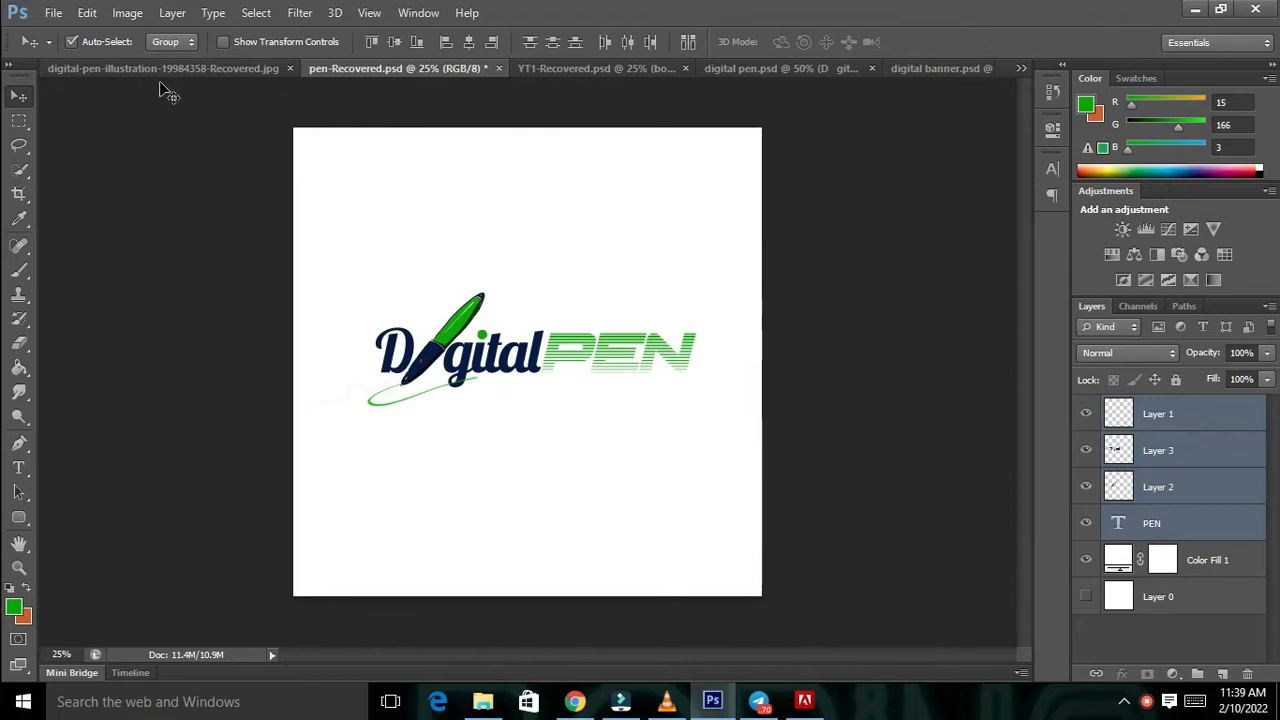
- Create a new document named "my drawing" with a width and height of 2000 pixels each
{"action": "left_click", "coordinate": [58, 13]}
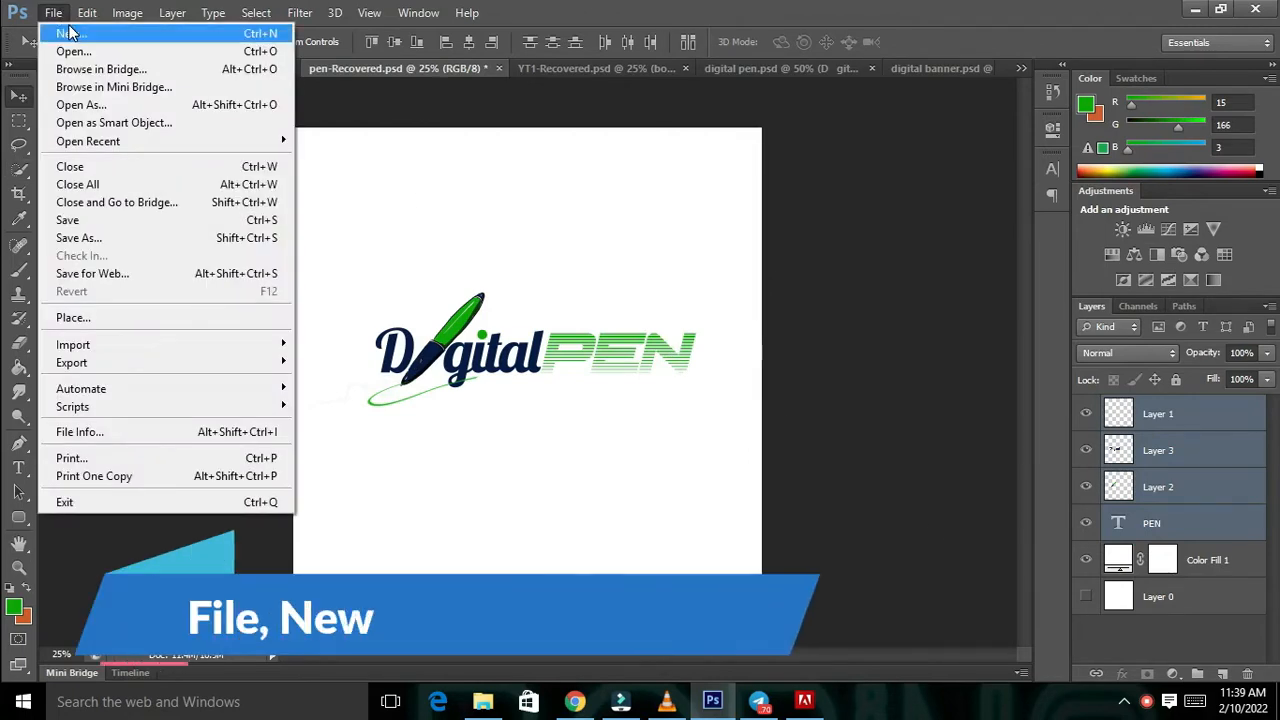
{"action": "left_click", "coordinate": [68, 33]}
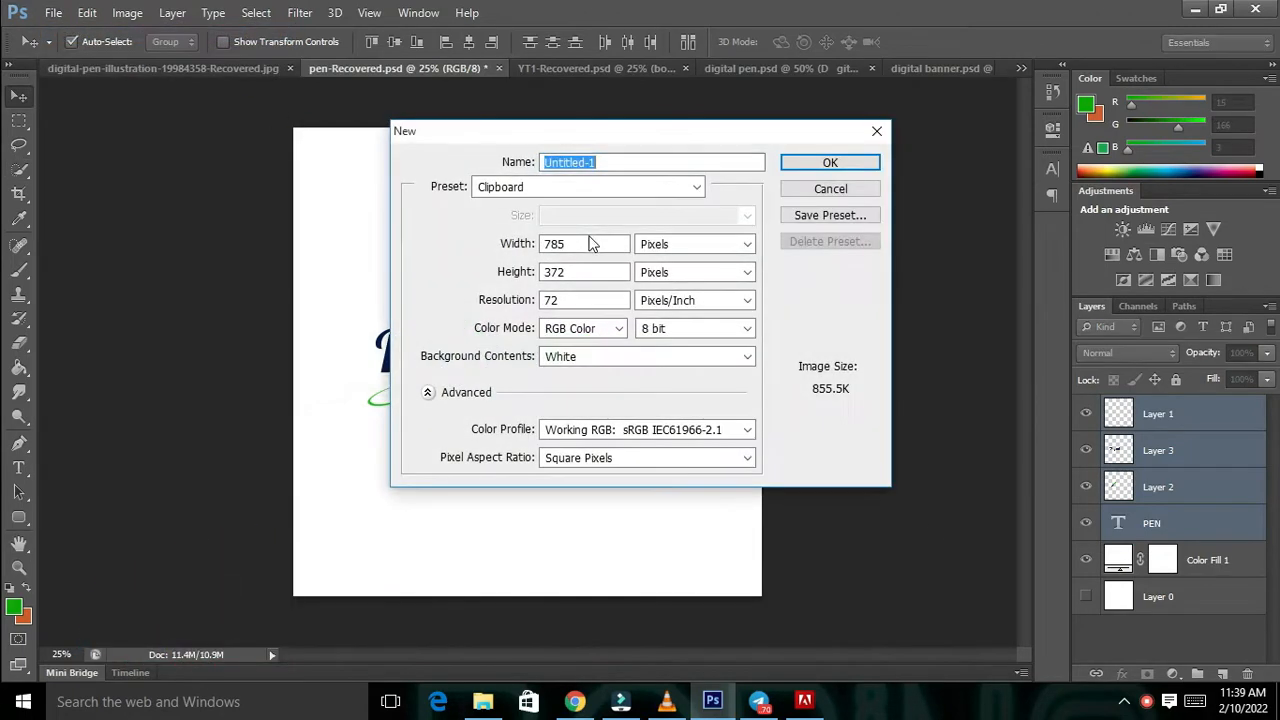
{"action": "double_click", "coordinate": [590, 247]}
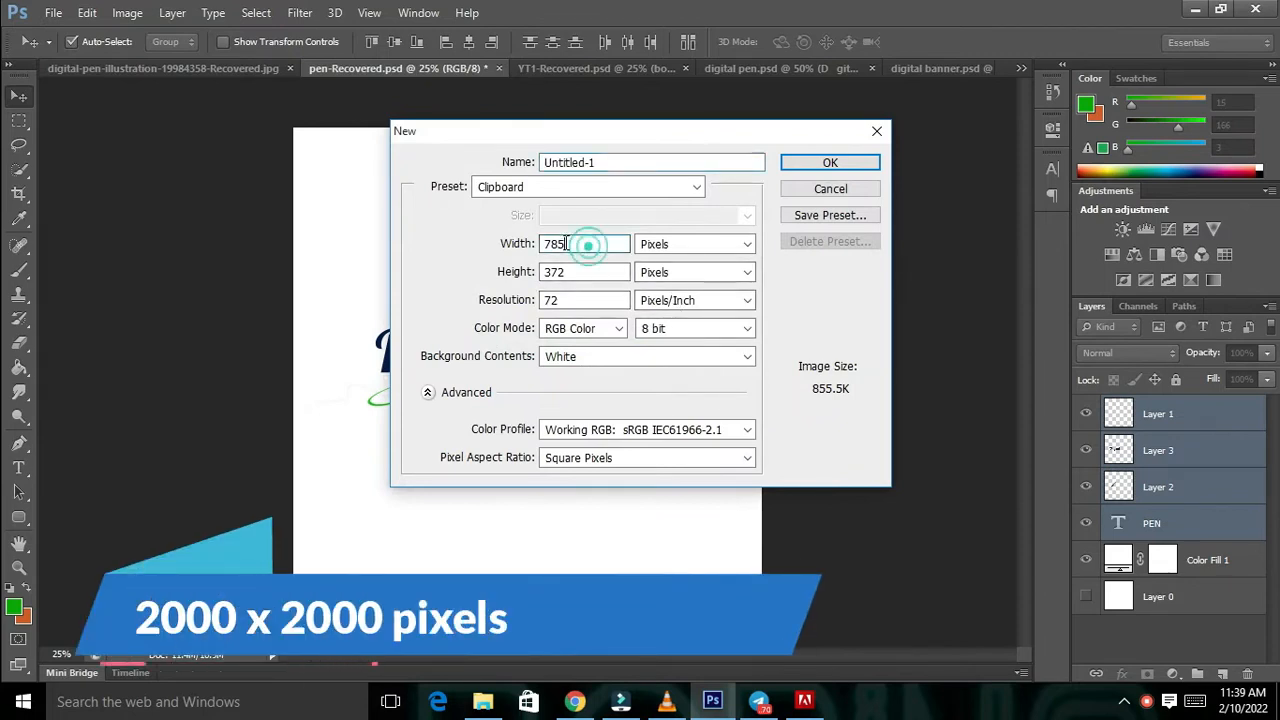
{"action": "type", "text": "2000"}
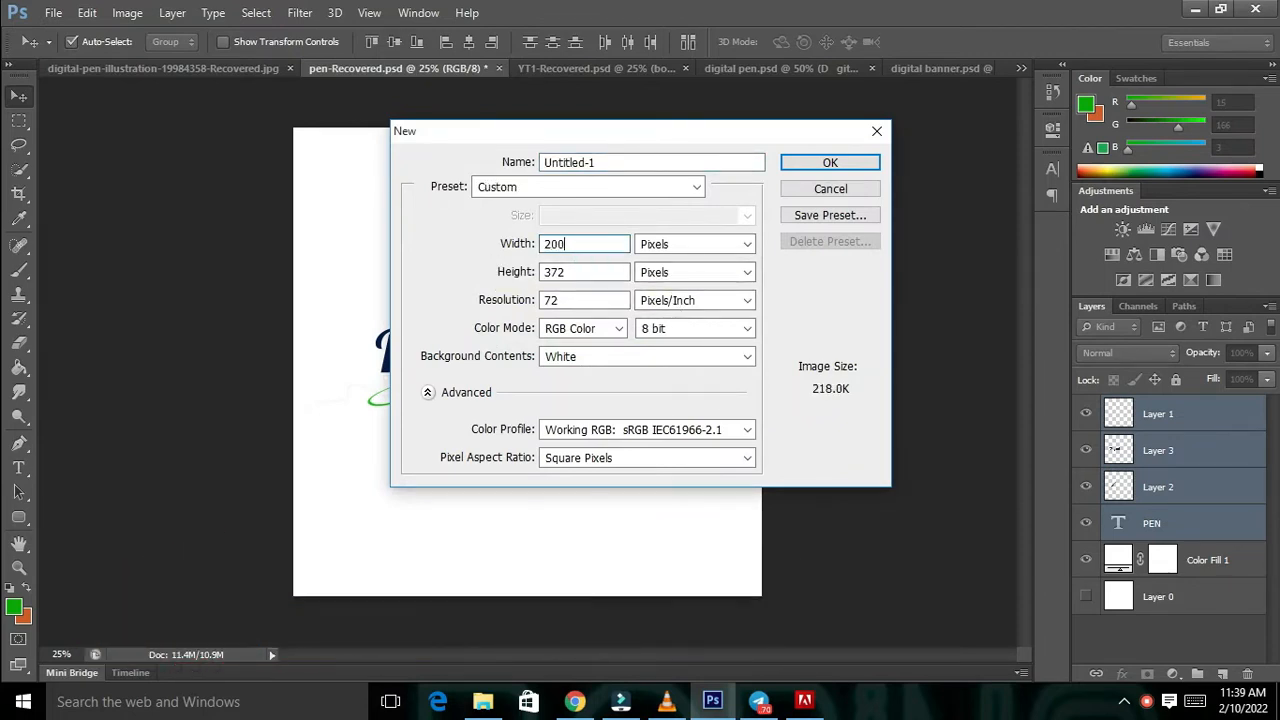
{"action": "key", "text": "Tab"}
{"action": "type", "text": "2000"}
{"action": "key", "text": "shift+Tab"}
{"action": "key", "text": "shift+Tab"}
{"action": "type", "text": "my drawing"}
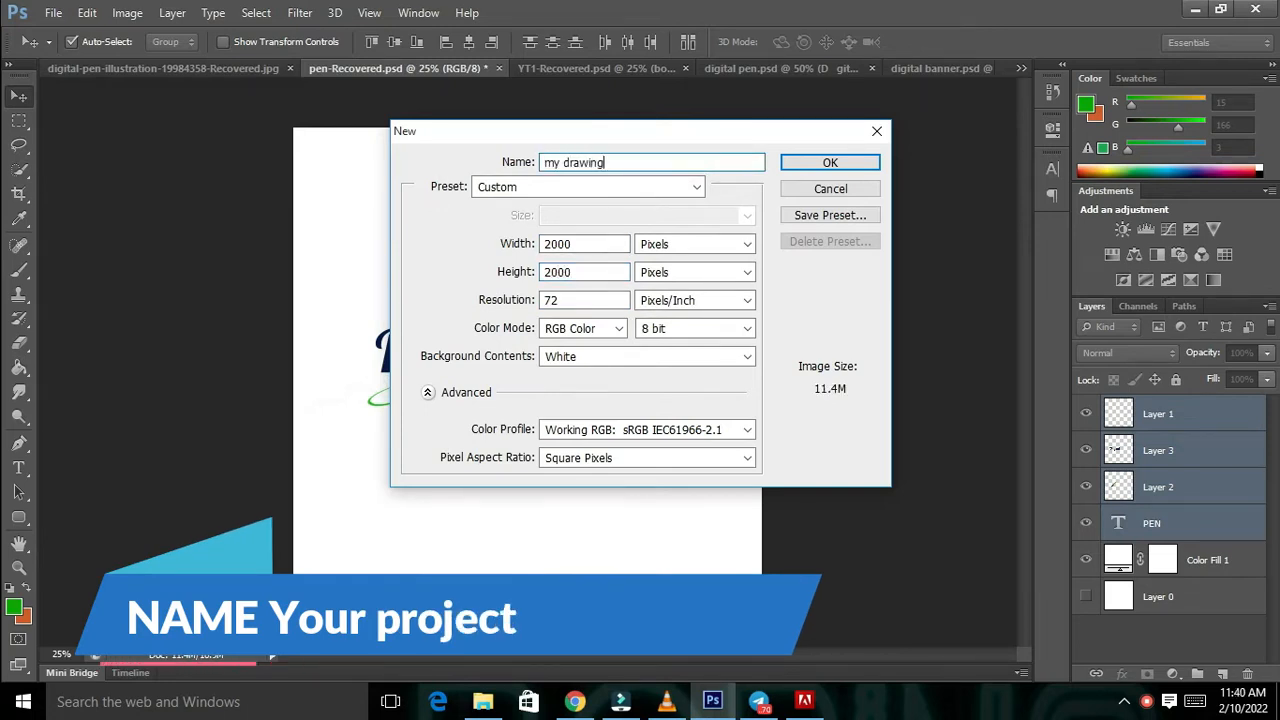
{"action": "left_click", "coordinate": [829, 165]}
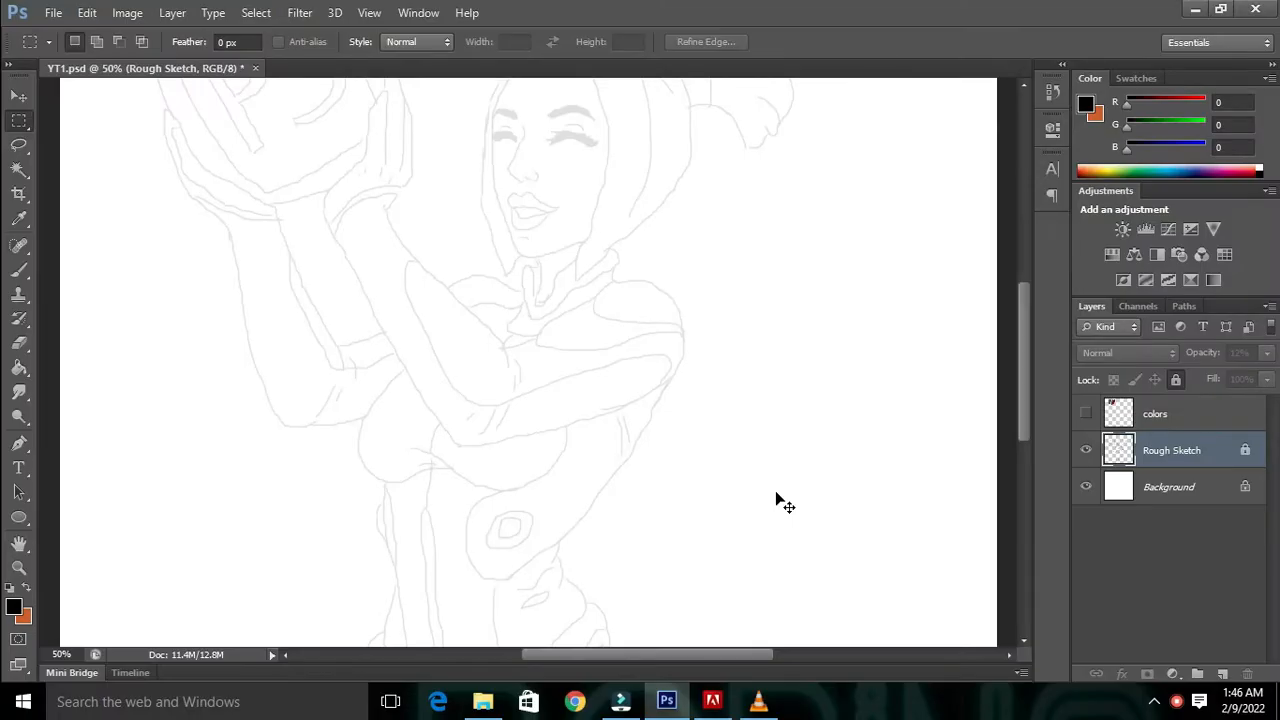
- Add a new layer above Rough Sketch, name it "Smooth sketch" and make it the active layer
{"action": "scroll", "coordinate": [776, 500], "scroll_direction": "down", "scroll_amount": 2}
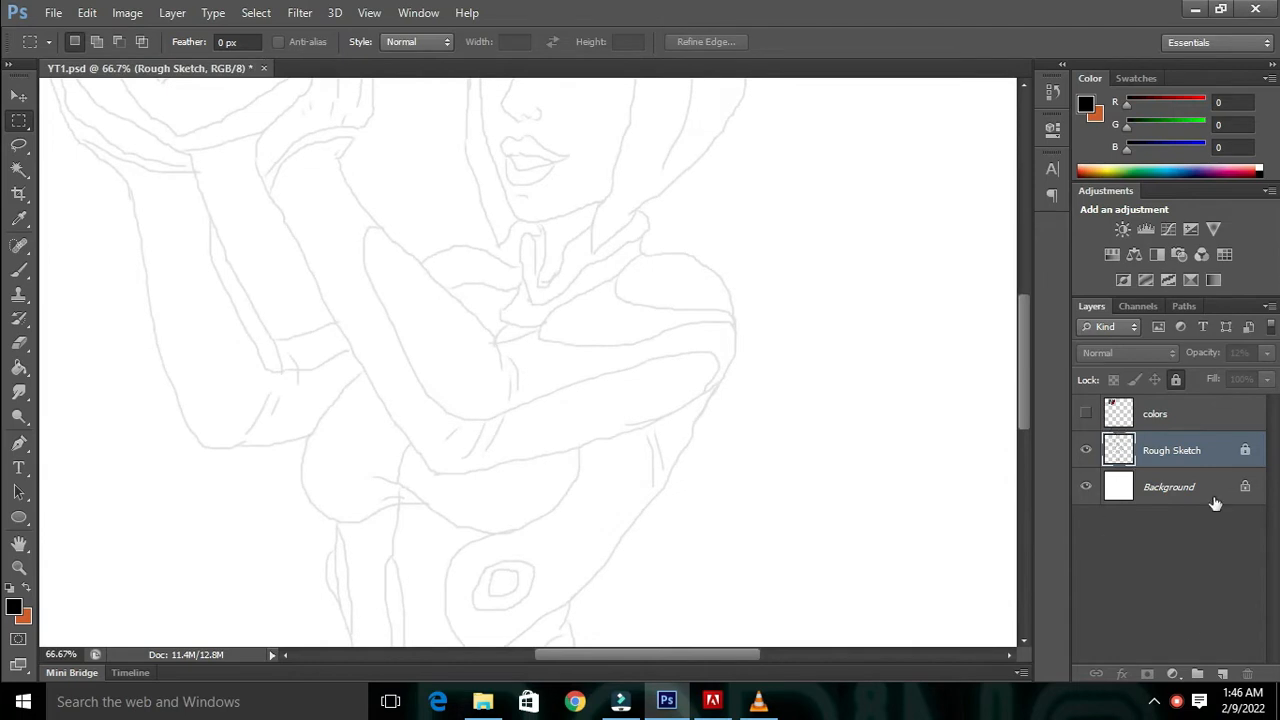
{"action": "left_click", "coordinate": [1221, 670]}
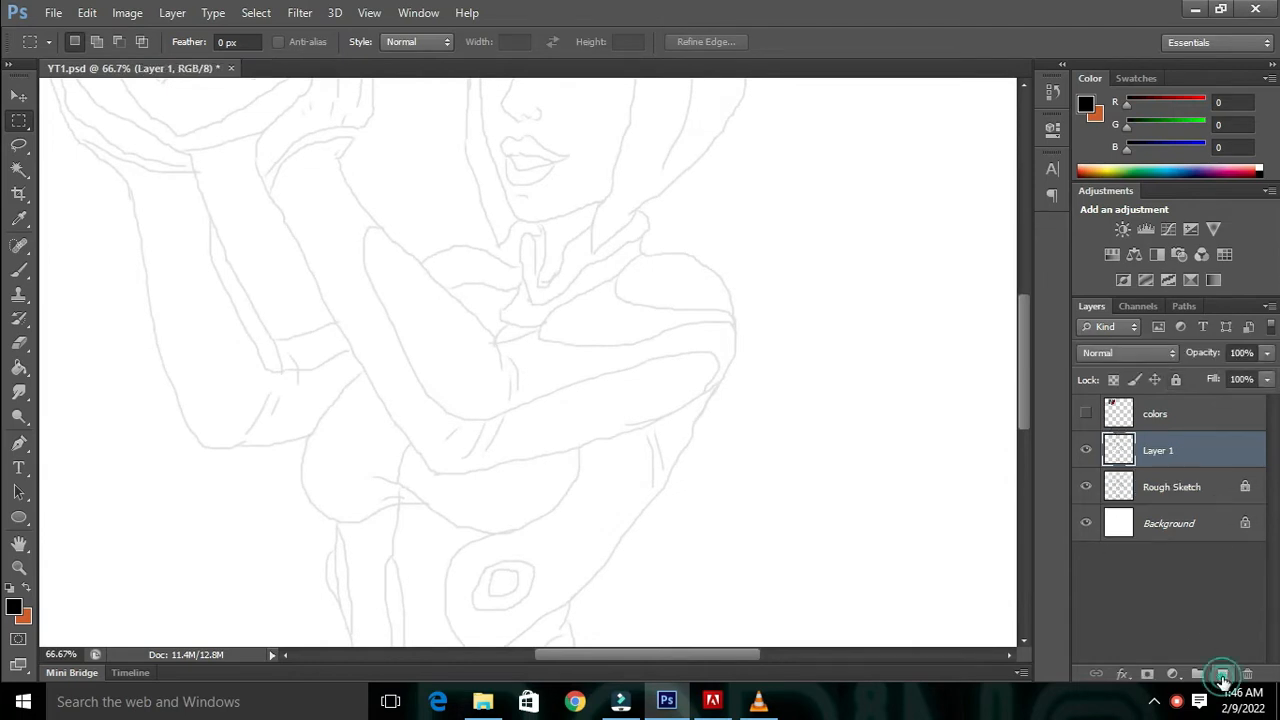
{"action": "double_click", "coordinate": [1155, 452]}
{"action": "type", "text": "Smooth sketch"}
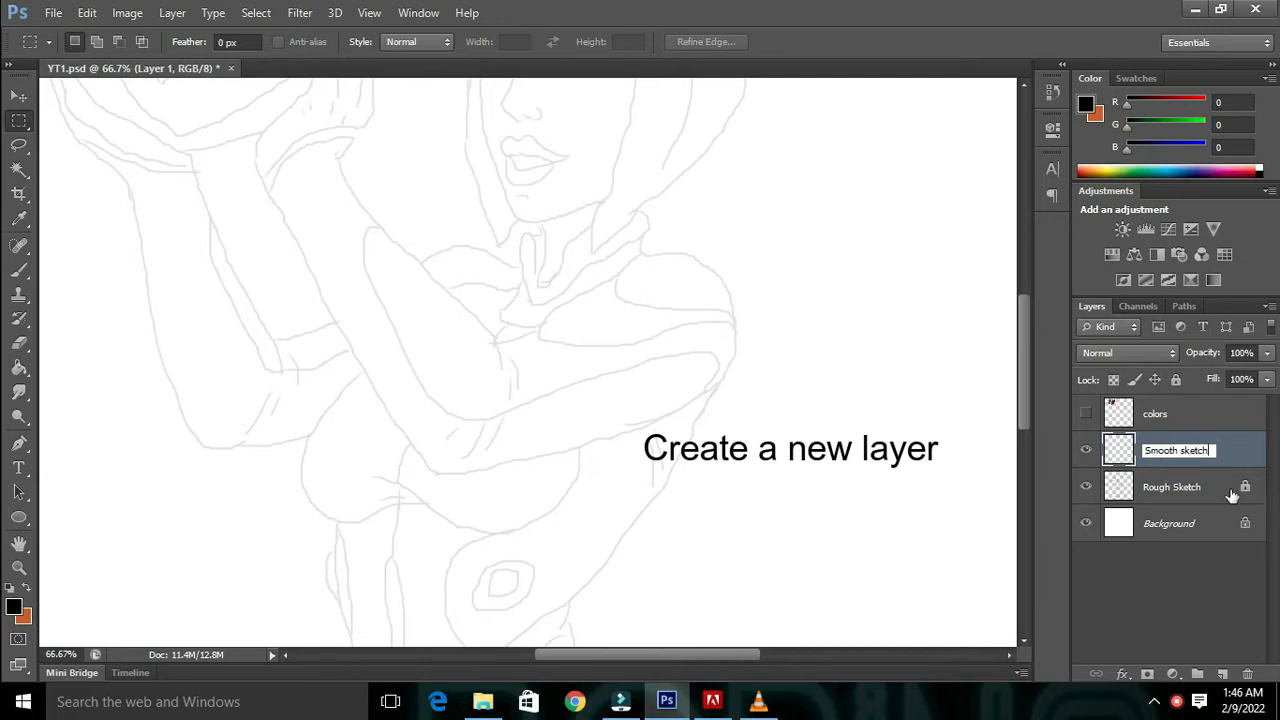
{"action": "left_click", "coordinate": [1232, 494]}
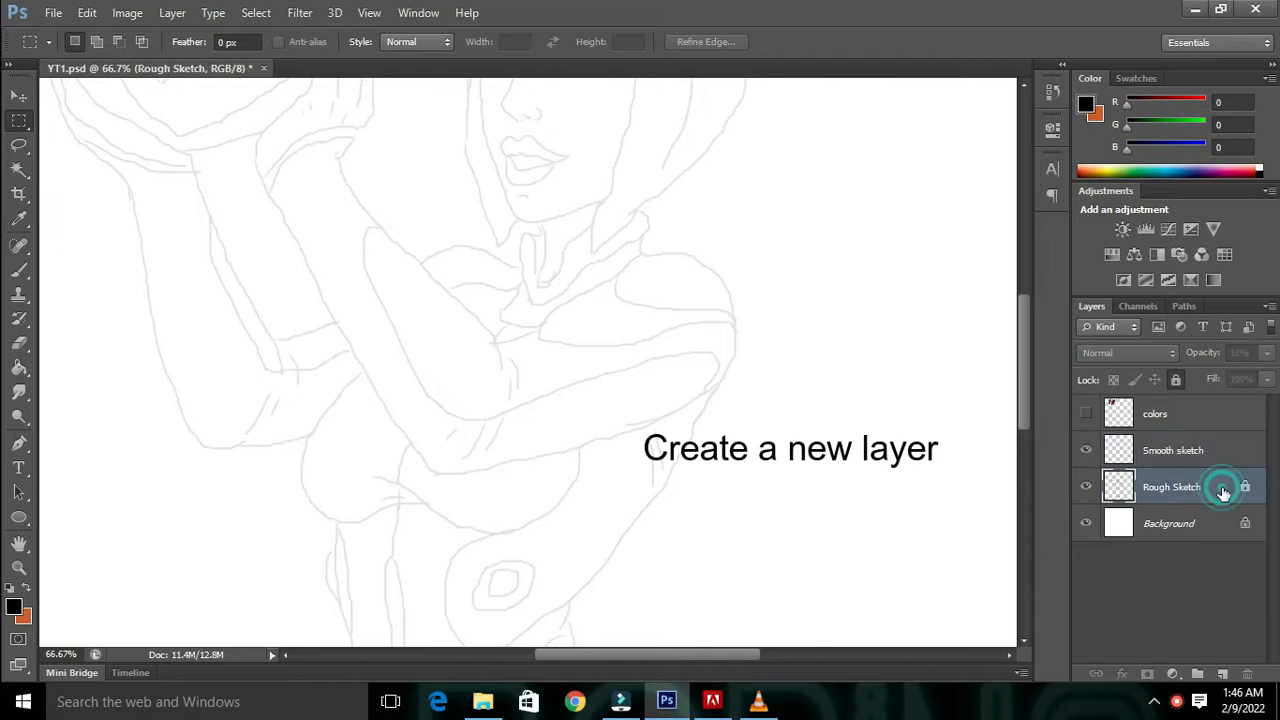
{"action": "left_click", "coordinate": [1192, 452]}
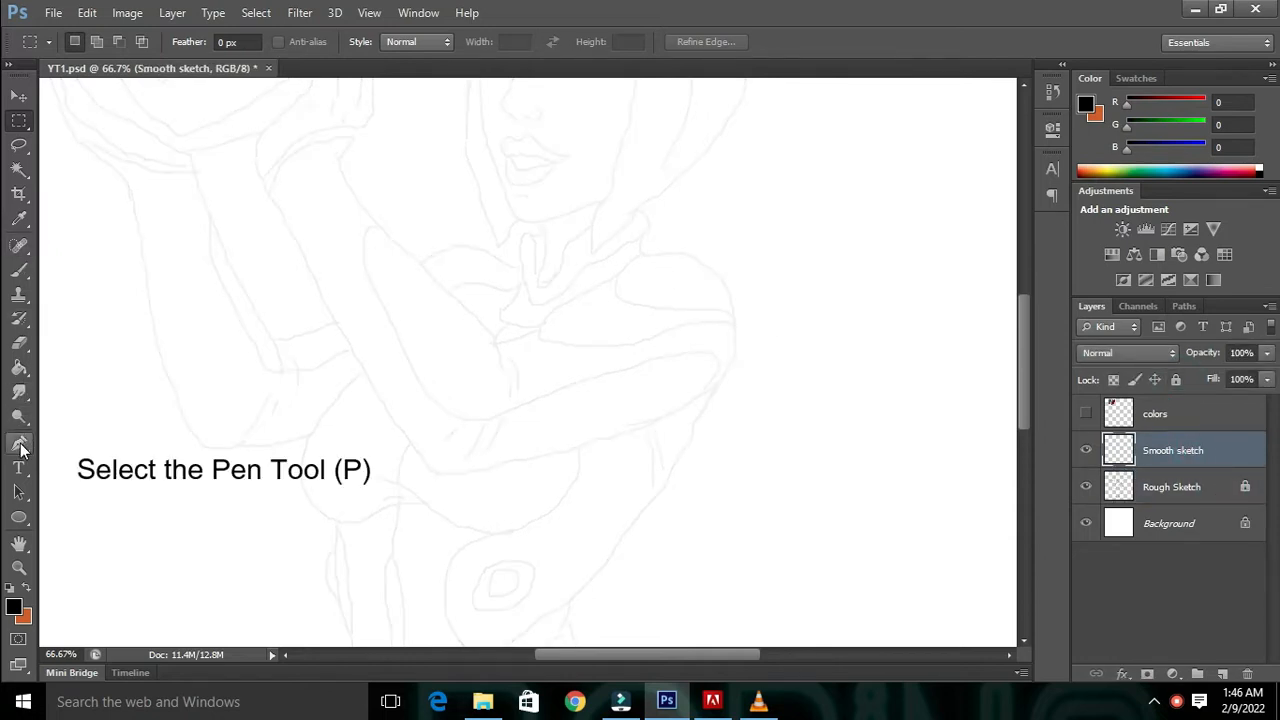
- Set the Brush tool's size to 2 px, try a test stroke on the canvas and undo it
{"action": "left_click", "coordinate": [19, 270]}
{"action": "right_click", "coordinate": [307, 322]}
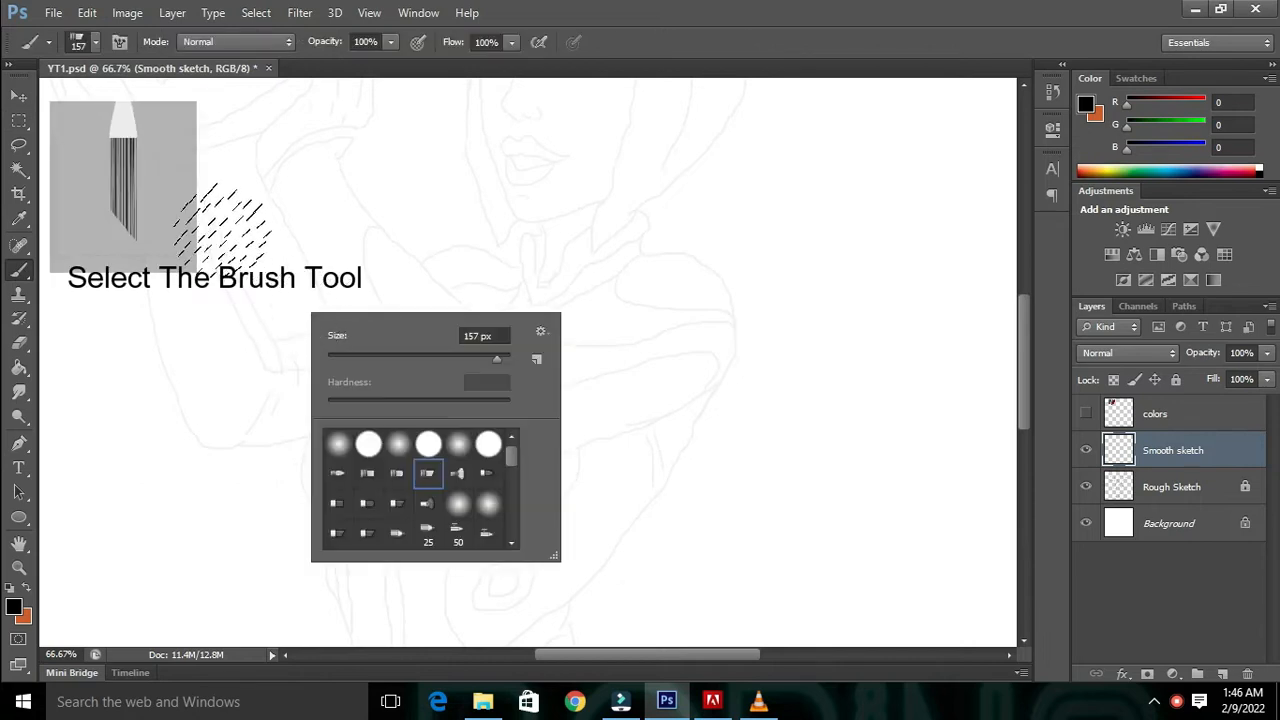
{"action": "double_click", "coordinate": [478, 336]}
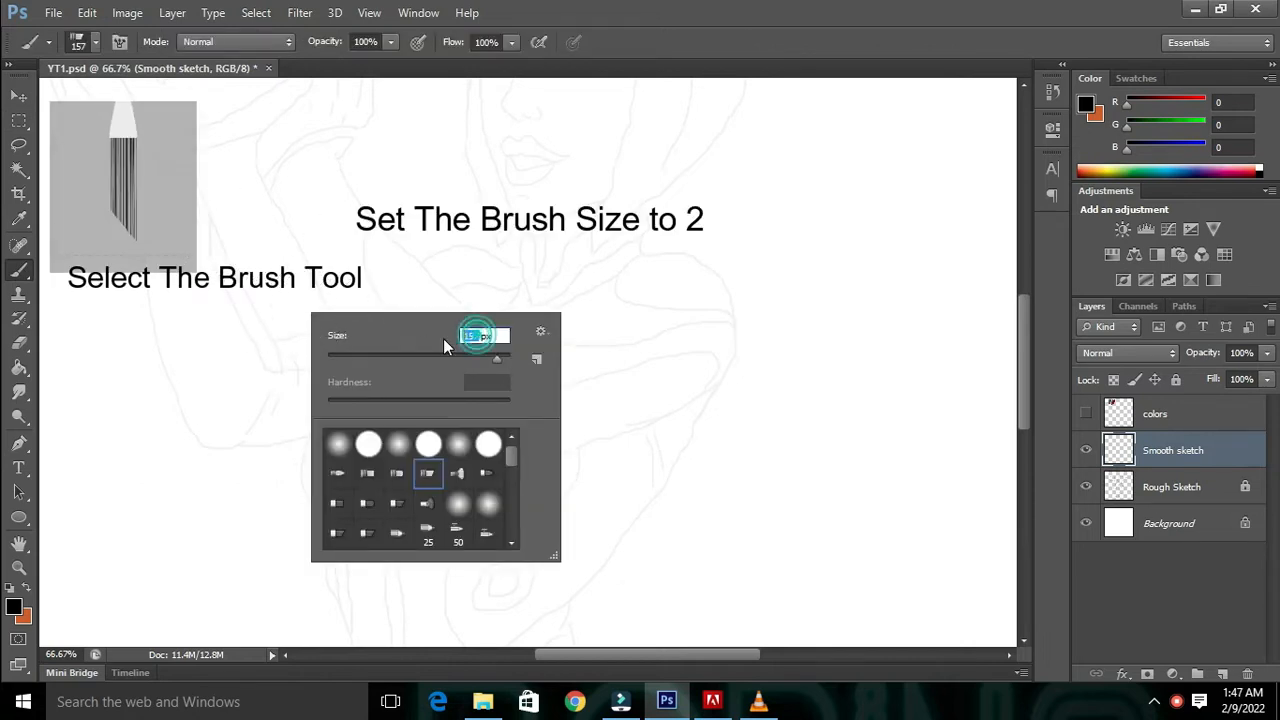
{"action": "type", "text": "2"}
{"action": "key", "text": "Return"}
{"action": "mouse_move", "coordinate": [92, 476]}
{"action": "left_mouse_down"}
{"action": "mouse_move", "coordinate": [136, 541]}
{"action": "mouse_move", "coordinate": [237, 519]}
{"action": "mouse_move", "coordinate": [380, 451]}
{"action": "left_mouse_up"}
{"action": "key", "text": "ctrl+z"}
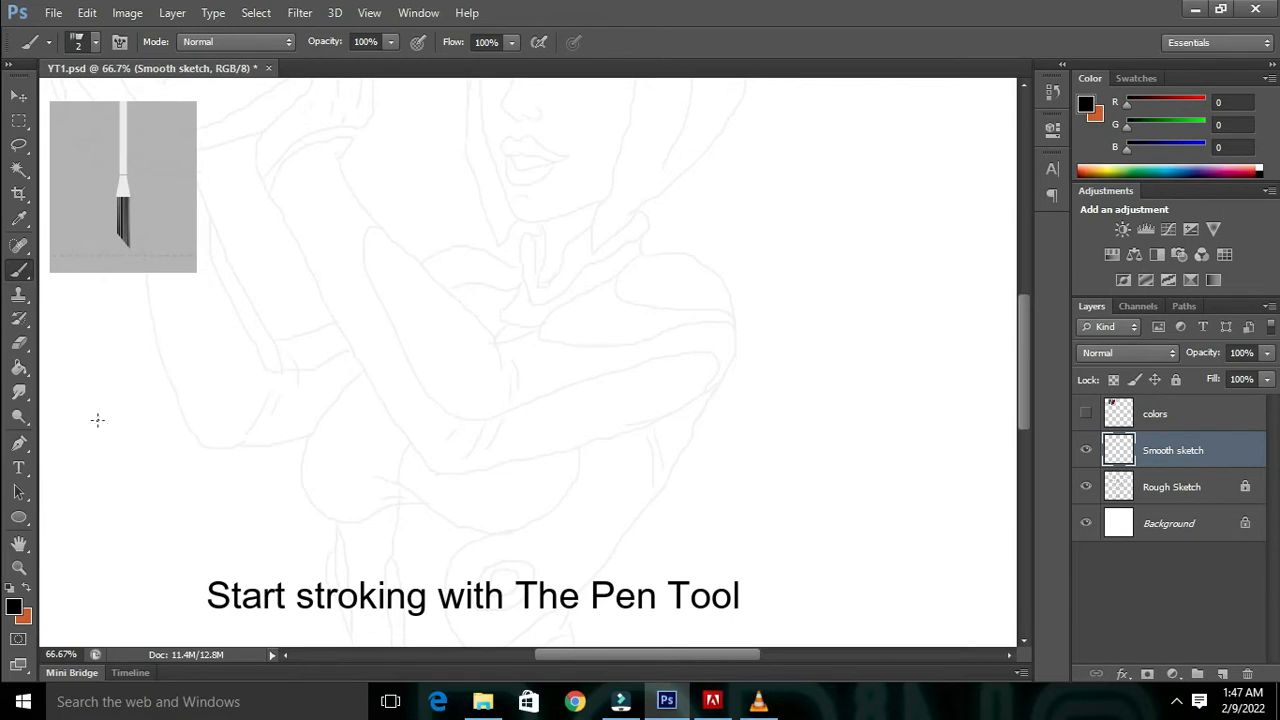
- Draw a curved Pen tool path along the lower edge of the hair fringe, from its right end to the left hairline
{"action": "left_click", "coordinate": [16, 447]}
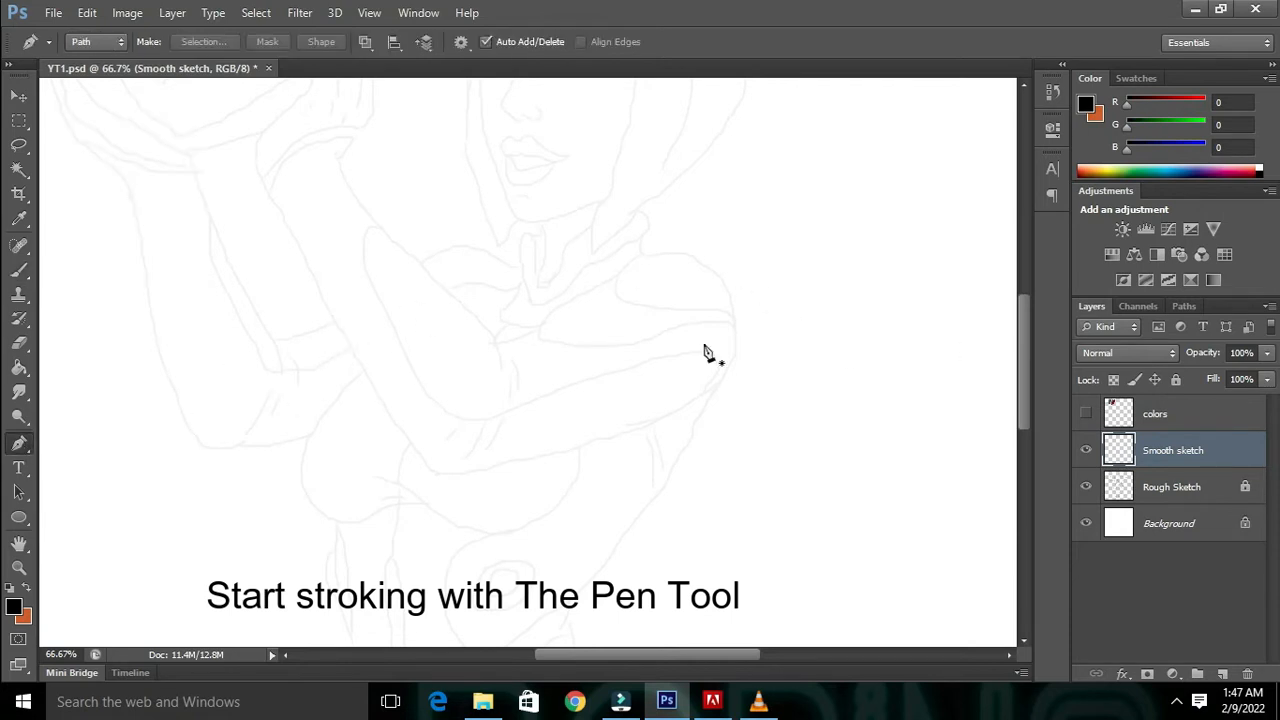
{"action": "key", "text": "ctrl+plus"}
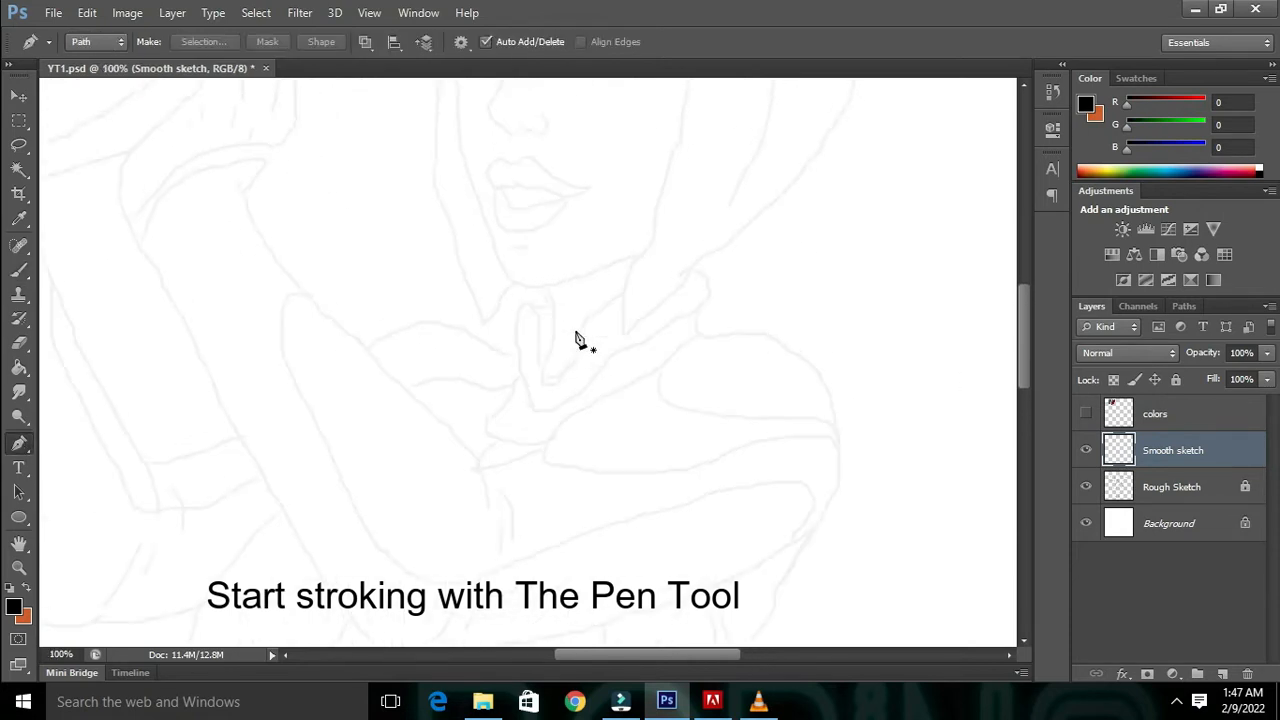
{"action": "scroll", "coordinate": [575, 340], "scroll_direction": "up", "scroll_amount": 2}
{"action": "scroll", "coordinate": [575, 340], "scroll_direction": "up", "scroll_amount": 3}
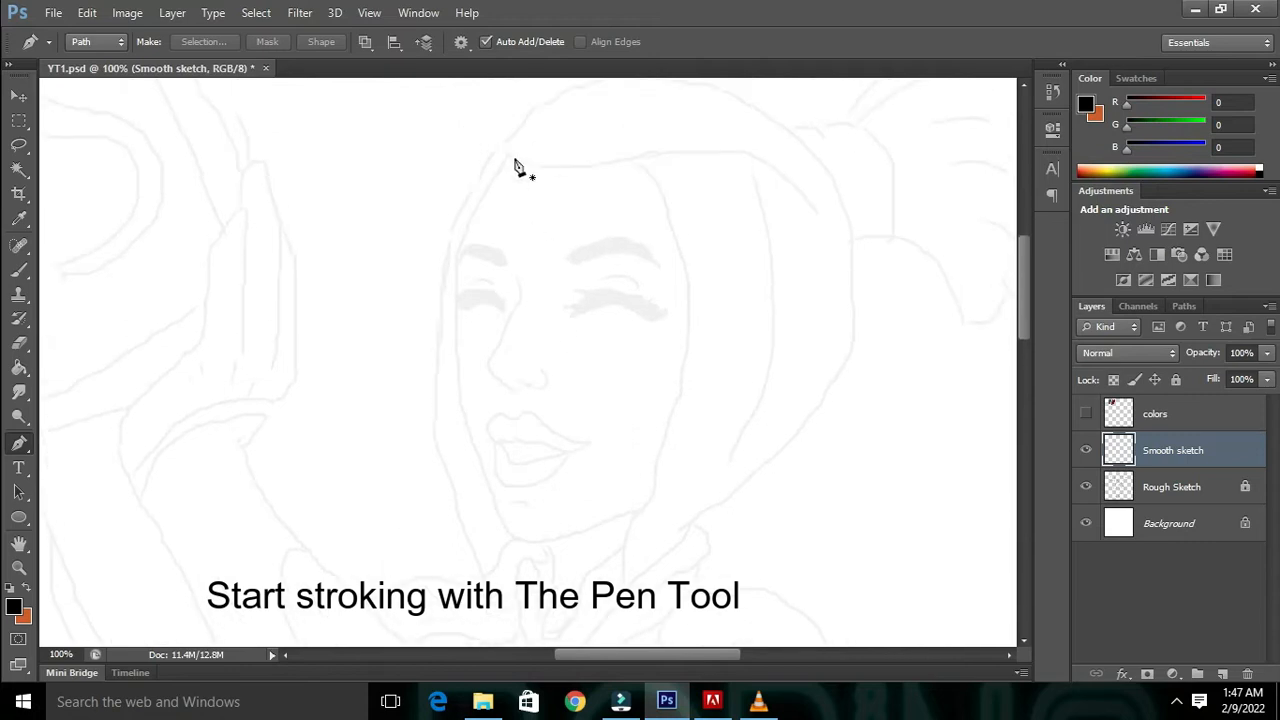
{"action": "left_click", "coordinate": [818, 210]}
{"action": "left_click_drag", "start_coordinate": [736, 152], "coordinate": [688, 150]}
{"action": "left_click_drag", "start_coordinate": [607, 162], "coordinate": [555, 177]}
{"action": "left_click_drag", "start_coordinate": [504, 141], "coordinate": [505, 112]}
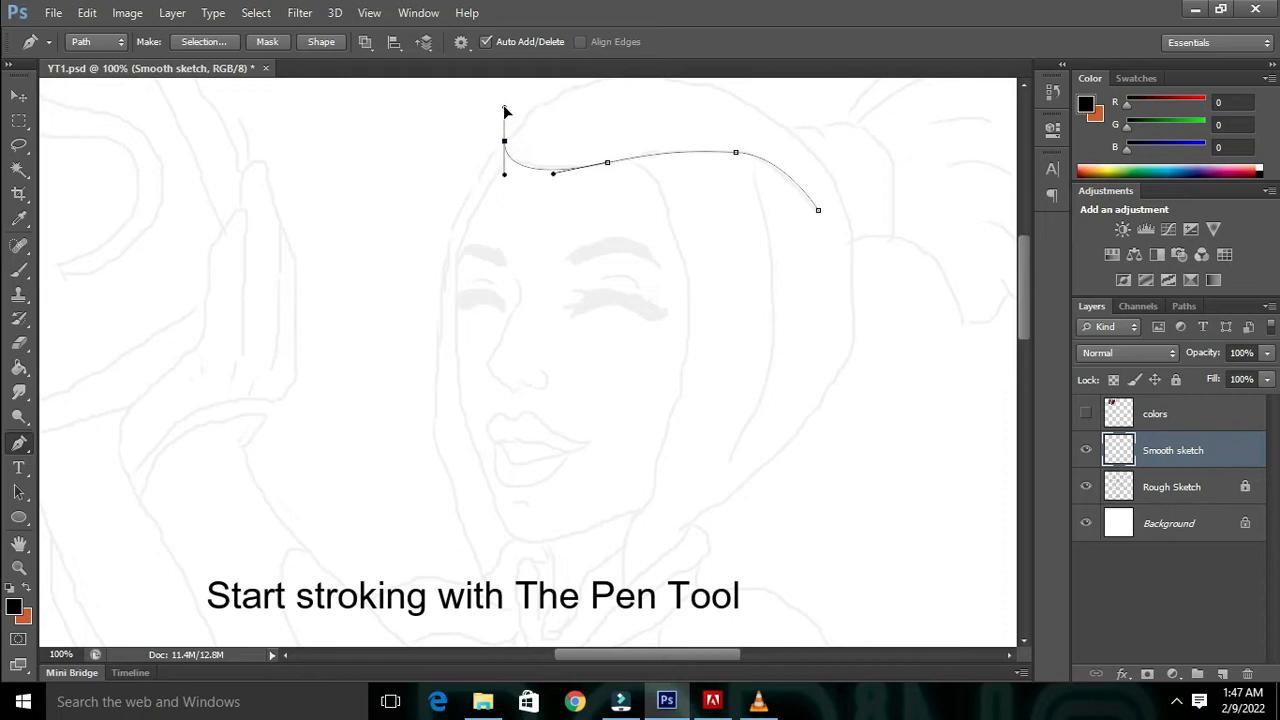
{"action": "left_click", "coordinate": [615, 128], "text": "ctrl"}
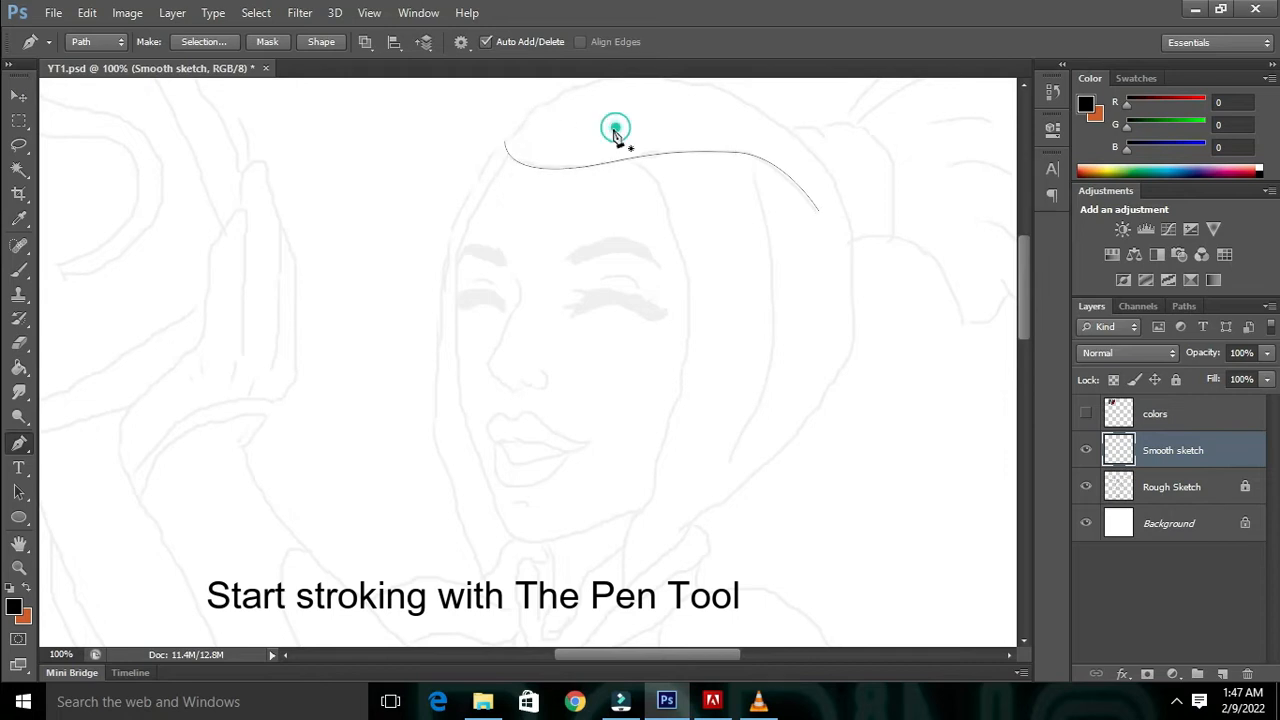
- Trace the face outline with a Pen path from the fringe down the left cheek, around the chin and up the right side
{"action": "left_click", "coordinate": [509, 159]}
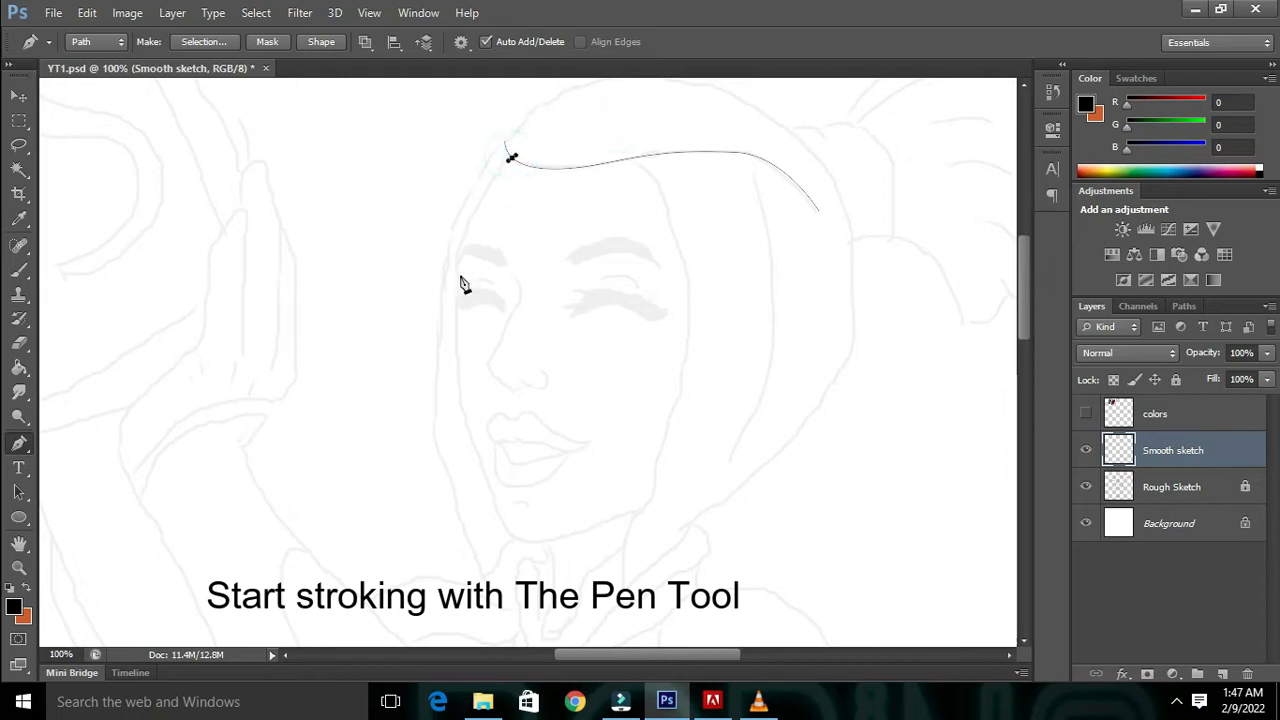
{"action": "left_click_drag", "start_coordinate": [454, 276], "coordinate": [451, 341]}
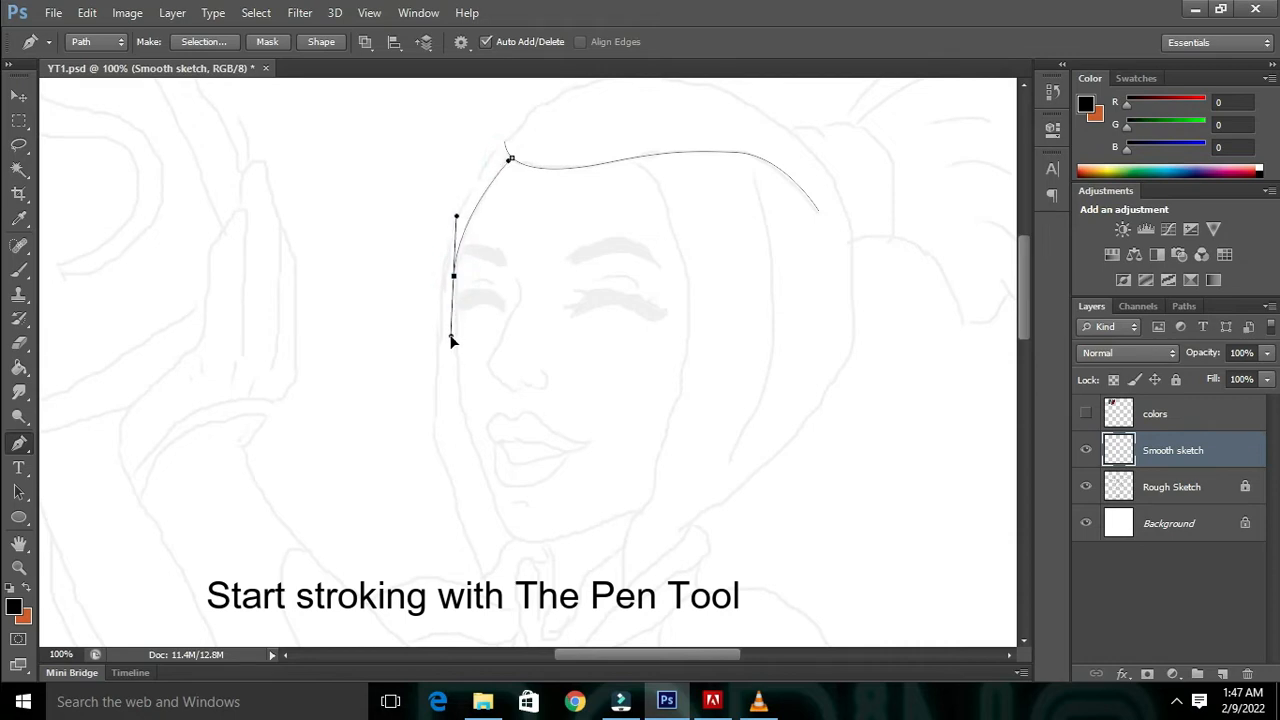
{"action": "left_click_drag", "start_coordinate": [483, 480], "coordinate": [652, 510]}
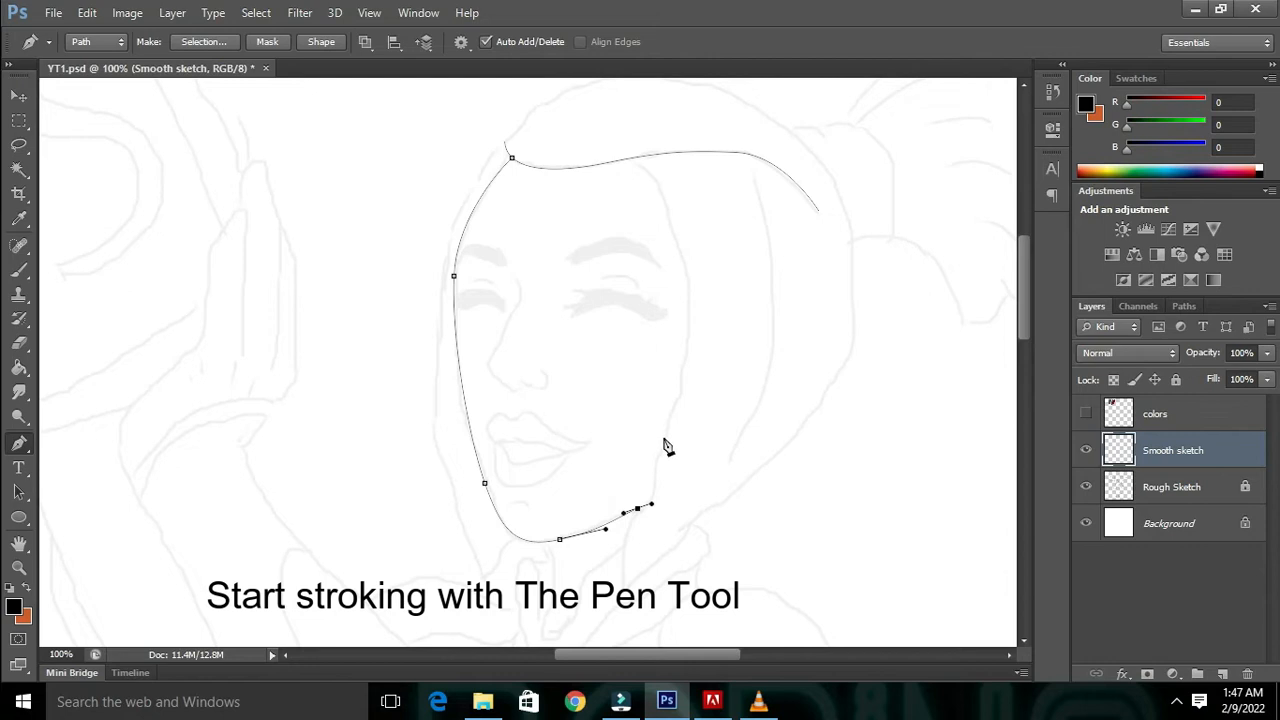
{"action": "left_click", "coordinate": [677, 263]}
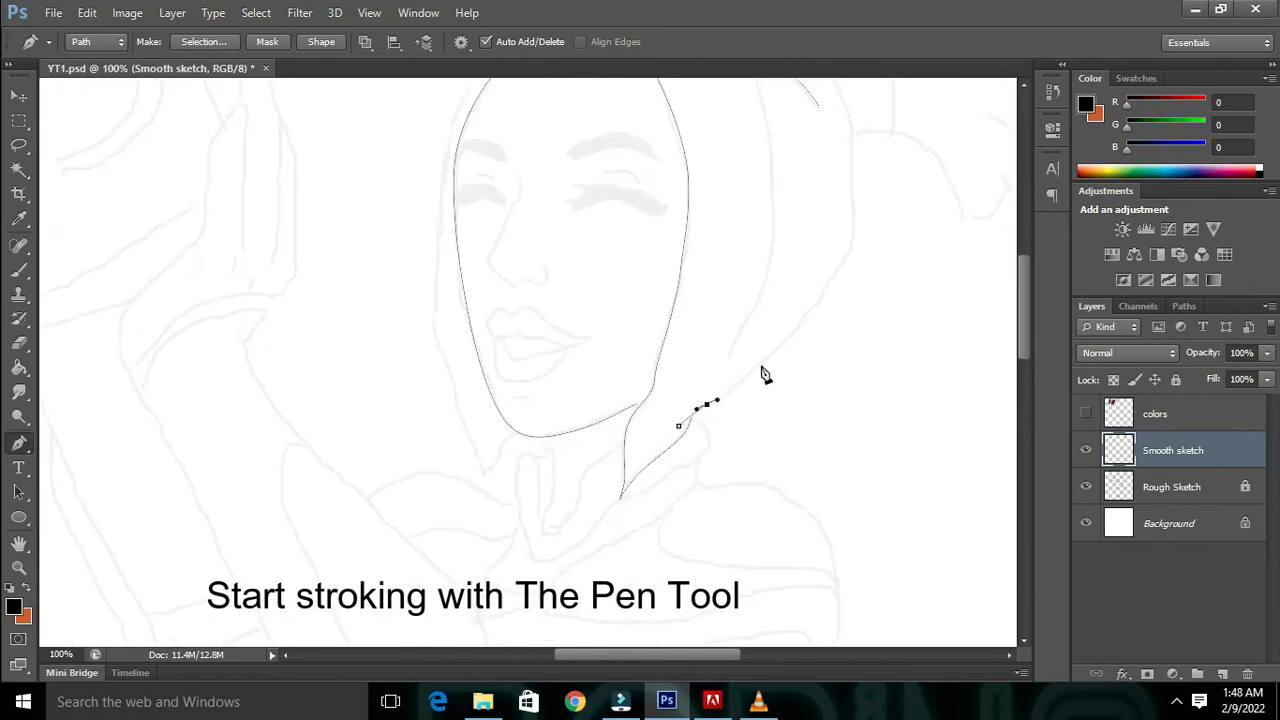
- Finish the outer hair path with a sharp corner at the left lock's lower tip and bring it up to the chin
{"action": "left_click_drag", "start_coordinate": [456, 379], "coordinate": [511, 430]}
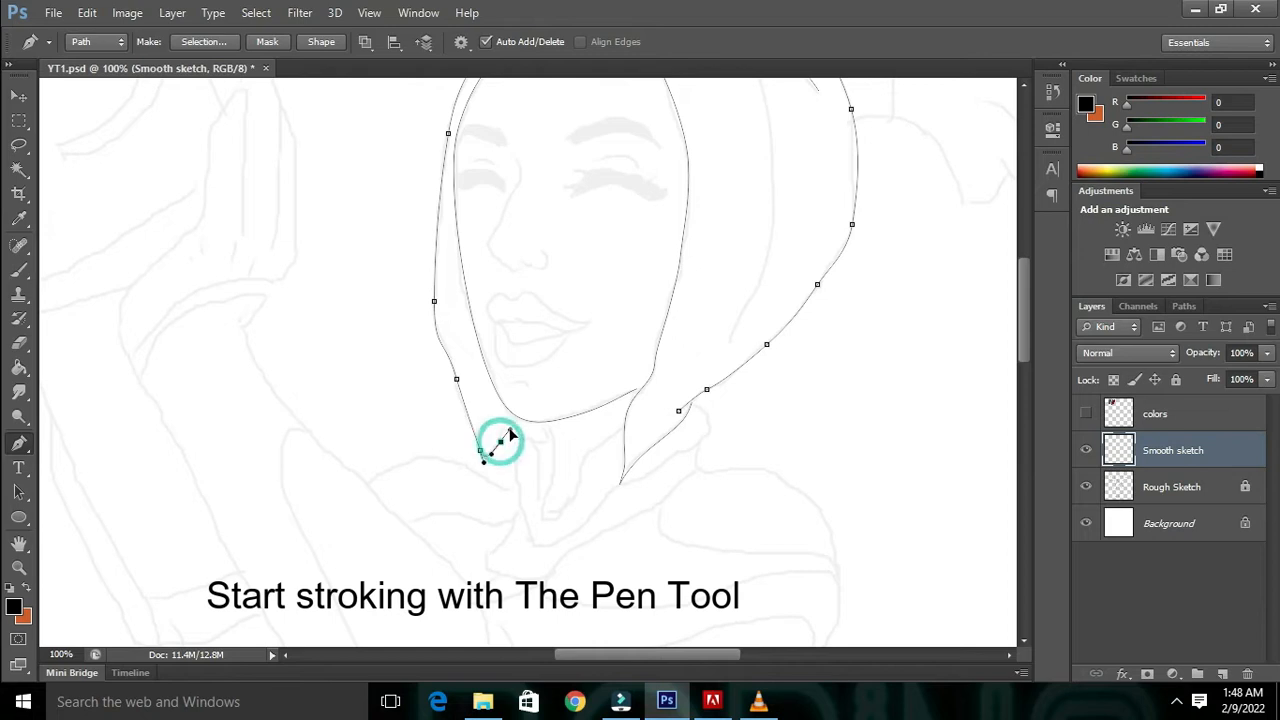
{"action": "key", "text": "ctrl+z"}
{"action": "left_click", "coordinate": [485, 463]}
{"action": "left_click", "coordinate": [495, 445]}
{"action": "left_click_drag", "start_coordinate": [521, 418], "coordinate": [538, 428]}
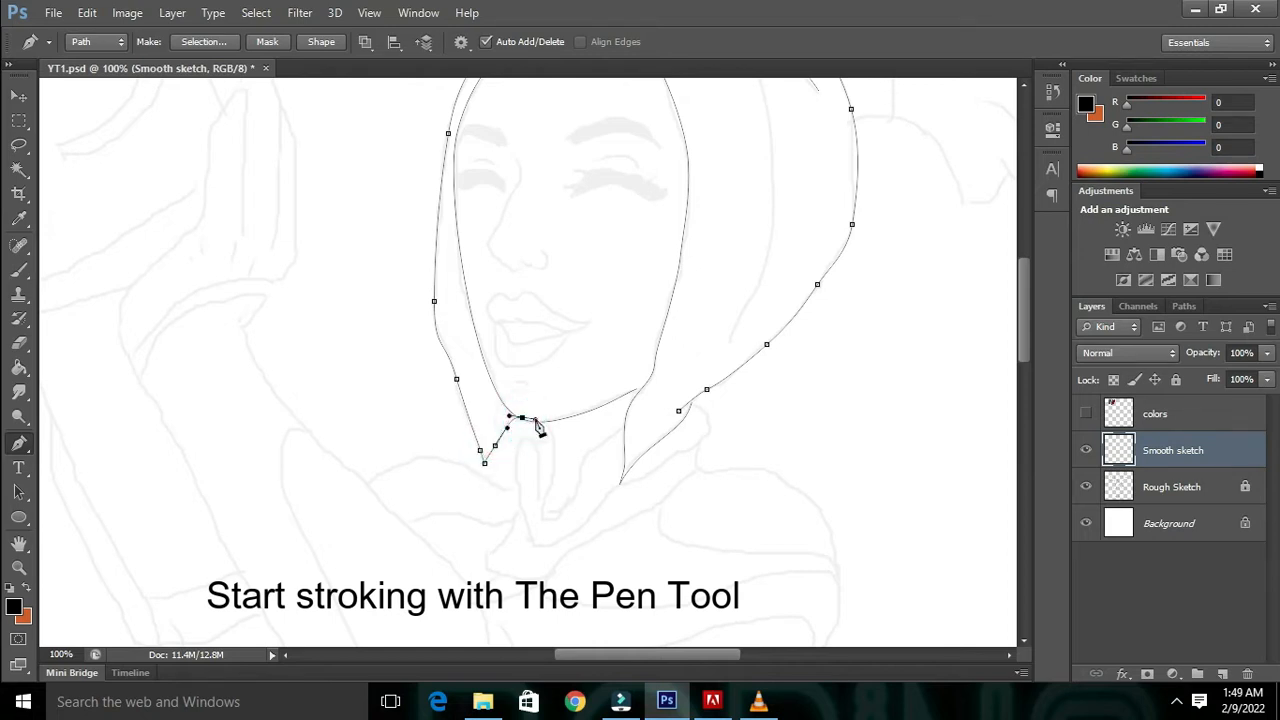
- Stroke the face and hair path with the Brush, Simulate Pressure off, and clear the path
{"action": "right_click", "coordinate": [601, 343]}
{"action": "left_click", "coordinate": [665, 382]}
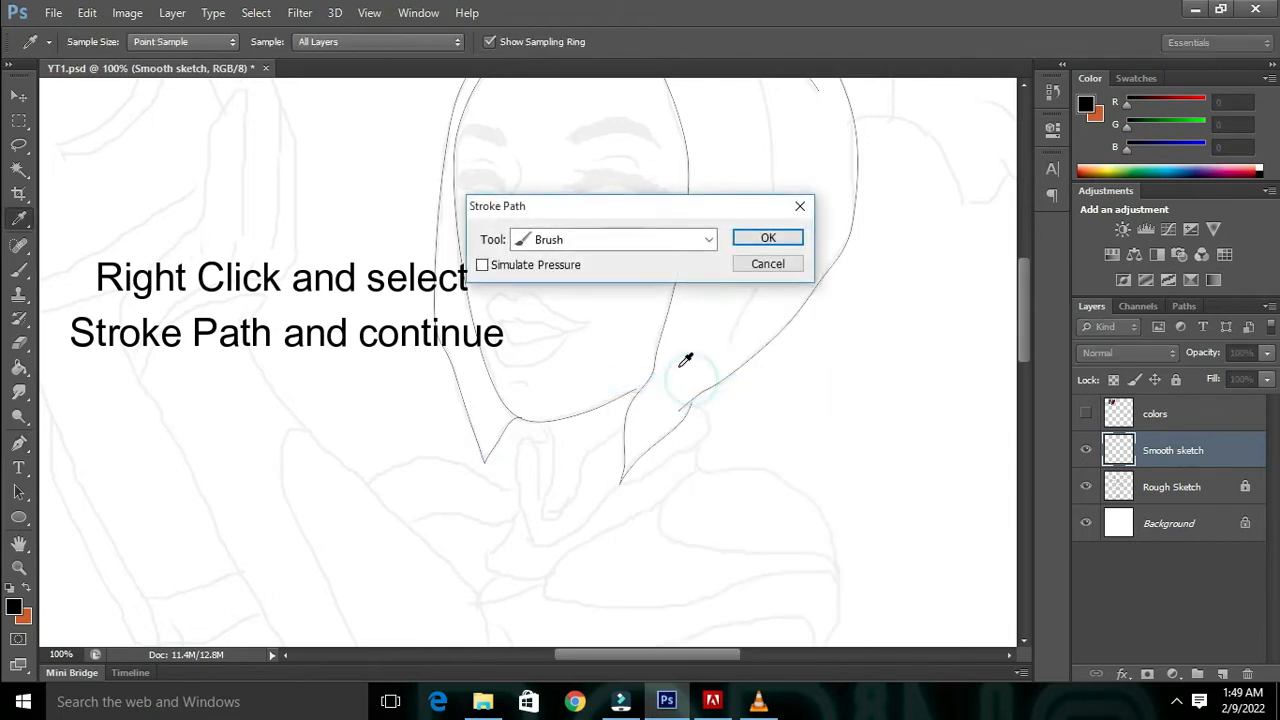
{"action": "left_click", "coordinate": [762, 240]}
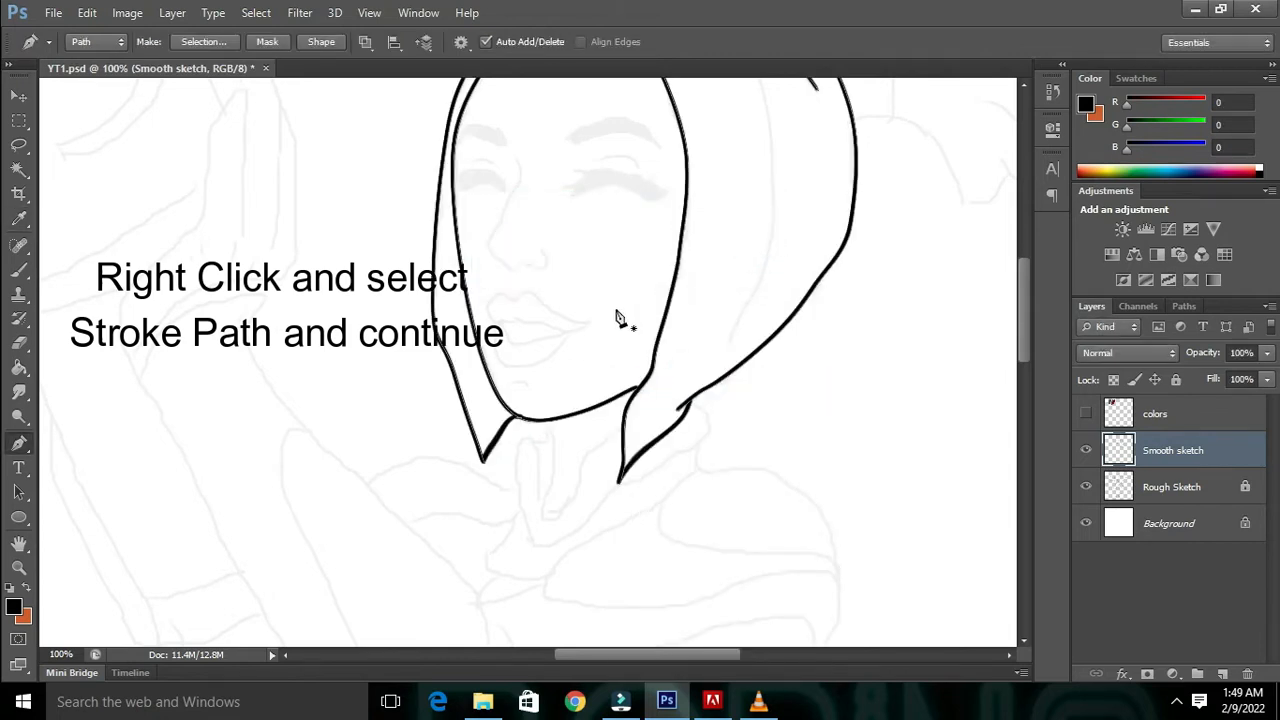
{"action": "key", "text": "Return"}
{"action": "key", "text": "ctrl+minus"}
{"action": "key", "text": "ctrl+minus"}
{"action": "key", "text": "ctrl+plus"}
{"action": "key", "text": "ctrl+plus"}
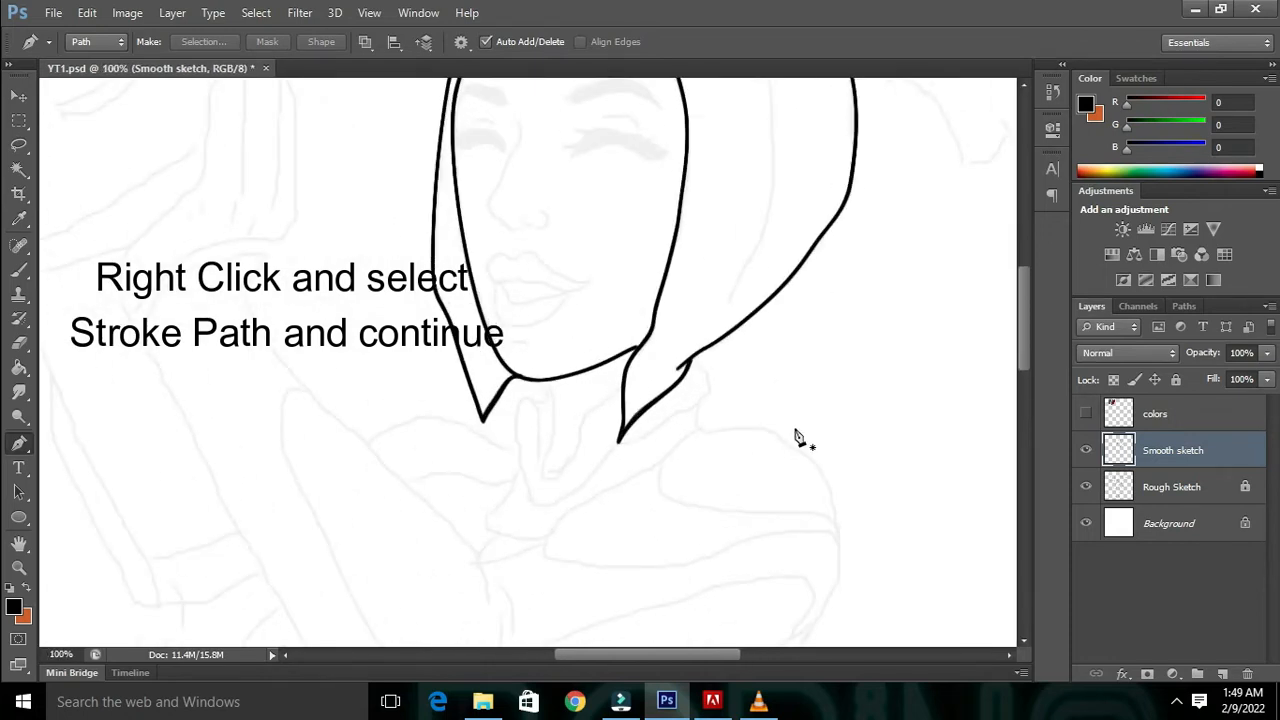
- Trace the inner strand line inside the right side of the hair with the Pen tool
{"action": "scroll", "coordinate": [663, 294], "scroll_direction": "up", "scroll_amount": 5}
{"action": "scroll", "coordinate": [757, 400], "scroll_direction": "right", "scroll_amount": 1}
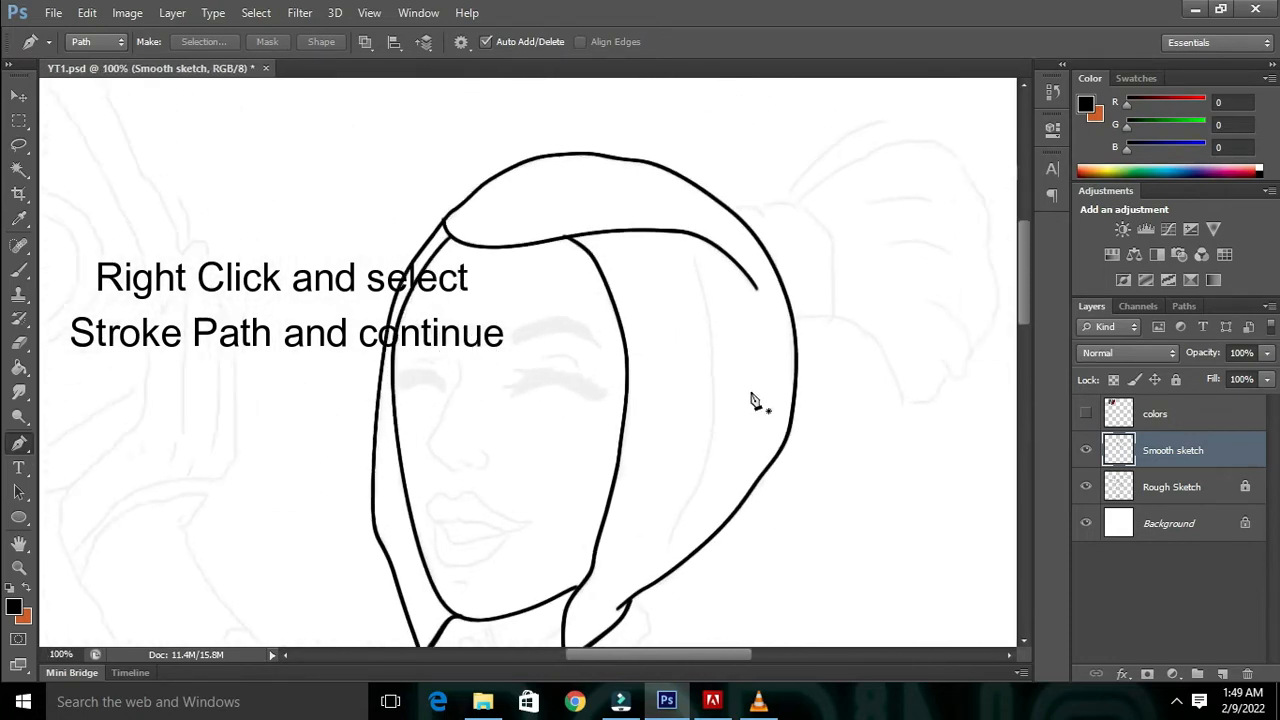
{"action": "scroll", "coordinate": [757, 400], "scroll_direction": "down", "scroll_amount": 3}
{"action": "left_click", "coordinate": [681, 117]}
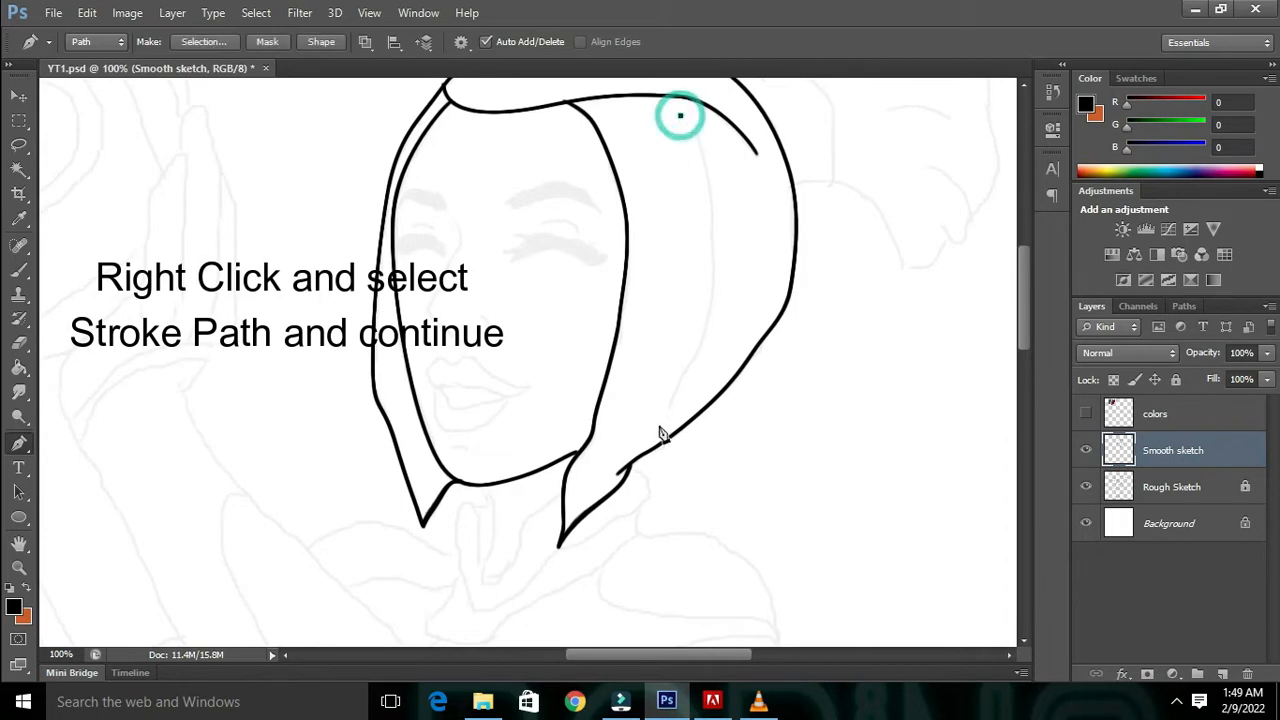
{"action": "left_click_drag", "start_coordinate": [669, 400], "coordinate": [585, 508]}
- Trace the contours of the hair bun behind the head with the Pen tool
{"action": "scroll", "coordinate": [700, 350], "scroll_direction": "up", "scroll_amount": 4}
{"action": "left_click_drag", "start_coordinate": [832, 360], "coordinate": [818, 410]}
{"action": "scroll", "coordinate": [790, 350], "scroll_direction": "right", "scroll_amount": 4}
{"action": "left_click_drag", "start_coordinate": [709, 444], "coordinate": [718, 500]}
{"action": "left_click", "coordinate": [584, 247]}
{"action": "left_click_drag", "start_coordinate": [729, 185], "coordinate": [815, 241]}
- Trace the neck scarf, the right shoulder and the back contour down the body with Pen paths
{"action": "scroll", "coordinate": [600, 350], "scroll_direction": "down", "scroll_amount": 10}
{"action": "left_click", "coordinate": [329, 240]}
{"action": "scroll", "coordinate": [497, 174], "scroll_direction": "down", "scroll_amount": 2}
{"action": "scroll", "coordinate": [560, 250], "scroll_direction": "down", "scroll_amount": 4}
{"action": "left_click_drag", "start_coordinate": [560, 317], "coordinate": [534, 360]}
{"action": "scroll", "coordinate": [500, 350], "scroll_direction": "down", "scroll_amount": 6}
{"action": "left_click_drag", "start_coordinate": [439, 241], "coordinate": [441, 268]}
{"action": "left_click_drag", "start_coordinate": [418, 292], "coordinate": [401, 304]}
{"action": "left_click_drag", "start_coordinate": [342, 400], "coordinate": [333, 450]}
{"action": "left_click_drag", "start_coordinate": [482, 291], "coordinate": [489, 340]}
- Finish the body path and stroke it with the Brush
{"action": "scroll", "coordinate": [420, 430], "scroll_direction": "left", "scroll_amount": 6}
{"action": "left_click", "coordinate": [537, 520]}
{"action": "right_click", "coordinate": [770, 150]}
{"action": "left_click", "coordinate": [769, 237]}
- Trace another long contour of the figure's body with the Pen tool
{"action": "scroll", "coordinate": [480, 350], "scroll_direction": "up", "scroll_amount": 4}
{"action": "left_click", "coordinate": [470, 218]}
{"action": "scroll", "coordinate": [498, 436], "scroll_direction": "down", "scroll_amount": 2}
{"action": "mouse_move", "coordinate": [486, 280]}
{"action": "left_mouse_down"}
{"action": "mouse_move", "coordinate": [523, 383]}
{"action": "mouse_move", "coordinate": [478, 408]}
{"action": "left_mouse_up"}
{"action": "scroll", "coordinate": [520, 450], "scroll_direction": "up", "scroll_amount": 2}
{"action": "left_click", "coordinate": [1178, 702]}
{"action": "right_click", "coordinate": [1194, 669]}
{"action": "scroll", "coordinate": [490, 400], "scroll_direction": "up", "scroll_amount": 10}
{"action": "left_click_drag", "start_coordinate": [560, 656], "coordinate": [585, 660]}
{"action": "left_click", "coordinate": [1177, 702]}
{"action": "right_click", "coordinate": [1194, 669]}
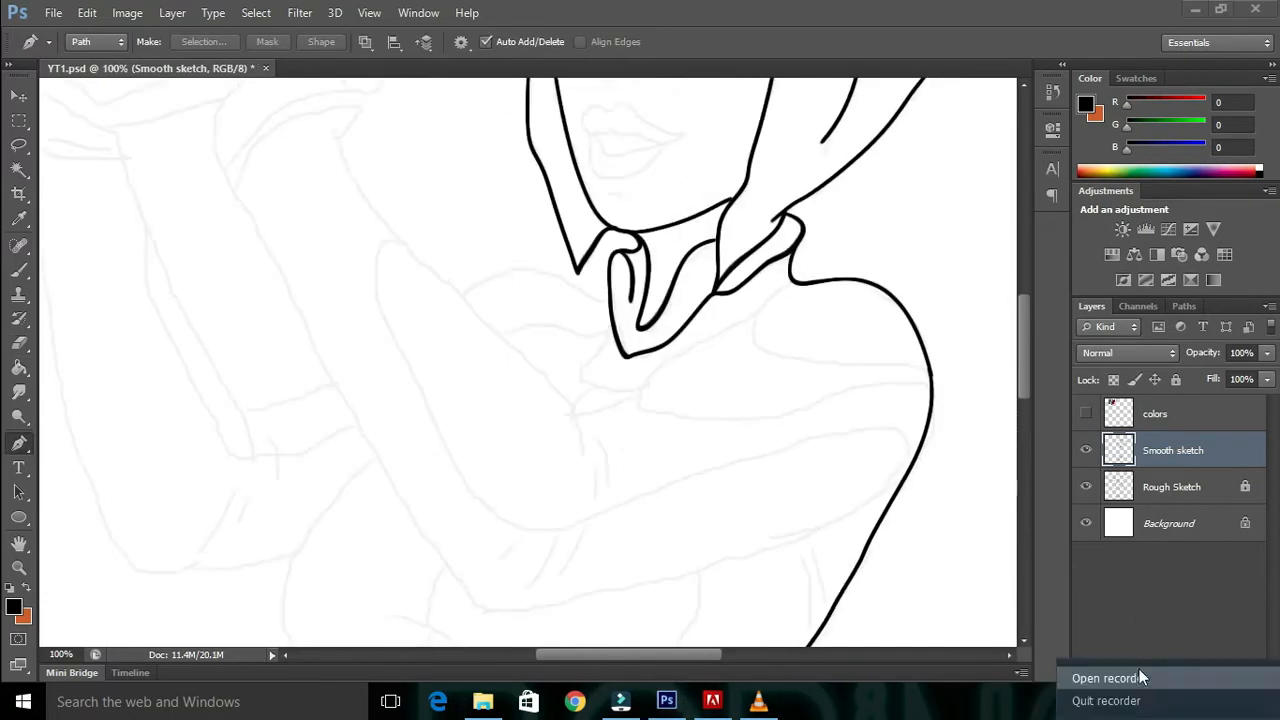
{"action": "left_click", "coordinate": [1143, 677]}
- Trace the shoulder panel curves and both edges of the nearer raised forearm with the Pen tool
{"action": "left_click", "coordinate": [930, 366]}
{"action": "scroll", "coordinate": [600, 400], "scroll_direction": "down", "scroll_amount": 2}
{"action": "left_click", "coordinate": [571, 314]}
{"action": "scroll", "coordinate": [460, 300], "scroll_direction": "up", "scroll_amount": 8}
{"action": "left_click_drag", "start_coordinate": [336, 169], "coordinate": [331, 193]}
{"action": "scroll", "coordinate": [334, 300], "scroll_direction": "down", "scroll_amount": 5}
{"action": "left_click_drag", "start_coordinate": [311, 400], "coordinate": [332, 447]}
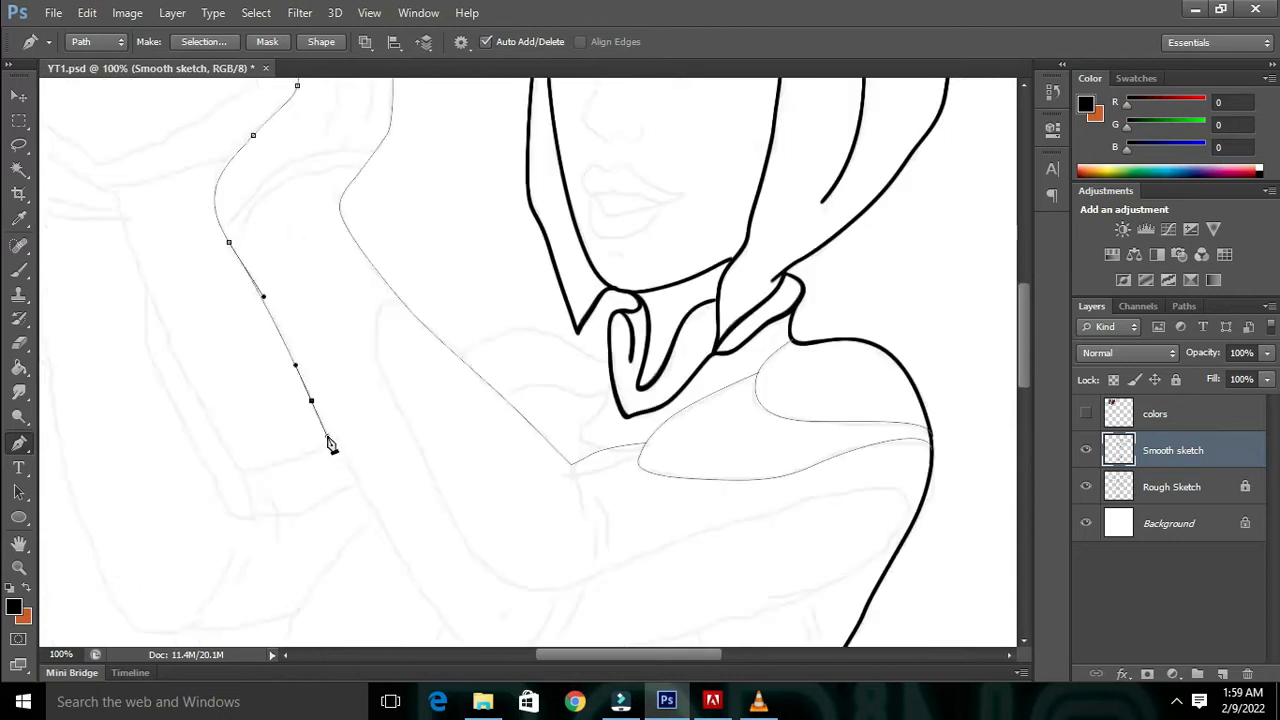
- Trace the nearer arm's elbow and upper arm contour and stroke the path with the Brush
{"action": "scroll", "coordinate": [400, 430], "scroll_direction": "down", "scroll_amount": 2}
{"action": "left_click_drag", "start_coordinate": [723, 452], "coordinate": [752, 443]}
{"action": "left_click", "coordinate": [909, 427]}
{"action": "right_click", "coordinate": [657, 420]}
- Trace the torso's narrow vertical strip and the waist contours, and stroke the path with the Brush
{"action": "key", "text": "ctrl+minus"}
{"action": "left_click_drag", "start_coordinate": [396, 345], "coordinate": [400, 367]}
{"action": "scroll", "coordinate": [400, 430], "scroll_direction": "down", "scroll_amount": 4}
{"action": "left_click", "coordinate": [766, 247]}
- Trace the curved panel edge running from under the chest down the side of the belly
{"action": "scroll", "coordinate": [563, 377], "scroll_direction": "up", "scroll_amount": 4}
{"action": "scroll", "coordinate": [563, 377], "scroll_direction": "down", "scroll_amount": 1}
{"action": "left_click_drag", "start_coordinate": [490, 343], "coordinate": [465, 351]}
{"action": "left_click_drag", "start_coordinate": [443, 414], "coordinate": [451, 471]}
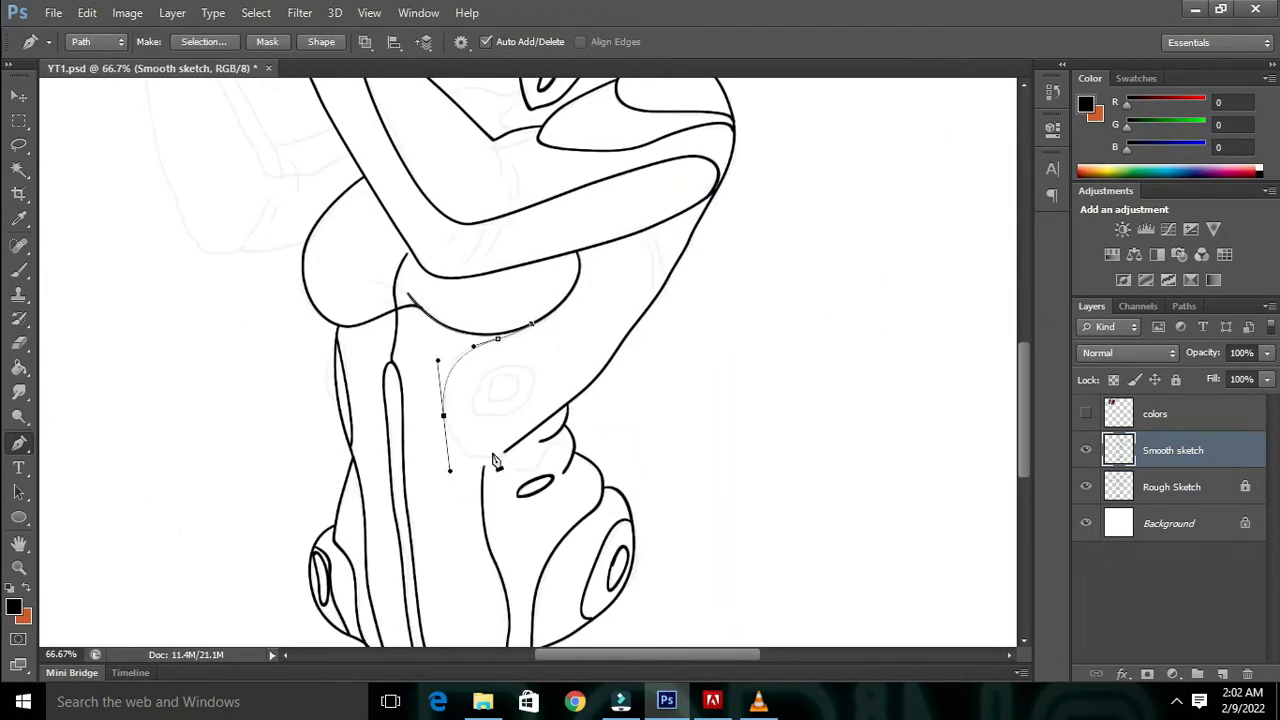
- Trace the short fold lines beside the chest and the collar curves left of the scarf with the Pen tool
{"action": "key", "text": "ctrl+plus"}
{"action": "key", "text": "e"}
{"action": "scroll", "coordinate": [460, 300], "scroll_direction": "up", "scroll_amount": 4}
{"action": "key", "text": "p"}
{"action": "left_click_drag", "start_coordinate": [472, 386], "coordinate": [466, 394]}
{"action": "left_click", "coordinate": [716, 247]}
{"action": "left_click_drag", "start_coordinate": [707, 172], "coordinate": [700, 158]}
{"action": "scroll", "coordinate": [714, 168], "scroll_direction": "up", "scroll_amount": 5}
{"action": "left_click_drag", "start_coordinate": [708, 312], "coordinate": [737, 304]}
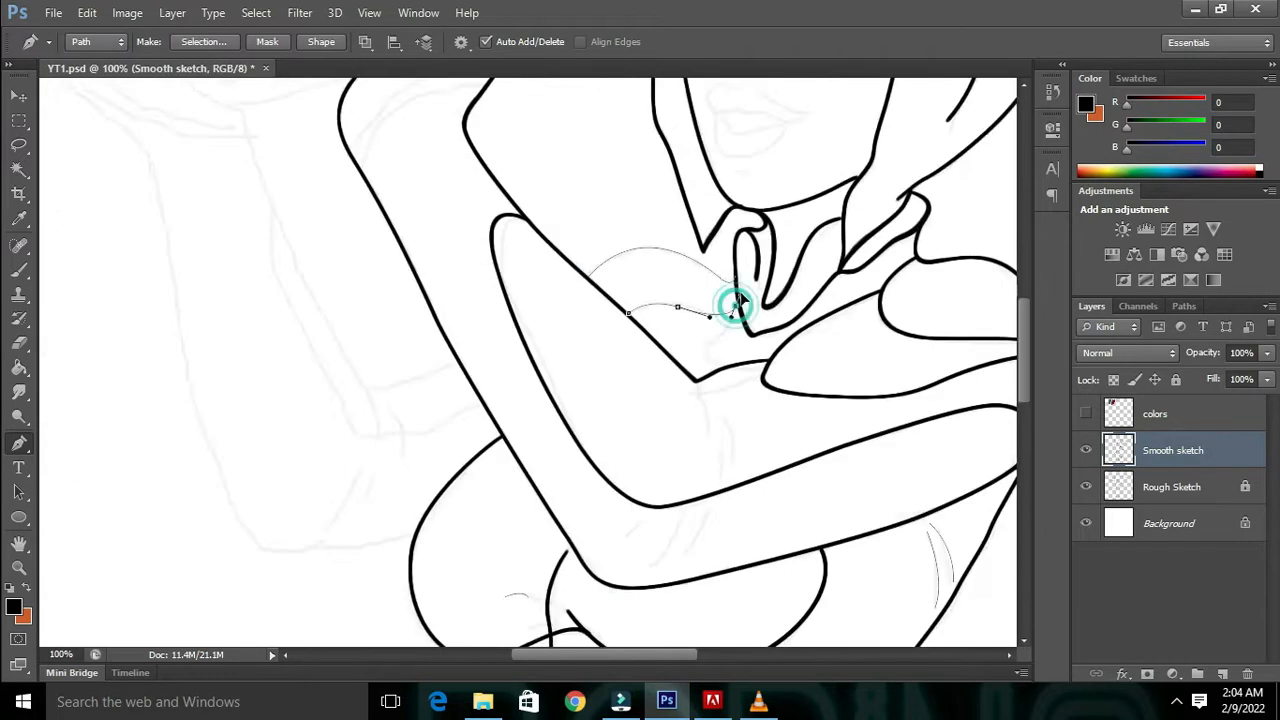
- Trace the farther arm's forearm, elbow and raised hand contours with the Pen tool and stroke the paths
{"action": "scroll", "coordinate": [560, 360], "scroll_direction": "down", "scroll_amount": 2}
{"action": "left_click_drag", "start_coordinate": [491, 355], "coordinate": [500, 386]}
{"action": "scroll", "coordinate": [506, 417], "scroll_direction": "left", "scroll_amount": 3}
{"action": "left_click_drag", "start_coordinate": [491, 566], "coordinate": [471, 566]}
{"action": "scroll", "coordinate": [423, 506], "scroll_direction": "up", "scroll_amount": 5}
{"action": "left_click_drag", "start_coordinate": [264, 253], "coordinate": [280, 284]}
{"action": "scroll", "coordinate": [420, 350], "scroll_direction": "down", "scroll_amount": 5}
{"action": "left_click_drag", "start_coordinate": [603, 486], "coordinate": [581, 498]}
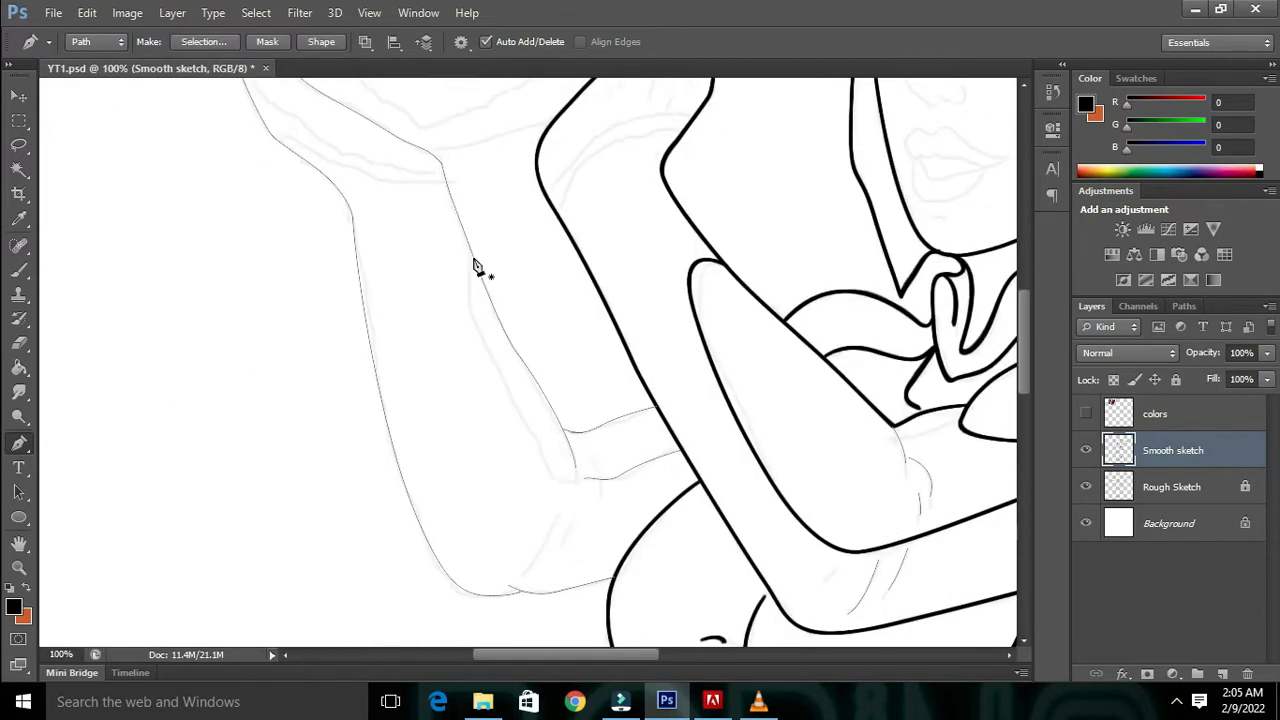
{"action": "scroll", "coordinate": [560, 400], "scroll_direction": "up", "scroll_amount": 5}
{"action": "left_click_drag", "start_coordinate": [583, 426], "coordinate": [606, 400]}
{"action": "left_click", "coordinate": [323, 443]}
- Look over the stroked line art of the whole figure, from the torso up to the head and hands
{"action": "key", "text": "ctrl+minus"}
{"action": "key", "text": "ctrl+minus"}
{"action": "key", "text": "ctrl+minus"}
{"action": "key", "text": "ctrl+minus"}
{"action": "key", "text": "ctrl+plus"}
{"action": "key", "text": "ctrl+plus"}
{"action": "key", "text": "ctrl+plus"}
{"action": "scroll", "coordinate": [780, 252], "scroll_direction": "down", "scroll_amount": 4}
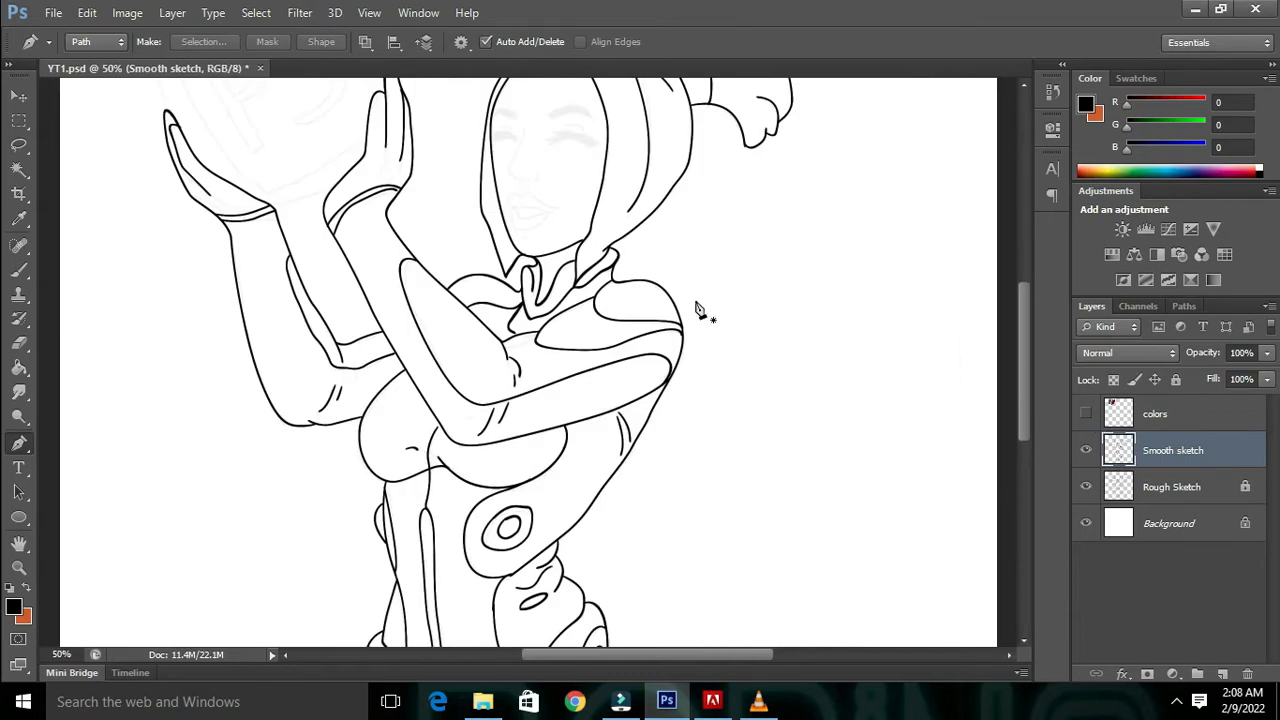
{"action": "scroll", "coordinate": [699, 310], "scroll_direction": "up", "scroll_amount": 3}
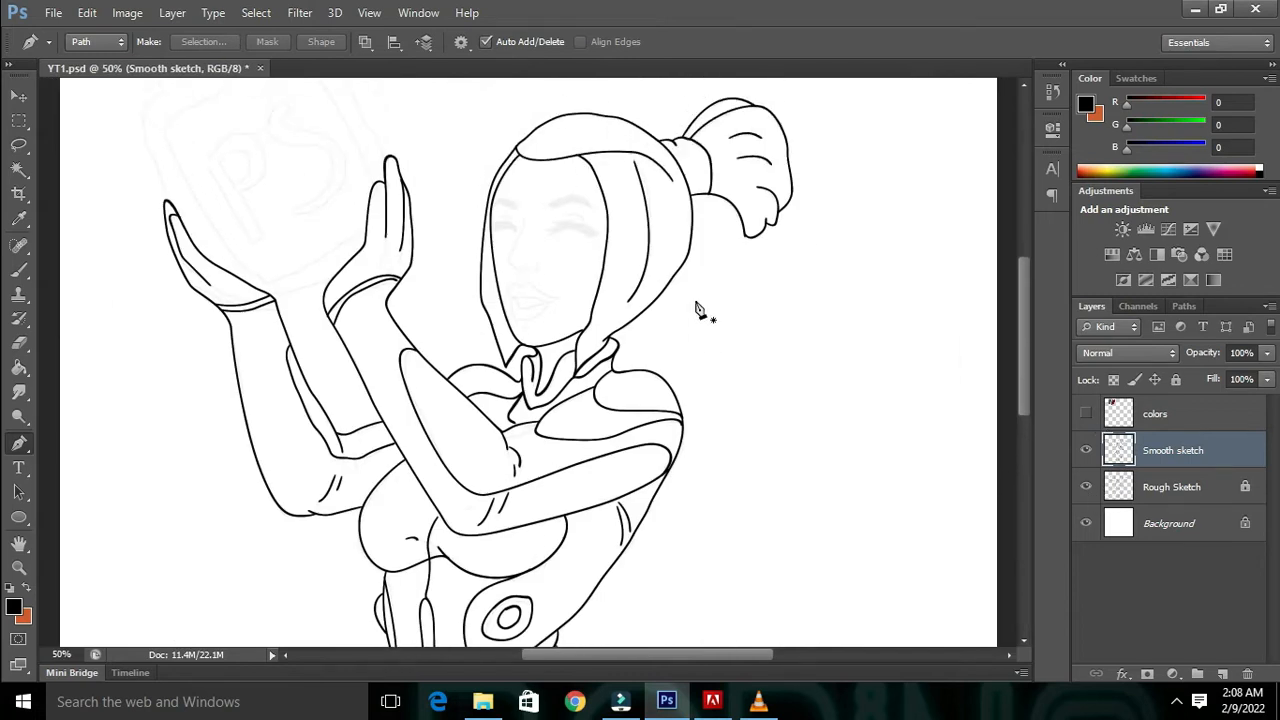
- Create a new layer named Facials above the Smooth sketch layer
{"action": "key", "text": "ctrl+plus"}
{"action": "key", "text": "ctrl+plus"}
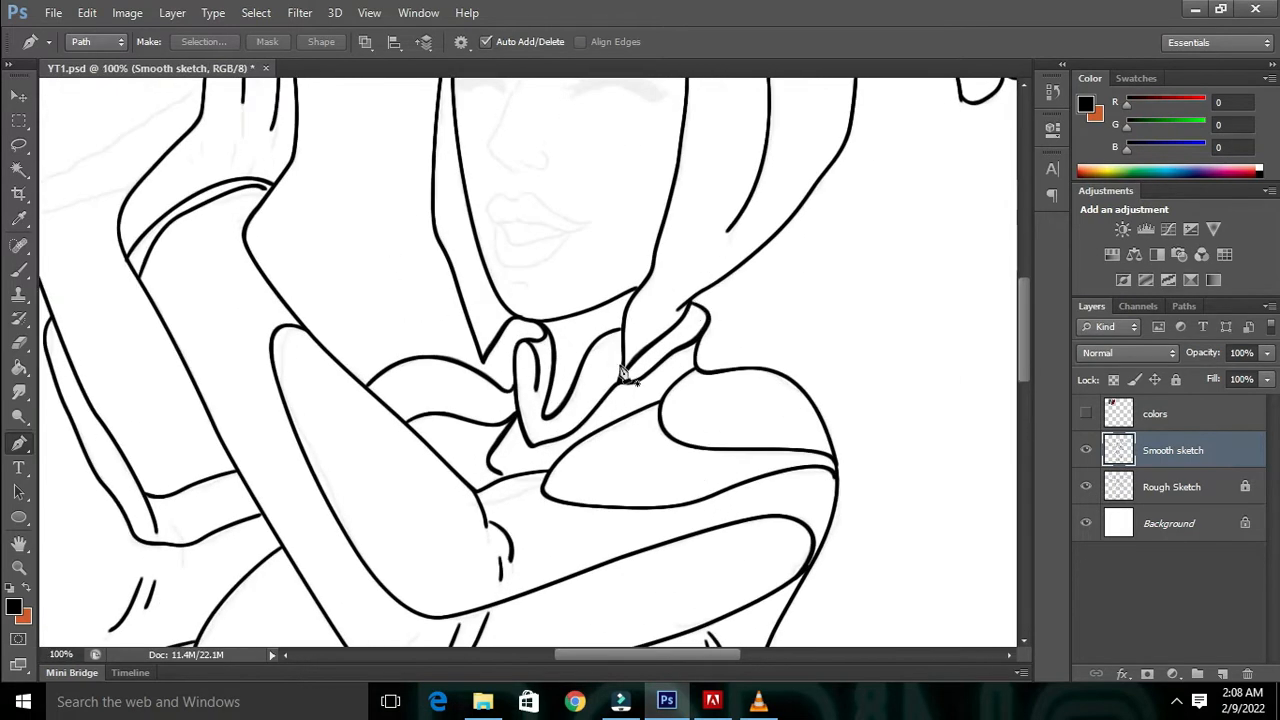
{"action": "left_click", "coordinate": [1222, 674]}
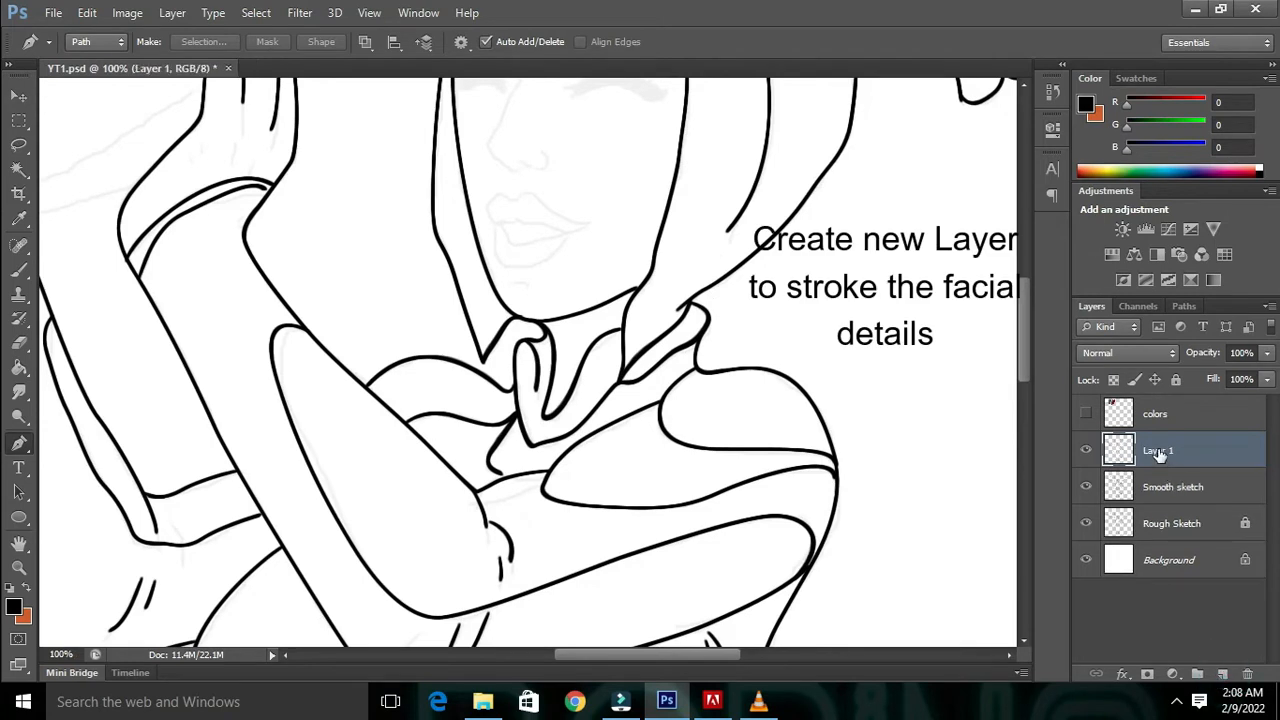
{"action": "double_click", "coordinate": [1157, 451]}
{"action": "type", "text": "Facials"}
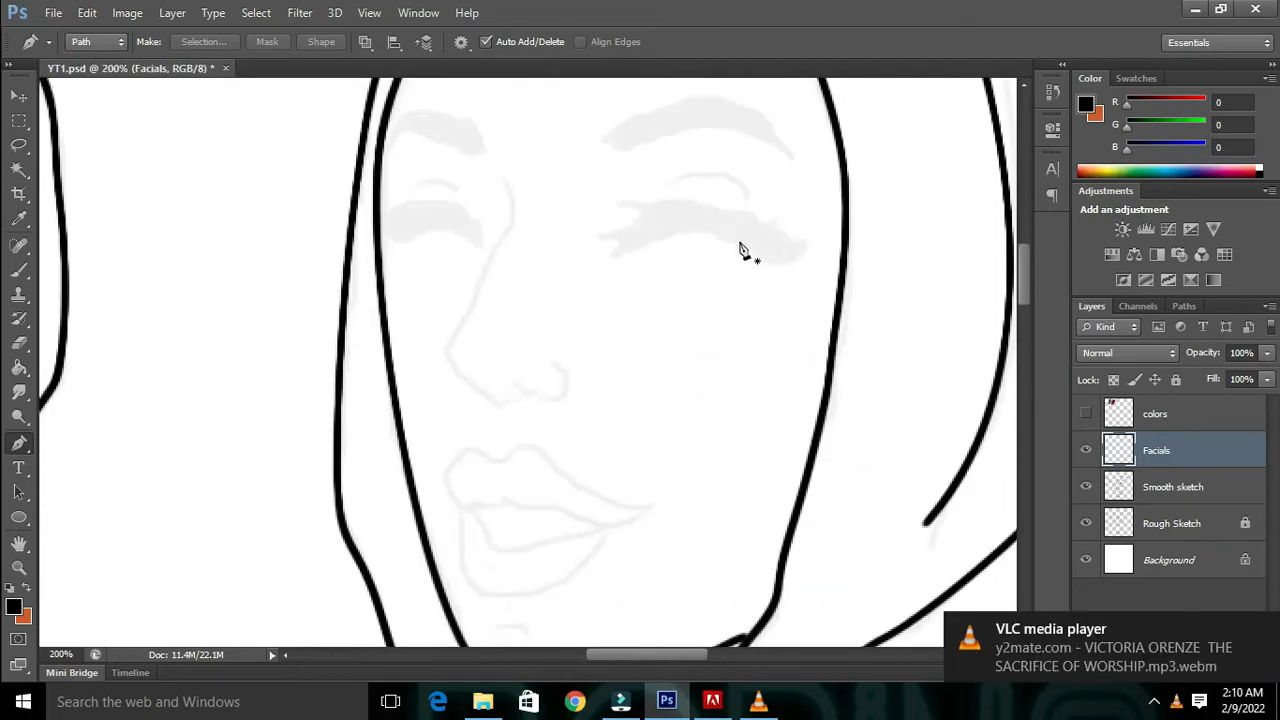
- Trace the lower edge and outer lash tips of the closed eye farther from the nose with the Pen tool
{"action": "left_click", "coordinate": [620, 241]}
{"action": "left_click", "coordinate": [607, 258]}
{"action": "left_click_drag", "start_coordinate": [625, 253], "coordinate": [802, 244]}
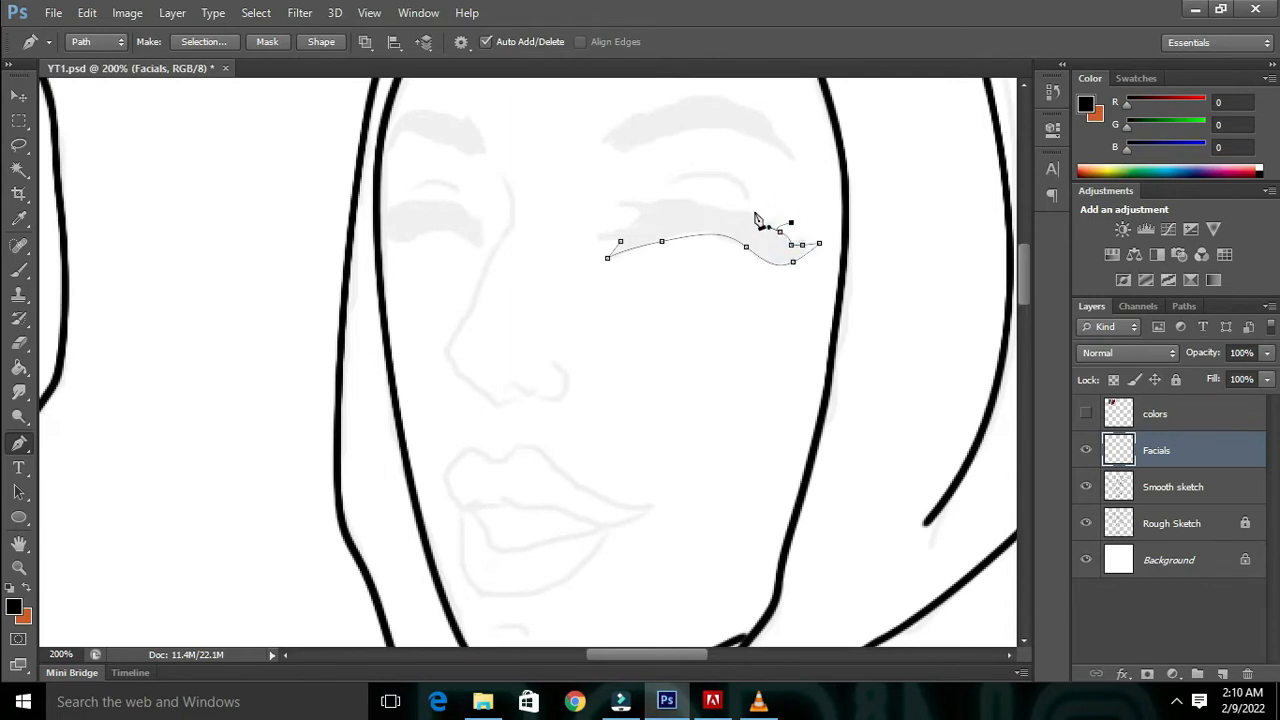
- Trace the same eye's upper lash edge and inner lash tips back to the starting point to close the path
{"action": "left_click_drag", "start_coordinate": [745, 211], "coordinate": [723, 212]}
{"action": "left_click", "coordinate": [763, 218]}
{"action": "left_click", "coordinate": [735, 212]}
{"action": "left_click_drag", "start_coordinate": [699, 204], "coordinate": [612, 216]}
{"action": "left_click", "coordinate": [640, 209]}
{"action": "key", "text": "ctrl+z"}
{"action": "left_click", "coordinate": [612, 209]}
{"action": "left_click", "coordinate": [640, 209]}
{"action": "key", "text": "ctrl+z"}
{"action": "left_click_drag", "start_coordinate": [641, 210], "coordinate": [623, 240]}
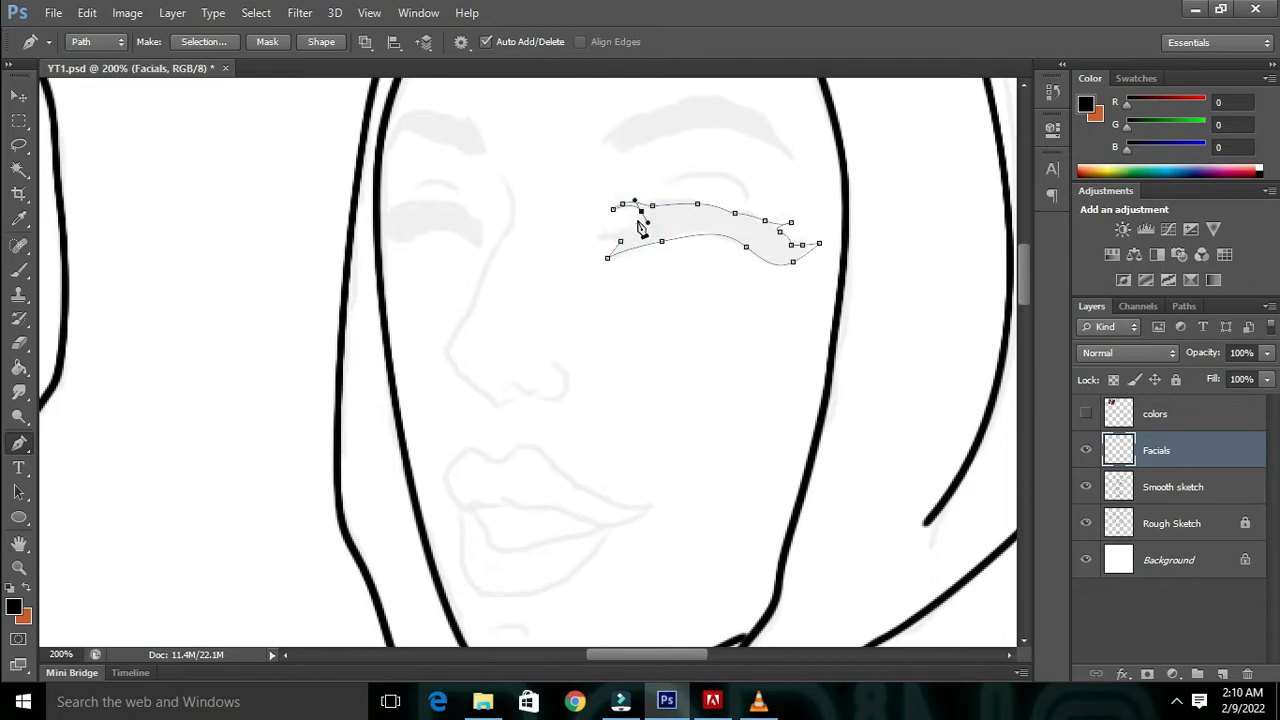
{"action": "left_click", "coordinate": [660, 274]}
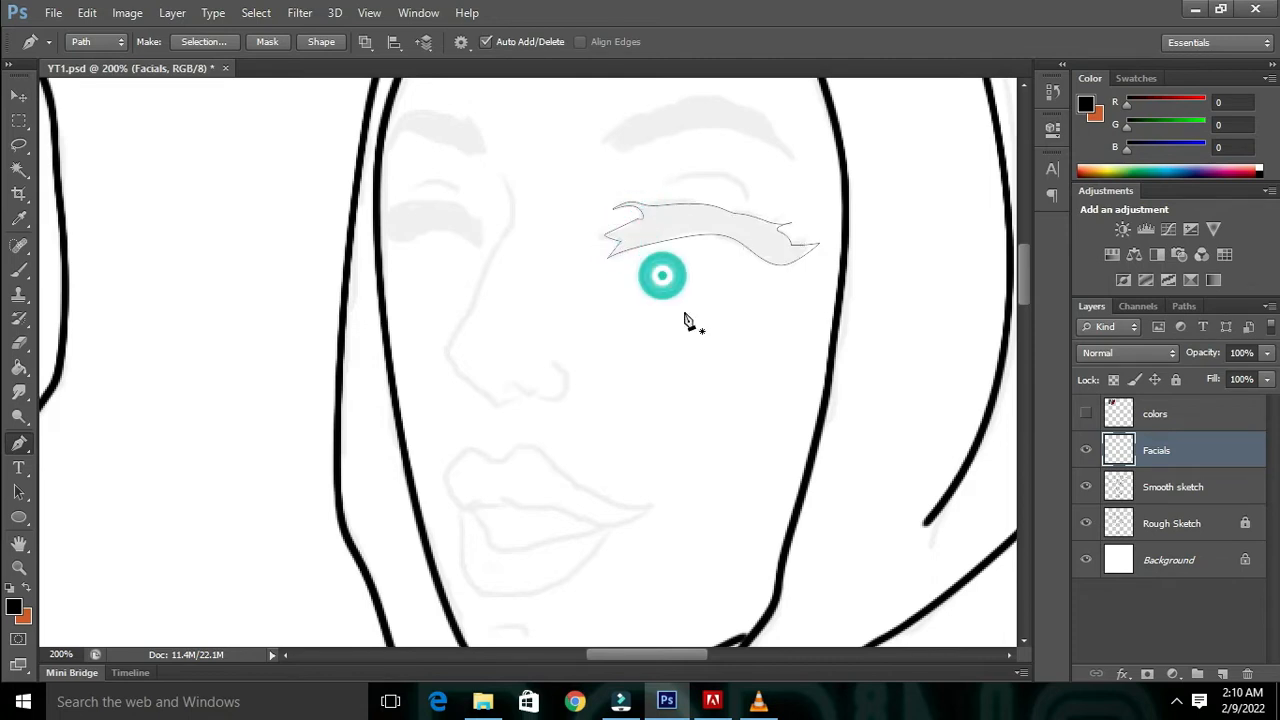
- Fill the traced lash shape with black
{"action": "right_click", "coordinate": [686, 255]}
{"action": "left_click", "coordinate": [790, 363]}
{"action": "left_click", "coordinate": [690, 184]}
{"action": "left_click", "coordinate": [630, 197]}
{"action": "left_click", "coordinate": [767, 167]}
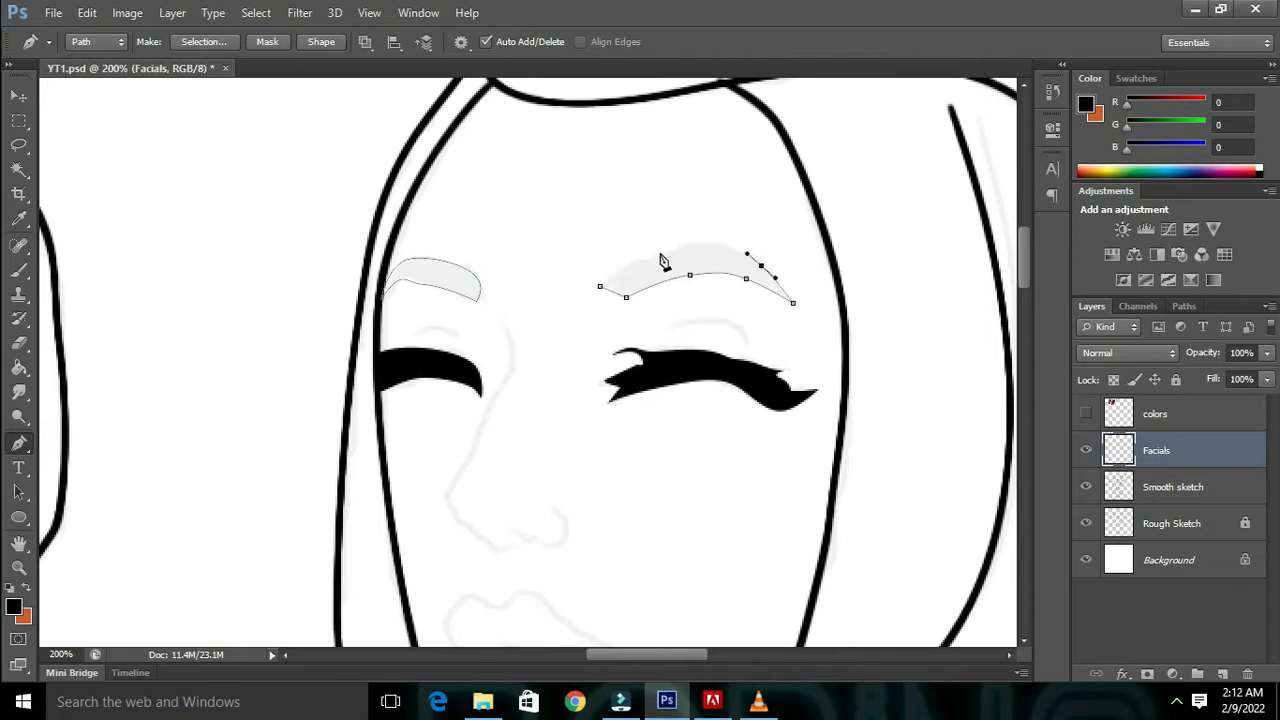
- Fill the traced eyebrow paths with black and dismiss the paths
{"action": "right_click", "coordinate": [785, 246]}
{"action": "left_click", "coordinate": [829, 360]}
{"action": "left_click", "coordinate": [754, 162]}
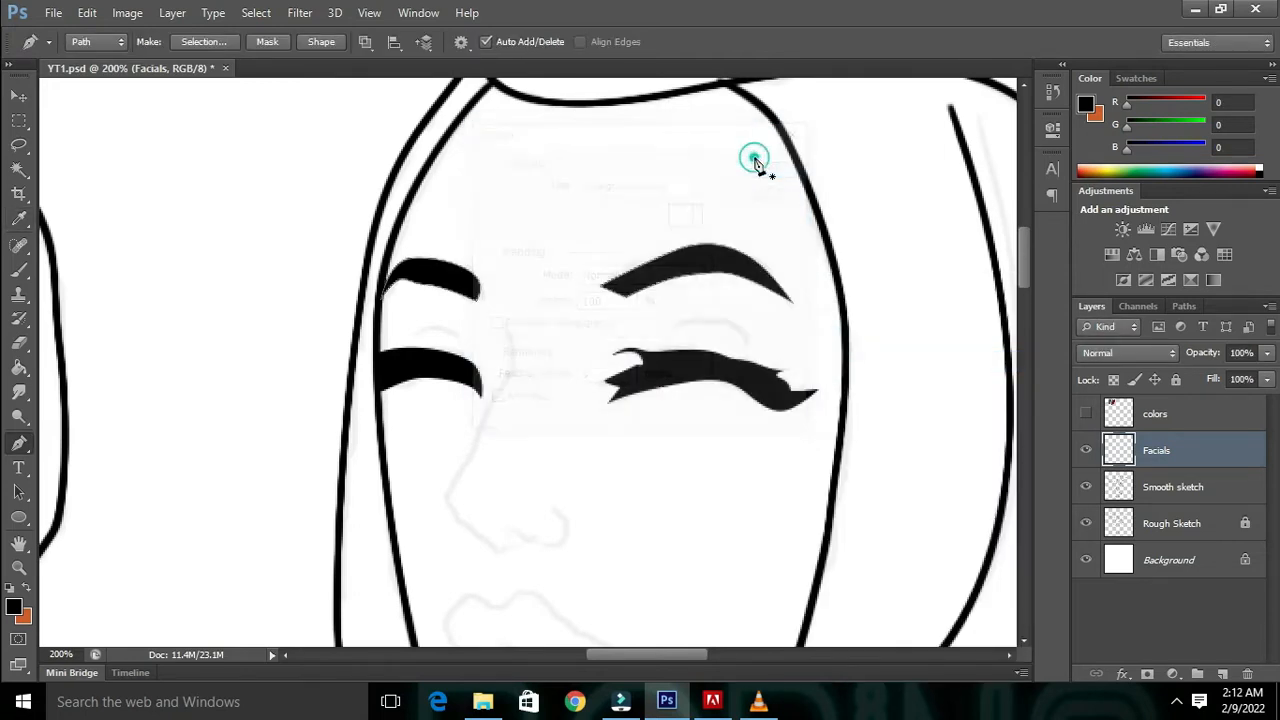
{"action": "key", "text": "Return"}
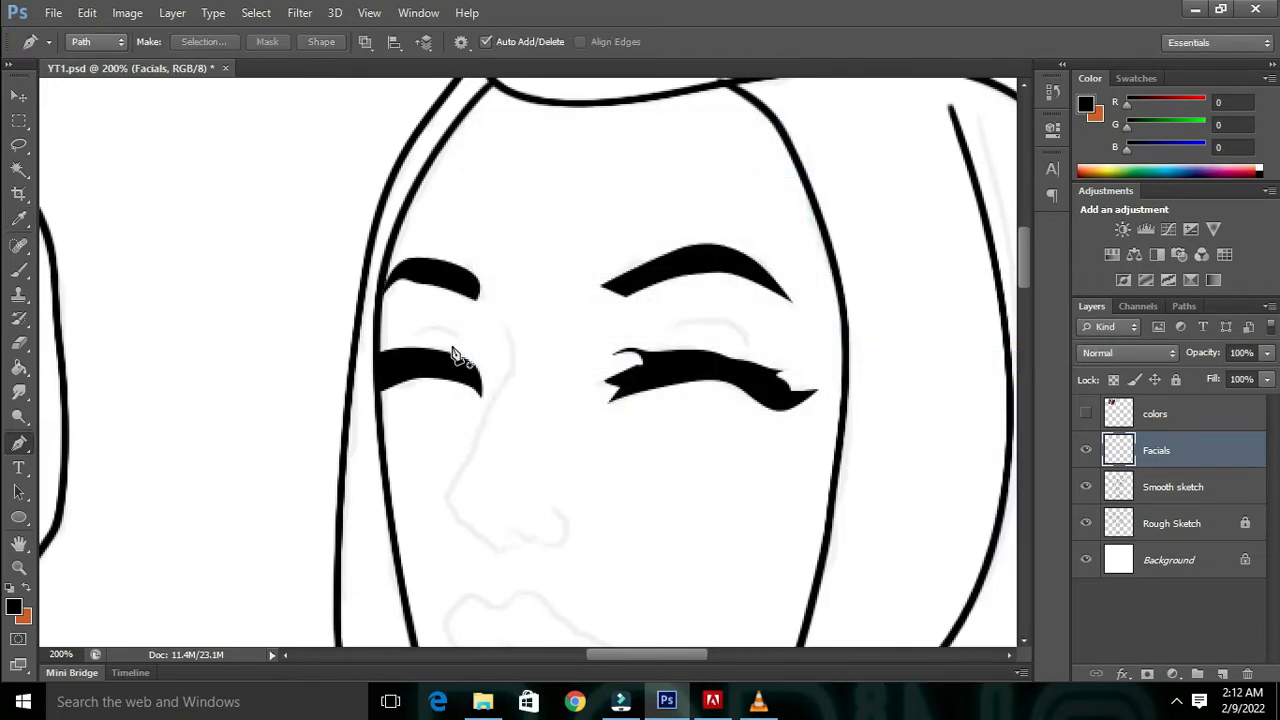
- Trace the curved eyelid creases above both closed eyes as two separate open paths
{"action": "left_click", "coordinate": [408, 339]}
{"action": "left_click_drag", "start_coordinate": [455, 337], "coordinate": [481, 362]}
{"action": "left_click", "coordinate": [521, 349], "text": "ctrl"}
{"action": "left_click", "coordinate": [665, 332]}
{"action": "left_click_drag", "start_coordinate": [747, 344], "coordinate": [725, 387]}
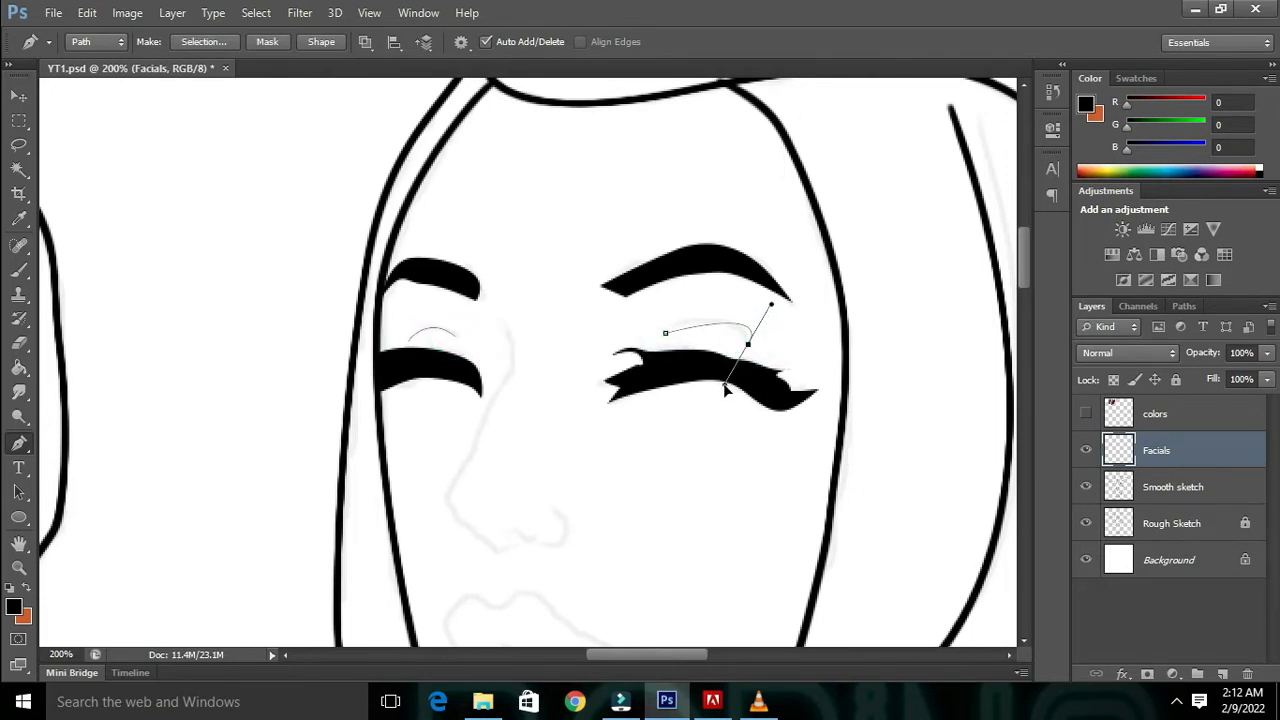
{"action": "left_click", "coordinate": [639, 389], "text": "ctrl"}
- Trace the nose from the bridge down around the tip and nostril, and stroke the paths with the Brush
{"action": "scroll", "coordinate": [637, 388], "scroll_direction": "down", "scroll_amount": 3}
{"action": "left_click", "coordinate": [504, 192]}
{"action": "left_click_drag", "start_coordinate": [510, 240], "coordinate": [495, 267]}
{"action": "left_click", "coordinate": [473, 313]}
{"action": "left_click_drag", "start_coordinate": [452, 352], "coordinate": [447, 362]}
{"action": "left_click", "coordinate": [499, 411]}
{"action": "left_click", "coordinate": [551, 371]}
{"action": "left_click_drag", "start_coordinate": [543, 407], "coordinate": [526, 417]}
{"action": "key", "text": "Return"}
- Create a new layer named lips above the Facials layer
{"action": "scroll", "coordinate": [482, 318], "scroll_direction": "down", "scroll_amount": 5}
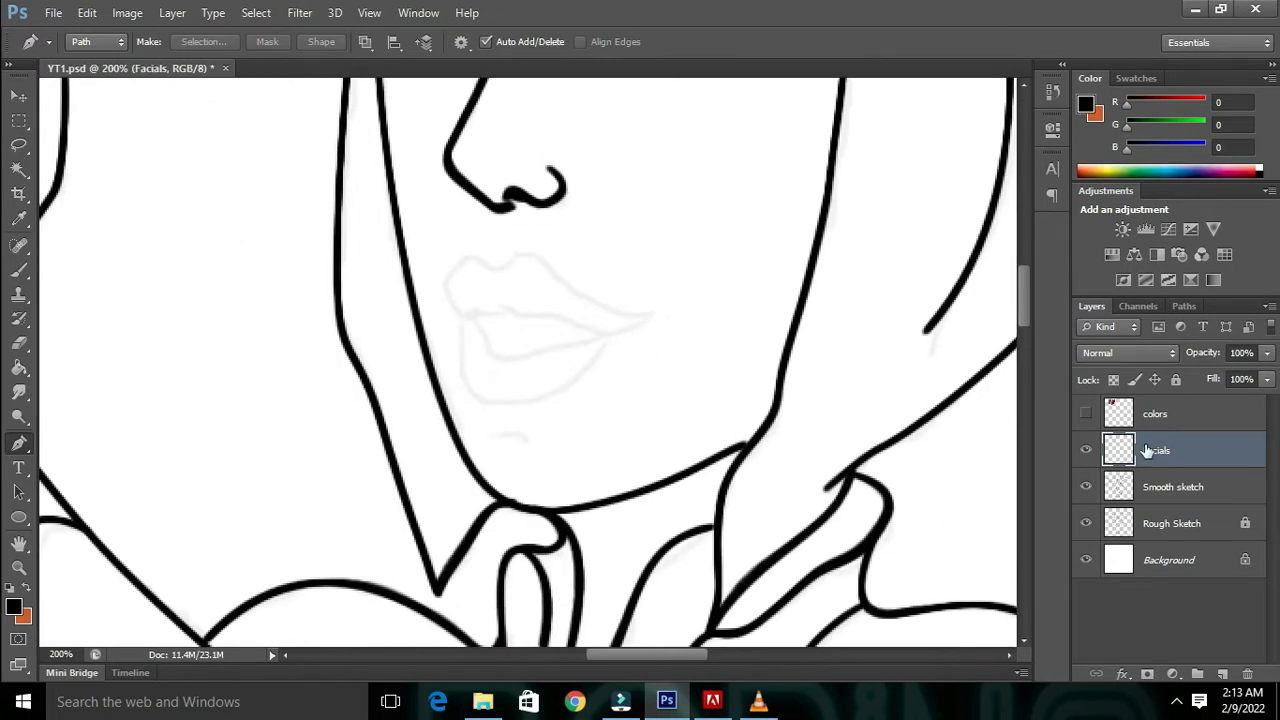
{"action": "left_click", "coordinate": [1224, 674]}
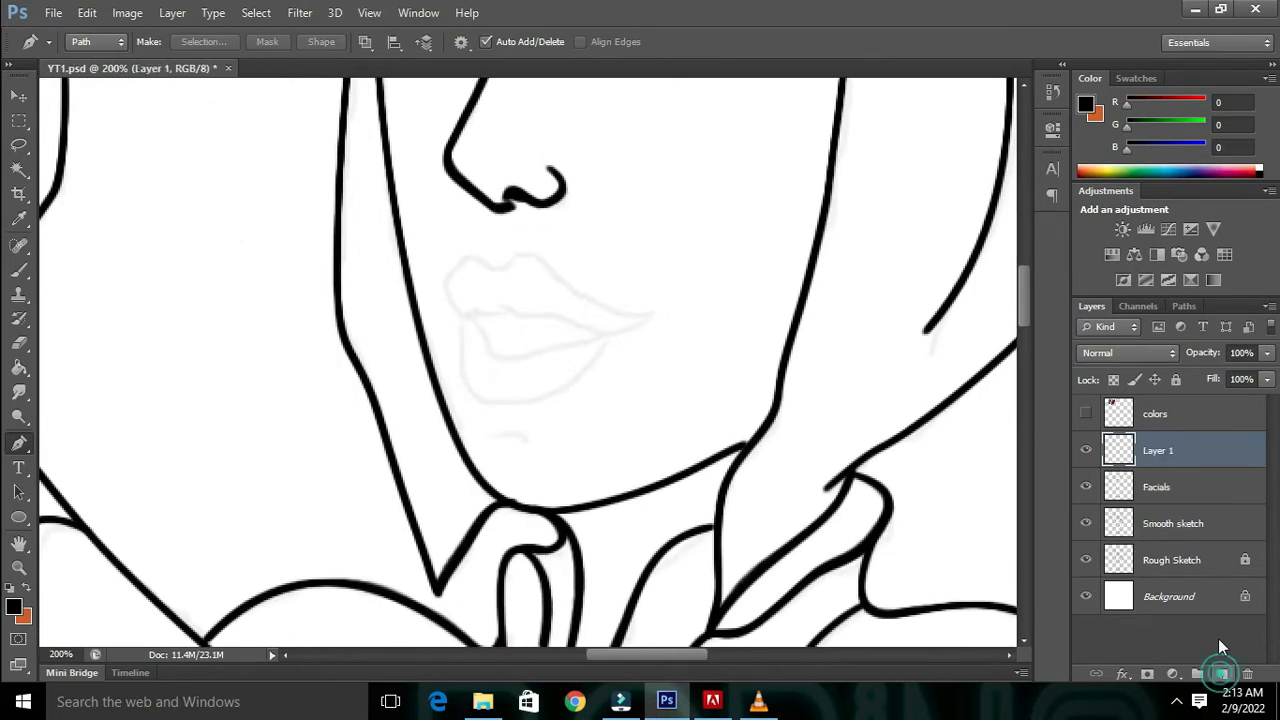
{"action": "double_click", "coordinate": [1158, 452]}
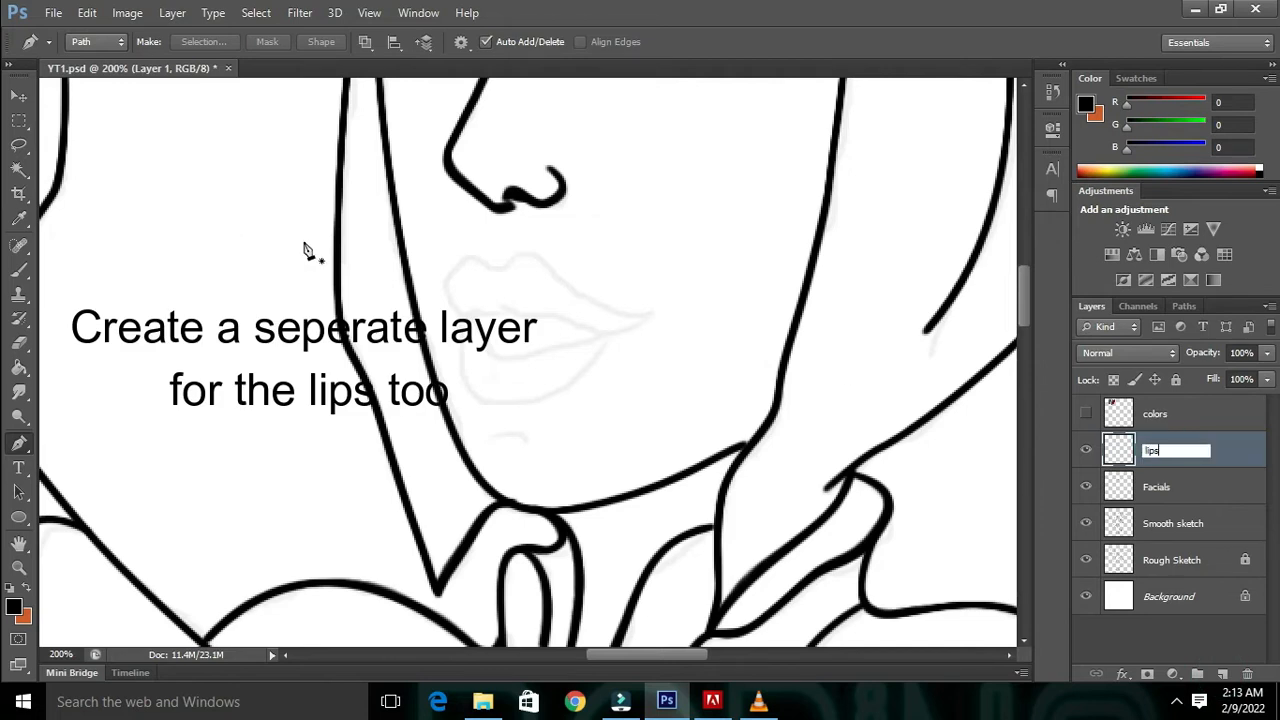
{"action": "type", "text": "lips"}
{"action": "left_click", "coordinate": [19, 95]}
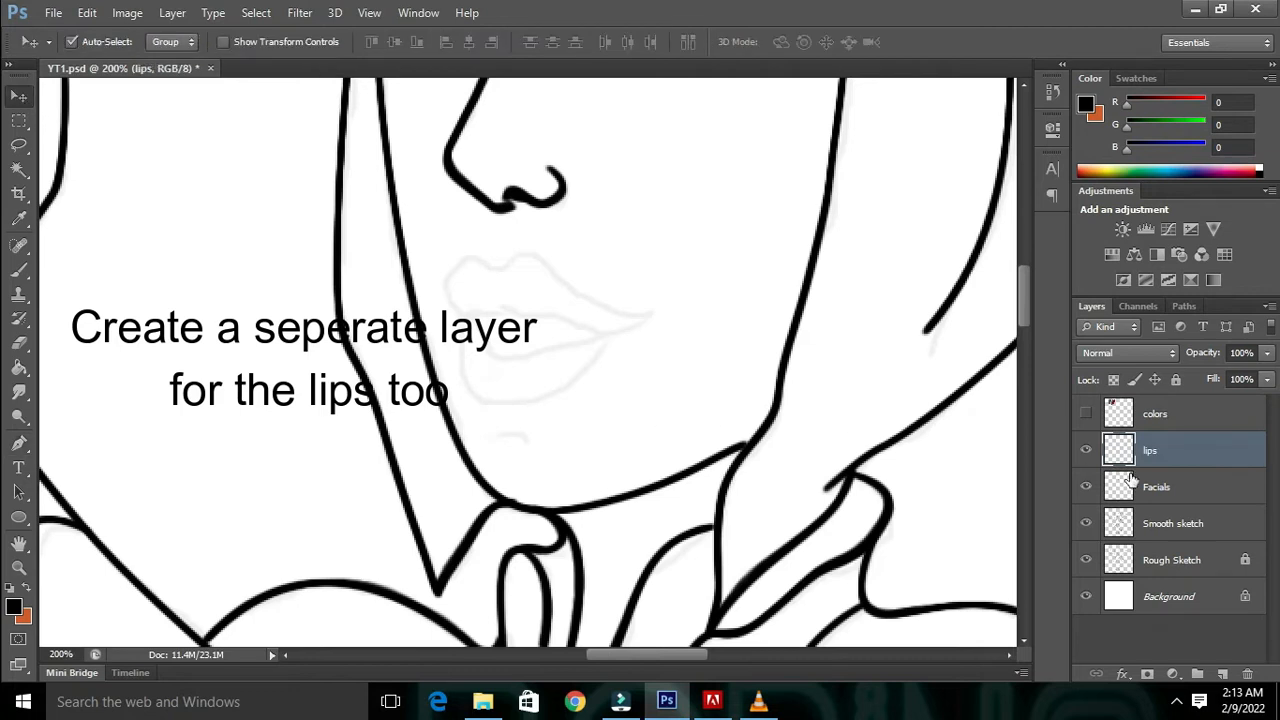
- Trace the upper lip's outline from the mouth corner over the cupid's bow with the Pen tool
{"action": "left_click", "coordinate": [18, 442]}
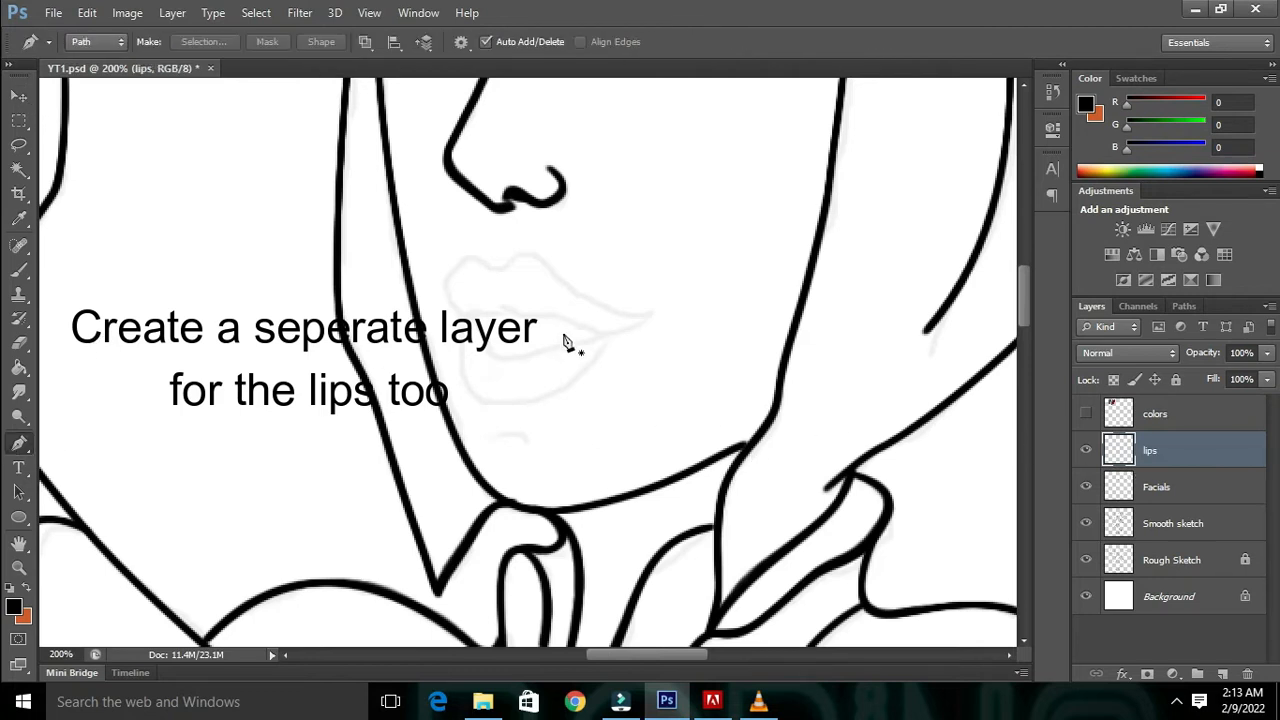
{"action": "left_click", "coordinate": [654, 313]}
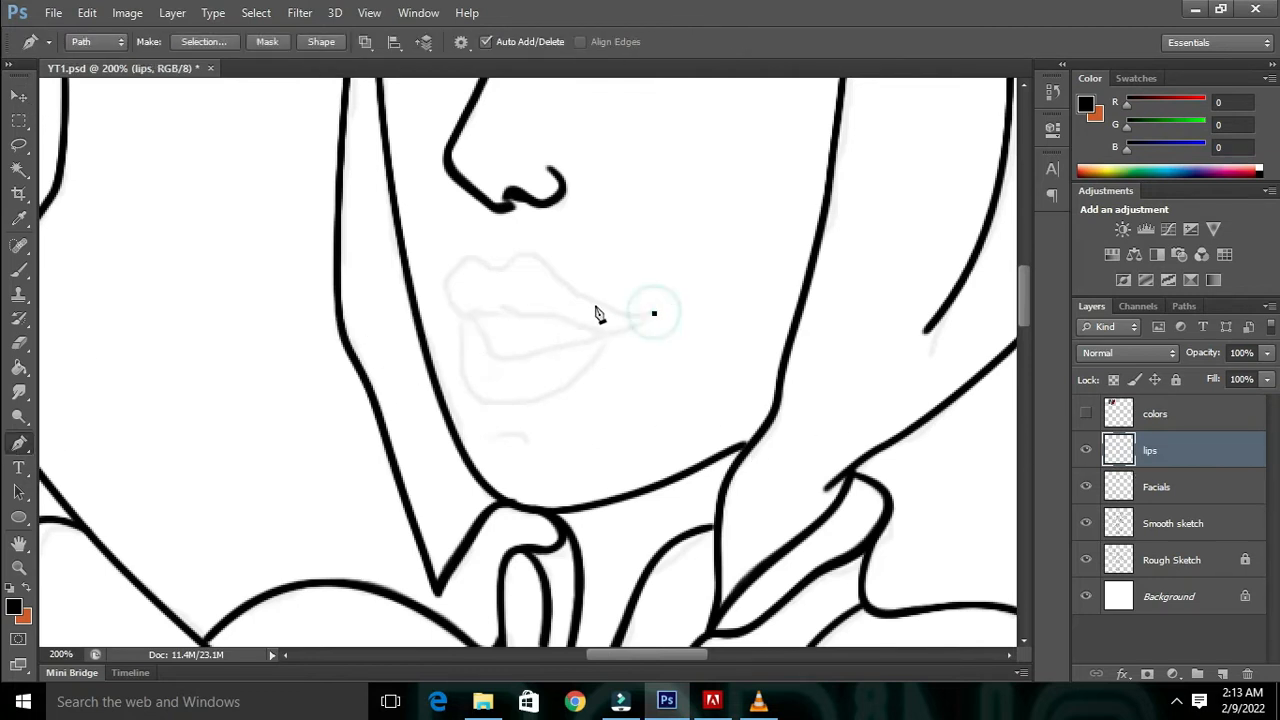
{"action": "left_click_drag", "start_coordinate": [577, 295], "coordinate": [547, 268]}
{"action": "left_click_drag", "start_coordinate": [521, 255], "coordinate": [478, 259]}
{"action": "left_click_drag", "start_coordinate": [444, 293], "coordinate": [441, 338]}
- Trace the lower lip and the inner mouth line, and stroke the lip paths with the Brush
{"action": "left_click", "coordinate": [612, 335]}
{"action": "left_click_drag", "start_coordinate": [571, 383], "coordinate": [464, 384]}
{"action": "left_click_drag", "start_coordinate": [462, 313], "coordinate": [461, 233]}
{"action": "left_click", "coordinate": [495, 351]}
{"action": "left_click_drag", "start_coordinate": [527, 356], "coordinate": [610, 328]}
{"action": "right_click", "coordinate": [650, 254]}
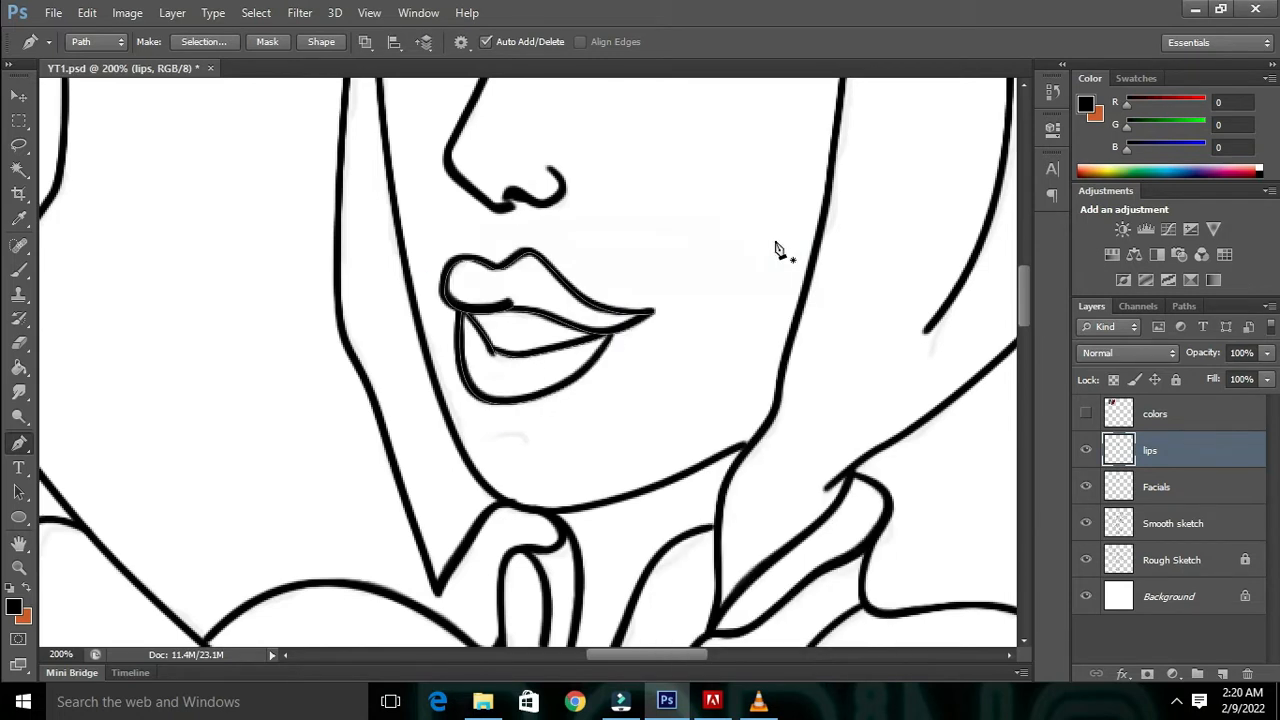
{"action": "key", "text": "Escape"}
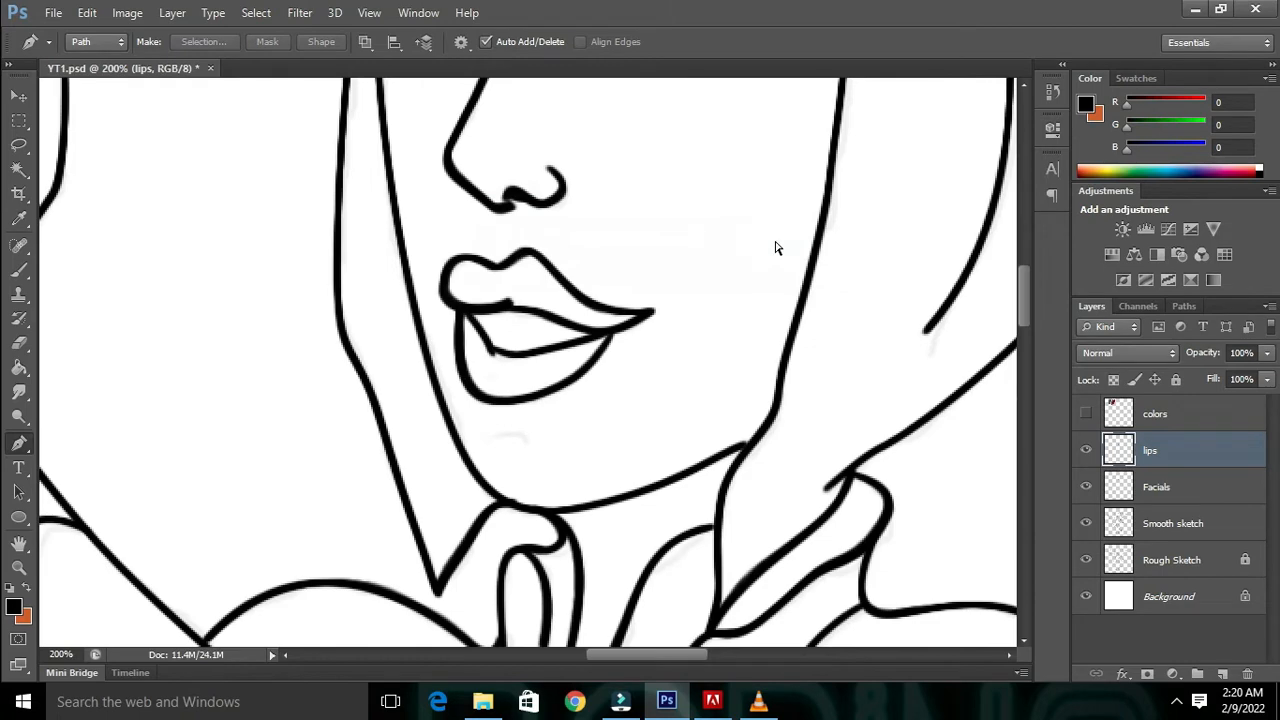
- Create a new layer named PS above the lips layer
{"action": "key", "text": "ctrl+minus"}
{"action": "key", "text": "ctrl+minus"}
{"action": "key", "text": "ctrl+minus"}
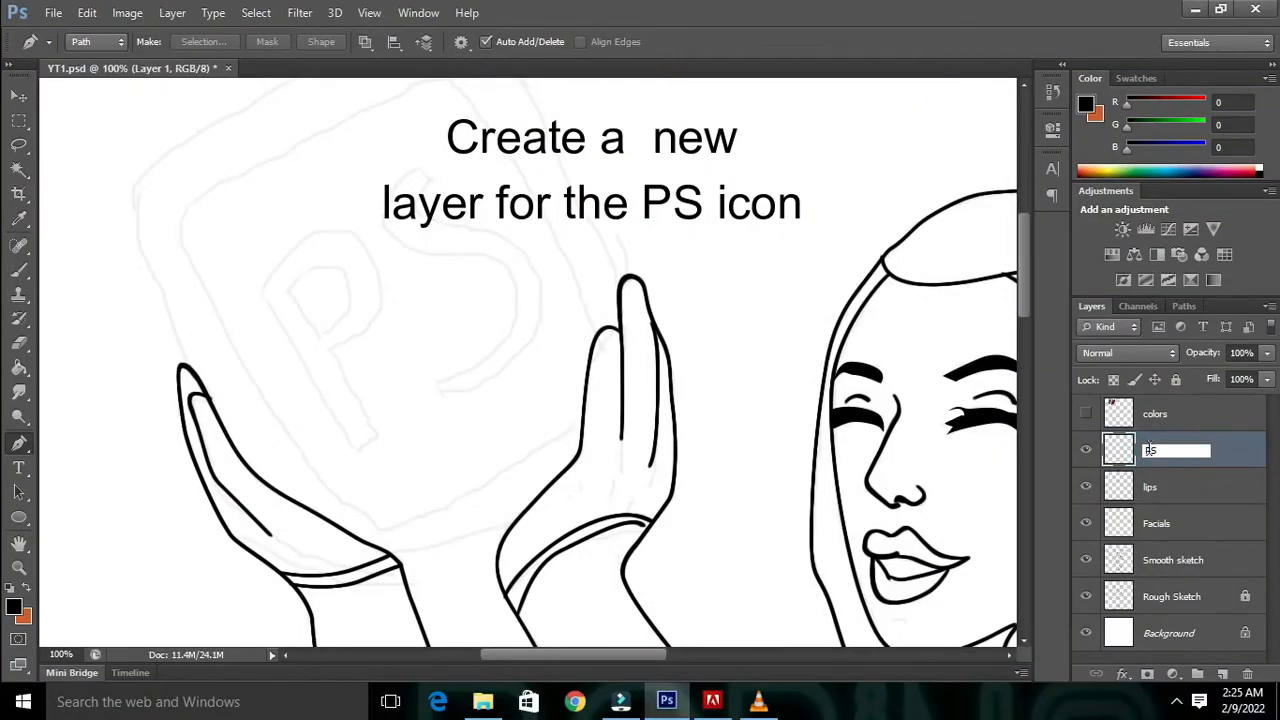
{"action": "left_click", "coordinate": [1240, 455]}
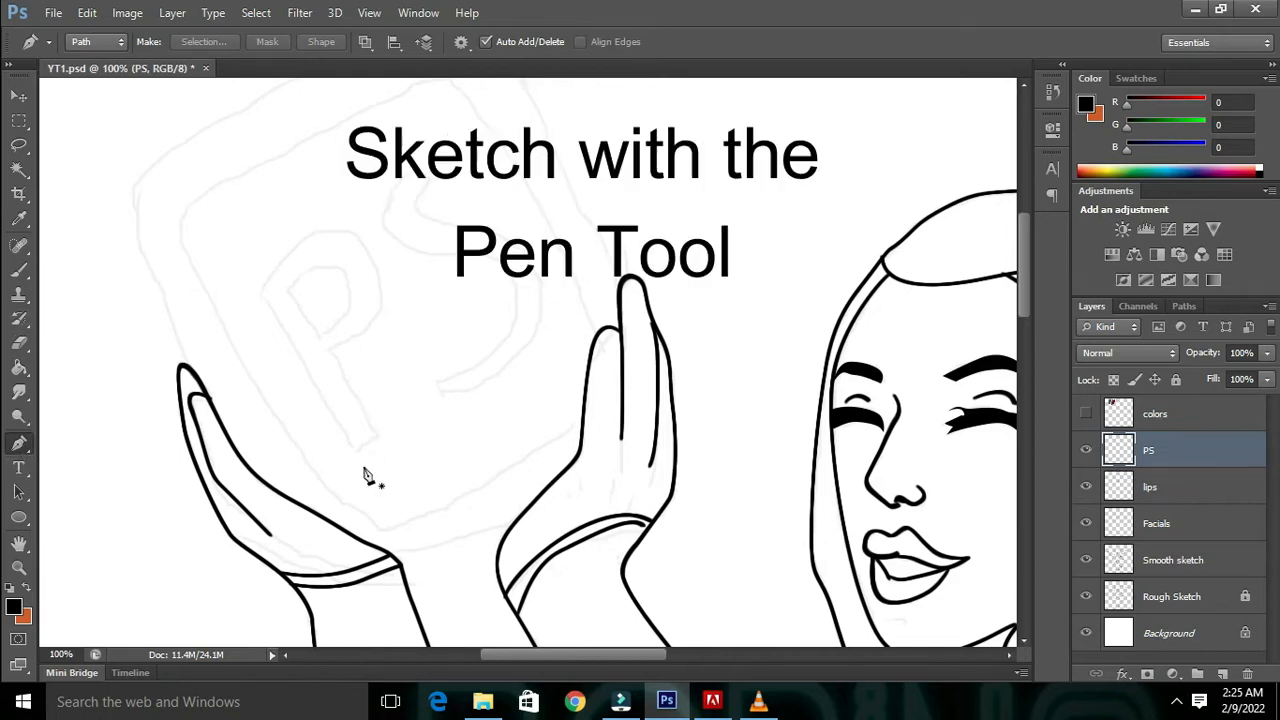
- Trace the PS icon's outer frame down its left side and along its bottom edge with the Pen tool
{"action": "left_click", "coordinate": [131, 234]}
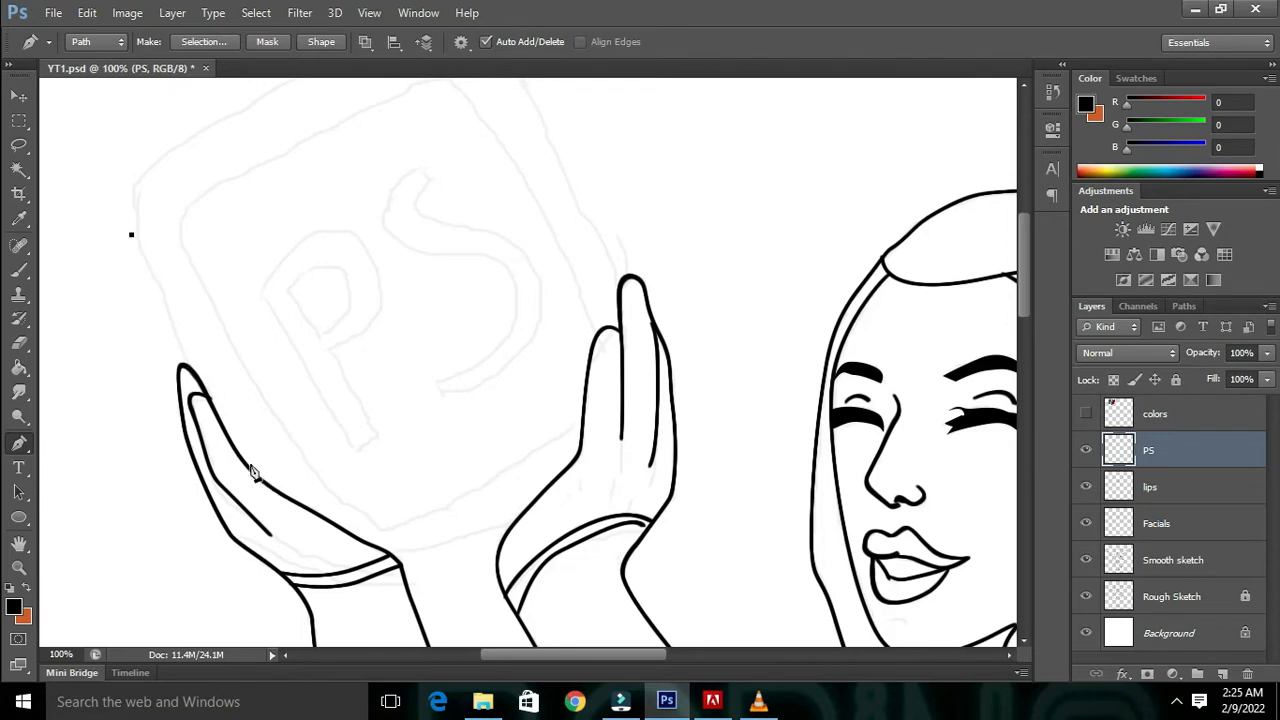
{"action": "key", "text": "ctrl+z"}
{"action": "left_click", "coordinate": [114, 220]}
{"action": "left_click", "coordinate": [93, 207]}
{"action": "left_click", "coordinate": [342, 568]}
{"action": "left_click_drag", "start_coordinate": [238, 418], "coordinate": [223, 433]}
{"action": "left_click", "coordinate": [413, 544]}
{"action": "left_click", "coordinate": [617, 415]}
{"action": "left_click_drag", "start_coordinate": [652, 385], "coordinate": [653, 378]}
- Complete the icon's outer frame along its right and top edges and stroke the path with the Brush
{"action": "left_click_drag", "start_coordinate": [571, 186], "coordinate": [557, 151]}
{"action": "scroll", "coordinate": [560, 165], "scroll_direction": "up", "scroll_amount": 3}
{"action": "left_click_drag", "start_coordinate": [477, 131], "coordinate": [457, 109]}
{"action": "left_click", "coordinate": [425, 117]}
{"action": "left_click_drag", "start_coordinate": [107, 293], "coordinate": [94, 301]}
{"action": "left_click", "coordinate": [93, 312]}
{"action": "right_click", "coordinate": [422, 480]}
{"action": "left_click", "coordinate": [140, 301]}
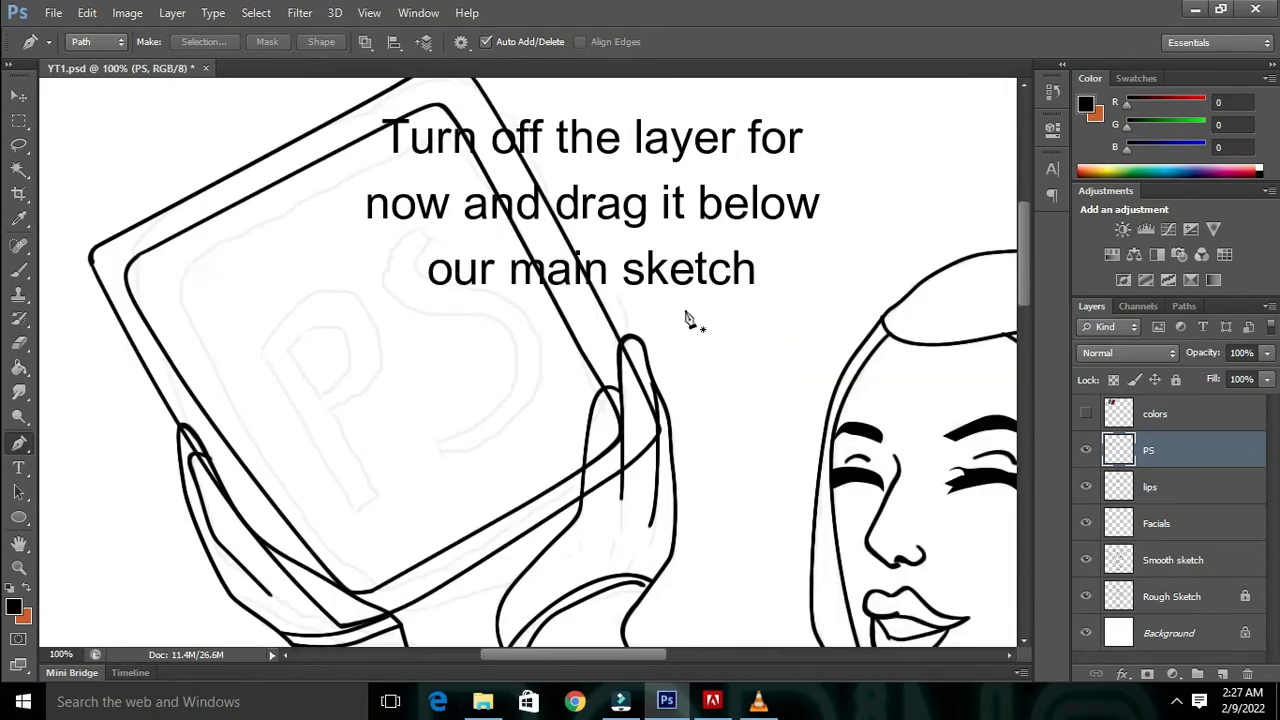
- Hide the PS layer and move it below the Smooth sketch layer
{"action": "left_click", "coordinate": [1086, 451]}
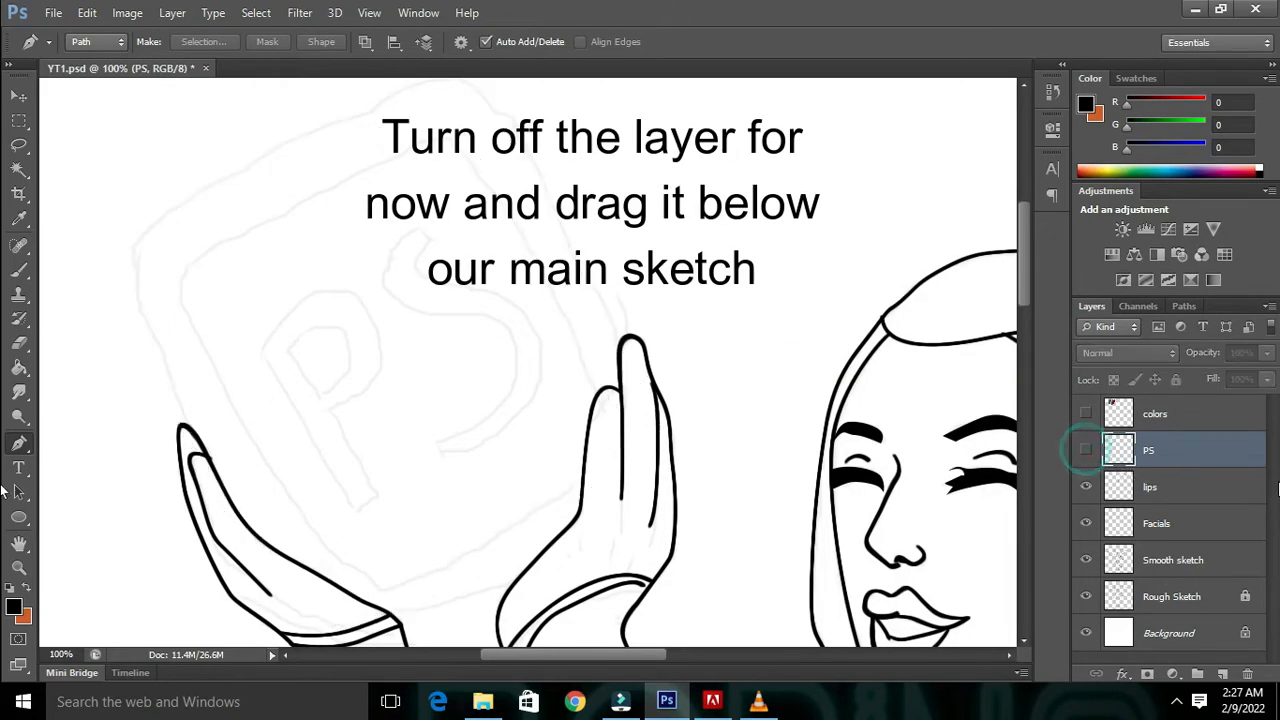
{"action": "mouse_move", "coordinate": [1228, 458]}
{"action": "left_mouse_down"}
{"action": "mouse_move", "coordinate": [1255, 600]}
{"action": "mouse_move", "coordinate": [1178, 583]}
{"action": "mouse_move", "coordinate": [1160, 608]}
{"action": "left_mouse_up"}
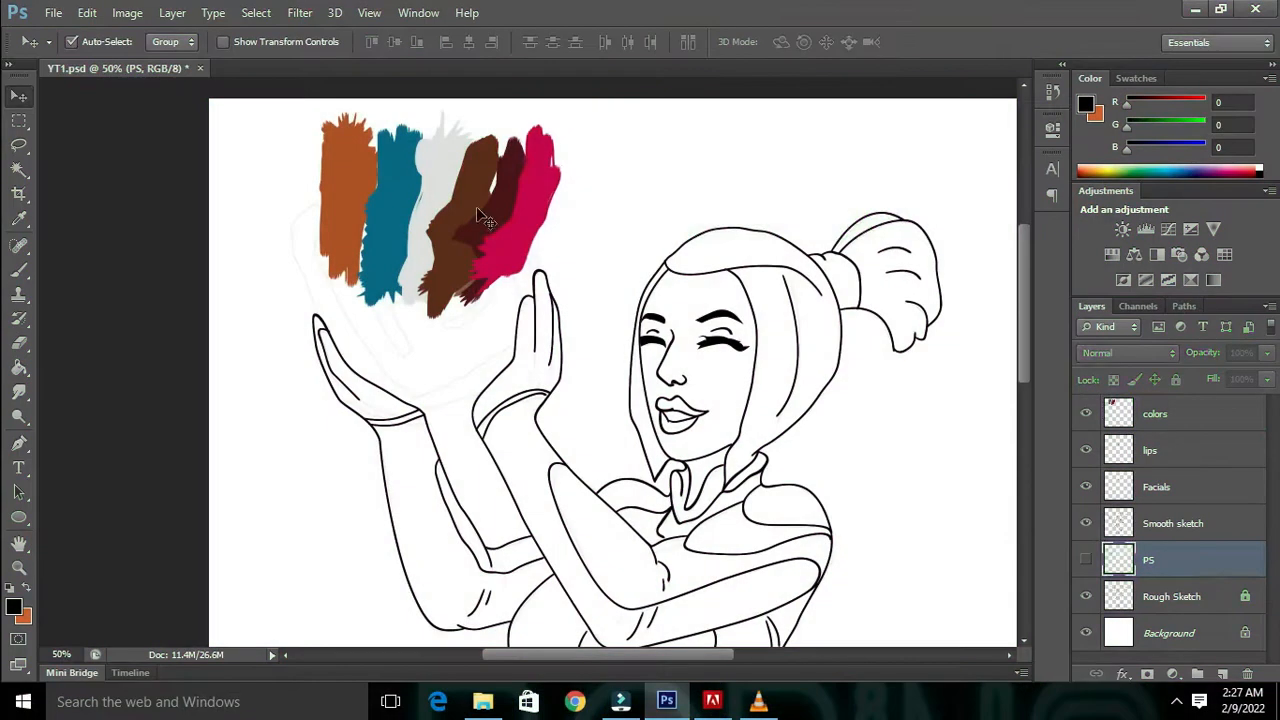
- Reposition the base colour swatches above the character's raised hands
{"action": "left_click_drag", "start_coordinate": [385, 218], "coordinate": [437, 205]}
{"action": "scroll", "coordinate": [523, 450], "scroll_direction": "down", "scroll_amount": 2}
{"action": "left_click_drag", "start_coordinate": [634, 652], "coordinate": [681, 656]}
{"action": "scroll", "coordinate": [452, 306], "scroll_direction": "up", "scroll_amount": 2}
{"action": "scroll", "coordinate": [452, 306], "scroll_direction": "up", "scroll_amount": 1}
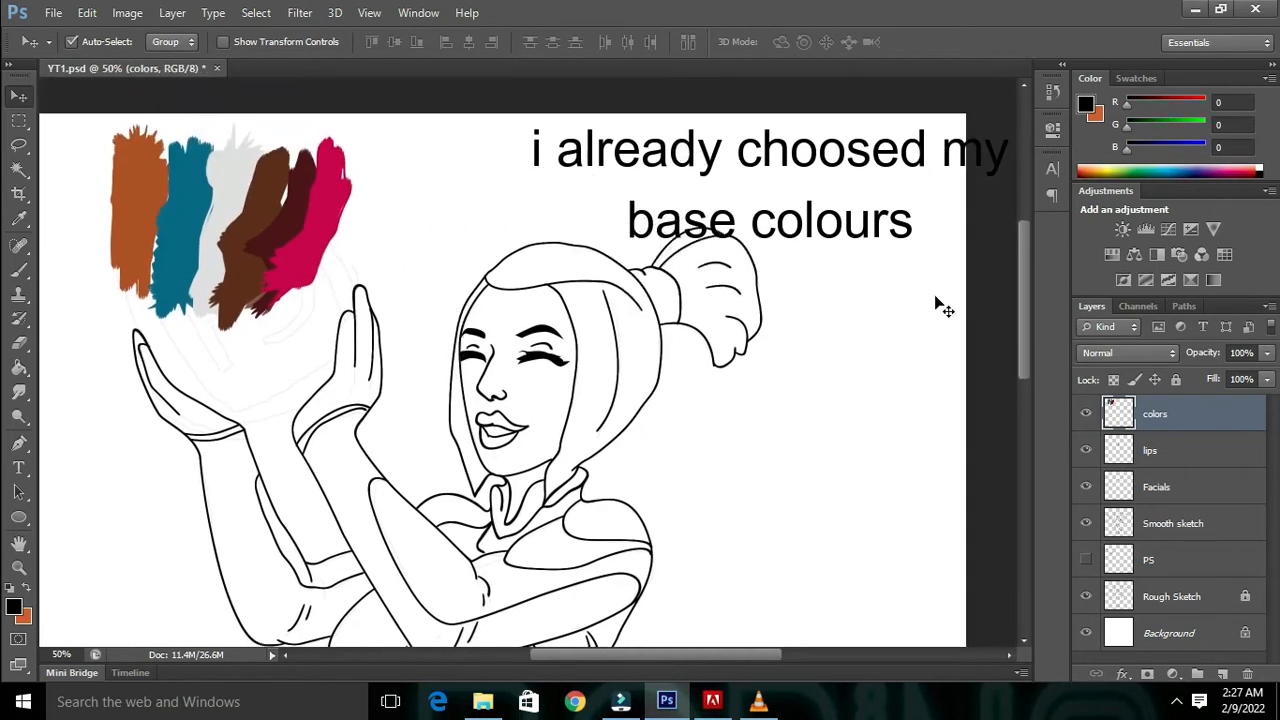
- Select the Smooth sketch layer and ready the Paint Bucket with the teal swatch colour, RGB 9, 105, 133
{"action": "left_click", "coordinate": [1188, 522]}
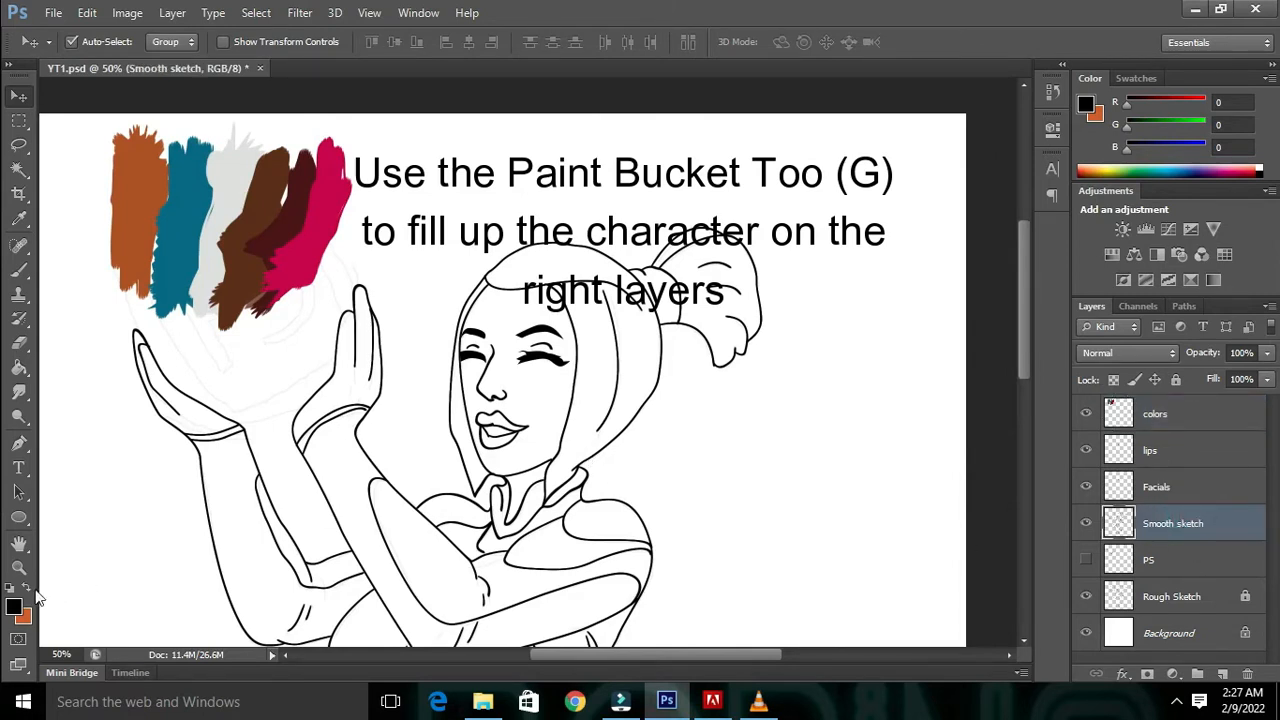
{"action": "scroll", "coordinate": [165, 588], "scroll_direction": "down", "scroll_amount": 3}
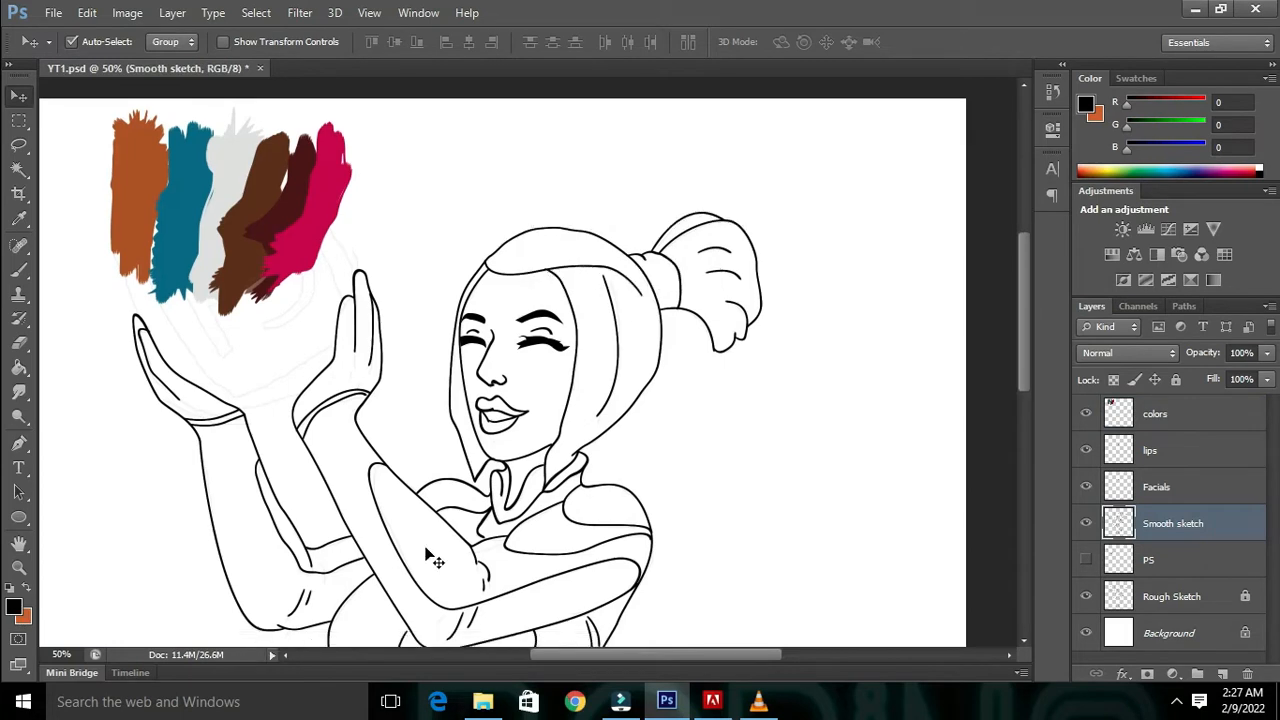
{"action": "scroll", "coordinate": [577, 556], "scroll_direction": "down", "scroll_amount": 2}
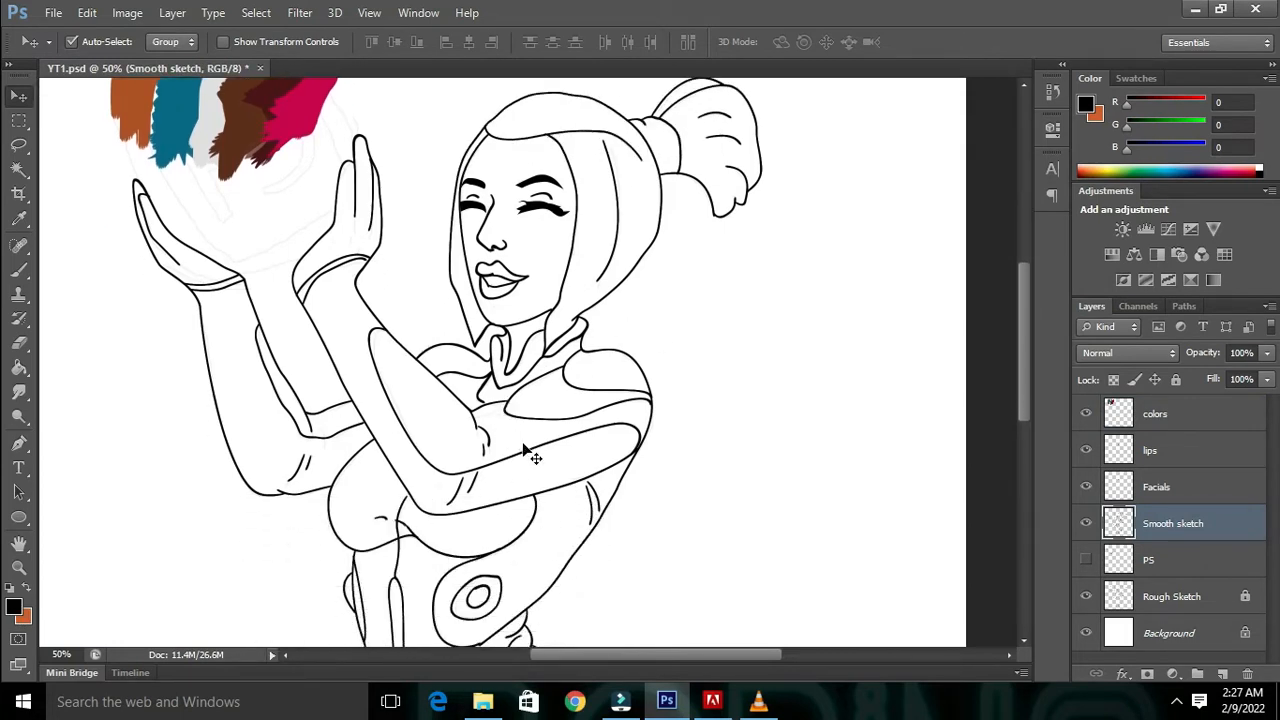
{"action": "scroll", "coordinate": [286, 528], "scroll_direction": "down", "scroll_amount": 2}
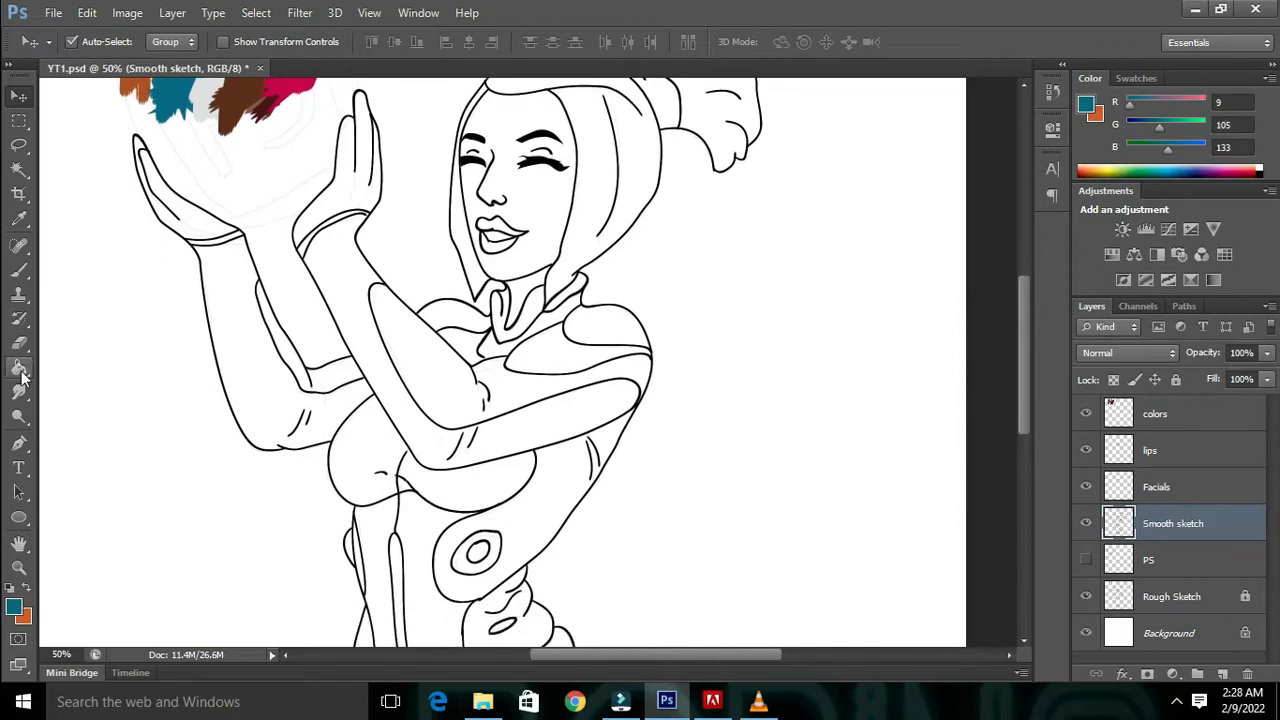
{"action": "left_click", "coordinate": [19, 368]}
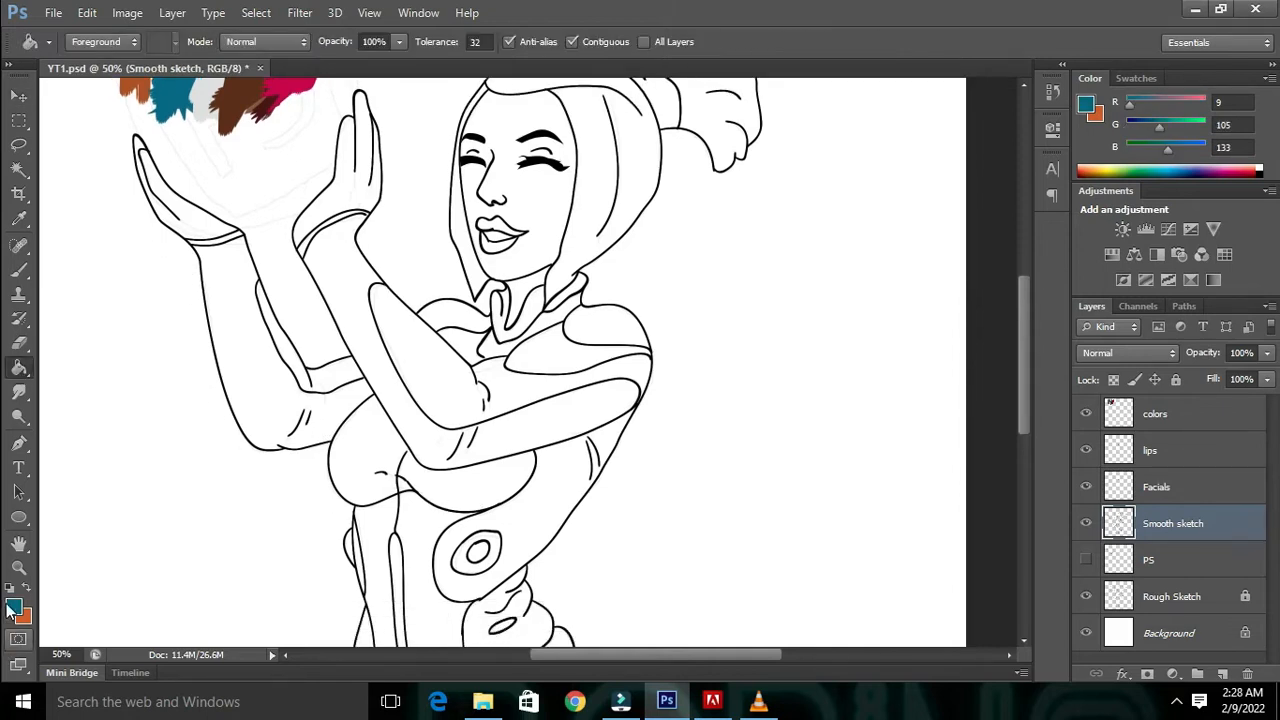
{"action": "left_click", "coordinate": [14, 607]}
{"action": "left_click", "coordinate": [1118, 226]}
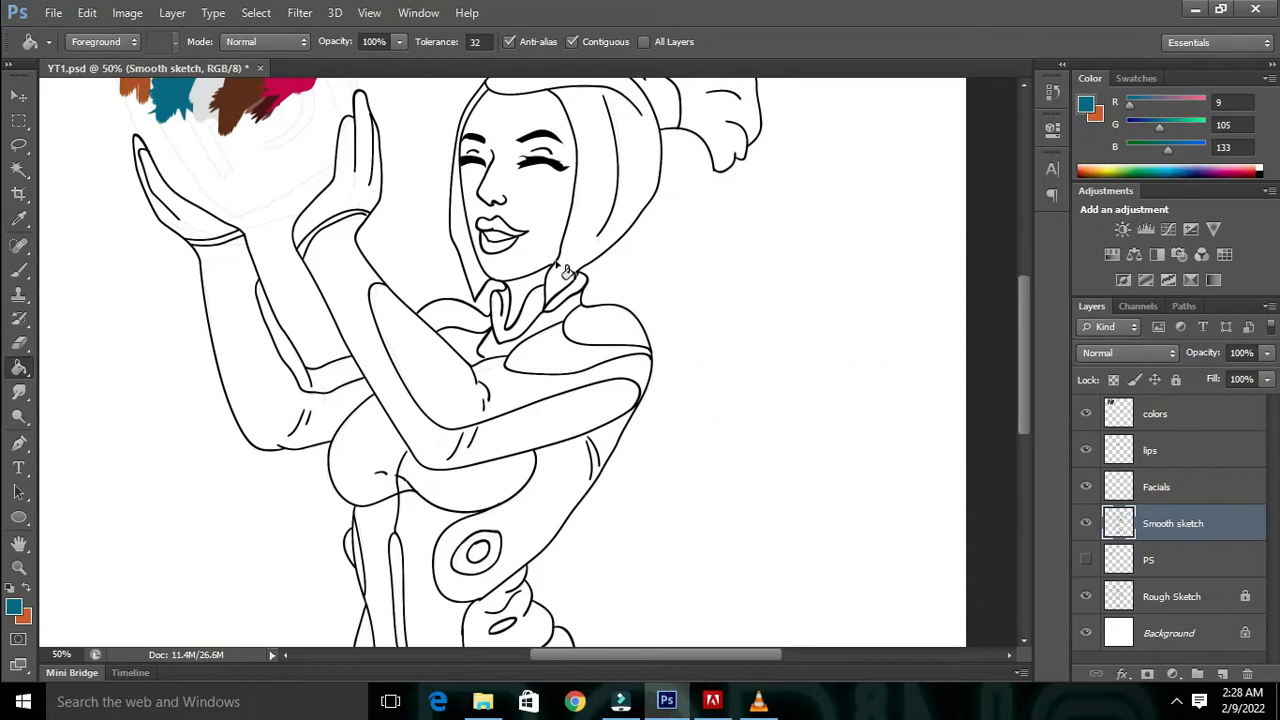
- Fill the nearer arm's sleeve and the chest areas with teal
{"action": "left_click", "coordinate": [366, 282]}
{"action": "scroll", "coordinate": [410, 423], "scroll_direction": "down", "scroll_amount": 4}
{"action": "left_click", "coordinate": [445, 405]}
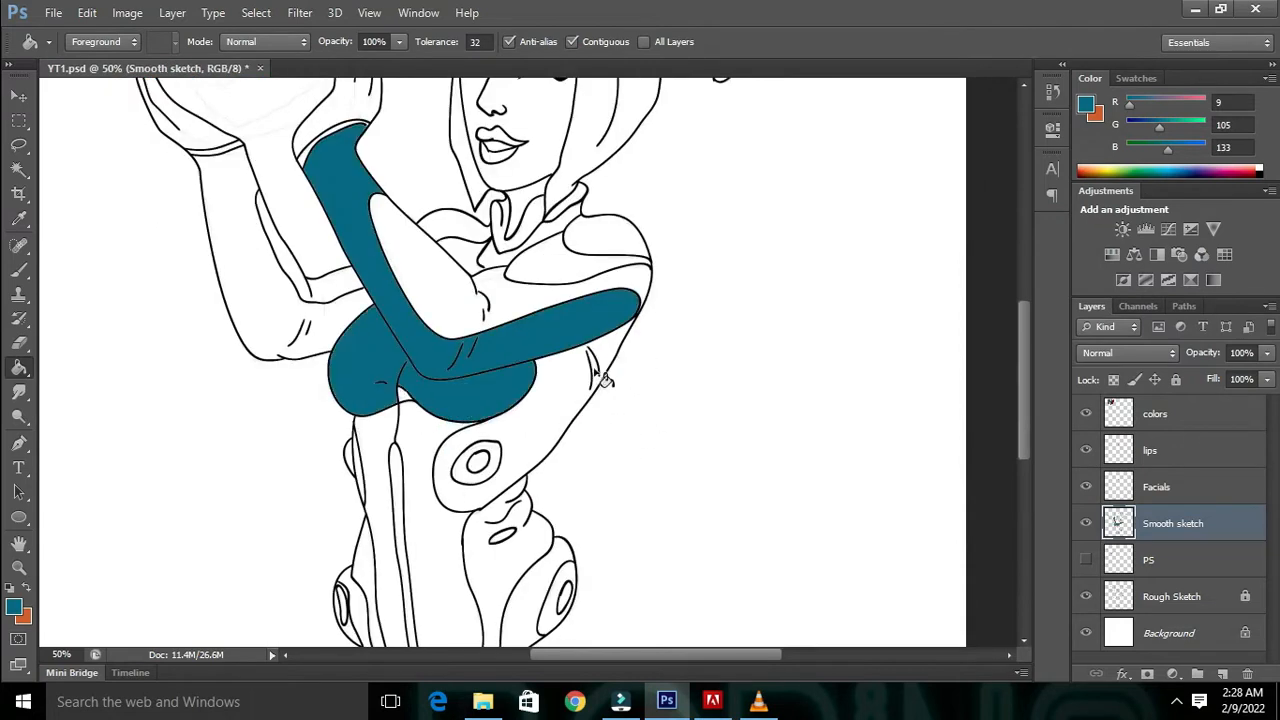
- Undo the last chest fill and fill the front torso panels, the farther arm's sleeve and the chest with teal
{"action": "key", "text": "ctrl+z"}
{"action": "left_click", "coordinate": [434, 542]}
{"action": "left_click", "coordinate": [375, 565]}
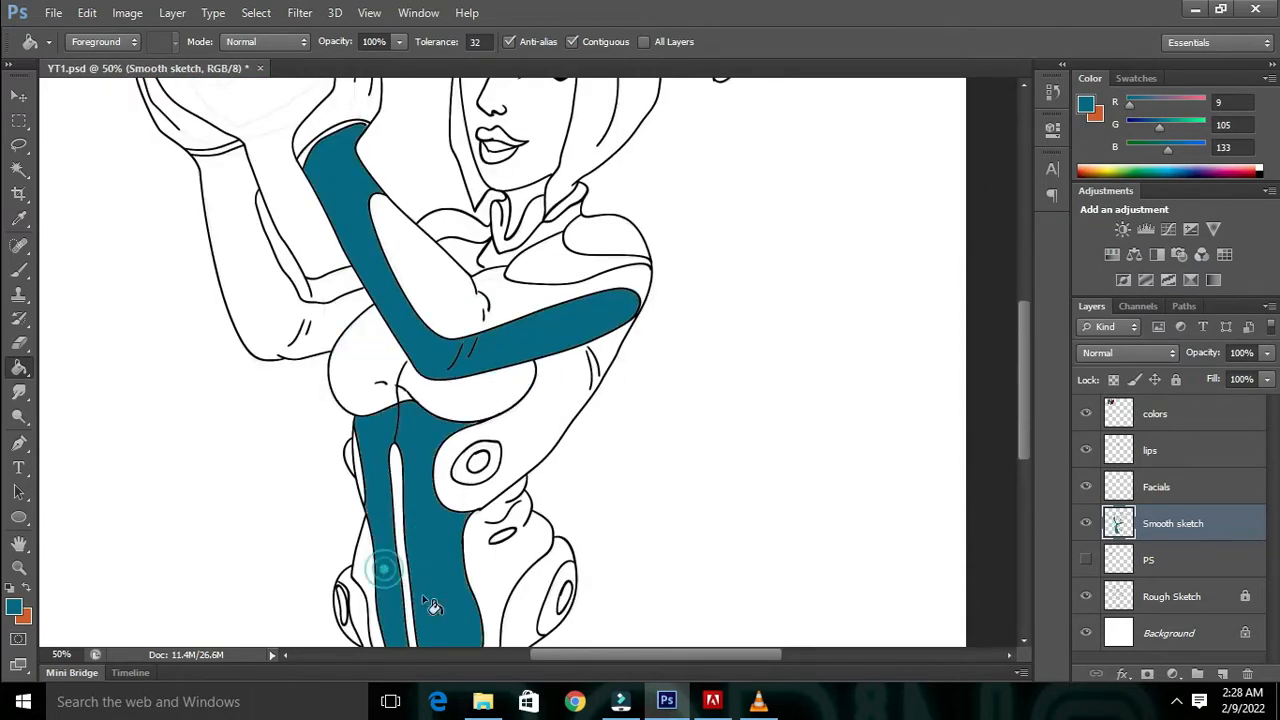
{"action": "left_click", "coordinate": [292, 315]}
{"action": "left_click", "coordinate": [397, 381]}
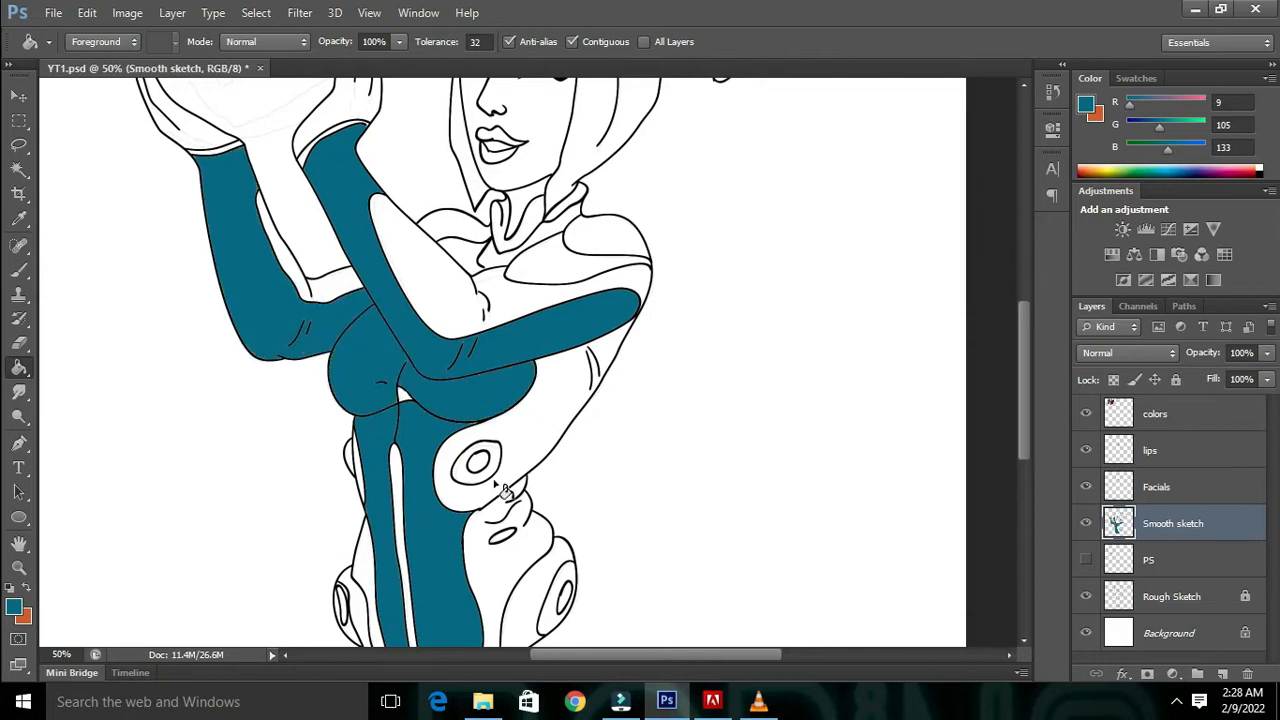
- Fill the suit areas just below the collar with the same teal
{"action": "scroll", "coordinate": [420, 430], "scroll_direction": "down", "scroll_amount": 5}
{"action": "scroll", "coordinate": [435, 458], "scroll_direction": "up", "scroll_amount": 5}
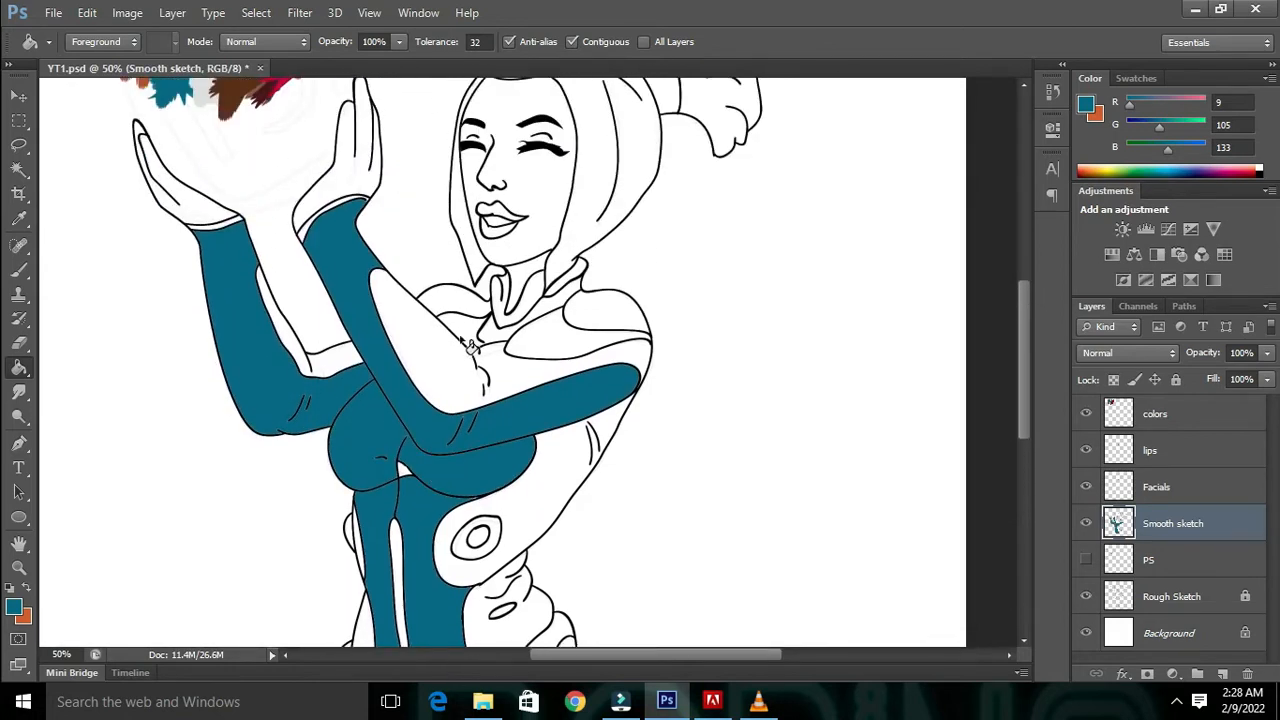
{"action": "left_click", "coordinate": [472, 338]}
{"action": "left_click", "coordinate": [502, 340]}
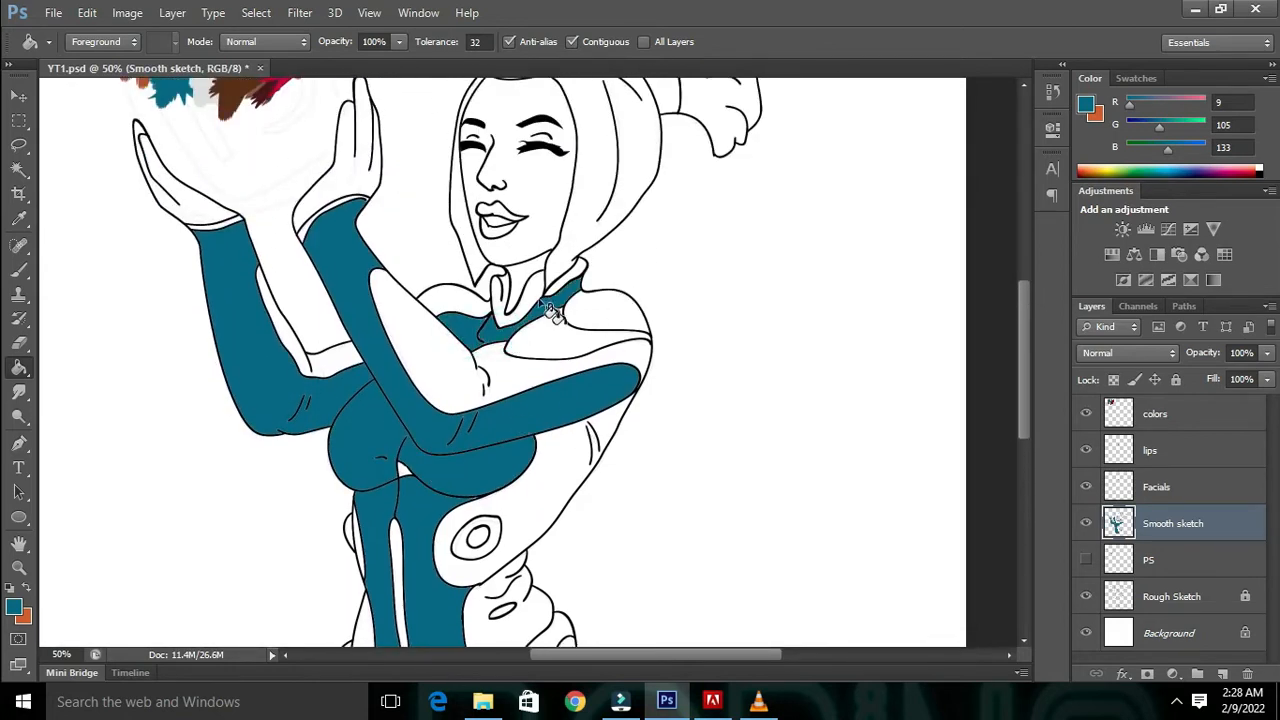
{"action": "scroll", "coordinate": [433, 353], "scroll_direction": "up", "scroll_amount": 3}
{"action": "scroll", "coordinate": [430, 350], "scroll_direction": "down", "scroll_amount": 7}
{"action": "scroll", "coordinate": [400, 440], "scroll_direction": "up", "scroll_amount": 12}
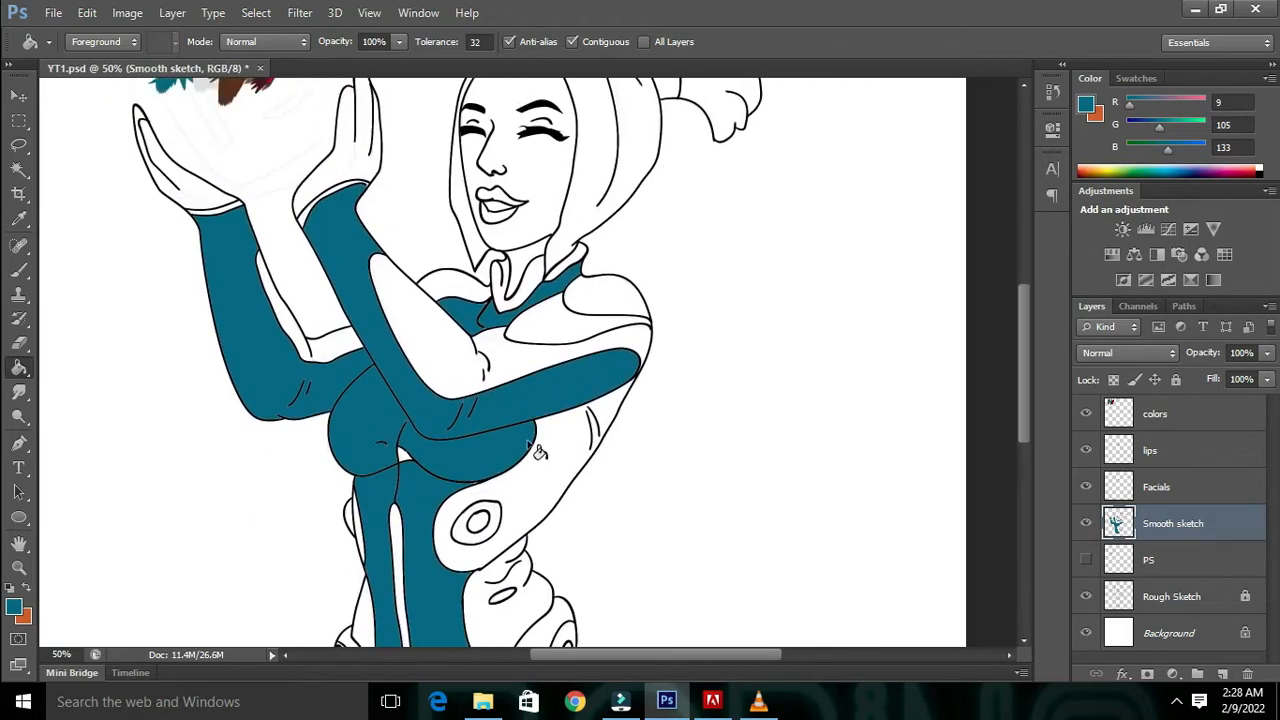
- Sample the light grey swatch, RGB 222, 224, 225, and fill the nearer arm's panel, the shoulder and the side of the torso
{"action": "left_click", "coordinate": [13, 606]}
{"action": "left_click", "coordinate": [205, 165]}
{"action": "left_click", "coordinate": [1128, 227]}
{"action": "left_click", "coordinate": [440, 440]}
{"action": "left_click", "coordinate": [580, 452]}
{"action": "left_click", "coordinate": [605, 410]}
{"action": "scroll", "coordinate": [553, 488], "scroll_direction": "down", "scroll_amount": 3}
{"action": "left_click", "coordinate": [546, 484]}
- Fill the waist and hip panels on both sides of the suit with light grey
{"action": "scroll", "coordinate": [530, 505], "scroll_direction": "down", "scroll_amount": 3}
{"action": "left_click", "coordinate": [503, 520]}
{"action": "left_click", "coordinate": [508, 574]}
{"action": "left_click", "coordinate": [361, 512]}
{"action": "left_click", "coordinate": [359, 562]}
{"action": "left_click", "coordinate": [338, 561]}
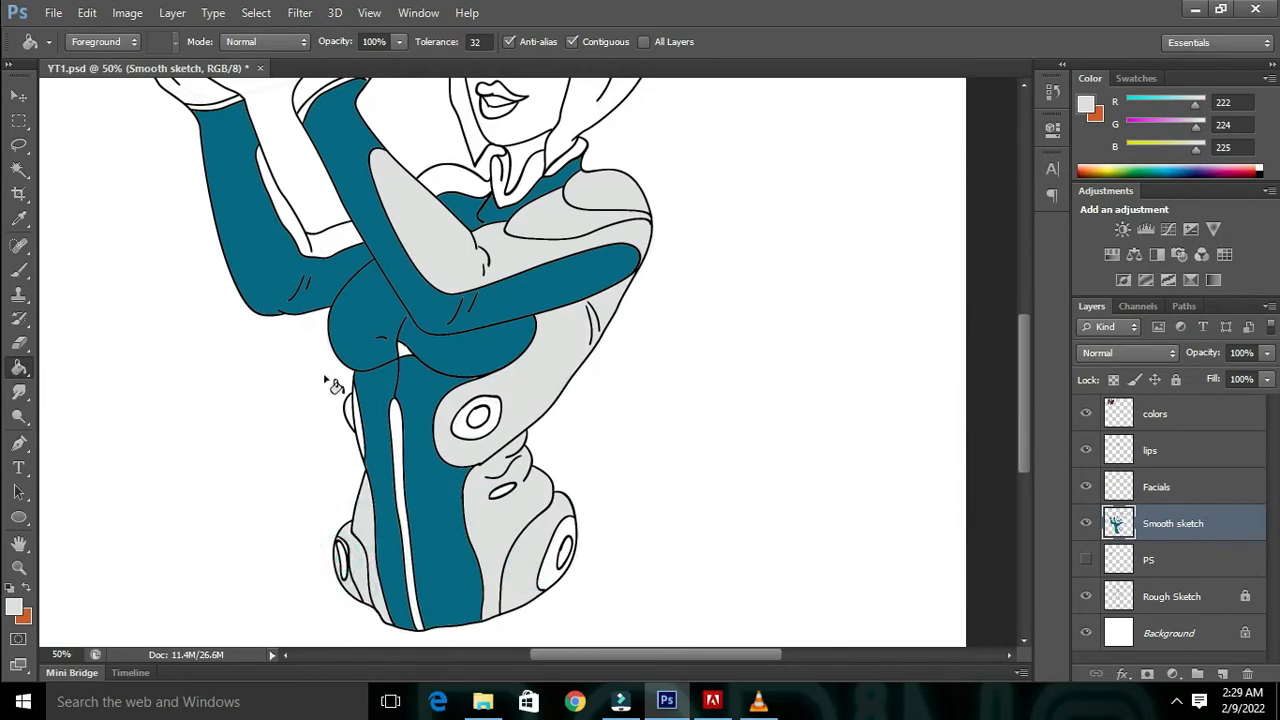
- Fill the farther arm's inner panel, the far shoulder and the collar with light grey
{"action": "left_click", "coordinate": [329, 245]}
{"action": "left_click", "coordinate": [460, 182]}
{"action": "left_click", "coordinate": [521, 179]}
{"action": "scroll", "coordinate": [630, 363], "scroll_direction": "down", "scroll_amount": 2}
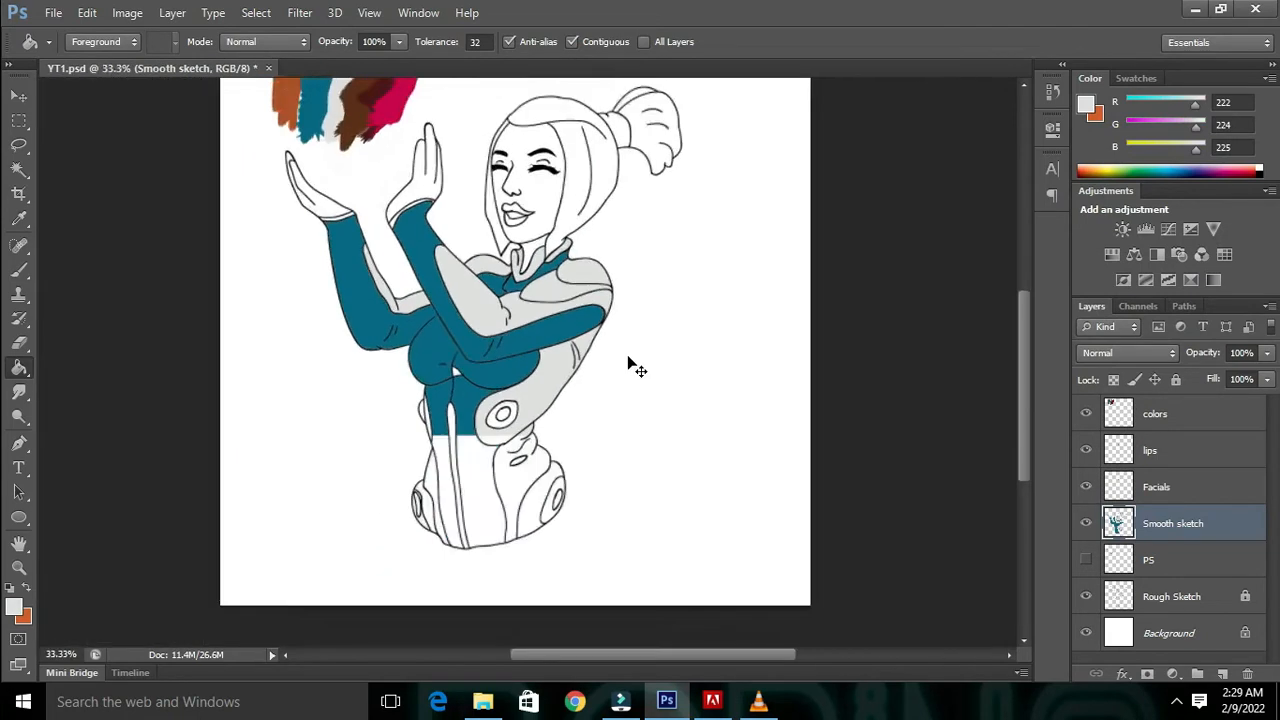
{"action": "scroll", "coordinate": [638, 365], "scroll_direction": "up", "scroll_amount": 3}
{"action": "scroll", "coordinate": [422, 640], "scroll_direction": "down", "scroll_amount": 5}
{"action": "left_click", "coordinate": [340, 248]}
{"action": "scroll", "coordinate": [323, 320], "scroll_direction": "up", "scroll_amount": 5}
- Switch back to teal, RGB 9, 105, 133, and fill the small gap at the centre of the chest
{"action": "left_click", "coordinate": [14, 607]}
{"action": "left_click", "coordinate": [438, 350]}
{"action": "key", "text": "Return"}
{"action": "scroll", "coordinate": [519, 470], "scroll_direction": "down", "scroll_amount": 3}
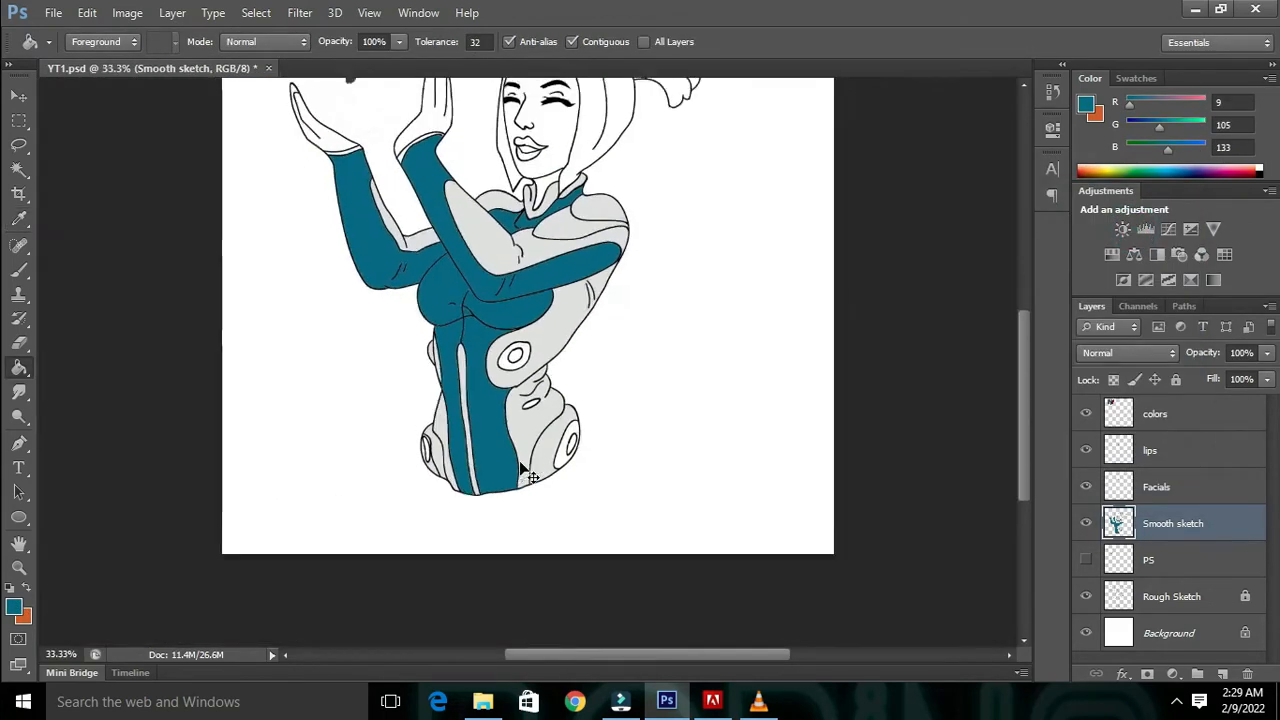
{"action": "scroll", "coordinate": [566, 330], "scroll_direction": "up", "scroll_amount": 3}
{"action": "scroll", "coordinate": [414, 520], "scroll_direction": "down", "scroll_amount": 2}
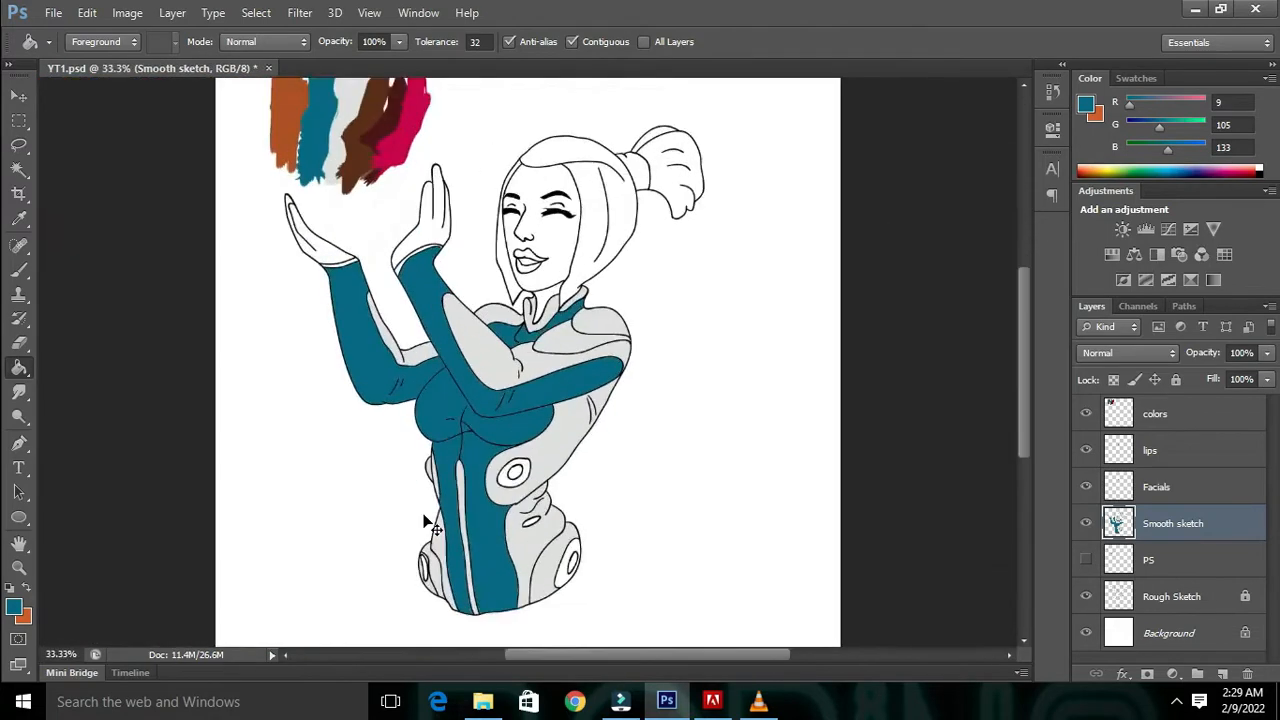
- Sample the orange-brown skin swatch, RGB 173, 81, 35, and fill the face, neck and both hands
{"action": "scroll", "coordinate": [413, 362], "scroll_direction": "up", "scroll_amount": 1}
{"action": "left_click", "coordinate": [14, 607]}
{"action": "left_click", "coordinate": [160, 255]}
{"action": "key", "text": "Return"}
{"action": "left_click", "coordinate": [595, 422]}
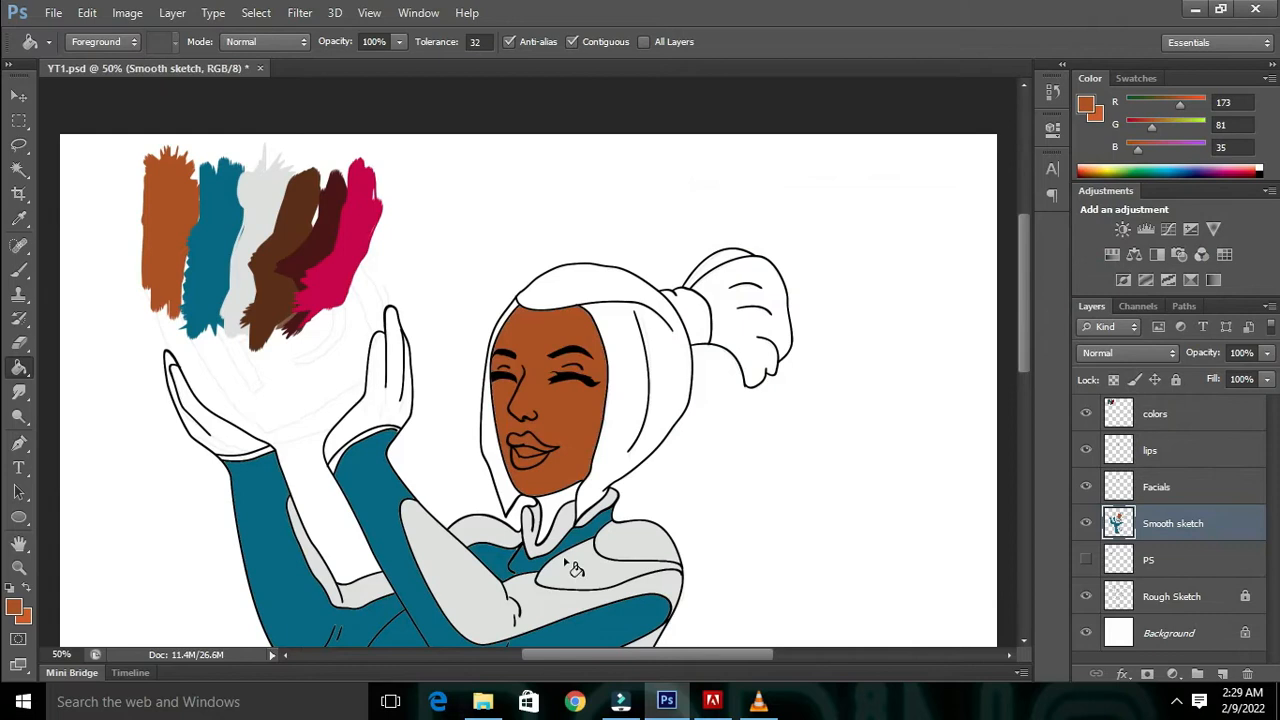
{"action": "scroll", "coordinate": [695, 396], "scroll_direction": "down", "scroll_amount": 1}
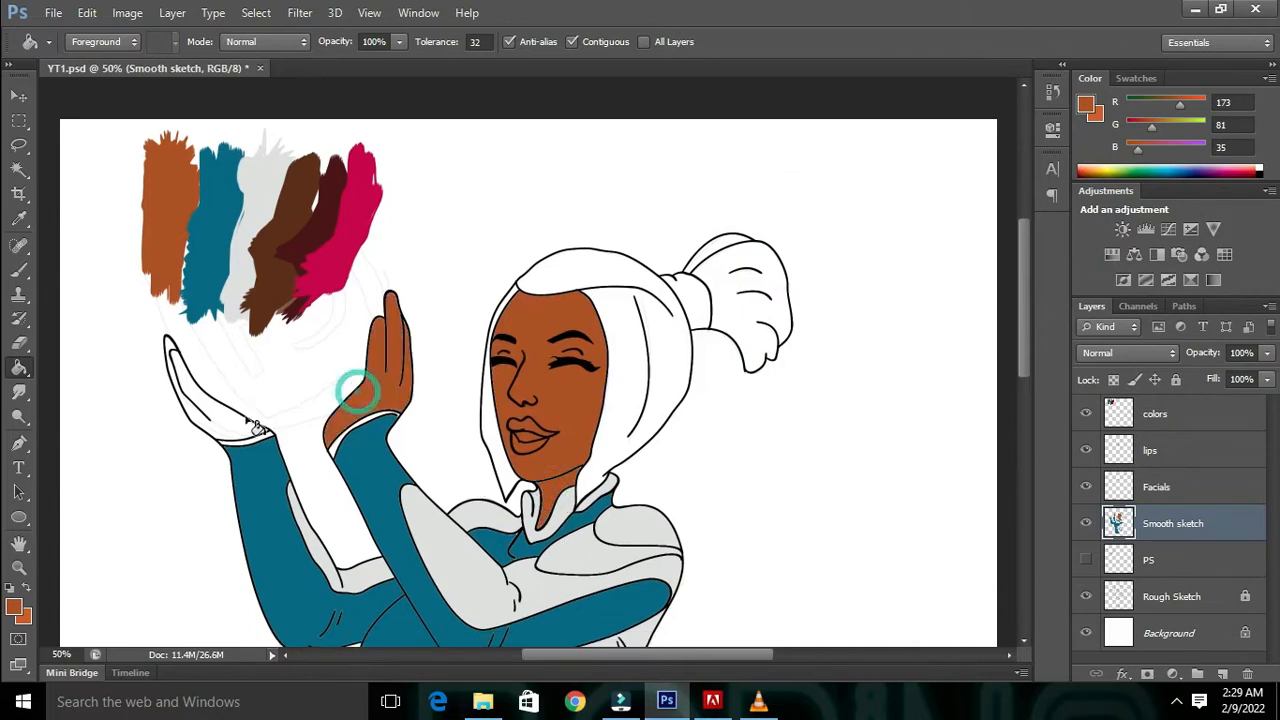
{"action": "scroll", "coordinate": [423, 589], "scroll_direction": "down", "scroll_amount": 2}
{"action": "key", "text": "ctrl+plus"}
{"action": "key", "text": "ctrl+plus"}
{"action": "key", "text": "ctrl+plus"}
{"action": "scroll", "coordinate": [512, 472], "scroll_direction": "up", "scroll_amount": 4}
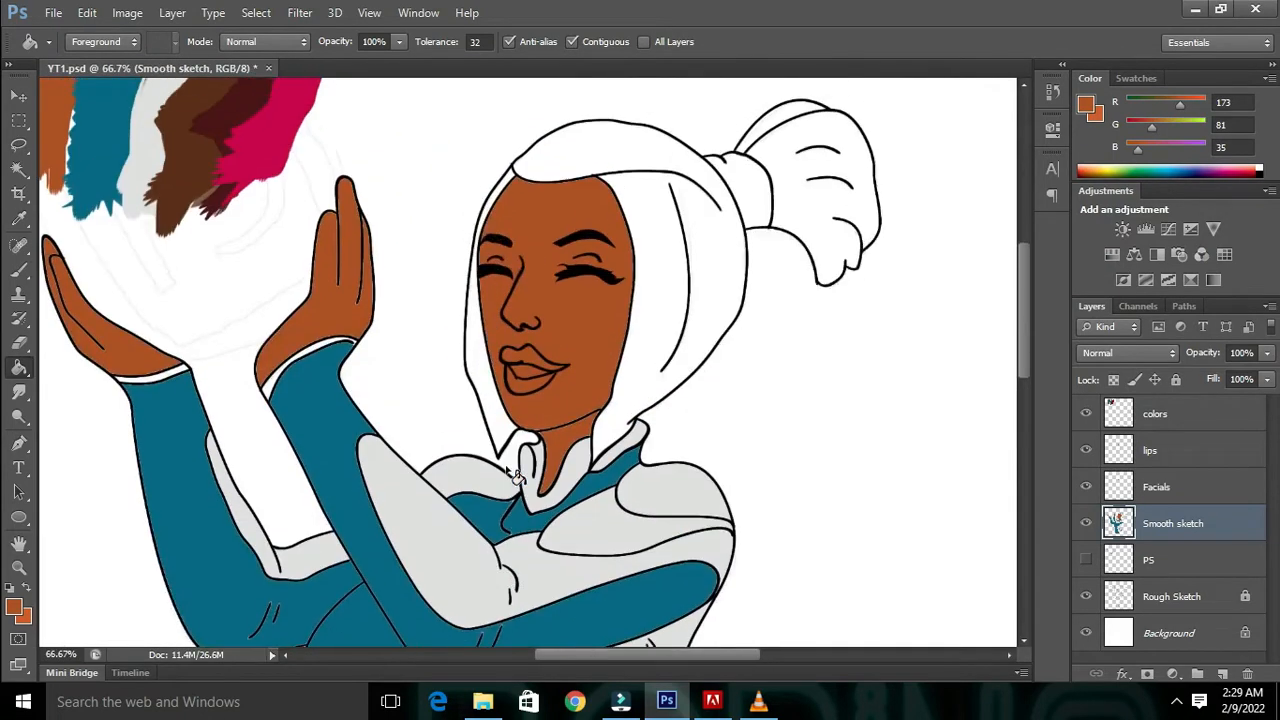
- Sample the brown swatch, hex 5b2f18, and fill the main hair, the hair tie area and the ponytail
{"action": "left_click", "coordinate": [15, 608]}
{"action": "left_click", "coordinate": [206, 163]}
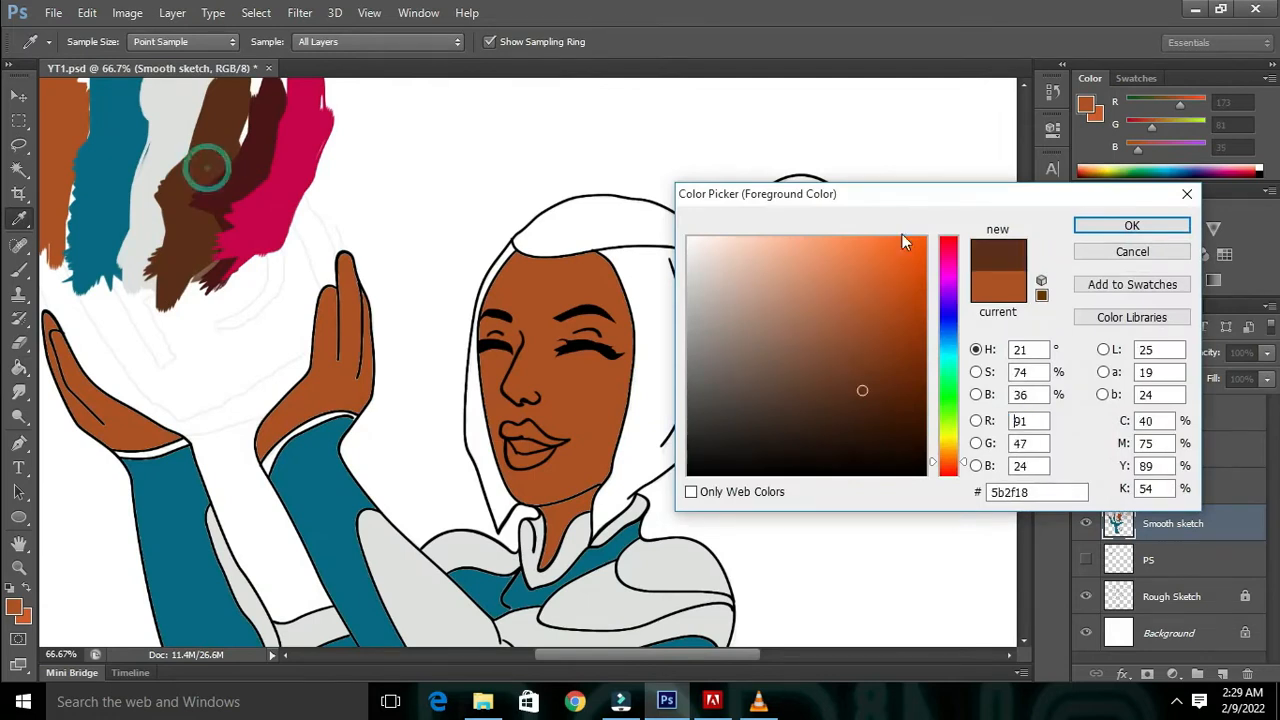
{"action": "left_click", "coordinate": [1131, 223]}
{"action": "key", "text": "g"}
{"action": "left_click", "coordinate": [705, 305]}
{"action": "left_click", "coordinate": [764, 289]}
{"action": "left_click", "coordinate": [806, 280]}
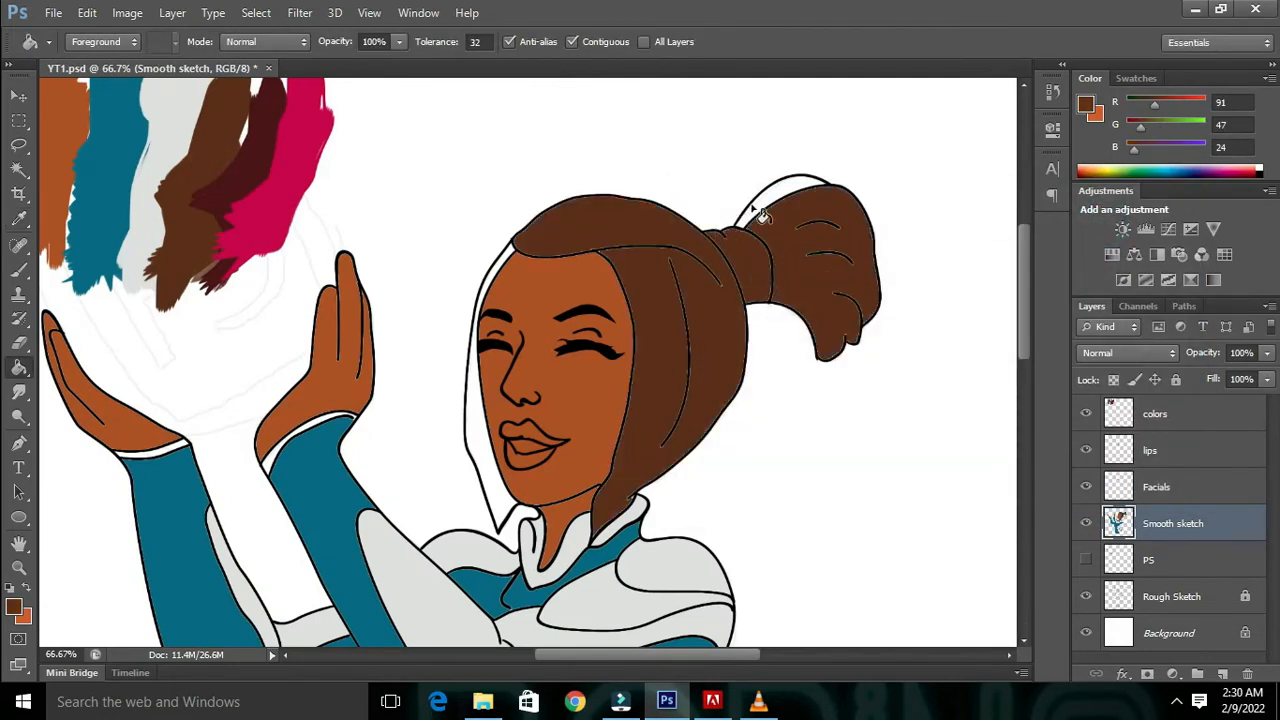
{"action": "left_click", "coordinate": [757, 206]}
- Try filling the hair strip behind the face with the same brown, check the whole figure, and undo the fill
{"action": "left_click", "coordinate": [488, 448]}
{"action": "key", "text": "ctrl+minus"}
{"action": "key", "text": "ctrl+minus"}
{"action": "key", "text": "ctrl+minus"}
{"action": "key", "text": "ctrl+minus"}
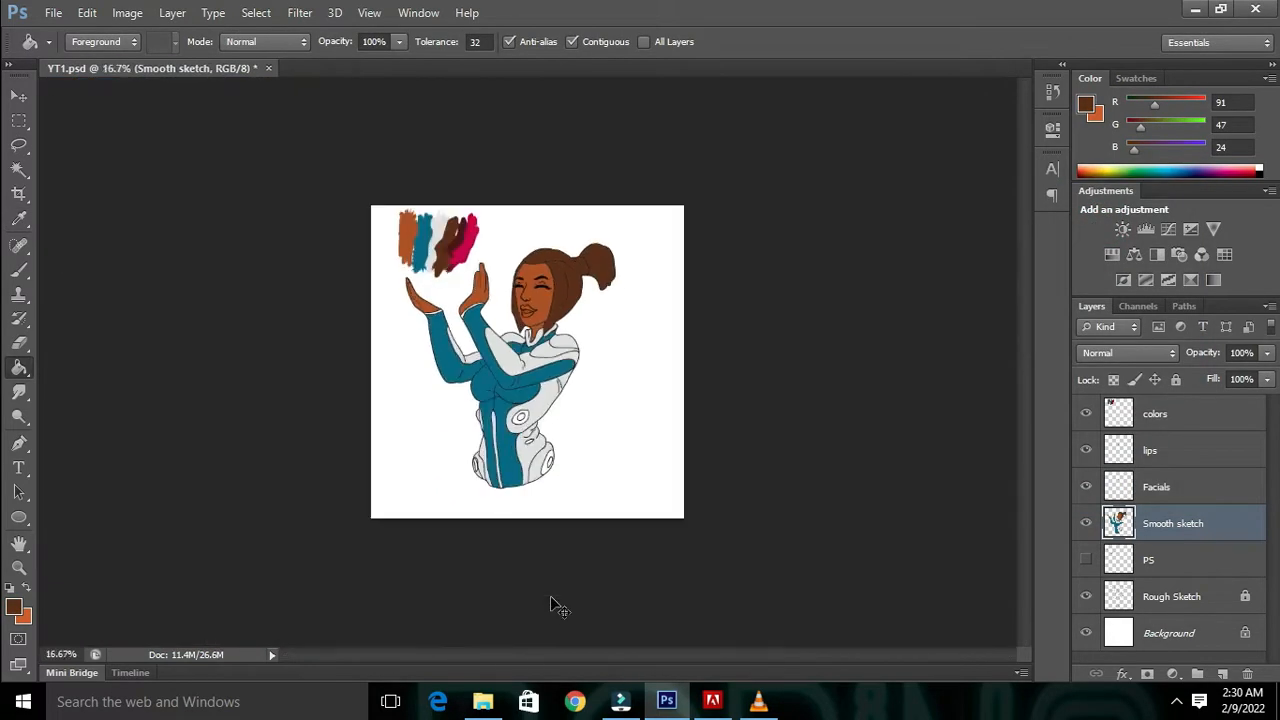
{"action": "key", "text": "ctrl+plus"}
{"action": "key", "text": "ctrl+plus"}
{"action": "key", "text": "ctrl+plus"}
{"action": "key", "text": "ctrl+z"}
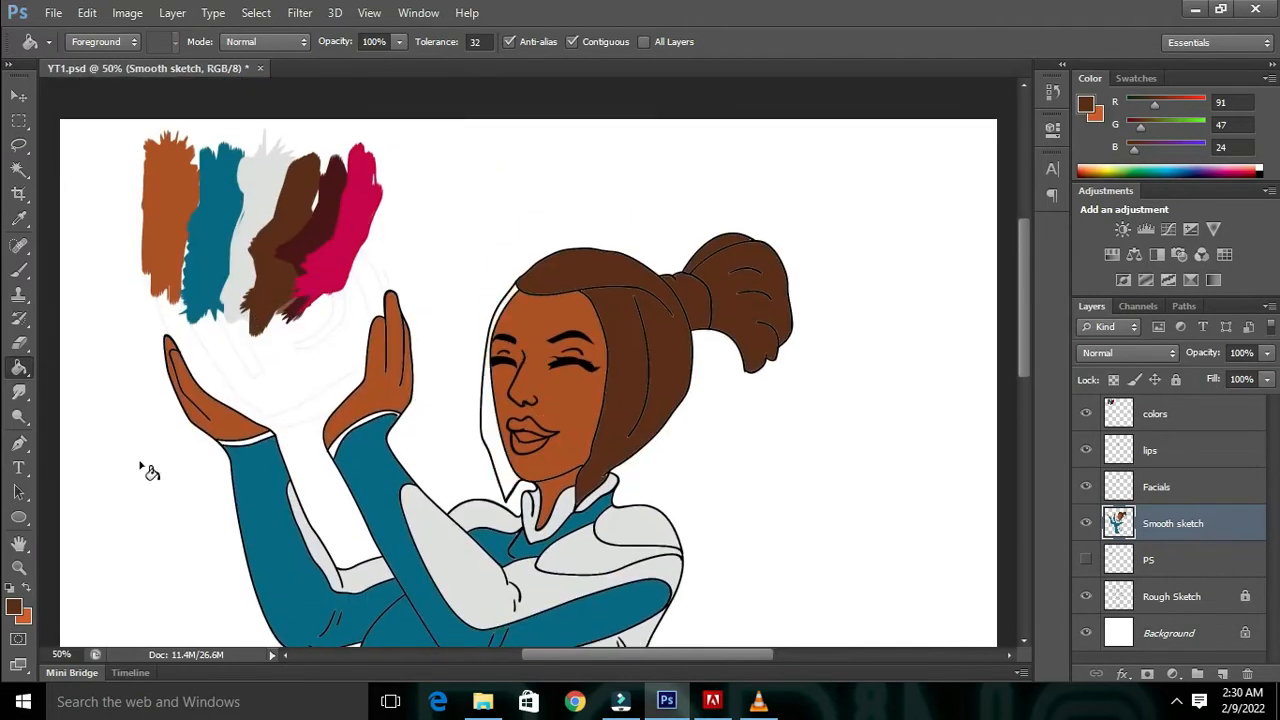
- Sample the dark maroon swatch, RGB 74, 21, 23, and fill the hair strip behind the face
{"action": "left_click", "coordinate": [14, 607]}
{"action": "left_click", "coordinate": [325, 200]}
{"action": "left_click", "coordinate": [1131, 223]}
{"action": "left_click", "coordinate": [492, 440]}
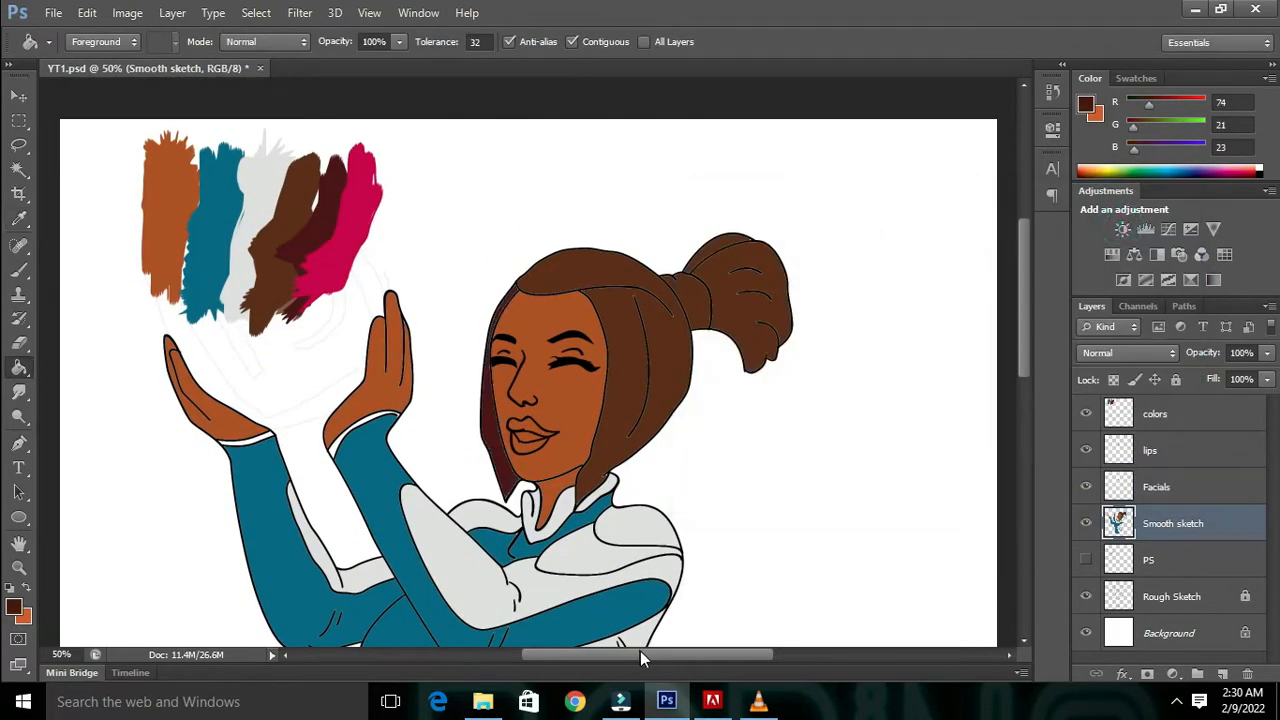
{"action": "key", "text": "ctrl+minus"}
{"action": "key", "text": "ctrl+minus"}
{"action": "key", "text": "ctrl+plus"}
{"action": "key", "text": "ctrl+plus"}
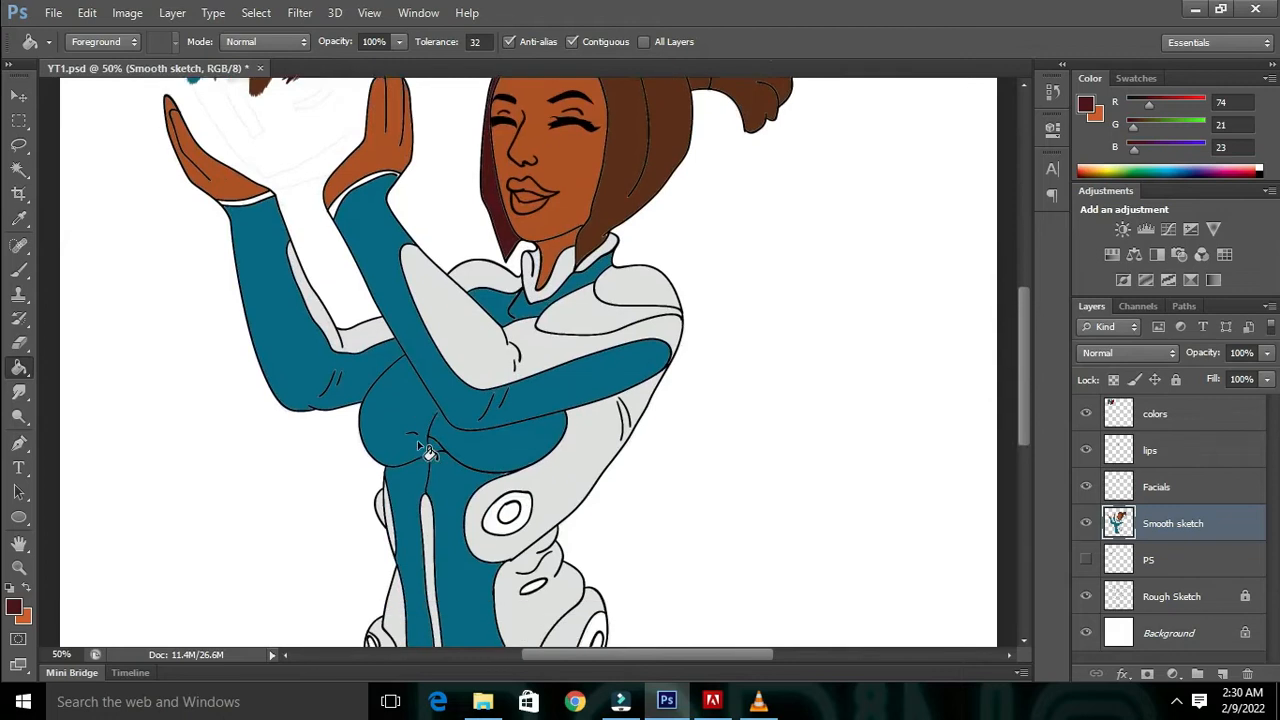
- Sample the crimson swatch, RGB 199, 4, 77, and fill the cuffs at both wrists
{"action": "left_click", "coordinate": [14, 607]}
{"action": "scroll", "coordinate": [400, 300], "scroll_direction": "up", "scroll_amount": 3}
{"action": "left_click", "coordinate": [341, 102]}
{"action": "left_click", "coordinate": [1131, 223]}
{"action": "left_click", "coordinate": [340, 302]}
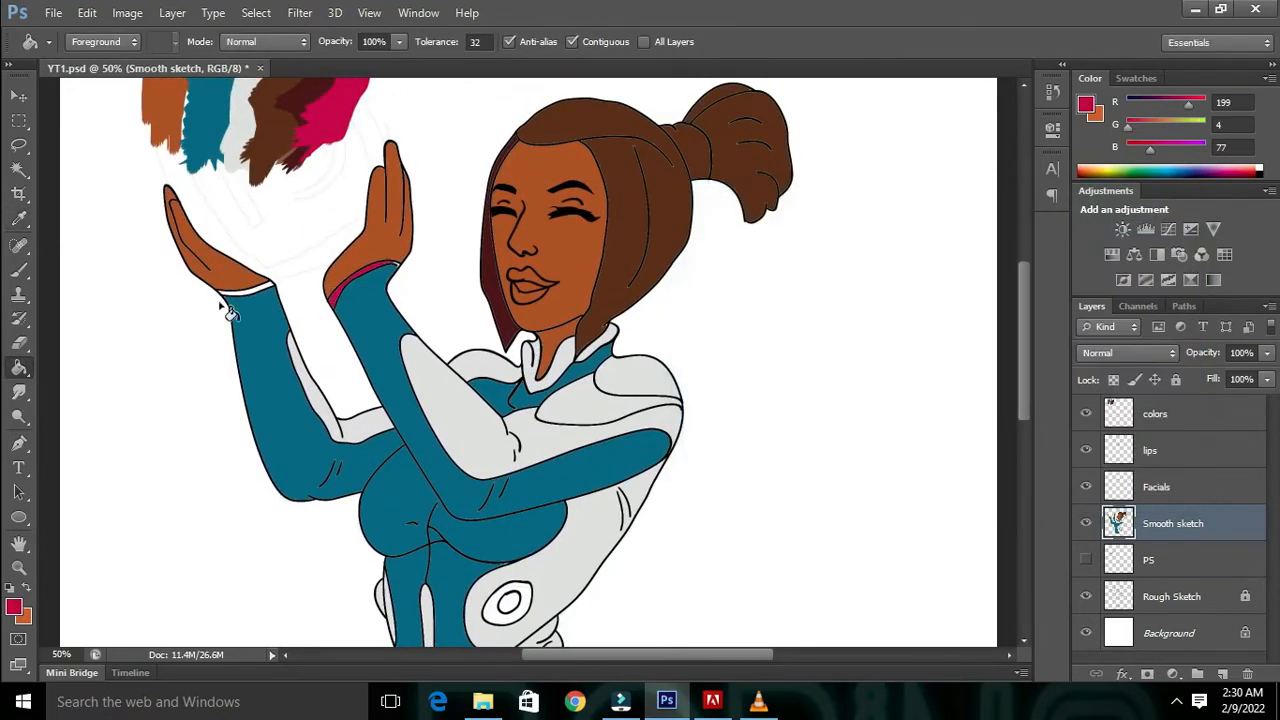
{"action": "left_click", "coordinate": [252, 299]}
- Select the lips layer and fill the lips with dark red, RGB 158, 16, 46, leaving the mouth opening unfilled
{"action": "key", "text": "ctrl+plus"}
{"action": "left_click", "coordinate": [1180, 452]}
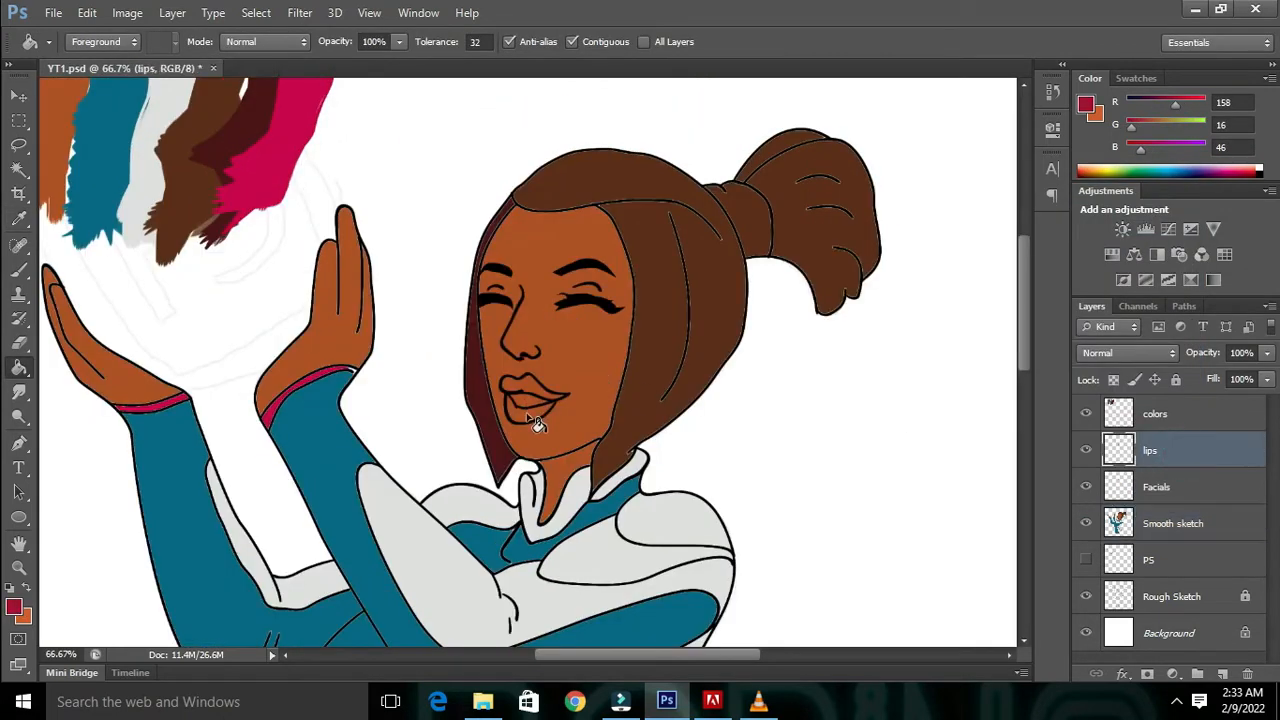
{"action": "key", "text": "ctrl+z"}
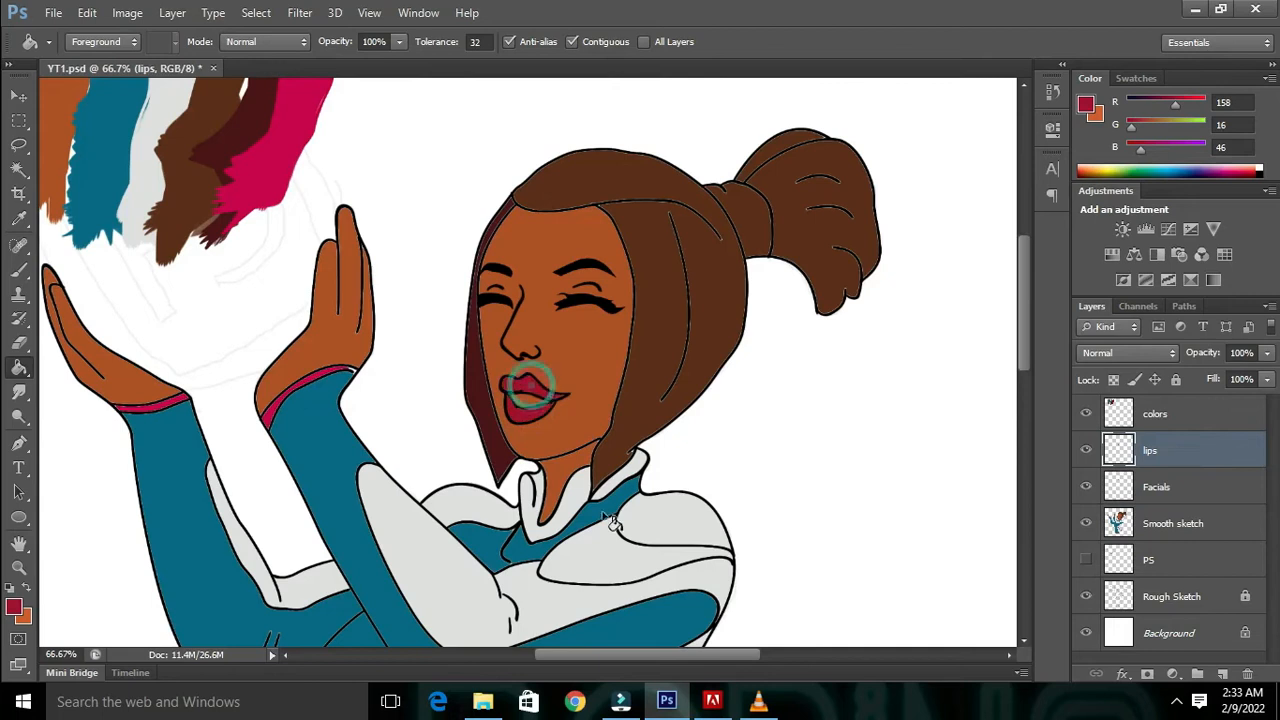
{"action": "key", "text": "ctrl+z"}
{"action": "key", "text": "ctrl+minus"}
{"action": "key", "text": "ctrl+minus"}
{"action": "key", "text": "ctrl+minus"}
{"action": "scroll", "coordinate": [605, 520], "scroll_direction": "down", "scroll_amount": 1}
{"action": "scroll", "coordinate": [605, 520], "scroll_direction": "up", "scroll_amount": 3}
{"action": "scroll", "coordinate": [605, 520], "scroll_direction": "up", "scroll_amount": 1}
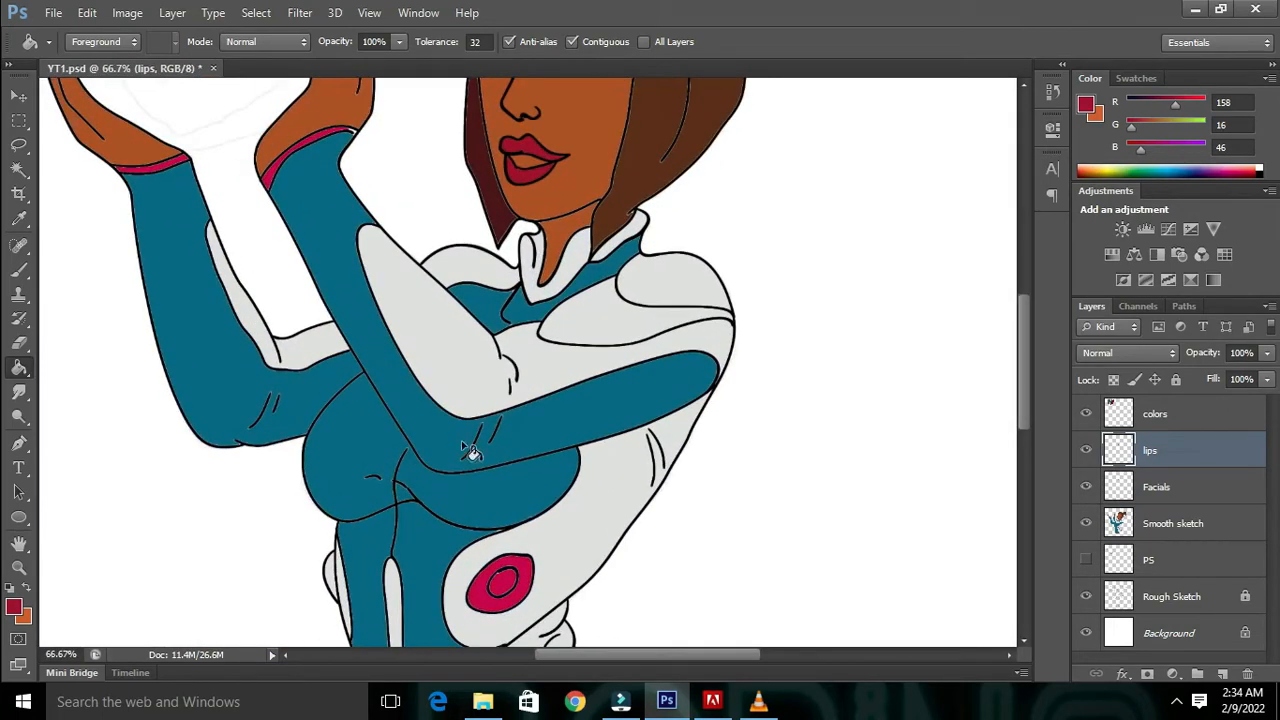
- Set the foreground colour to near-white, RGB 233, 231, 232, and fill the mouth opening for the teeth
{"action": "scroll", "coordinate": [480, 455], "scroll_direction": "up", "scroll_amount": 3}
{"action": "left_click", "coordinate": [18, 606]}
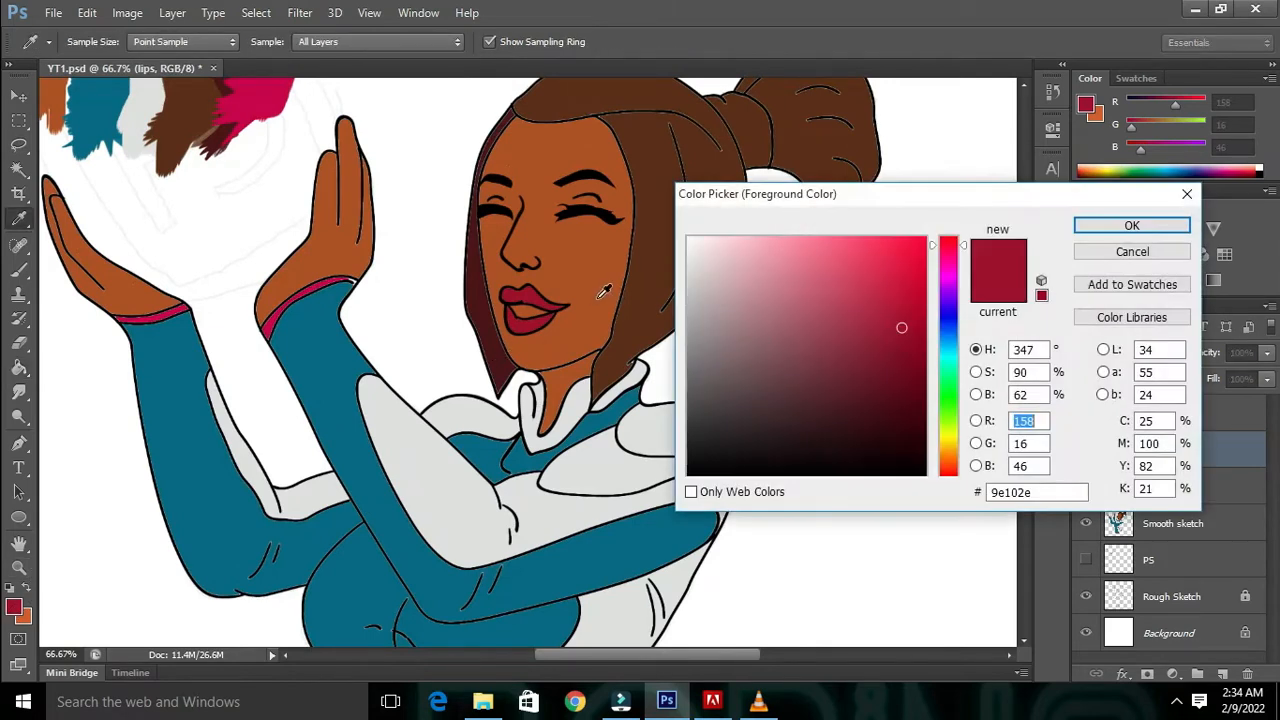
{"action": "left_click", "coordinate": [699, 327]}
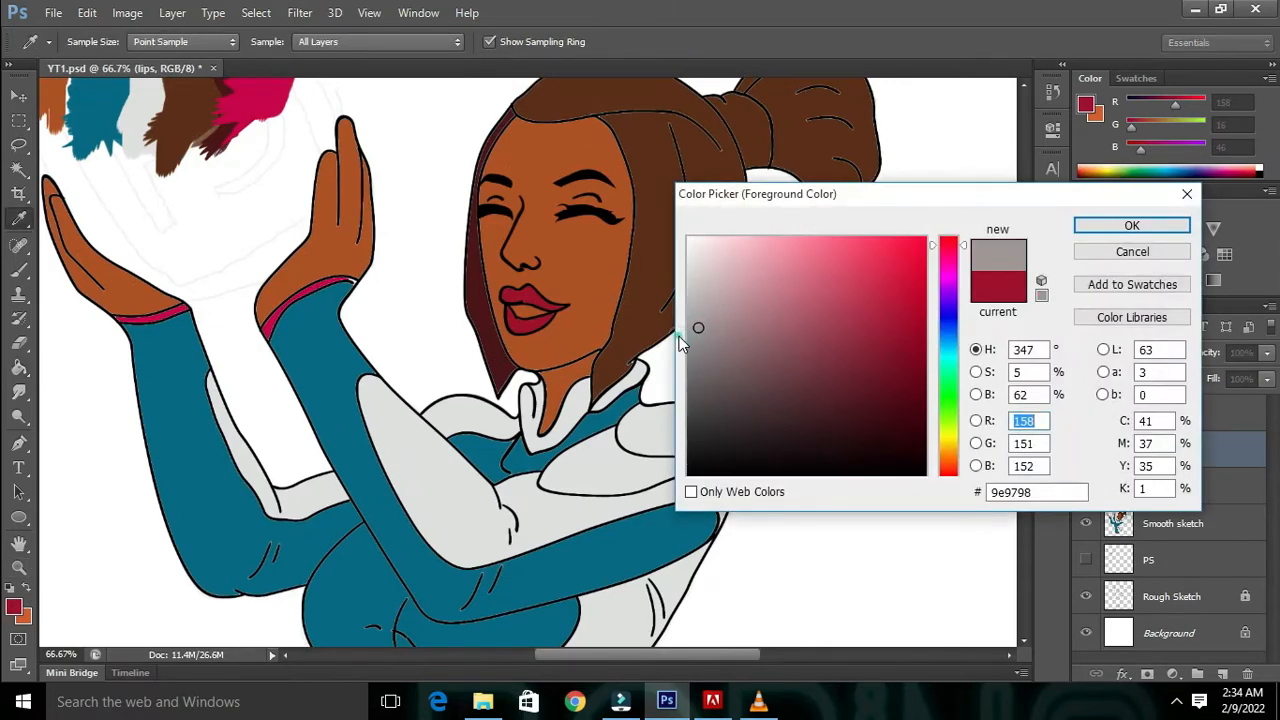
{"action": "left_click", "coordinate": [692, 256]}
{"action": "left_click", "coordinate": [1096, 230]}
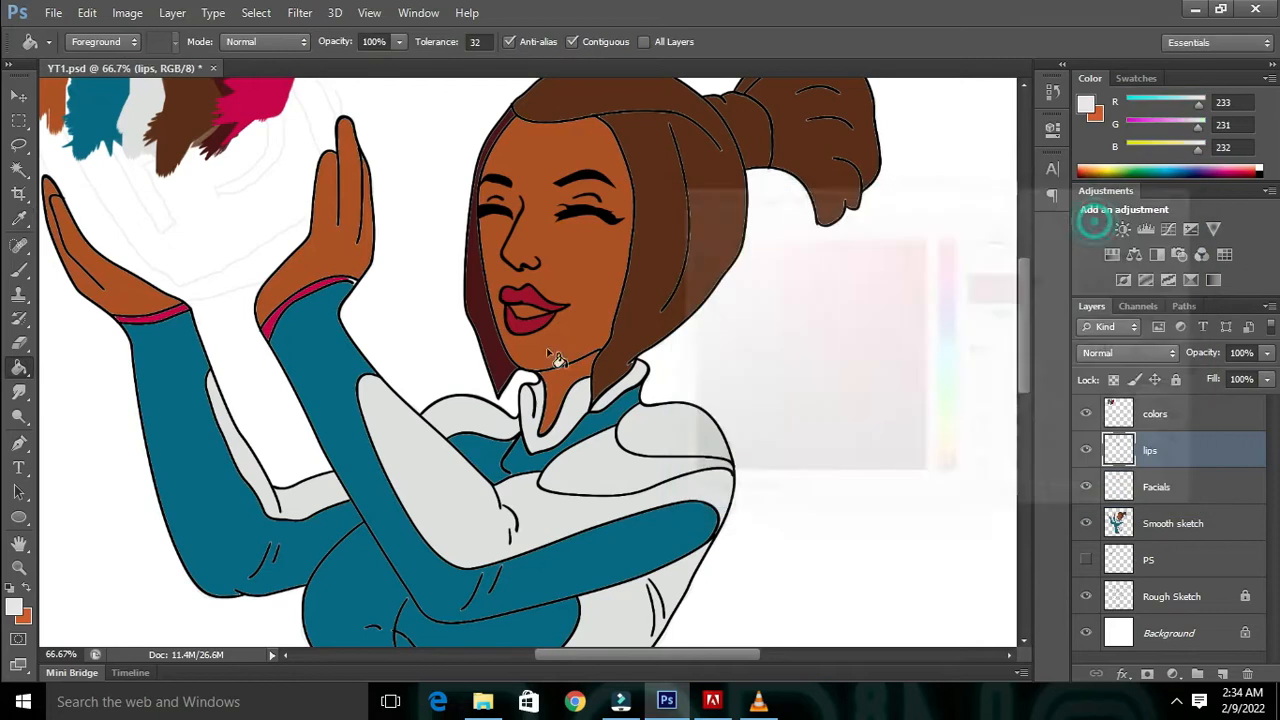
{"action": "left_click", "coordinate": [530, 318]}
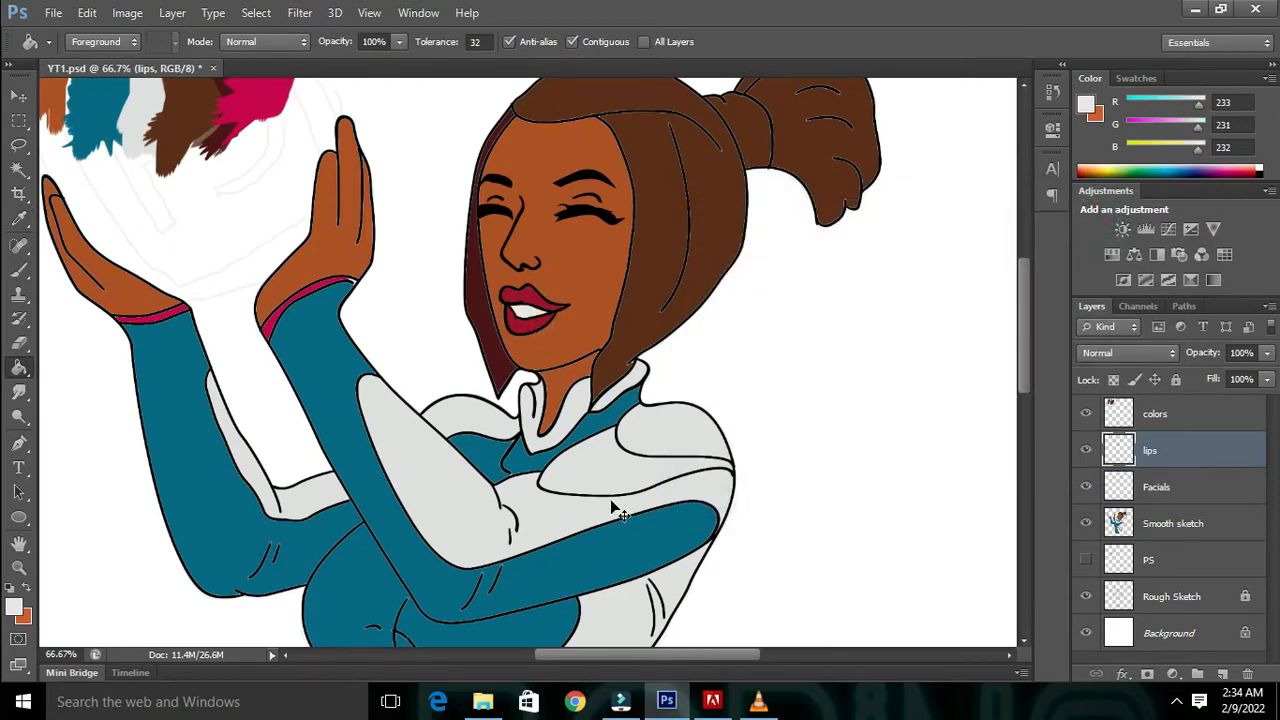
- Examine the coloured figure as a whole and around the torso and hips for areas still to fill
{"action": "key", "text": "ctrl+minus"}
{"action": "key", "text": "ctrl+minus"}
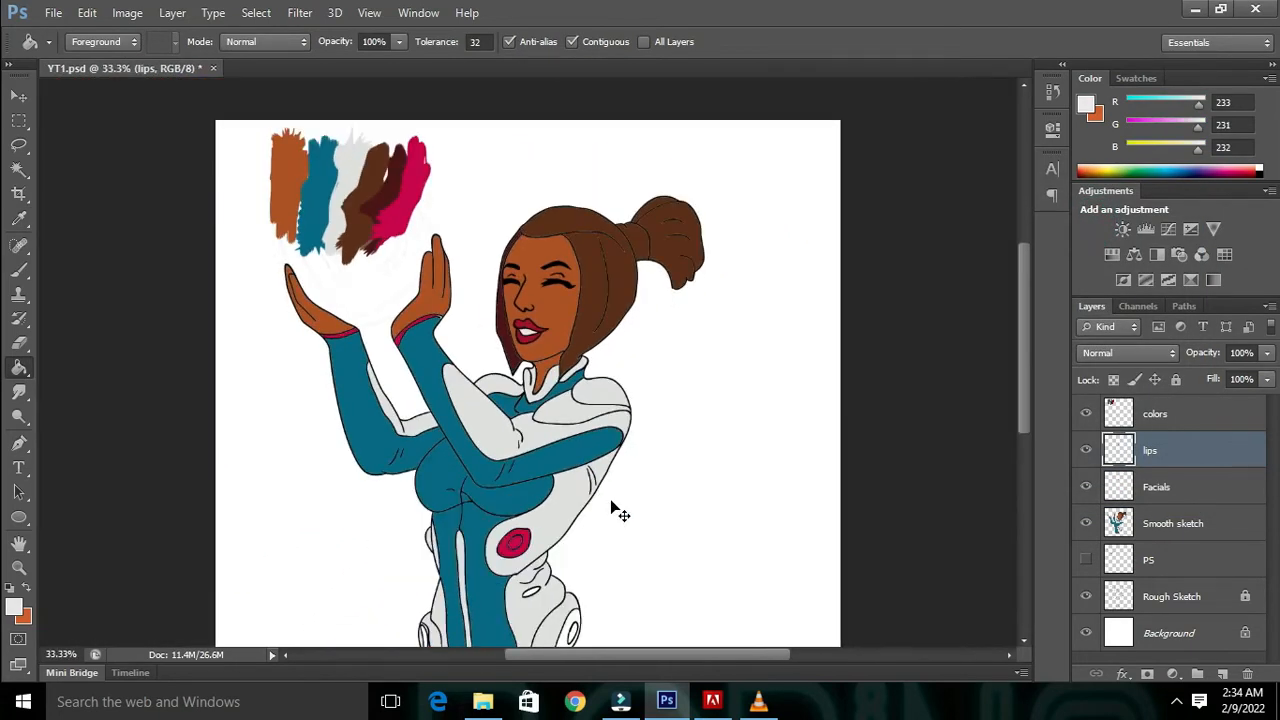
{"action": "key", "text": "ctrl+minus"}
{"action": "key", "text": "ctrl+minus"}
{"action": "key", "text": "ctrl+plus"}
{"action": "key", "text": "ctrl+plus"}
{"action": "key", "text": "ctrl+plus"}
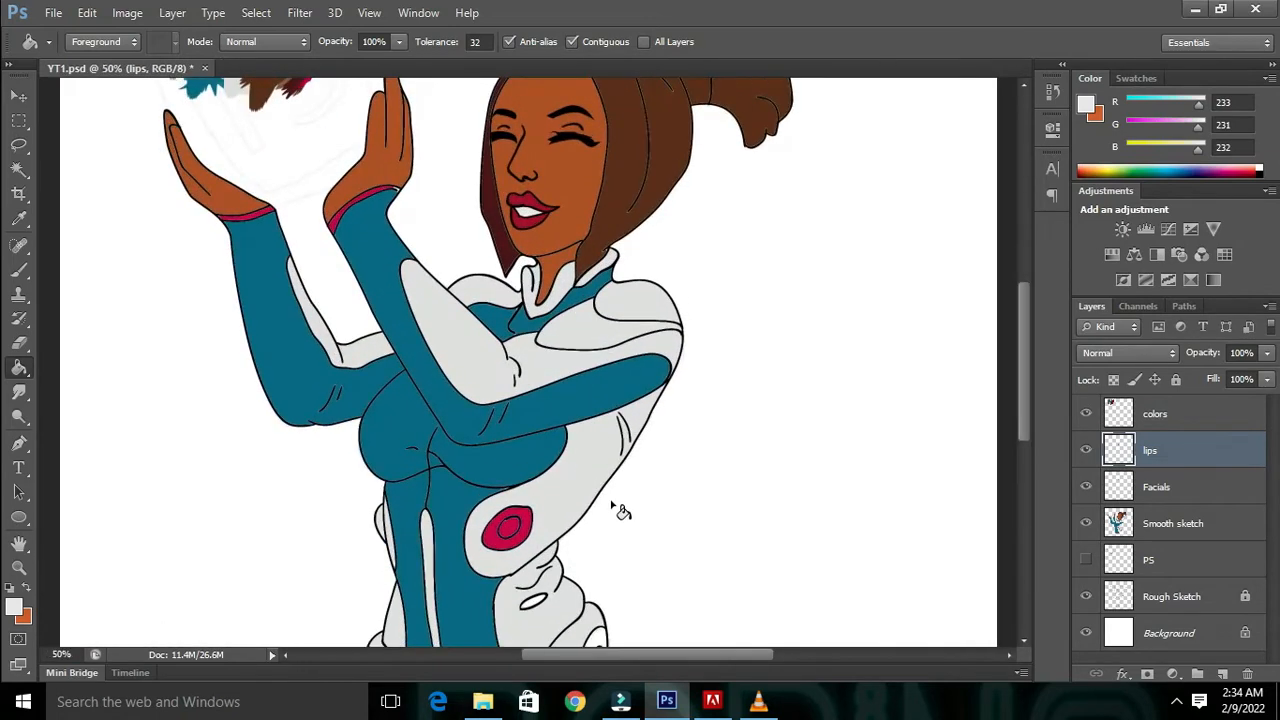
{"action": "scroll", "coordinate": [620, 511], "scroll_direction": "down", "scroll_amount": 4}
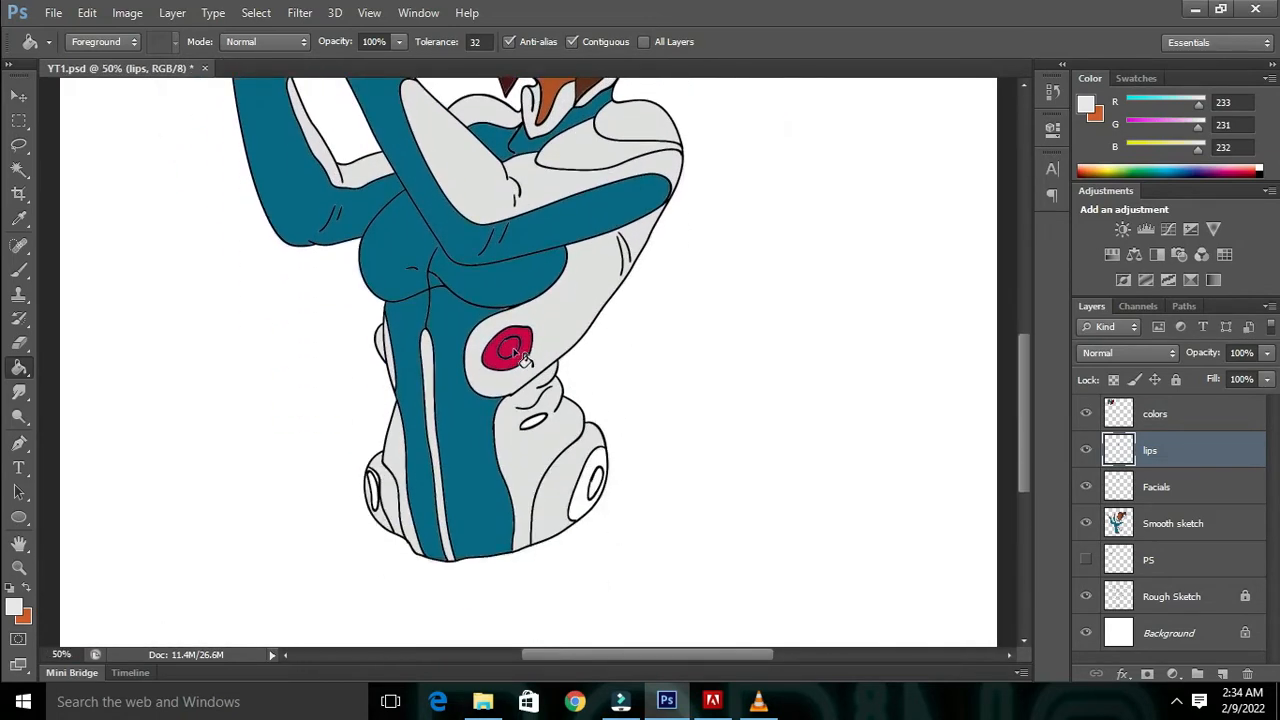
{"action": "left_click_drag", "start_coordinate": [510, 343], "coordinate": [505, 452]}
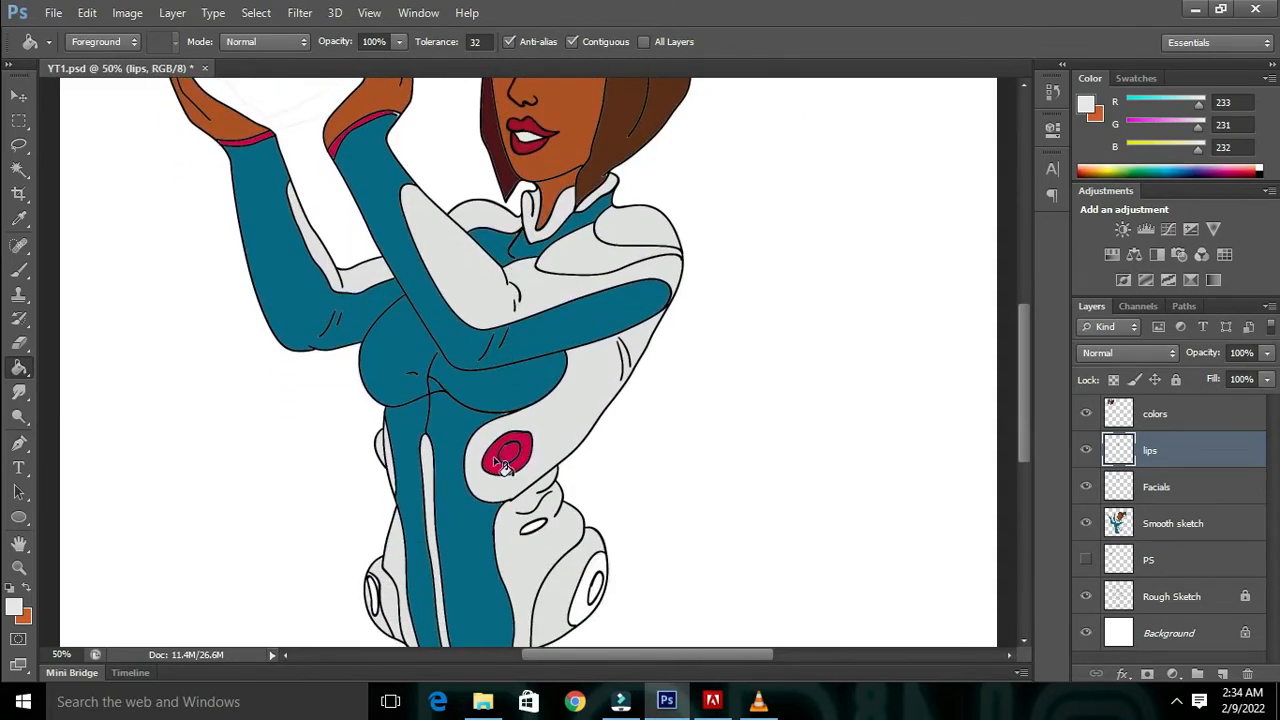
- Select the Smooth sketch layer and sample a foreground colour for the remaining suit details
{"action": "left_click", "coordinate": [1150, 523]}
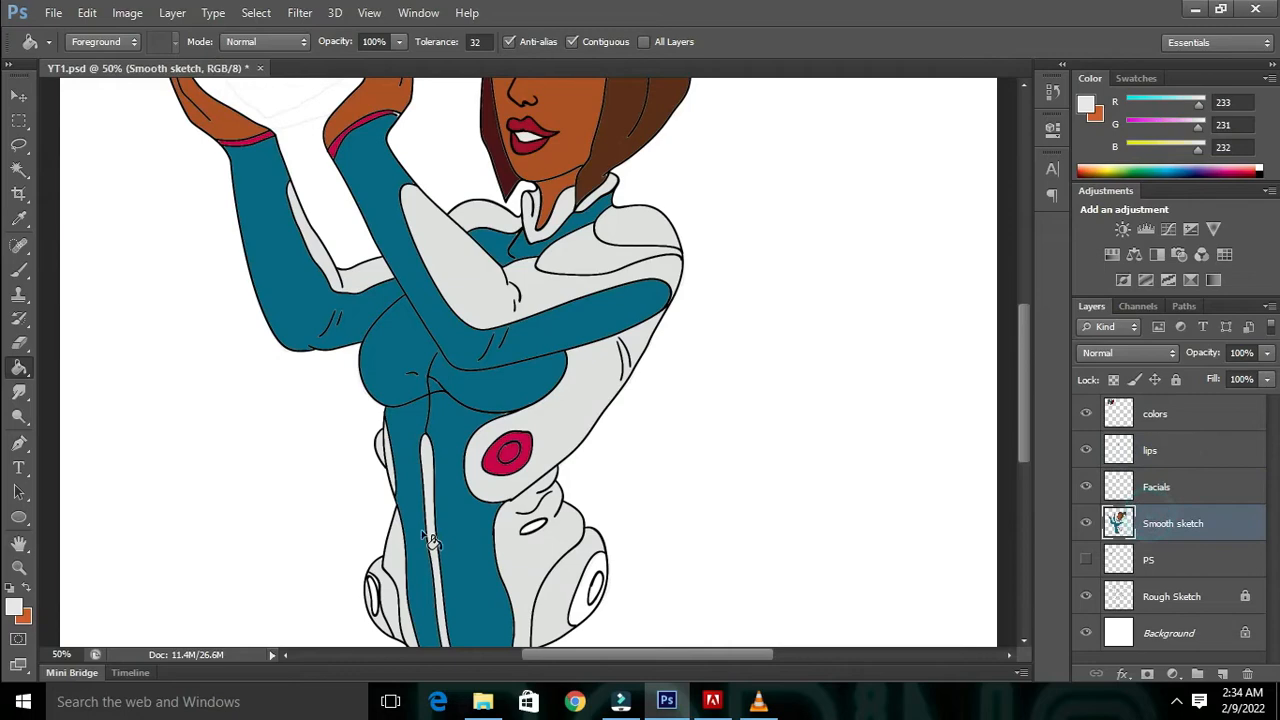
{"action": "left_click", "coordinate": [16, 610]}
{"action": "left_click", "coordinate": [464, 290]}
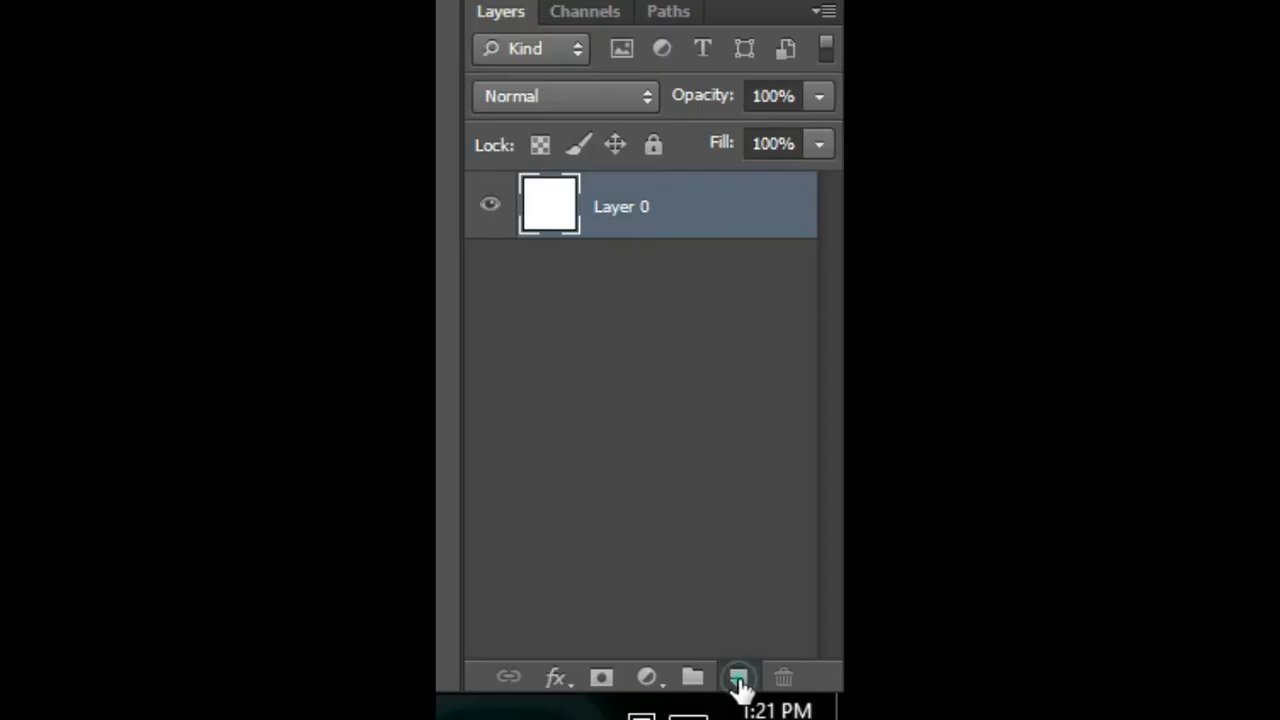
- Create a new layer above Layer 0 for shading and clip it to that layer as a clipping mask
{"action": "left_click", "coordinate": [739, 680]}
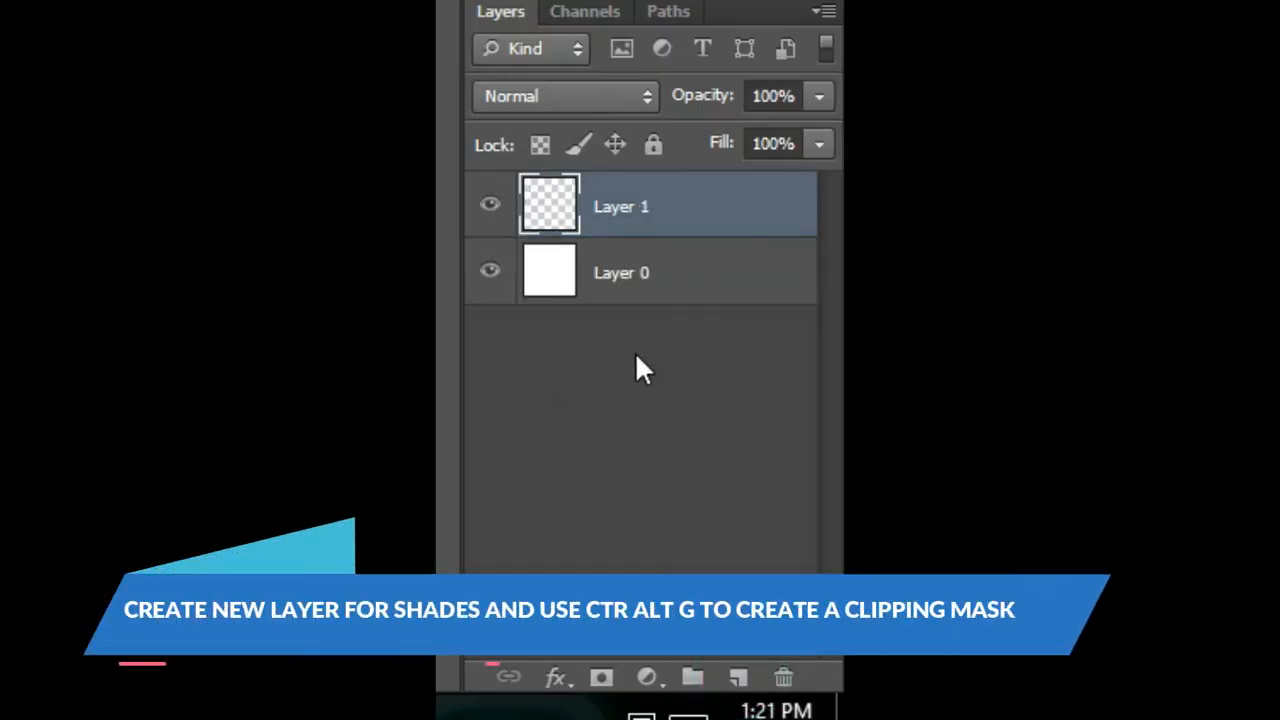
{"action": "key", "text": "ctrl+alt+g"}
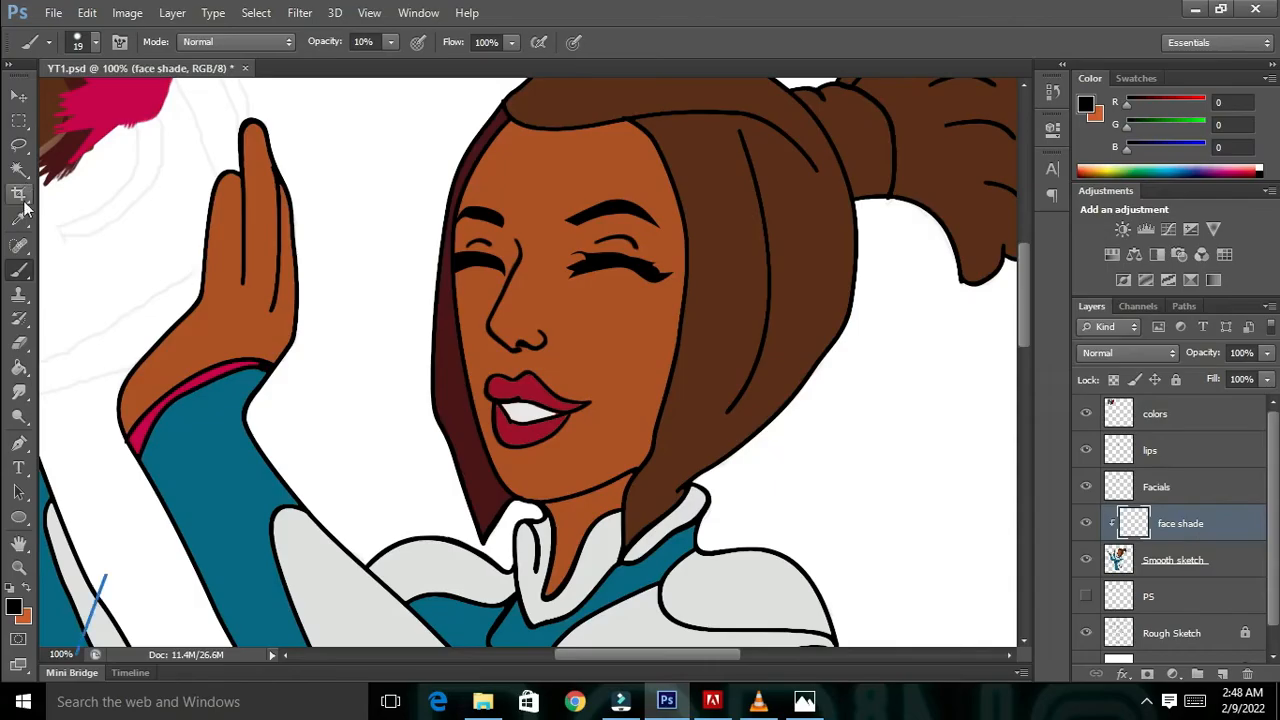
- Set the foreground colour to black and the brush opacity to 10% for dark shading
{"action": "left_click", "coordinate": [19, 218]}
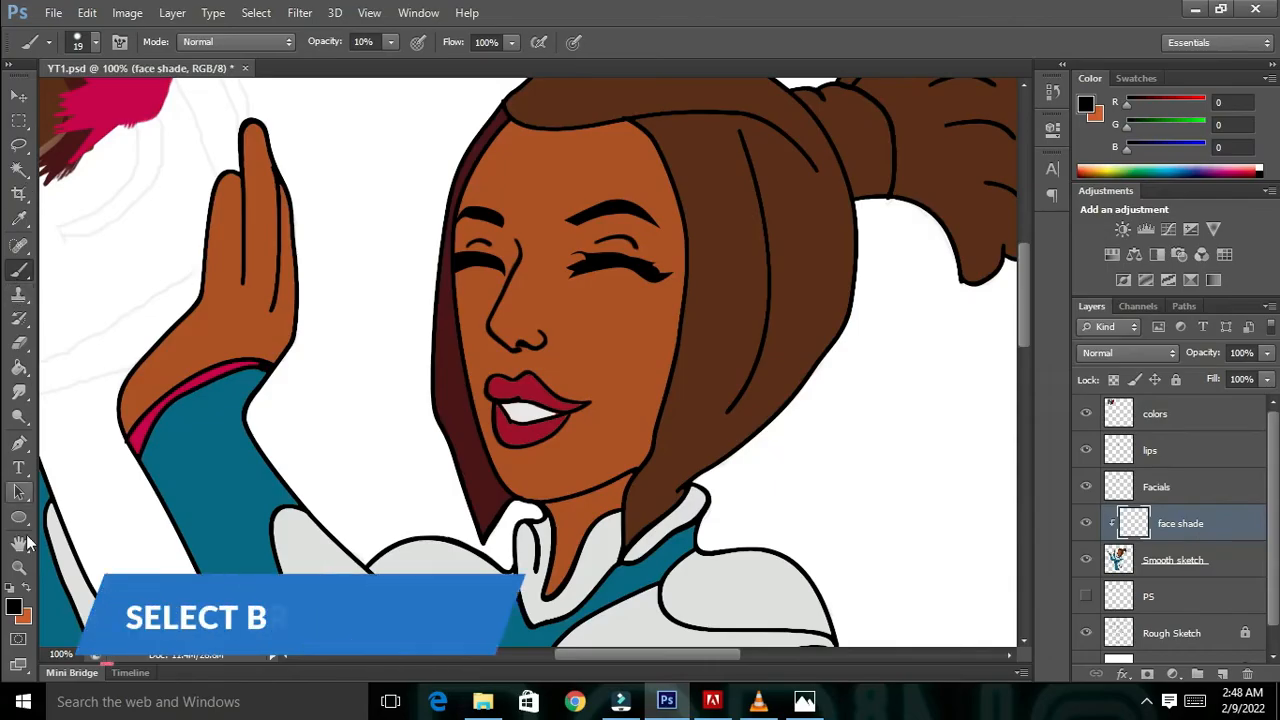
{"action": "left_click", "coordinate": [13, 606]}
{"action": "left_click", "coordinate": [714, 438]}
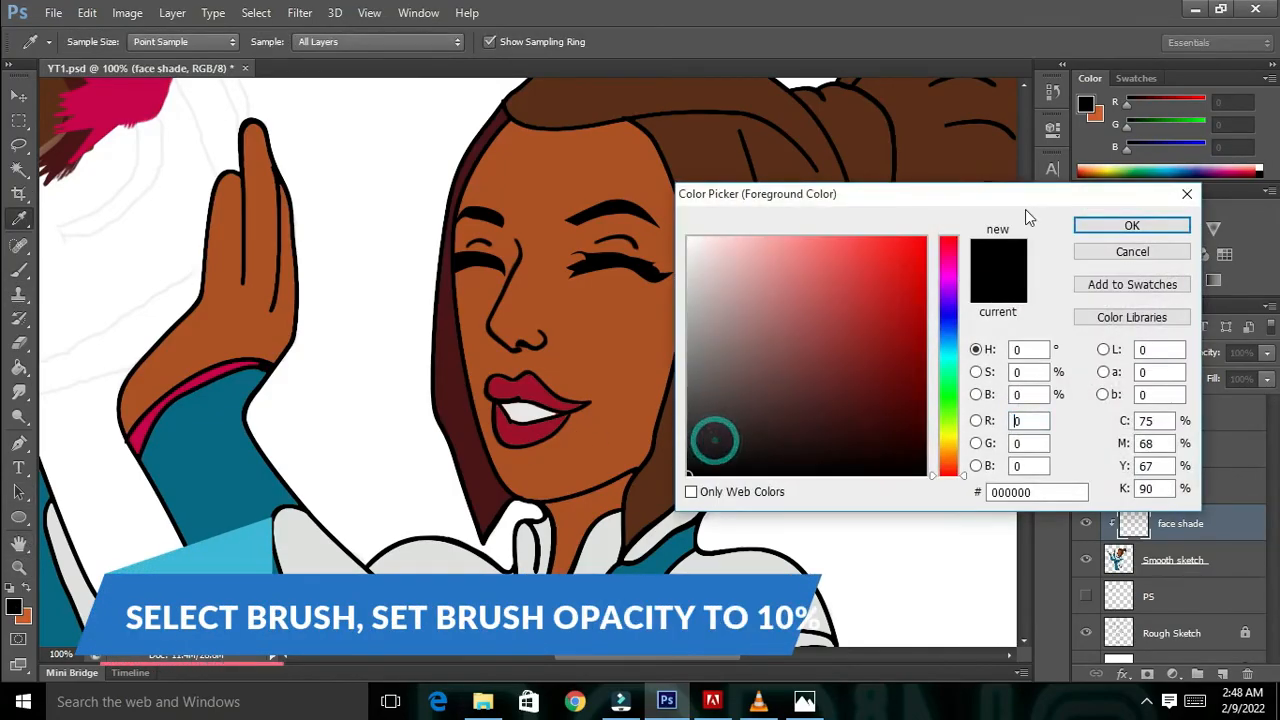
{"action": "left_click", "coordinate": [1111, 227]}
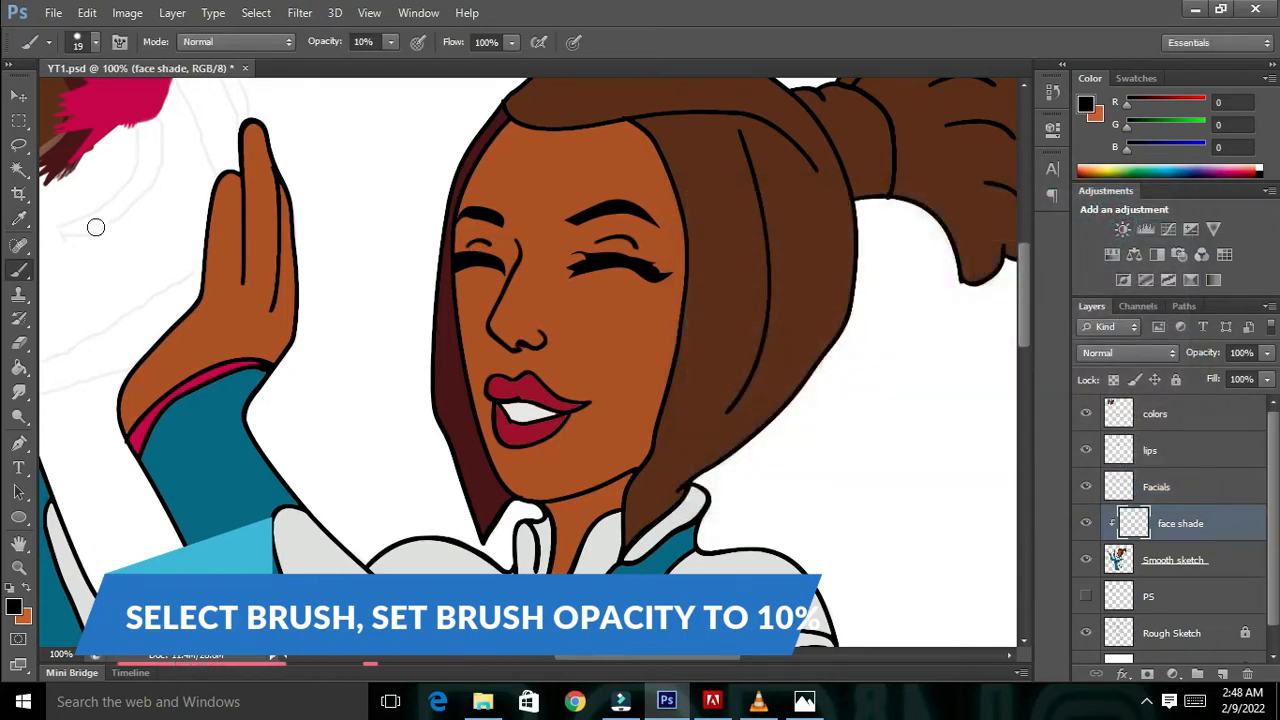
{"action": "left_click", "coordinate": [390, 42]}
{"action": "left_click_drag", "start_coordinate": [392, 63], "coordinate": [382, 63]}
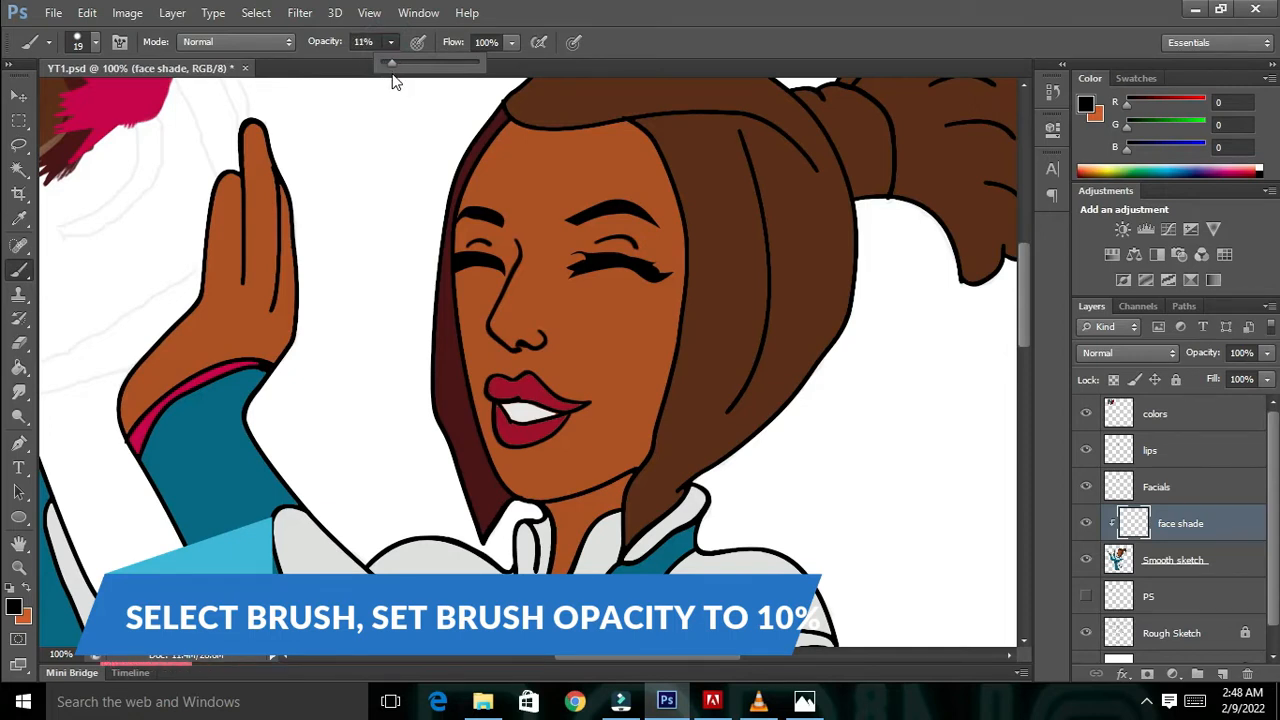
{"action": "left_click_drag", "start_coordinate": [393, 75], "coordinate": [391, 75]}
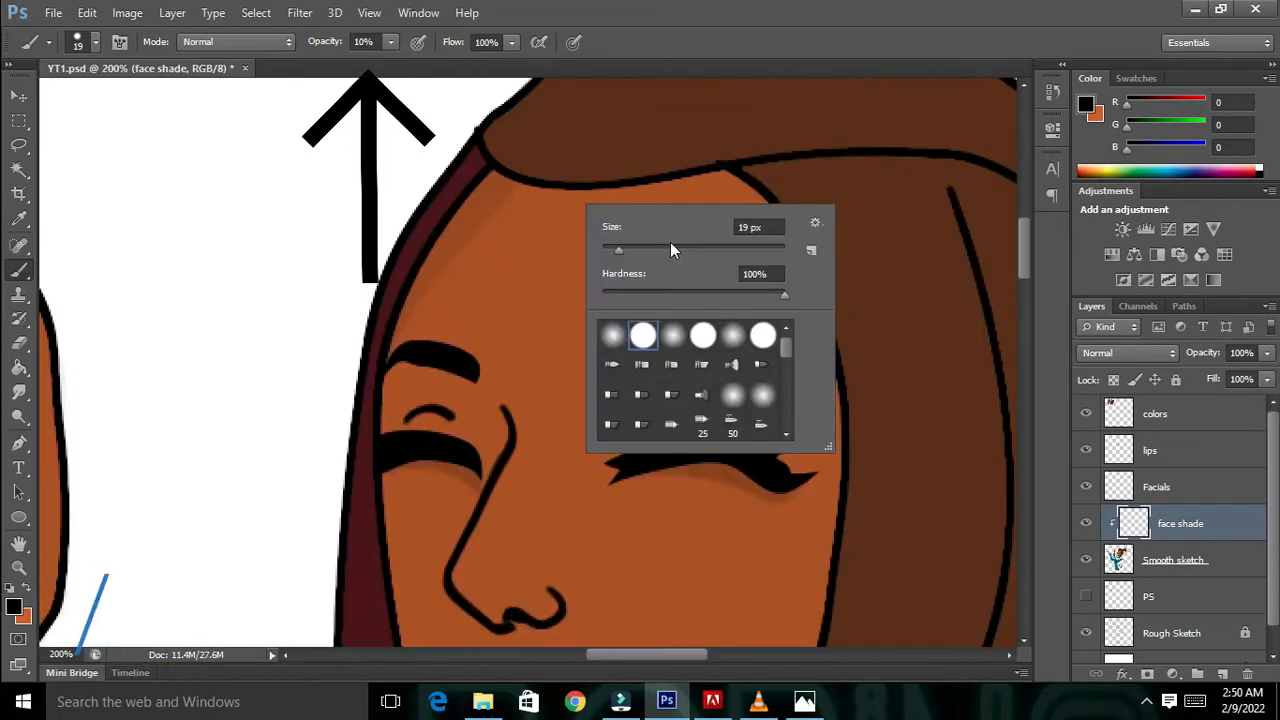
- Set the brush size to 10 px and shade the face along the hairline, its right edge, and the neck below the chin
{"action": "left_click", "coordinate": [609, 249]}
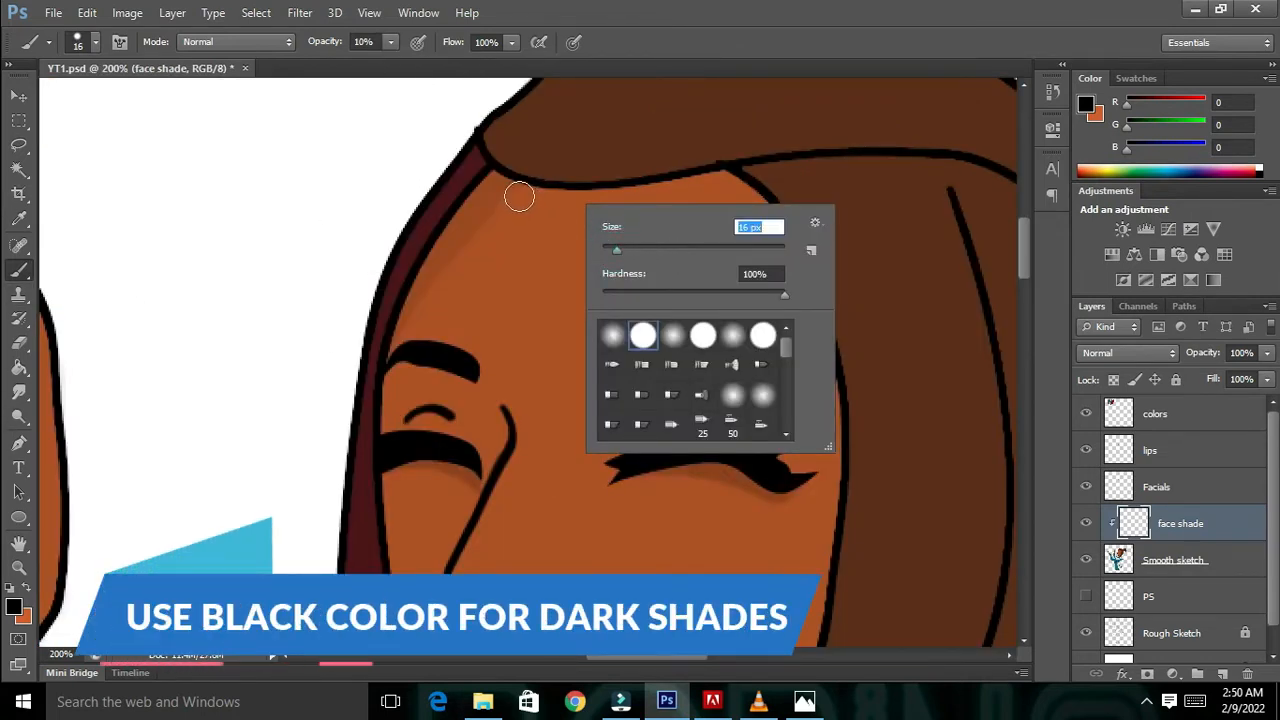
{"action": "type", "text": "10"}
{"action": "mouse_move", "coordinate": [526, 190]}
{"action": "left_mouse_down"}
{"action": "mouse_move", "coordinate": [741, 181]}
{"action": "mouse_move", "coordinate": [782, 226]}
{"action": "mouse_move", "coordinate": [816, 310]}
{"action": "mouse_move", "coordinate": [770, 232]}
{"action": "mouse_move", "coordinate": [714, 186]}
{"action": "mouse_move", "coordinate": [801, 282]}
{"action": "mouse_move", "coordinate": [844, 398]}
{"action": "left_mouse_up"}
{"action": "key", "text": "ctrl+minus"}
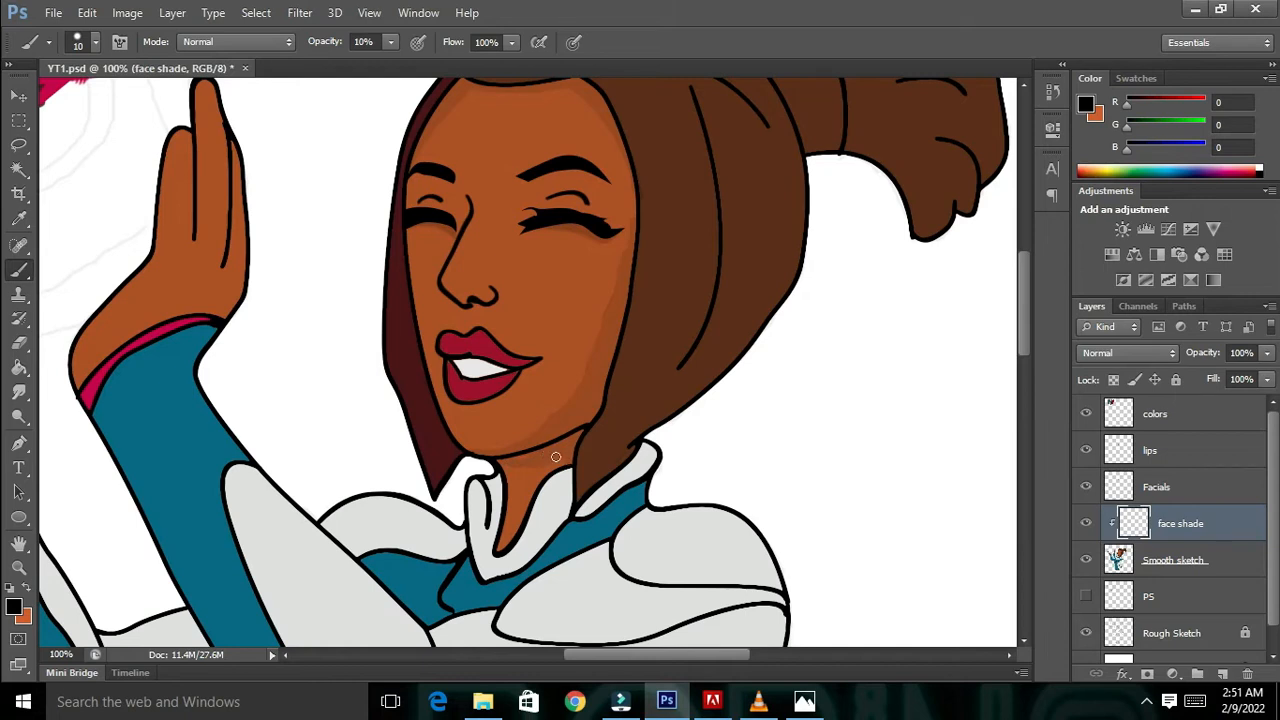
{"action": "left_click_drag", "start_coordinate": [526, 504], "coordinate": [497, 552]}
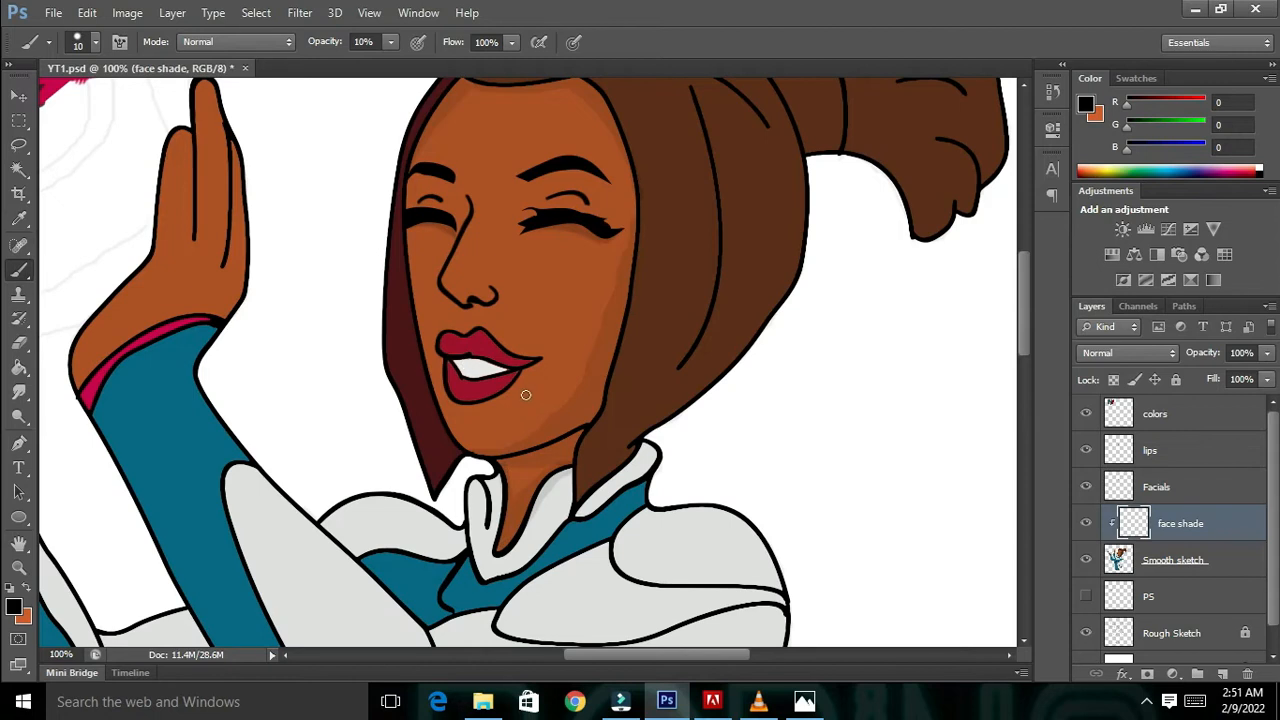
{"action": "scroll", "coordinate": [531, 391], "scroll_direction": "up", "scroll_amount": 1}
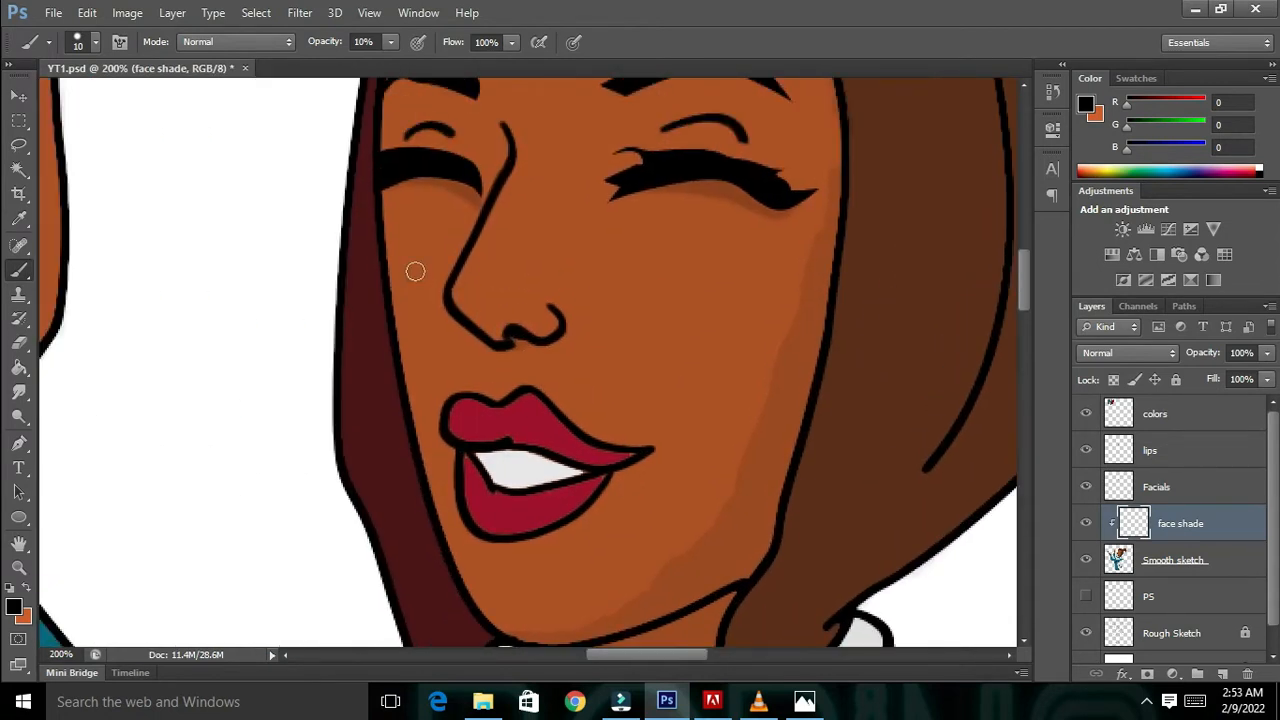
{"action": "scroll", "coordinate": [500, 245], "scroll_direction": "up", "scroll_amount": 3}
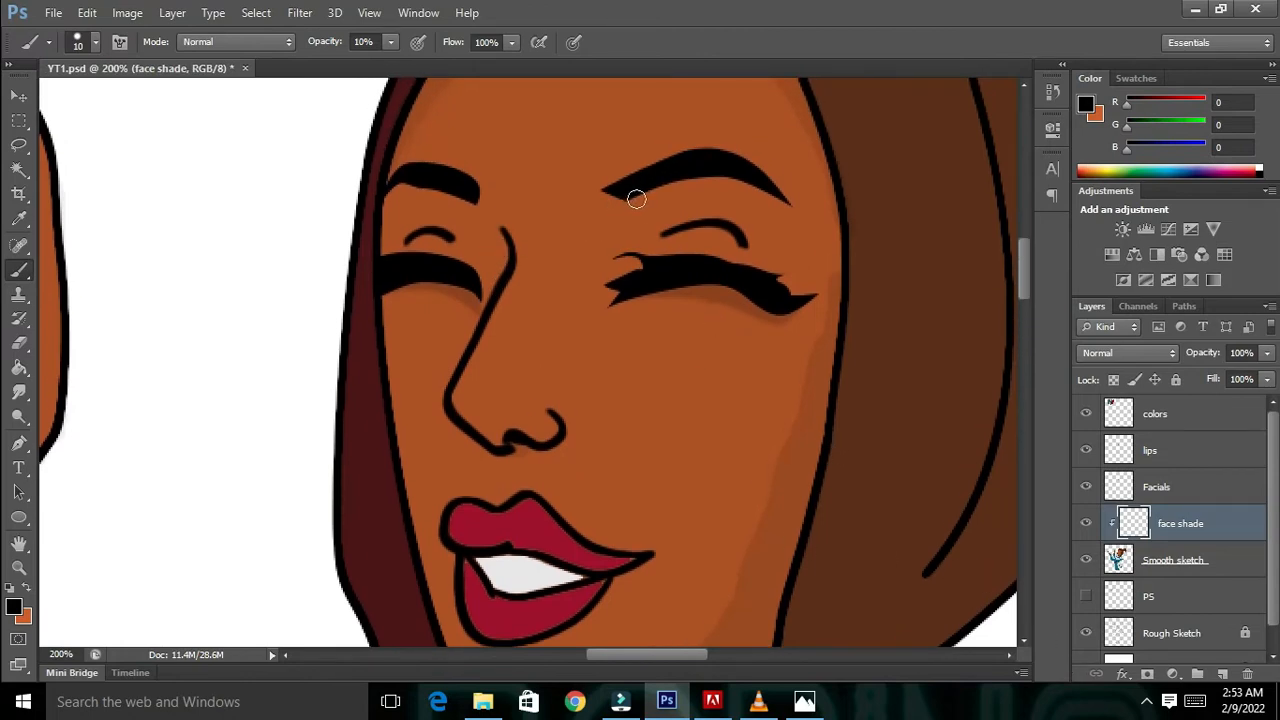
{"action": "left_click_drag", "start_coordinate": [638, 197], "coordinate": [704, 180]}
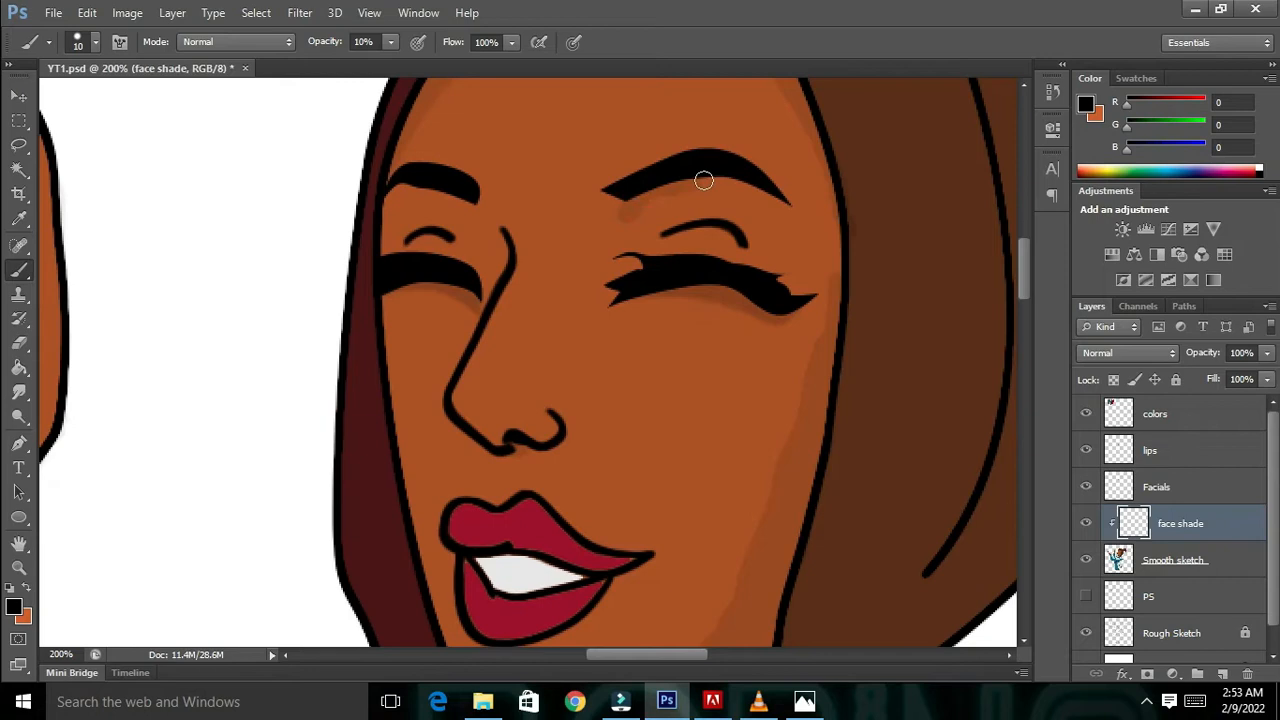
{"action": "mouse_move", "coordinate": [777, 206]}
{"action": "left_mouse_down"}
{"action": "mouse_move", "coordinate": [697, 191]}
{"action": "mouse_move", "coordinate": [632, 203]}
{"action": "mouse_move", "coordinate": [675, 197]}
{"action": "left_mouse_up"}
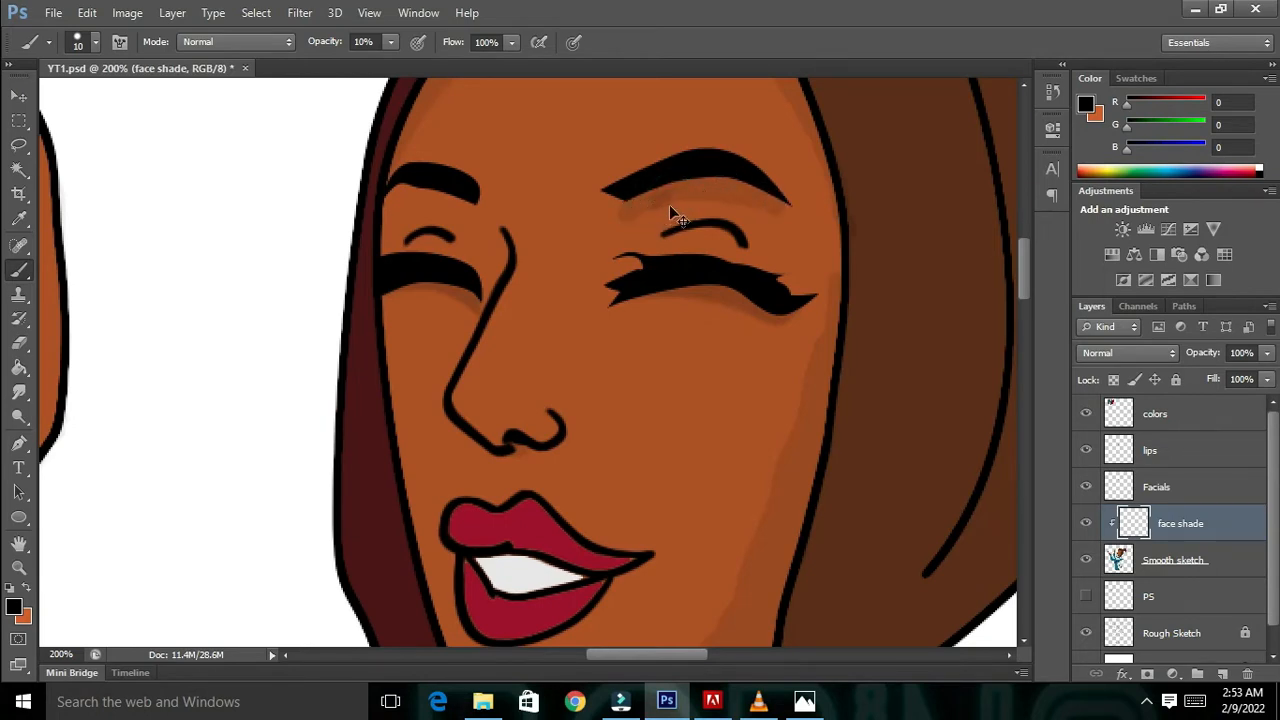
{"action": "key", "text": "ctrl+z"}
{"action": "key", "text": "ctrl+z"}
{"action": "key", "text": "ctrl+alt+z"}
{"action": "key", "text": "ctrl+alt+z"}
{"action": "key", "text": "ctrl+alt+z"}
{"action": "key", "text": "ctrl+alt+z"}
- Shade the skin beneath the inner end of the right eyebrow on the face shade layer
{"action": "left_click_drag", "start_coordinate": [611, 192], "coordinate": [650, 204]}
{"action": "key", "text": "ctrl+minus"}
{"action": "key", "text": "ctrl+minus"}
{"action": "key", "text": "ctrl+z"}
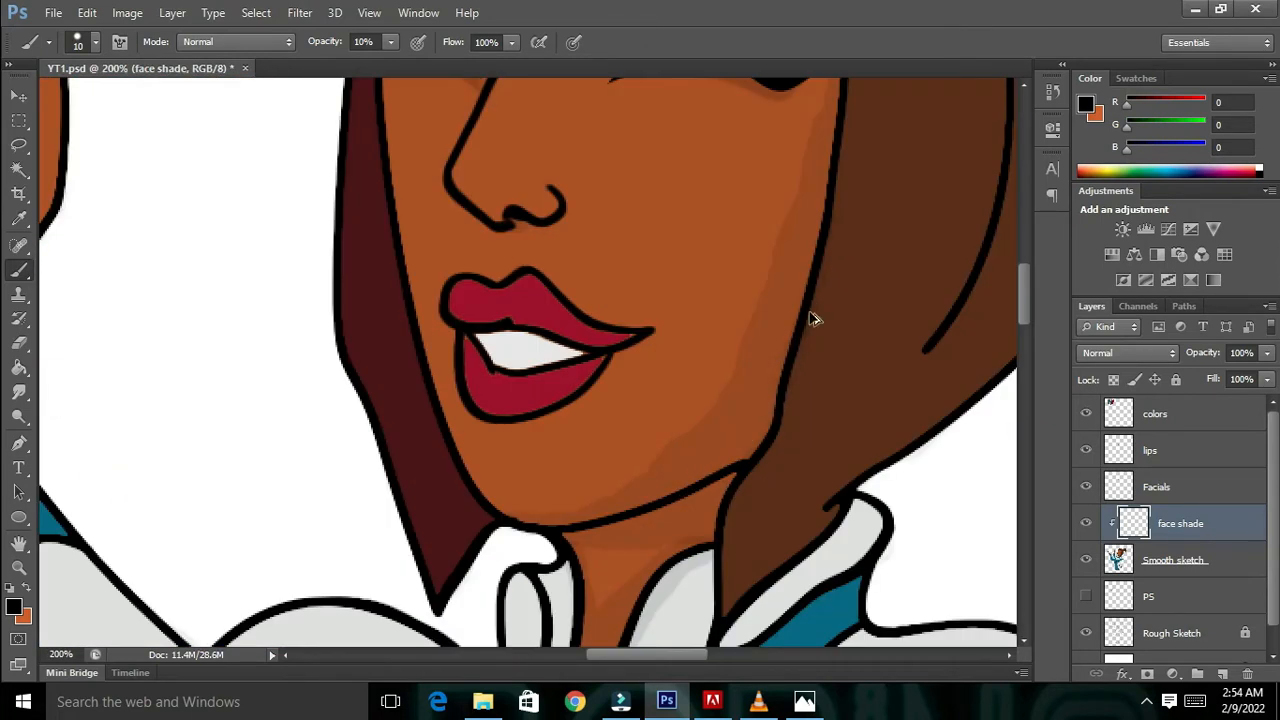
- Deepen the dark shade along the lower right cheek and jawline
{"action": "left_click_drag", "start_coordinate": [769, 372], "coordinate": [703, 471]}
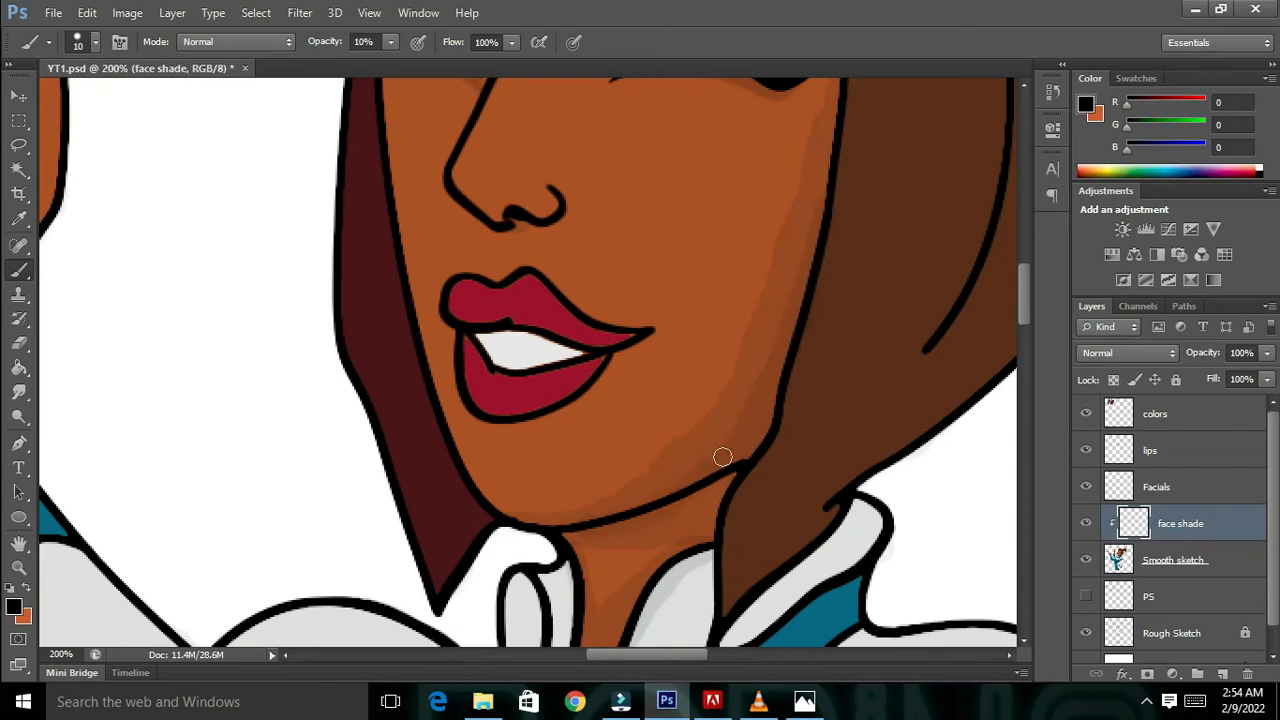
{"action": "key", "text": "ctrl+minus"}
{"action": "key", "text": "ctrl+minus"}
{"action": "key", "text": "ctrl+minus"}
{"action": "scroll", "coordinate": [568, 315], "scroll_direction": "up", "scroll_amount": 1}
- Reduce the brush size to 5 px and shade the skin around the outline of the lips
{"action": "key", "text": "ctrl+plus"}
{"action": "key", "text": "ctrl+plus"}
{"action": "key", "text": "ctrl+plus"}
{"action": "scroll", "coordinate": [522, 292], "scroll_direction": "up", "scroll_amount": 2}
{"action": "scroll", "coordinate": [522, 291], "scroll_direction": "down", "scroll_amount": 3}
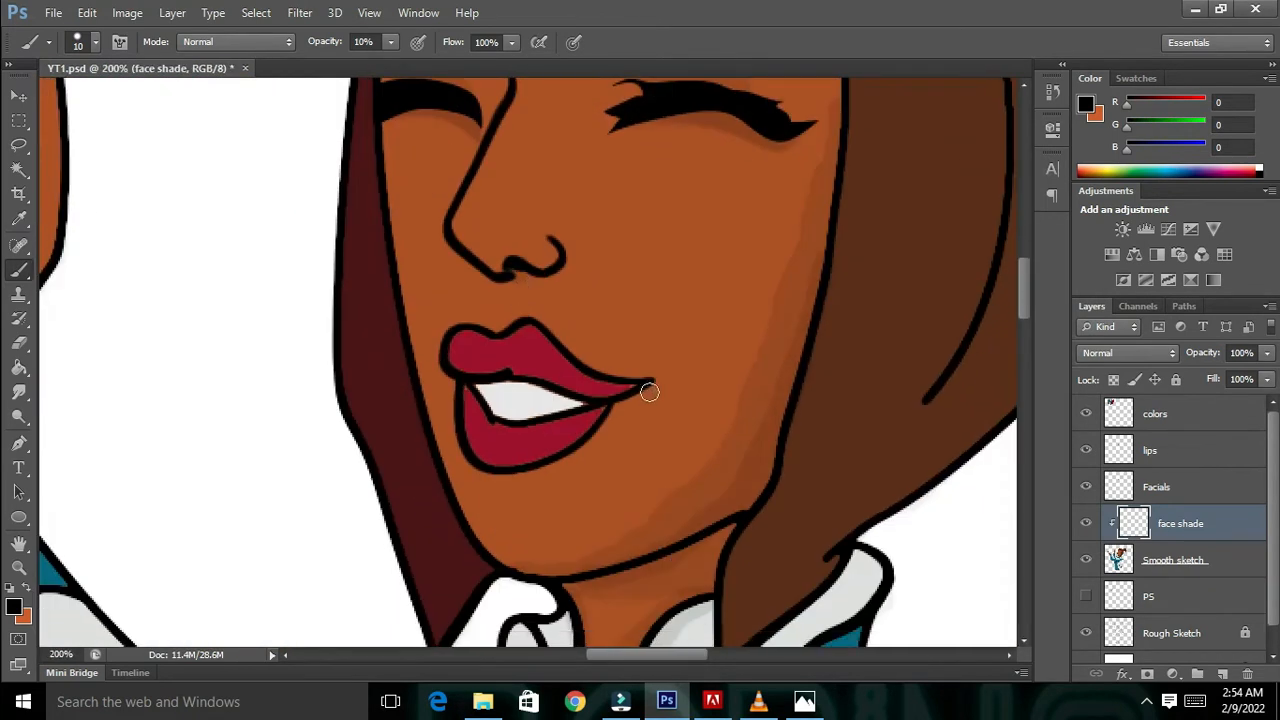
{"action": "right_click", "coordinate": [594, 428]}
{"action": "left_click_drag", "start_coordinate": [667, 464], "coordinate": [660, 464]}
{"action": "key", "text": "Return"}
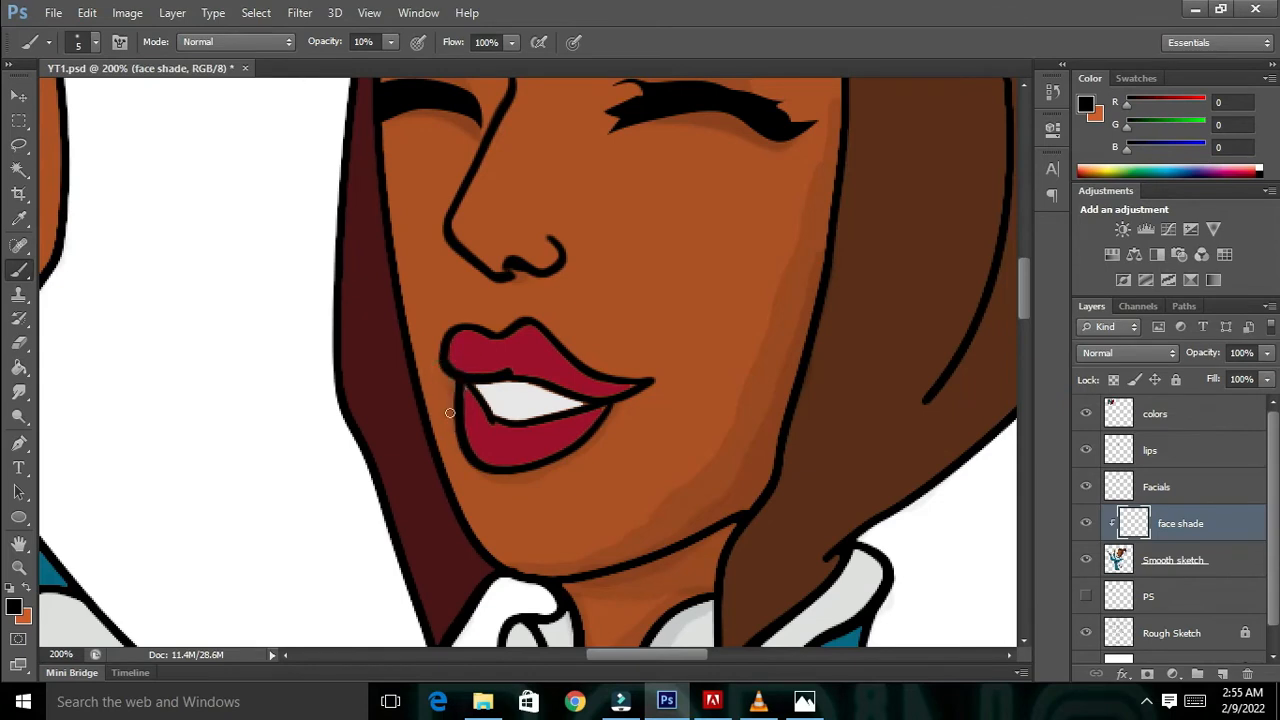
{"action": "key", "text": "ctrl+minus"}
{"action": "key", "text": "ctrl+minus"}
{"action": "key", "text": "ctrl+minus"}
- Set the foreground colour to white and paint a highlight along the bridge of the nose
{"action": "key", "text": "ctrl+plus"}
{"action": "key", "text": "ctrl+plus"}
{"action": "key", "text": "ctrl+plus"}
{"action": "scroll", "coordinate": [491, 477], "scroll_direction": "up", "scroll_amount": 3}
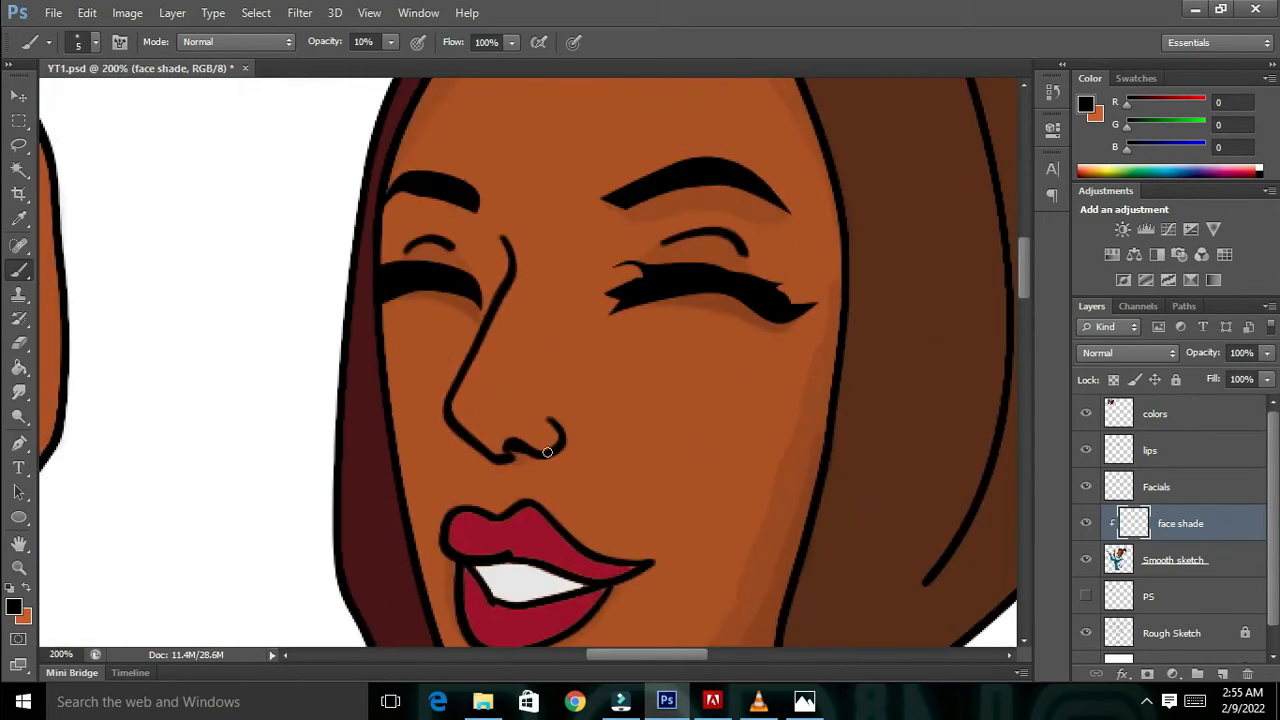
{"action": "right_click", "coordinate": [548, 452]}
{"action": "left_click", "coordinate": [16, 607]}
{"action": "left_click", "coordinate": [687, 239]}
{"action": "left_click", "coordinate": [1128, 226]}
{"action": "left_click_drag", "start_coordinate": [458, 406], "coordinate": [482, 343]}
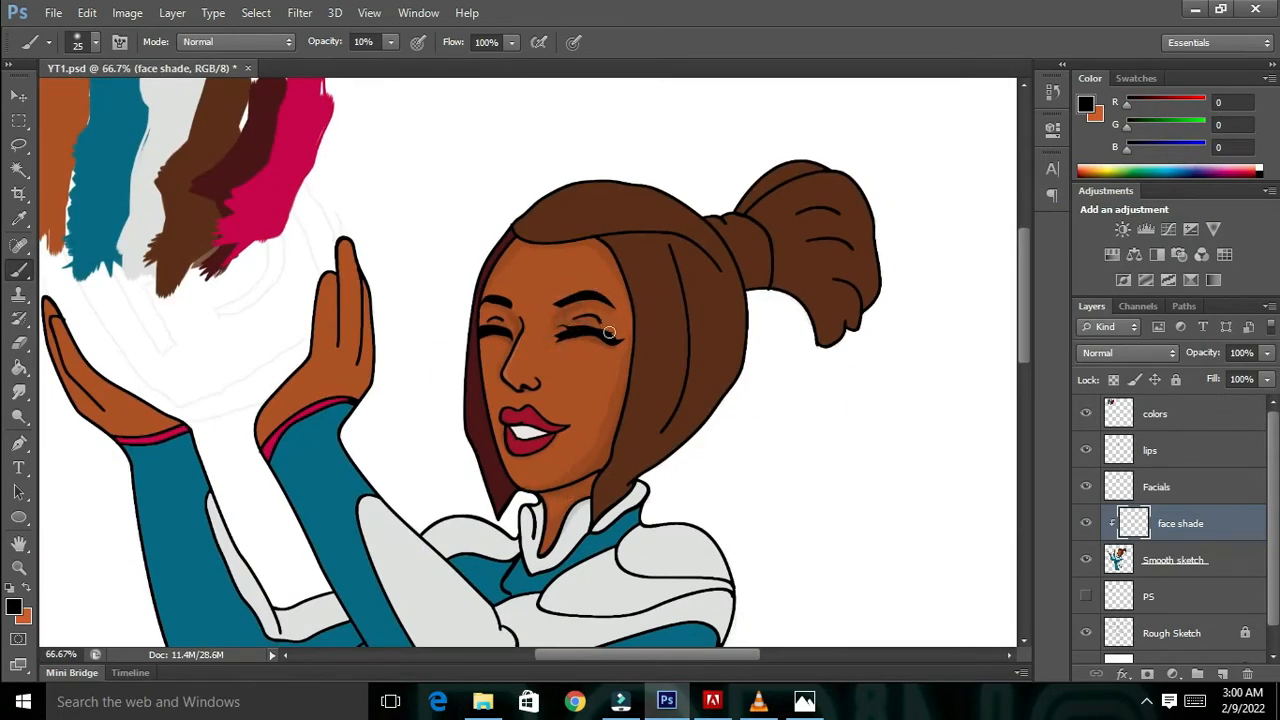
{"action": "left_click", "coordinate": [1147, 702]}
{"action": "right_click", "coordinate": [1147, 664]}
{"action": "left_click", "coordinate": [1123, 679]}
{"action": "left_click", "coordinate": [864, 438]}
- Enlarge the brush to 44 px and softly shade the side of the nose below the inner eye
{"action": "key", "text": "ctrl+plus"}
{"action": "key", "text": "ctrl+plus"}
{"action": "right_click", "coordinate": [869, 436]}
{"action": "left_click_drag", "start_coordinate": [911, 477], "coordinate": [924, 476]}
{"action": "left_click", "coordinate": [556, 290]}
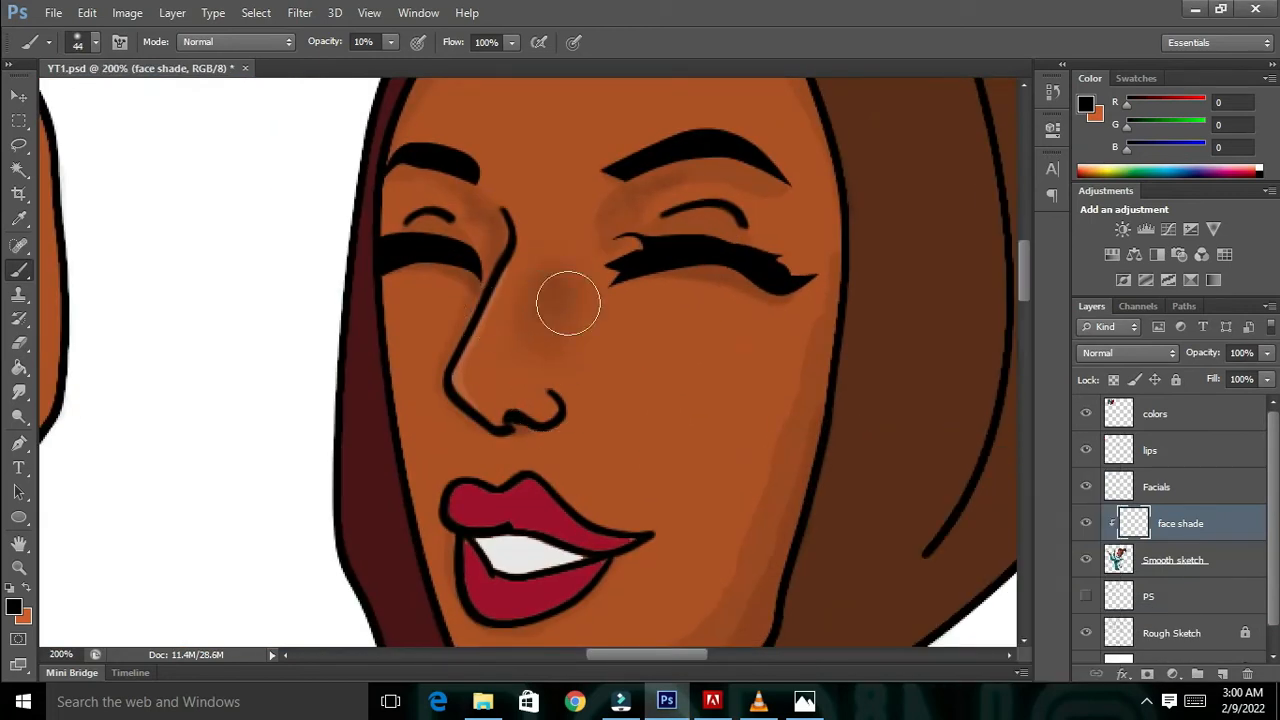
{"action": "key", "text": "ctrl+minus"}
{"action": "key", "text": "ctrl+minus"}
- Draw a closed Pen path around the shaded side of the nose and convert it to a selection
{"action": "key", "text": "ctrl+plus"}
{"action": "left_click", "coordinate": [19, 443]}
{"action": "left_click", "coordinate": [539, 309]}
{"action": "left_click", "coordinate": [511, 360]}
{"action": "left_click_drag", "start_coordinate": [508, 379], "coordinate": [546, 373]}
{"action": "left_click_drag", "start_coordinate": [548, 366], "coordinate": [561, 307]}
{"action": "left_click", "coordinate": [566, 298]}
{"action": "left_click", "coordinate": [540, 310]}
{"action": "right_click", "coordinate": [637, 326]}
{"action": "left_click", "coordinate": [690, 346]}
{"action": "left_click", "coordinate": [727, 204]}
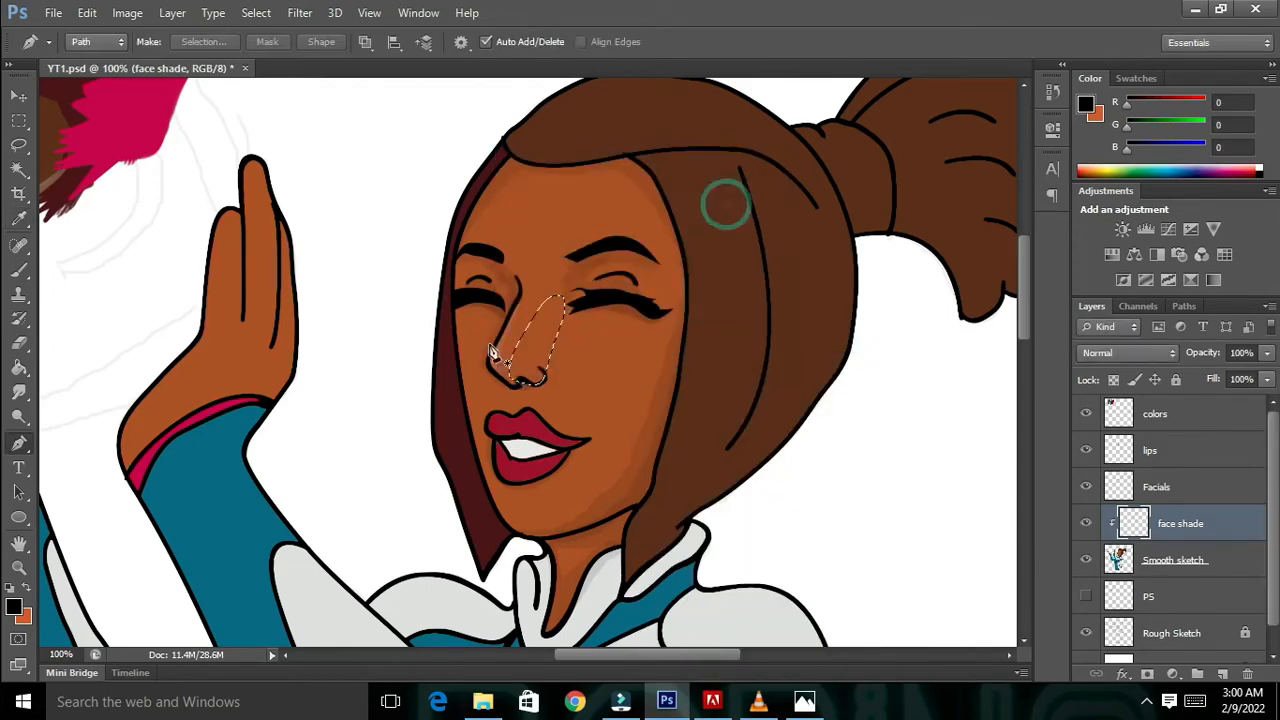
- Enlarge the brush to 85 px, shade the selected side of the nose in black, and deselect the area
{"action": "left_click", "coordinate": [19, 270]}
{"action": "right_click", "coordinate": [503, 357]}
{"action": "left_click_drag", "start_coordinate": [577, 405], "coordinate": [594, 405]}
{"action": "left_click", "coordinate": [512, 322]}
{"action": "left_click_drag", "start_coordinate": [588, 300], "coordinate": [574, 368]}
{"action": "key", "text": "ctrl+d"}
- Set the brush size to 23 px for shading near the corner of the mouth
{"action": "key", "text": "ctrl+minus"}
{"action": "key", "text": "ctrl+minus"}
{"action": "key", "text": "ctrl+minus"}
{"action": "key", "text": "ctrl+plus"}
{"action": "key", "text": "ctrl+plus"}
{"action": "key", "text": "ctrl+plus"}
{"action": "key", "text": "ctrl+plus"}
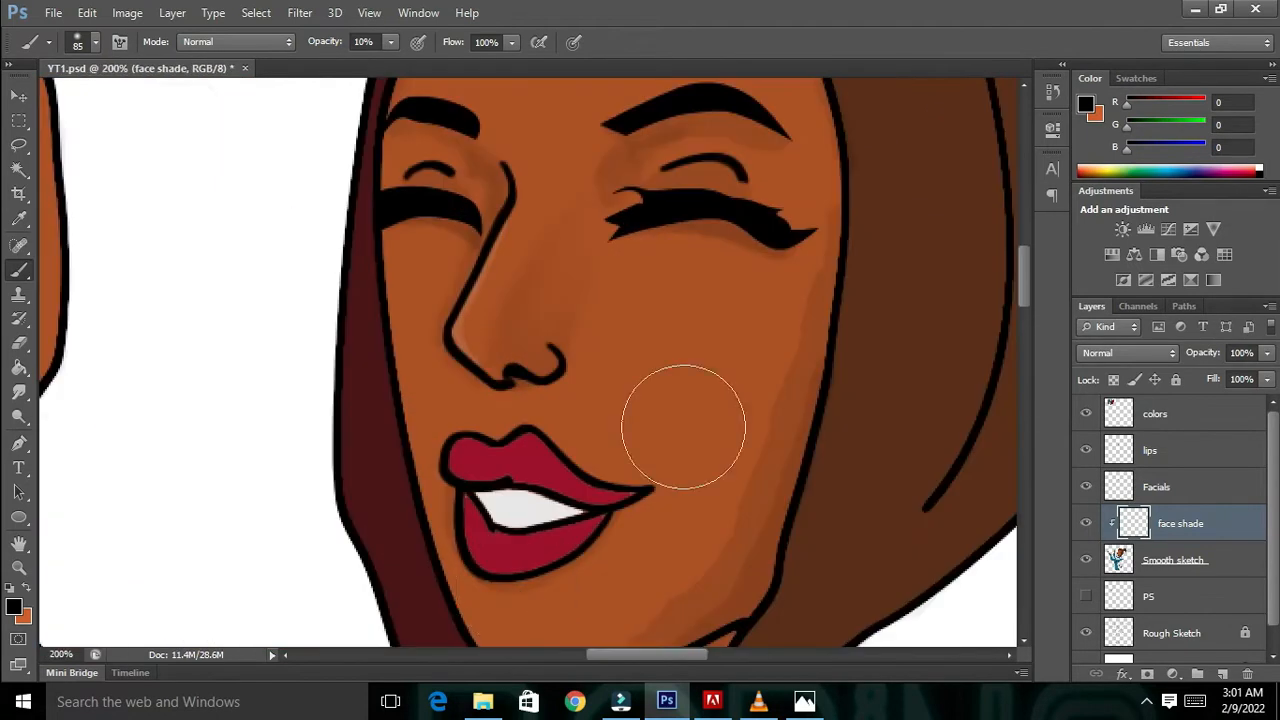
{"action": "right_click", "coordinate": [722, 436]}
{"action": "type", "text": "23"}
{"action": "key", "text": "Return"}
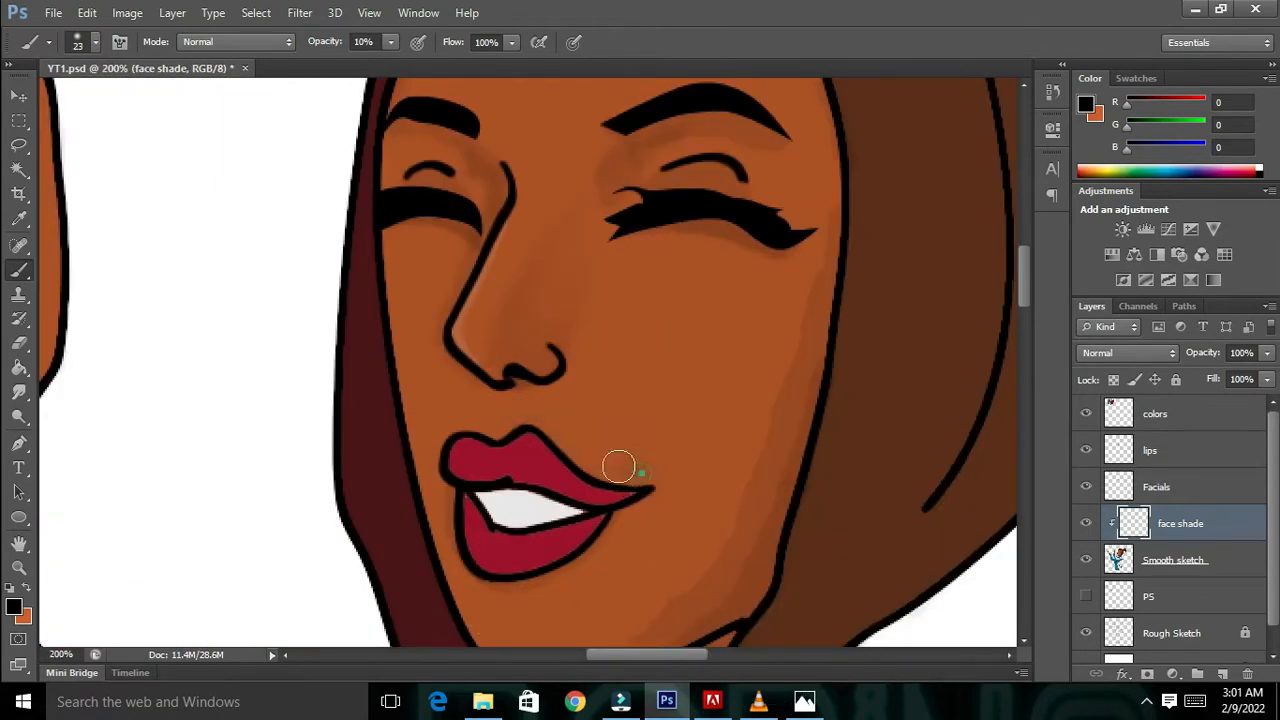
{"action": "left_click", "coordinate": [1147, 701]}
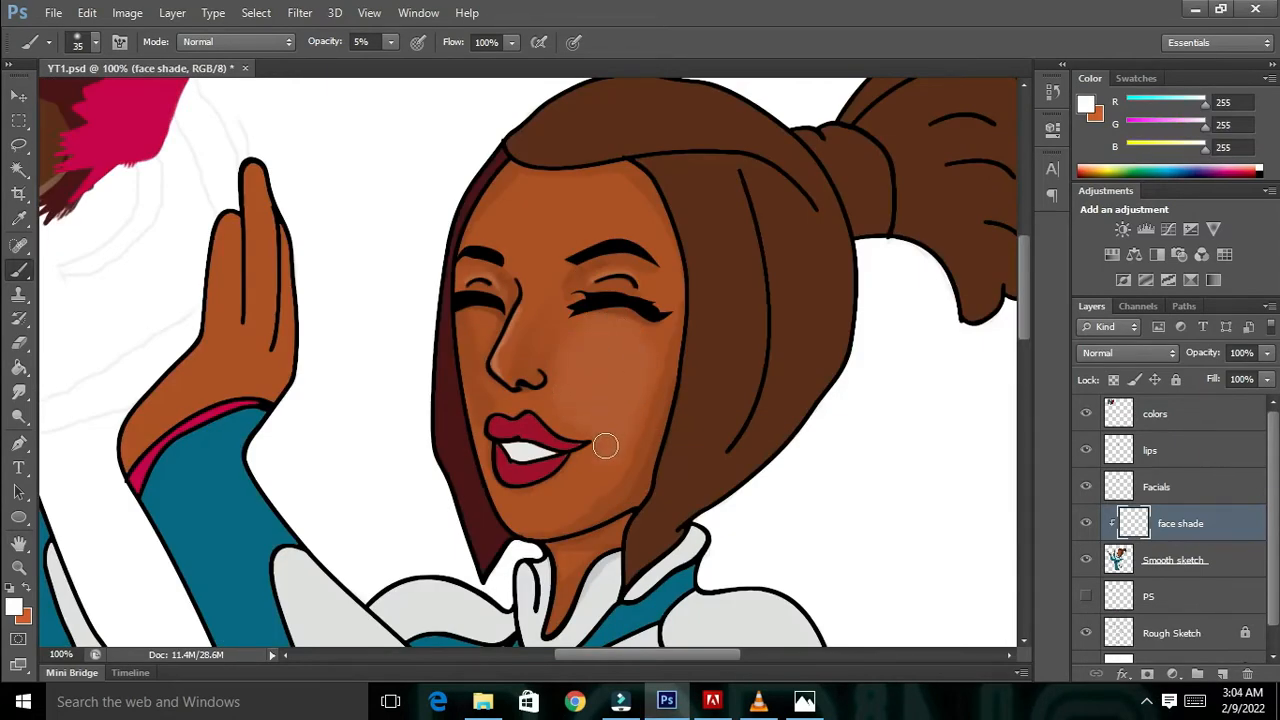
- Paint soft white highlights at 5% opacity on the chin, the lower cheek and the forehead
{"action": "left_click_drag", "start_coordinate": [528, 512], "coordinate": [594, 468]}
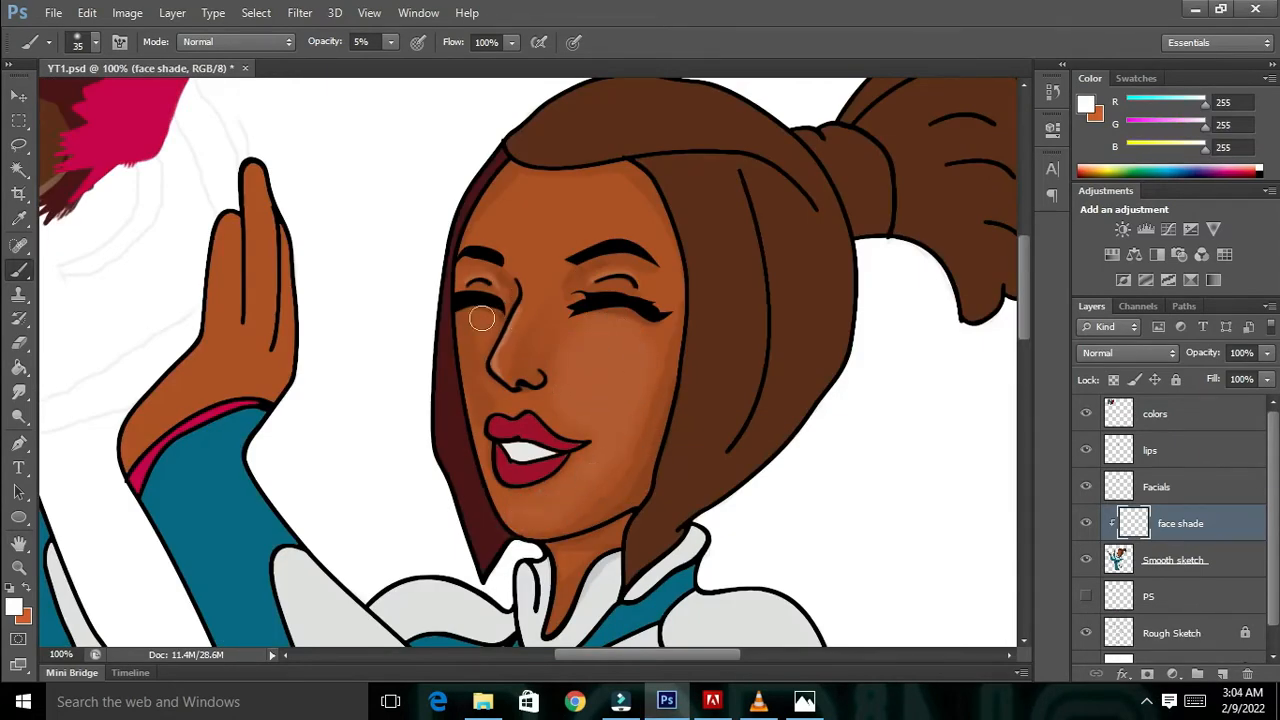
{"action": "left_click_drag", "start_coordinate": [526, 217], "coordinate": [597, 208]}
{"action": "key", "text": "ctrl+minus"}
{"action": "key", "text": "ctrl+minus"}
{"action": "key", "text": "ctrl+minus"}
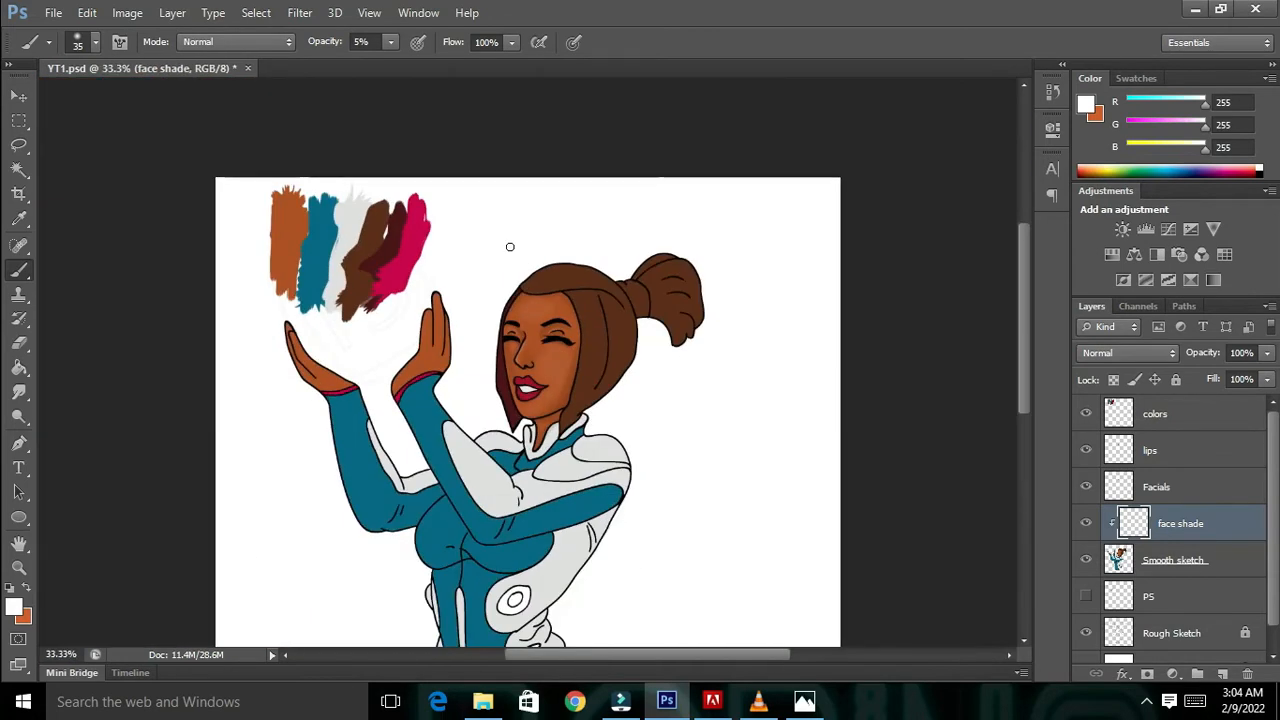
- Create a layer named "lips shade" above the lips layer and clip it to that layer as a clipping mask
{"action": "key", "text": "ctrl+plus"}
{"action": "key", "text": "ctrl+plus"}
{"action": "key", "text": "ctrl+plus"}
{"action": "key", "text": "ctrl+plus"}
{"action": "key", "text": "ctrl+plus"}
{"action": "scroll", "coordinate": [503, 303], "scroll_direction": "down", "scroll_amount": 3}
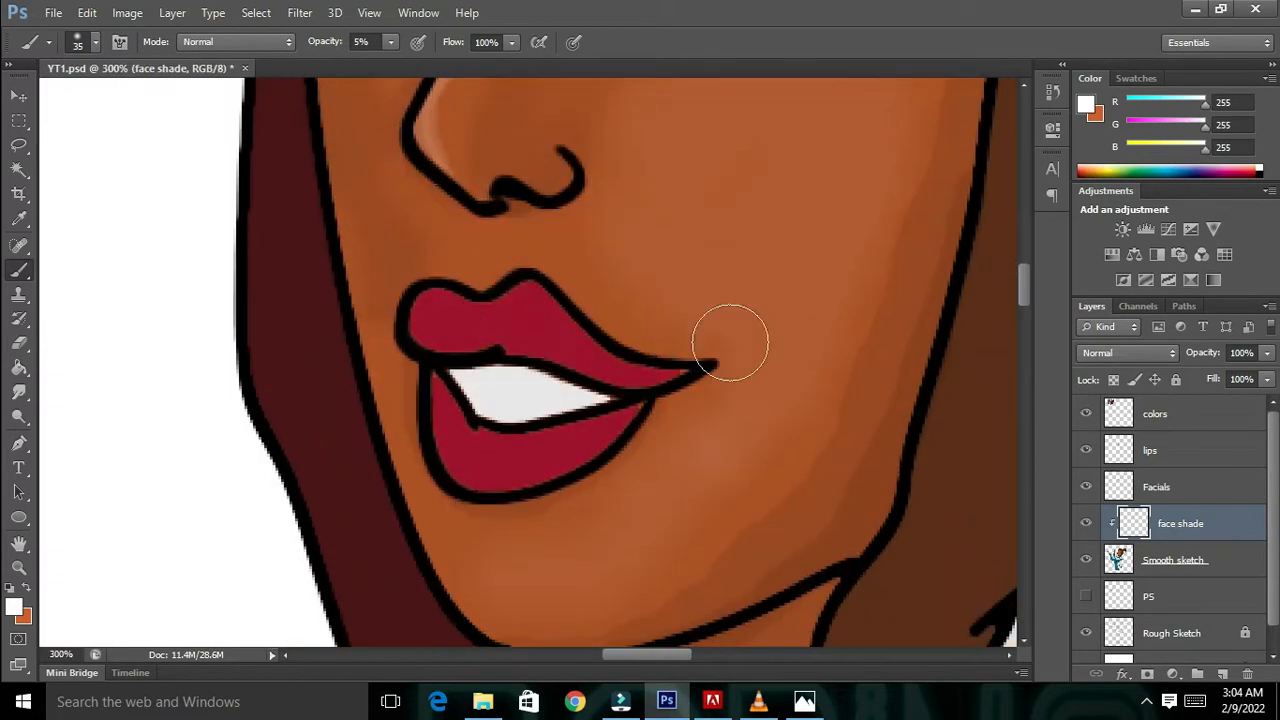
{"action": "key", "text": "ctrl+minus"}
{"action": "left_click", "coordinate": [1180, 451]}
{"action": "left_click", "coordinate": [1222, 673]}
{"action": "double_click", "coordinate": [1160, 450]}
{"action": "key", "text": "BackSpace"}
{"action": "type", "text": "lips shade"}
{"action": "left_click", "coordinate": [1236, 454]}
{"action": "key", "text": "ctrl+alt+g"}
- Set the foreground colour to black, the brush opacity to 10%, and adjust the brush tip for shading the lips
{"action": "left_click", "coordinate": [14, 607]}
{"action": "left_click", "coordinate": [703, 474]}
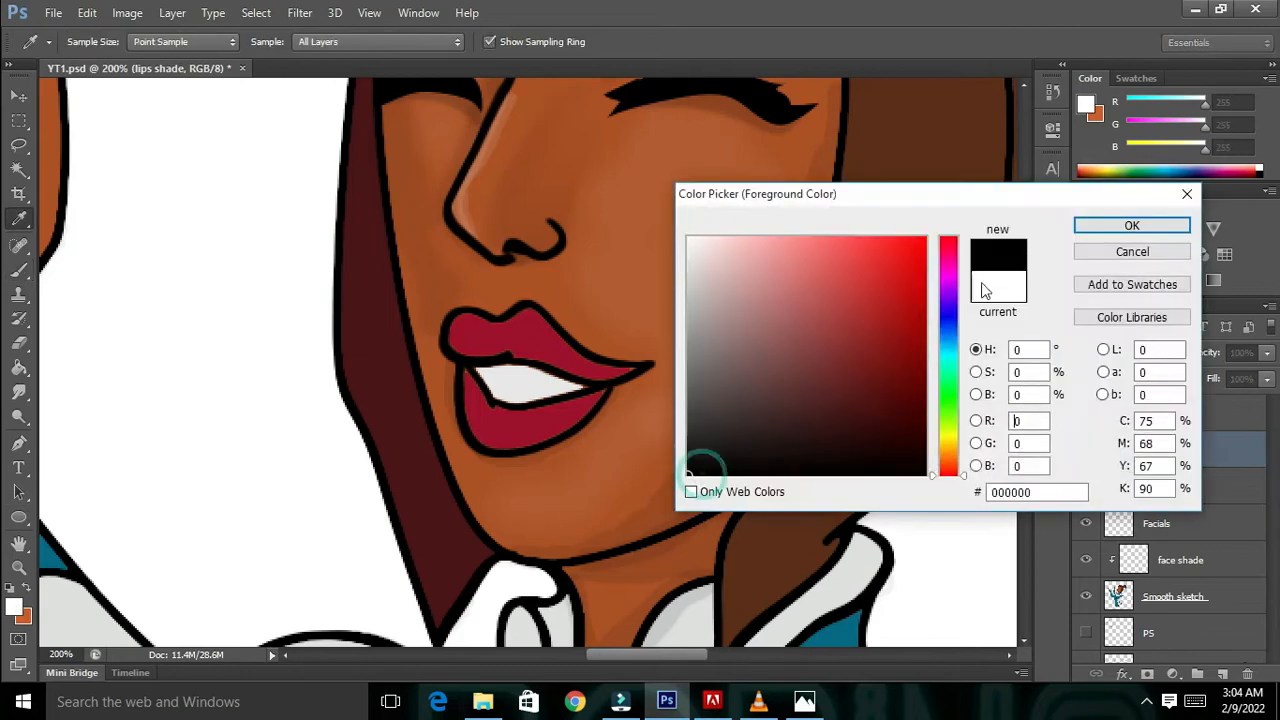
{"action": "left_click", "coordinate": [1131, 226]}
{"action": "left_click", "coordinate": [391, 42]}
{"action": "left_click_drag", "start_coordinate": [391, 66], "coordinate": [396, 66]}
{"action": "right_click", "coordinate": [582, 352]}
{"action": "left_click_drag", "start_coordinate": [601, 444], "coordinate": [844, 451]}
{"action": "left_click_drag", "start_coordinate": [628, 400], "coordinate": [608, 401]}
{"action": "left_click", "coordinate": [492, 457]}
- Set the brush size to 8 px and shade the lower edge of the bottom lip and the upper lip's right corner
{"action": "key", "text": "ctrl+plus"}
{"action": "key", "text": "ctrl+plus"}
{"action": "right_click", "coordinate": [676, 432]}
{"action": "left_click_drag", "start_coordinate": [705, 481], "coordinate": [699, 481]}
{"action": "left_click", "coordinate": [679, 426]}
{"action": "mouse_move", "coordinate": [624, 471]}
{"action": "left_mouse_down"}
{"action": "mouse_move", "coordinate": [445, 519]}
{"action": "mouse_move", "coordinate": [395, 444]}
{"action": "mouse_move", "coordinate": [464, 517]}
{"action": "mouse_move", "coordinate": [669, 420]}
{"action": "mouse_move", "coordinate": [563, 506]}
{"action": "mouse_move", "coordinate": [423, 526]}
{"action": "mouse_move", "coordinate": [686, 417]}
{"action": "mouse_move", "coordinate": [390, 505]}
{"action": "mouse_move", "coordinate": [406, 457]}
{"action": "mouse_move", "coordinate": [644, 447]}
{"action": "mouse_move", "coordinate": [479, 517]}
{"action": "left_mouse_up"}
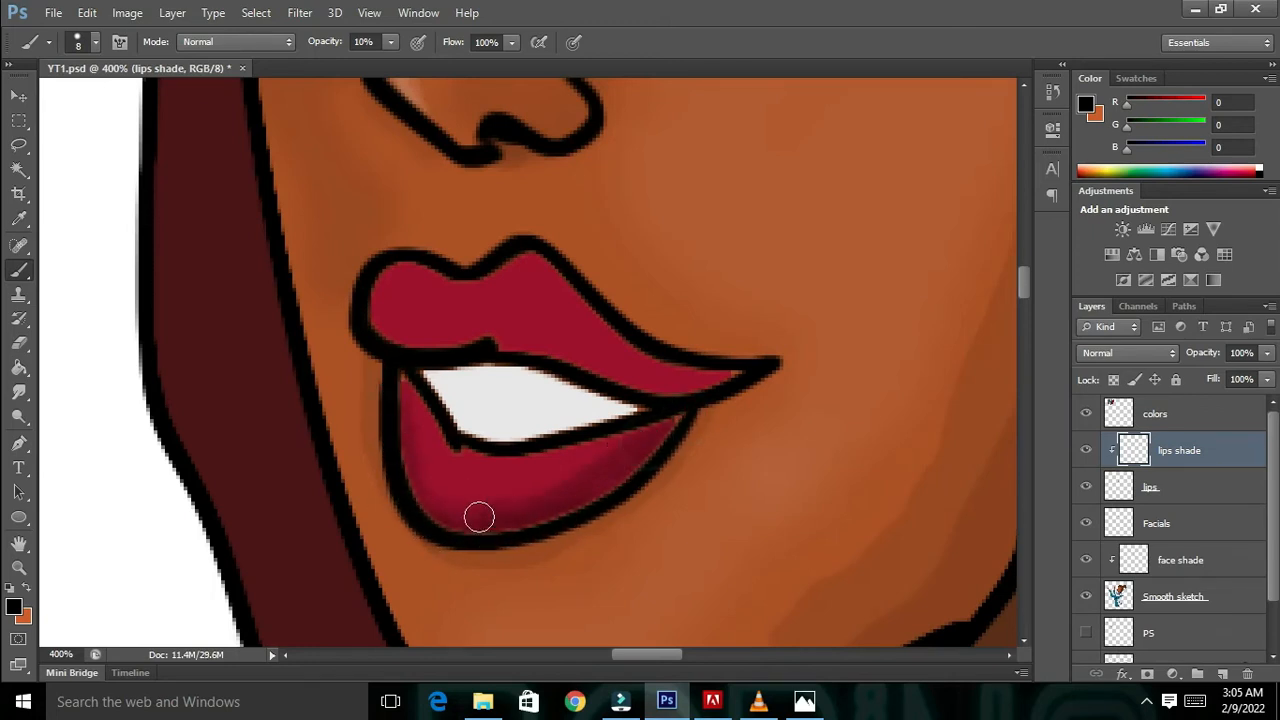
{"action": "mouse_move", "coordinate": [737, 369]}
{"action": "left_mouse_down"}
{"action": "mouse_move", "coordinate": [536, 253]}
{"action": "mouse_move", "coordinate": [562, 287]}
{"action": "mouse_move", "coordinate": [404, 259]}
{"action": "mouse_move", "coordinate": [380, 325]}
{"action": "mouse_move", "coordinate": [697, 383]}
{"action": "mouse_move", "coordinate": [497, 277]}
{"action": "mouse_move", "coordinate": [543, 263]}
{"action": "mouse_move", "coordinate": [628, 450]}
{"action": "mouse_move", "coordinate": [537, 500]}
{"action": "mouse_move", "coordinate": [654, 374]}
{"action": "mouse_move", "coordinate": [374, 306]}
{"action": "mouse_move", "coordinate": [727, 428]}
{"action": "left_mouse_up"}
{"action": "key", "text": "ctrl+0"}
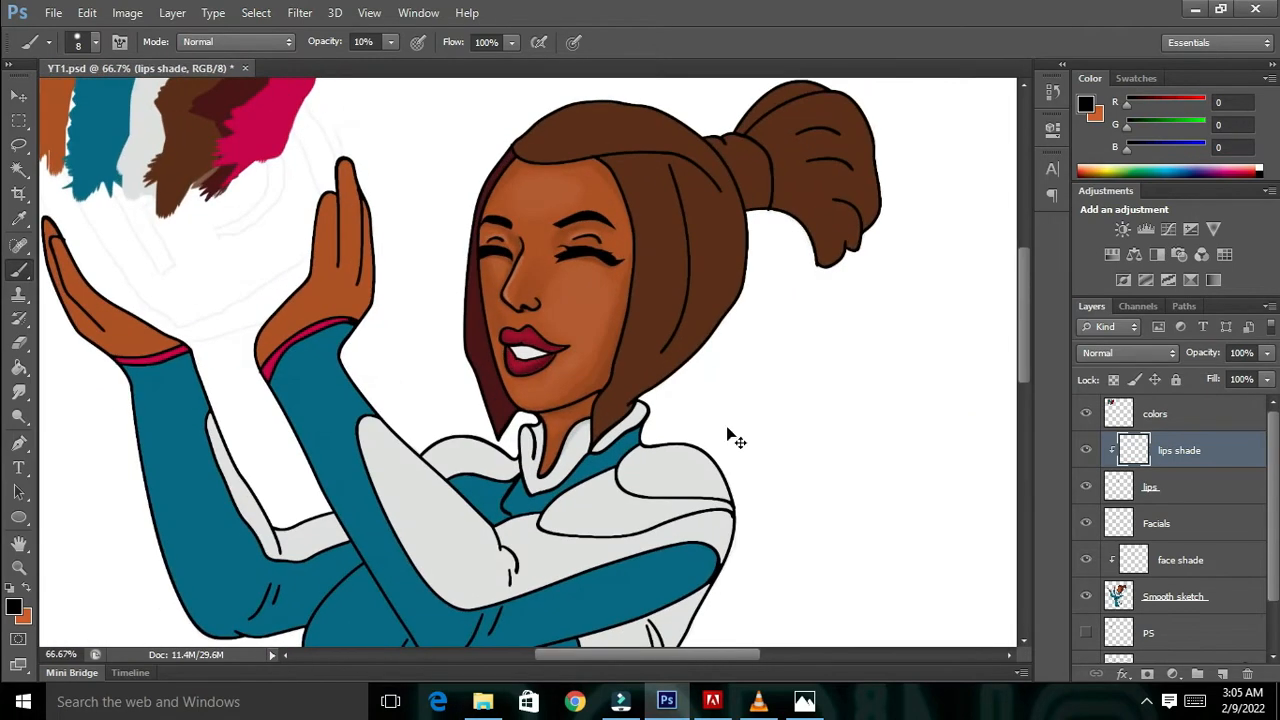
- Set the foreground colour to white and the brush size to 2 px, and paint fine highlights on the lower lip
{"action": "key", "text": "ctrl+plus"}
{"action": "key", "text": "ctrl+plus"}
{"action": "key", "text": "ctrl+plus"}
{"action": "left_click", "coordinate": [14, 607]}
{"action": "left_click", "coordinate": [688, 239]}
{"action": "left_click", "coordinate": [1112, 228]}
{"action": "right_click", "coordinate": [497, 390]}
{"action": "left_click_drag", "start_coordinate": [517, 482], "coordinate": [514, 484]}
{"action": "left_click_drag", "start_coordinate": [553, 291], "coordinate": [546, 294]}
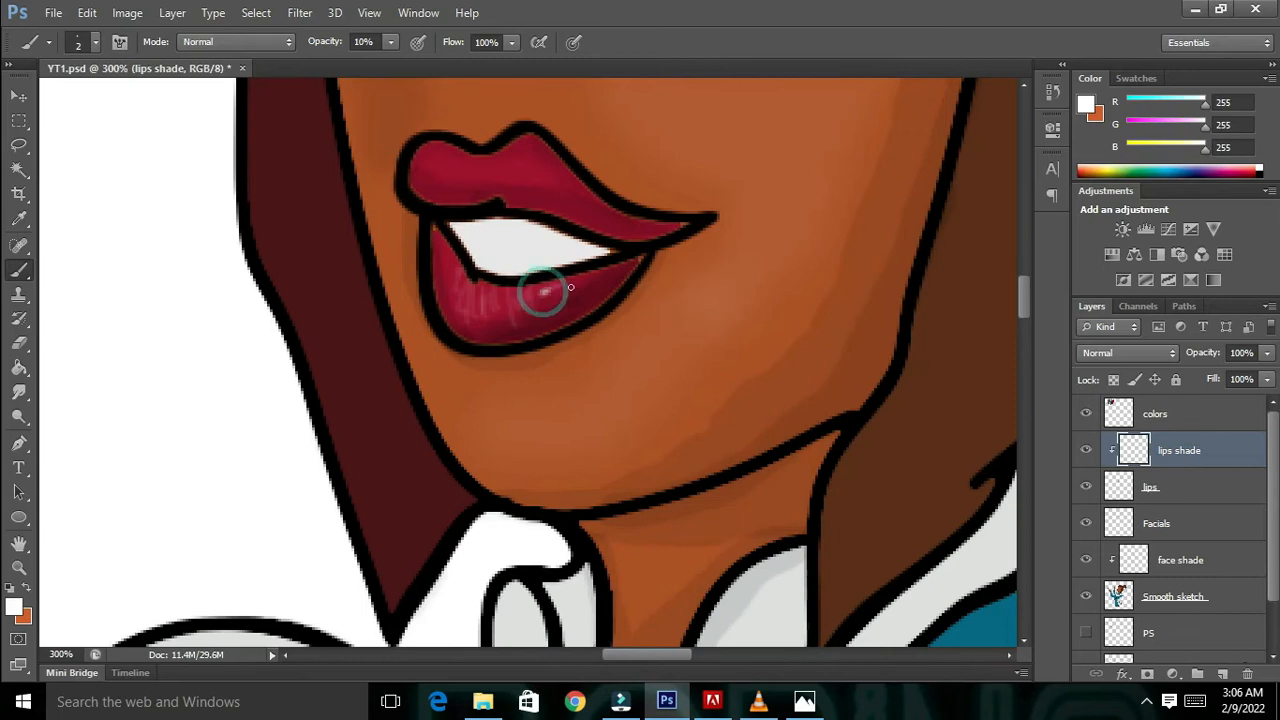
- Touch up the lower lip's highlights and add fine white highlights to the upper lip
{"action": "key", "text": "ctrl+minus"}
{"action": "key", "text": "ctrl+minus"}
{"action": "key", "text": "ctrl+minus"}
{"action": "key", "text": "ctrl+plus"}
{"action": "key", "text": "ctrl+plus"}
{"action": "key", "text": "ctrl+plus"}
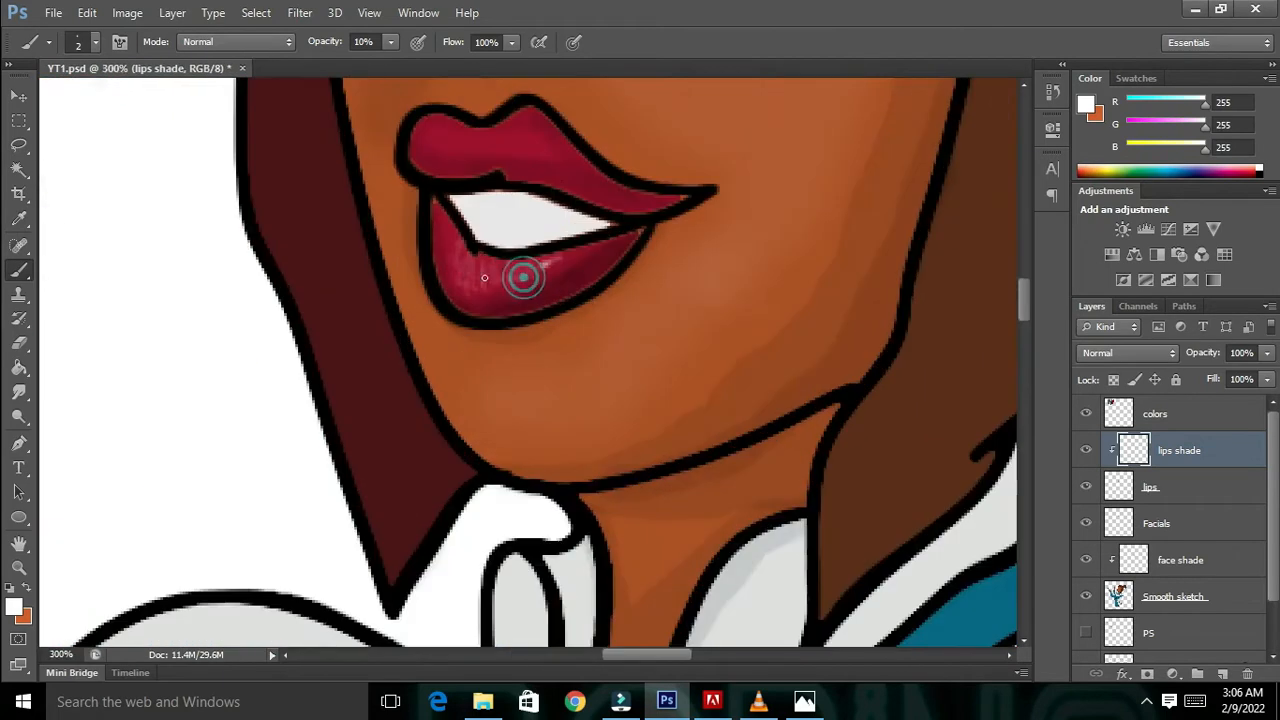
{"action": "scroll", "coordinate": [526, 277], "scroll_direction": "up", "scroll_amount": 3}
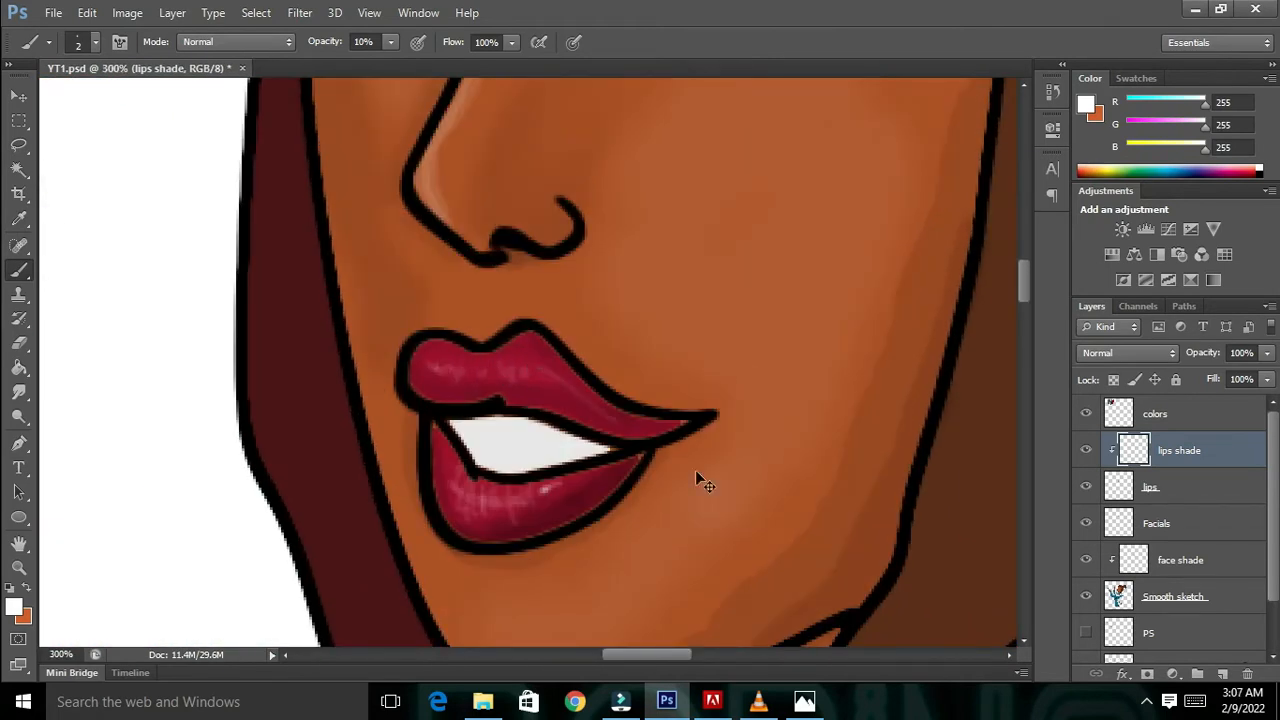
{"action": "key", "text": "ctrl+minus"}
{"action": "key", "text": "ctrl+minus"}
{"action": "key", "text": "ctrl+minus"}
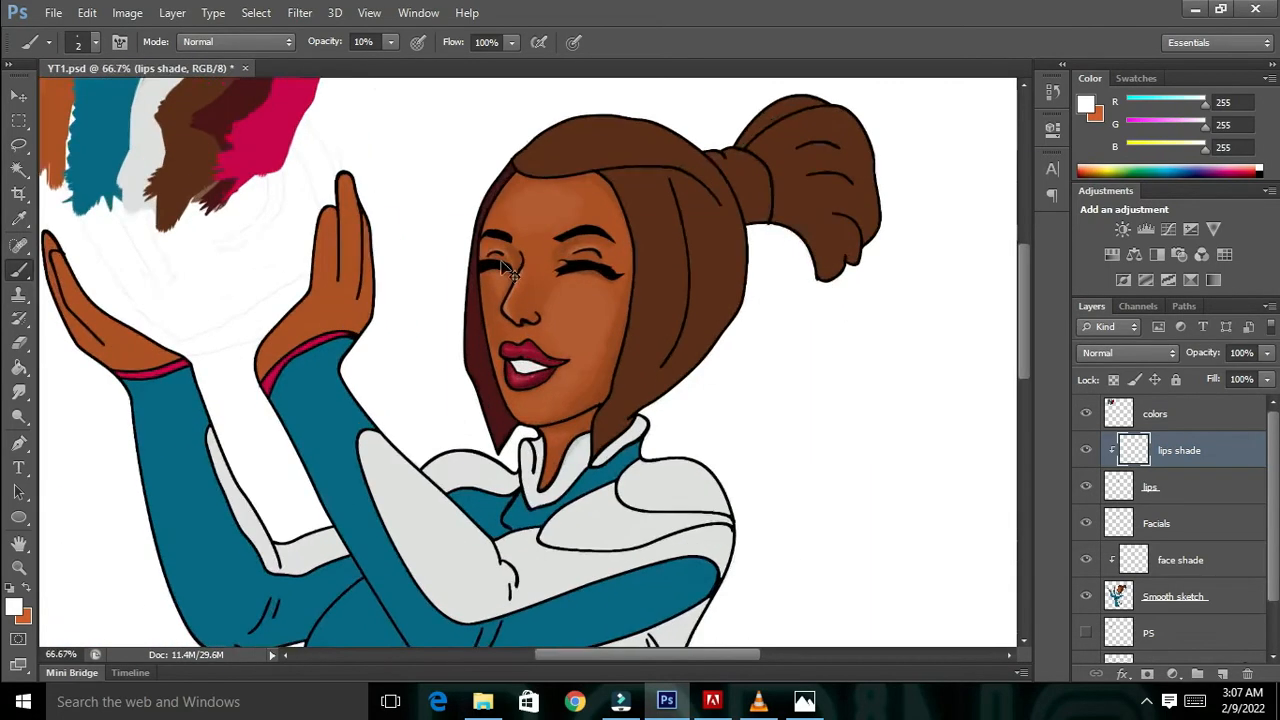
- Set the foreground colour to dark brown, RGB 49, 23, 10, and shade the edges of the teeth with a 6 px brush
{"action": "key", "text": "ctrl+plus"}
{"action": "key", "text": "ctrl+plus"}
{"action": "key", "text": "ctrl+plus"}
{"action": "left_click", "coordinate": [14, 607]}
{"action": "left_click", "coordinate": [874, 429]}
{"action": "left_click", "coordinate": [1172, 231]}
{"action": "right_click", "coordinate": [543, 413]}
{"action": "left_click", "coordinate": [601, 350]}
{"action": "mouse_move", "coordinate": [456, 392]}
{"action": "left_mouse_down"}
{"action": "mouse_move", "coordinate": [540, 434]}
{"action": "mouse_move", "coordinate": [599, 425]}
{"action": "mouse_move", "coordinate": [580, 400]}
{"action": "left_mouse_up"}
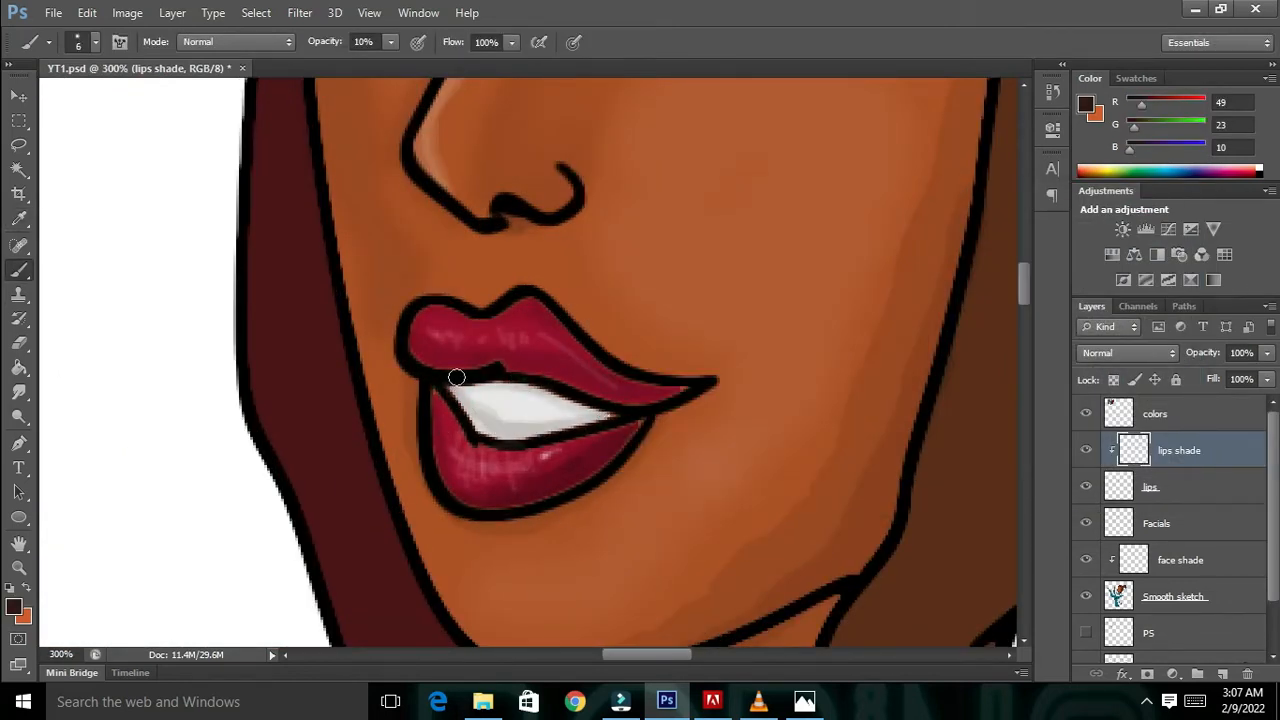
- Darken the left corner of the teeth with further dark brown strokes
{"action": "key", "text": "ctrl+minus"}
{"action": "key", "text": "ctrl+minus"}
{"action": "key", "text": "ctrl+minus"}
{"action": "key", "text": "ctrl+plus"}
{"action": "key", "text": "ctrl+plus"}
{"action": "mouse_move", "coordinate": [476, 364]}
{"action": "left_mouse_down"}
{"action": "mouse_move", "coordinate": [494, 396]}
{"action": "mouse_move", "coordinate": [522, 409]}
{"action": "left_mouse_up"}
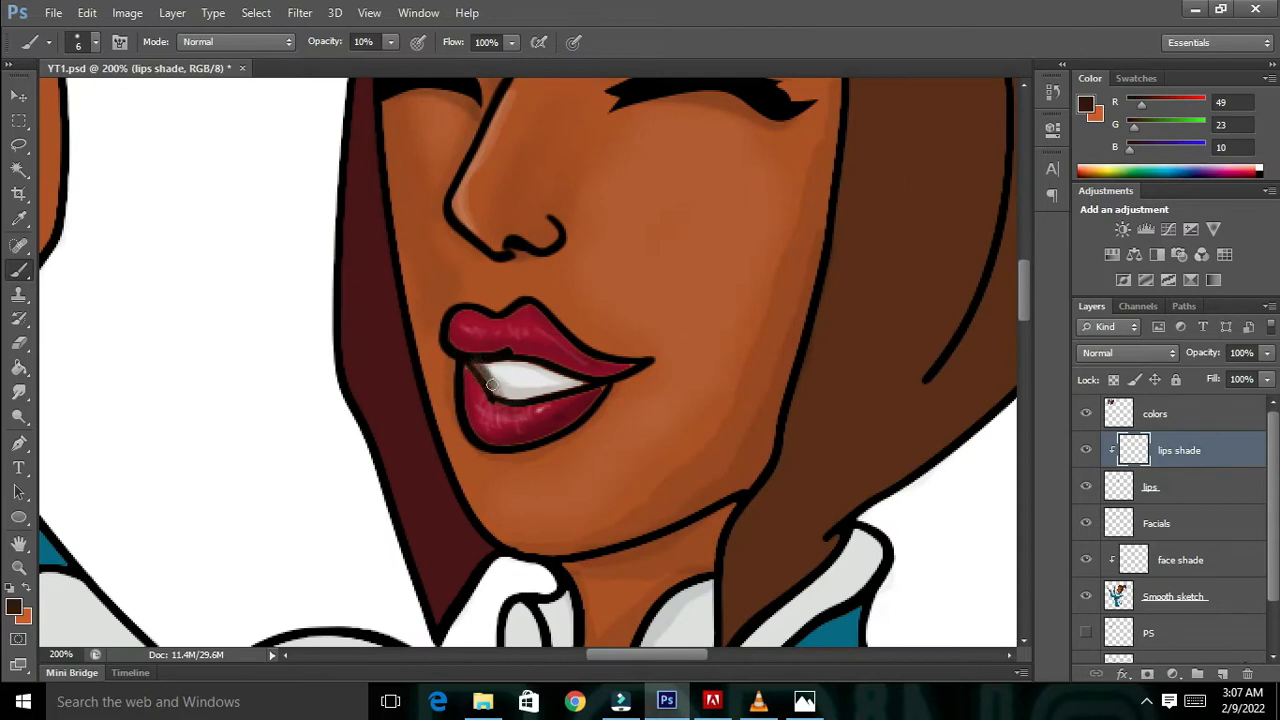
- Shade the main hair on the face shade layer in dark brown, using a 36 px bristle brush at 13% opacity
{"action": "key", "text": "ctrl+minus"}
{"action": "key", "text": "ctrl+minus"}
{"action": "key", "text": "ctrl+minus"}
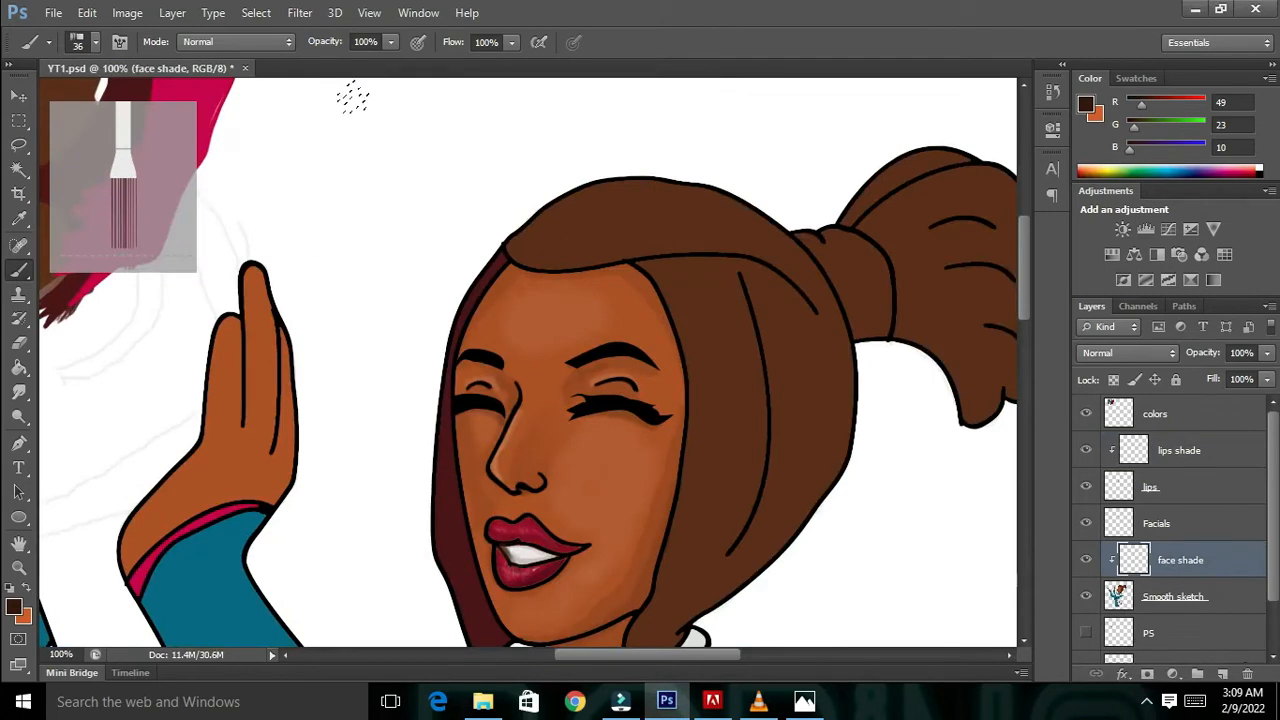
{"action": "left_click_drag", "start_coordinate": [390, 41], "coordinate": [308, 68]}
{"action": "scroll", "coordinate": [838, 425], "scroll_direction": "down", "scroll_amount": 3}
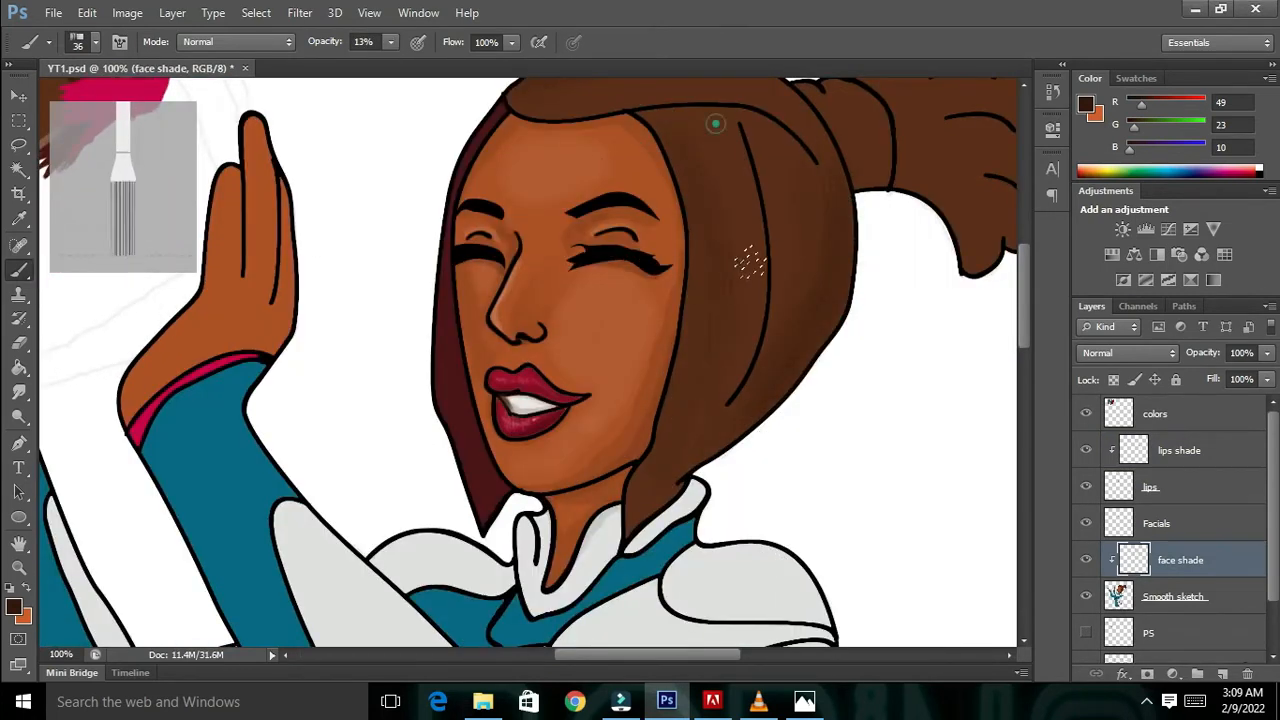
{"action": "key", "text": "ctrl+minus"}
{"action": "key", "text": "ctrl+plus"}
{"action": "scroll", "coordinate": [714, 424], "scroll_direction": "up", "scroll_amount": 3}
{"action": "left_click_drag", "start_coordinate": [680, 277], "coordinate": [685, 568]}
{"action": "scroll", "coordinate": [840, 350], "scroll_direction": "down", "scroll_amount": 3}
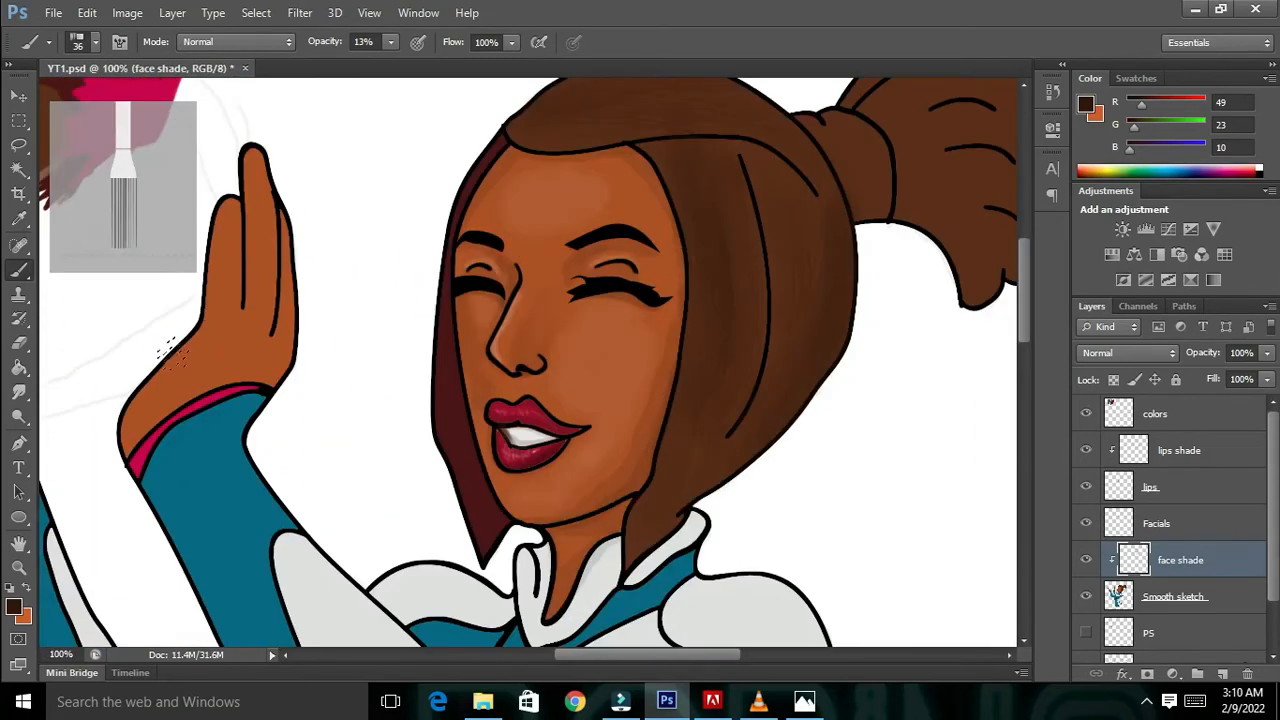
- Switch to a soft round 36 px brush and shade the hair and the base of the ponytail in dark brown
{"action": "right_click", "coordinate": [522, 256]}
{"action": "double_click", "coordinate": [569, 386]}
{"action": "mouse_move", "coordinate": [779, 230]}
{"action": "left_mouse_down"}
{"action": "mouse_move", "coordinate": [802, 313]}
{"action": "mouse_move", "coordinate": [829, 334]}
{"action": "mouse_move", "coordinate": [689, 499]}
{"action": "mouse_move", "coordinate": [843, 267]}
{"action": "left_mouse_up"}
{"action": "scroll", "coordinate": [599, 240], "scroll_direction": "up", "scroll_amount": 3}
{"action": "mouse_move", "coordinate": [868, 369]}
{"action": "left_mouse_down"}
{"action": "mouse_move", "coordinate": [884, 352]}
{"action": "mouse_move", "coordinate": [885, 311]}
{"action": "left_mouse_up"}
{"action": "right_click", "coordinate": [893, 401]}
{"action": "left_click", "coordinate": [874, 375]}
{"action": "mouse_move", "coordinate": [811, 266]}
{"action": "left_mouse_down"}
{"action": "mouse_move", "coordinate": [854, 282]}
{"action": "mouse_move", "coordinate": [810, 269]}
{"action": "mouse_move", "coordinate": [857, 351]}
{"action": "left_mouse_up"}
- Set the foreground colour to black and darken the upper and lower edges of the band at the ponytail's base
{"action": "left_click_drag", "start_coordinate": [616, 656], "coordinate": [692, 656]}
{"action": "key", "text": "ctrl+plus"}
{"action": "left_click", "coordinate": [14, 607]}
{"action": "left_click", "coordinate": [728, 475]}
{"action": "left_click", "coordinate": [1131, 226]}
{"action": "left_click_drag", "start_coordinate": [451, 340], "coordinate": [420, 350]}
{"action": "left_click_drag", "start_coordinate": [354, 197], "coordinate": [349, 168]}
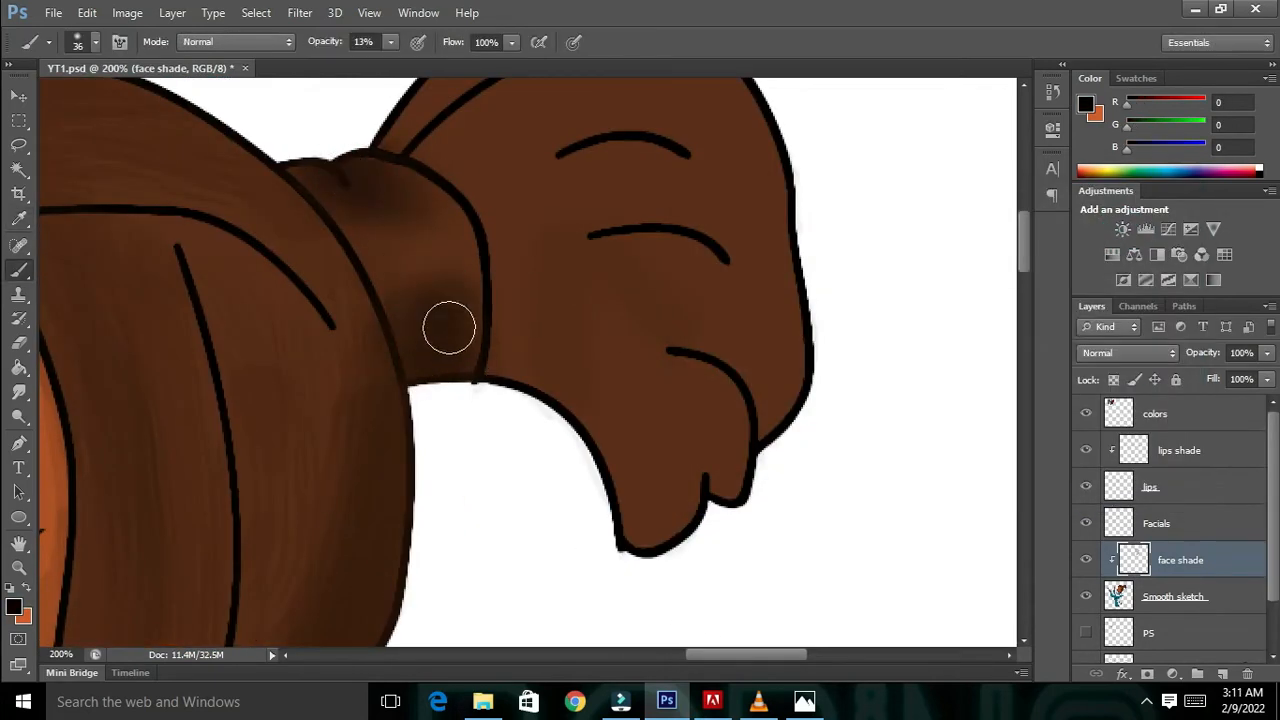
{"action": "left_click_drag", "start_coordinate": [403, 354], "coordinate": [426, 386]}
- Darken the lower edge of the main hair and the area along its inner strand line with black
{"action": "key", "text": "ctrl+minus"}
{"action": "key", "text": "ctrl+minus"}
{"action": "key", "text": "ctrl+minus"}
{"action": "key", "text": "ctrl+minus"}
{"action": "key", "text": "ctrl+plus"}
{"action": "key", "text": "ctrl+plus"}
{"action": "left_click_drag", "start_coordinate": [437, 505], "coordinate": [453, 497]}
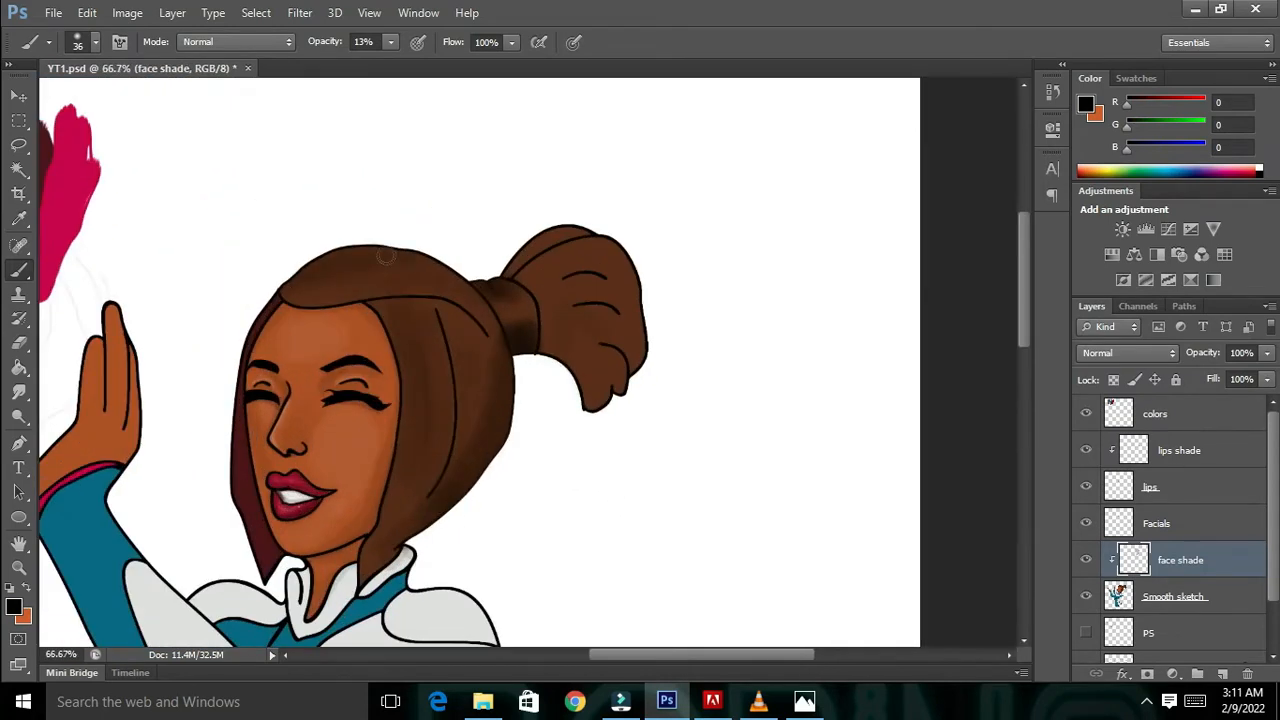
{"action": "left_click_drag", "start_coordinate": [441, 331], "coordinate": [458, 452]}
- Shade the lower part of the ponytail with black, reducing the brush size to 20 px
{"action": "left_click_drag", "start_coordinate": [543, 354], "coordinate": [590, 382]}
{"action": "right_click", "coordinate": [590, 382]}
{"action": "left_click_drag", "start_coordinate": [642, 449], "coordinate": [637, 449]}
{"action": "left_click", "coordinate": [582, 393]}
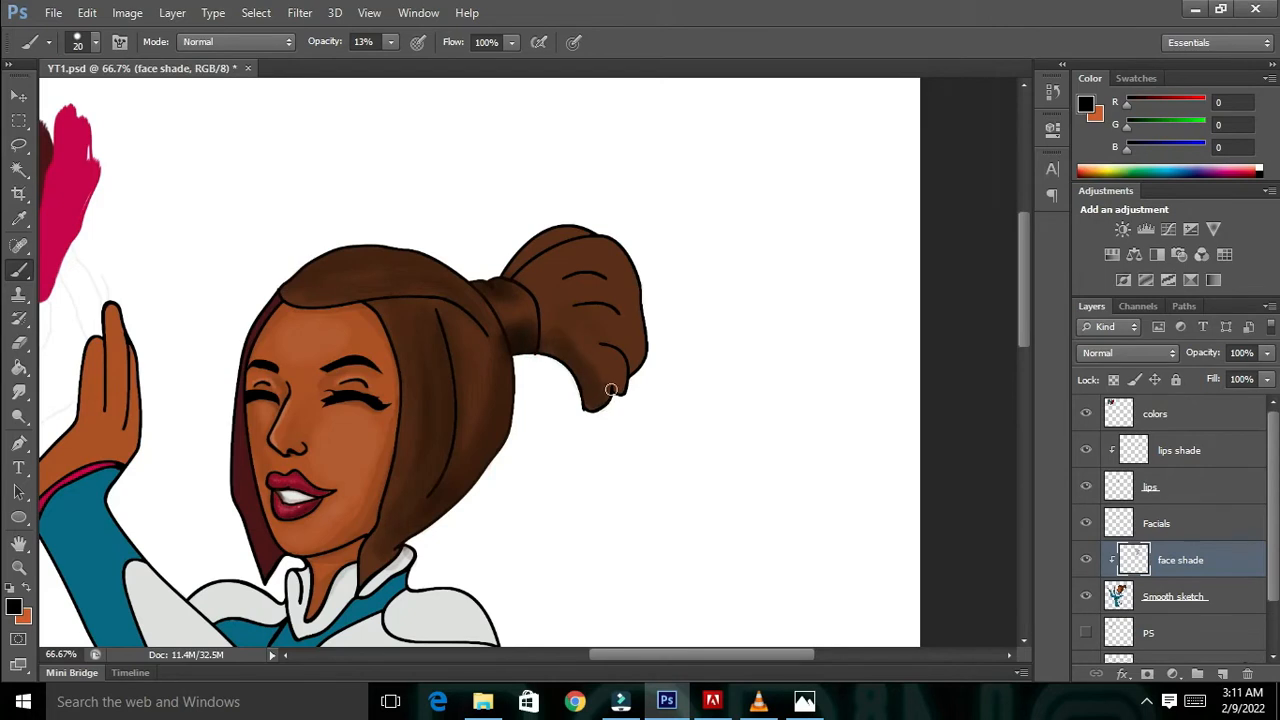
{"action": "left_click_drag", "start_coordinate": [617, 354], "coordinate": [637, 351]}
- Add further black shading along the ponytail's strands and save the document
{"action": "key", "text": "ctrl+minus"}
{"action": "mouse_move", "coordinate": [620, 410]}
{"action": "left_mouse_down"}
{"action": "mouse_move", "coordinate": [800, 154]}
{"action": "mouse_move", "coordinate": [433, 353]}
{"action": "left_mouse_up"}
{"action": "right_click", "coordinate": [408, 300]}
{"action": "left_click", "coordinate": [442, 394]}
{"action": "left_click", "coordinate": [405, 232]}
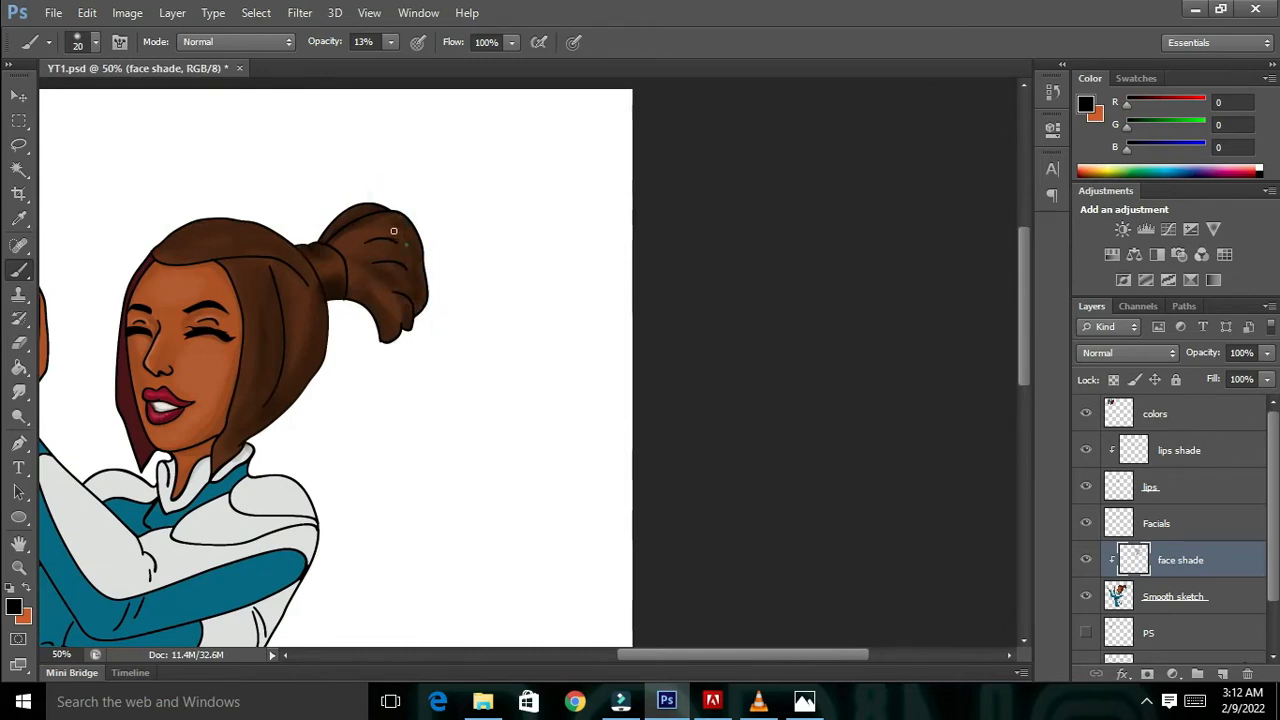
{"action": "key", "text": "ctrl+minus"}
{"action": "key", "text": "ctrl+minus"}
{"action": "key", "text": "ctrl+s"}
- Set the foreground colour to white and paint soft highlights on the ponytail, undoing the last stroke
{"action": "key", "text": "ctrl+plus"}
{"action": "key", "text": "ctrl+plus"}
{"action": "key", "text": "ctrl+plus"}
{"action": "scroll", "coordinate": [795, 181], "scroll_direction": "up", "scroll_amount": 3}
{"action": "left_click", "coordinate": [1086, 104]}
{"action": "left_click", "coordinate": [1134, 226]}
{"action": "left_click_drag", "start_coordinate": [737, 157], "coordinate": [828, 157]}
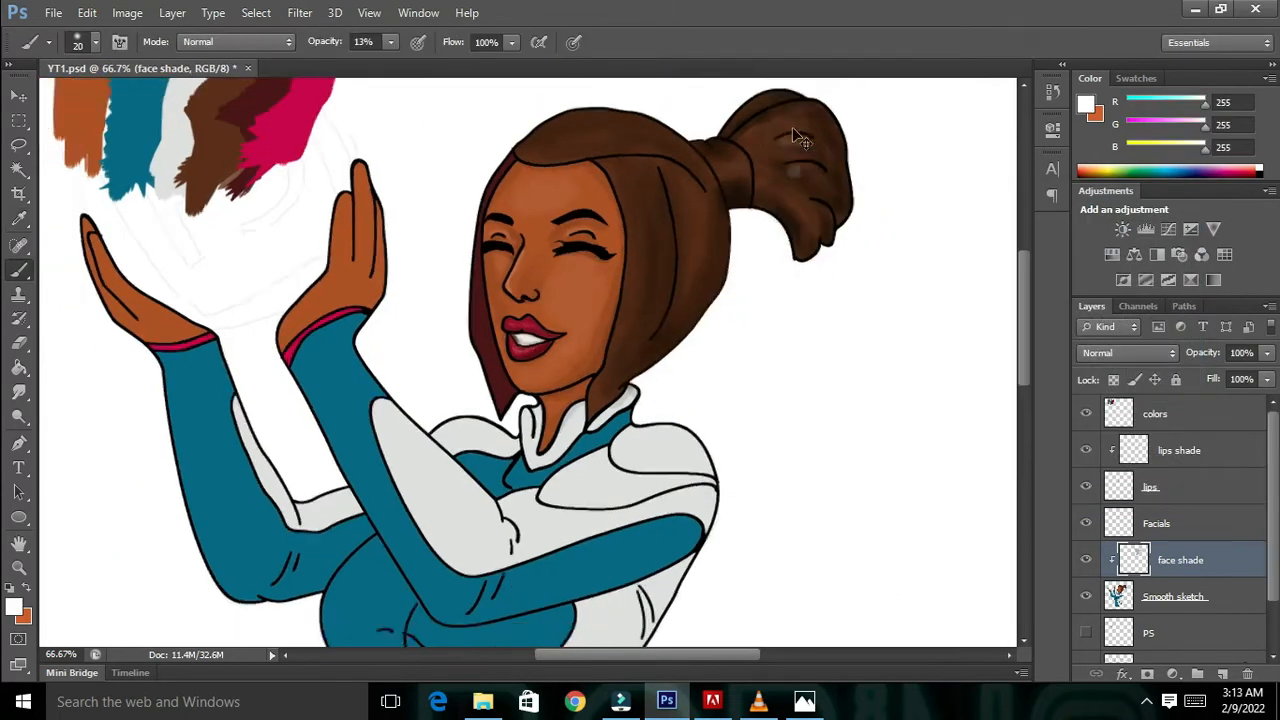
{"action": "key", "text": "ctrl+minus"}
{"action": "key", "text": "ctrl+minus"}
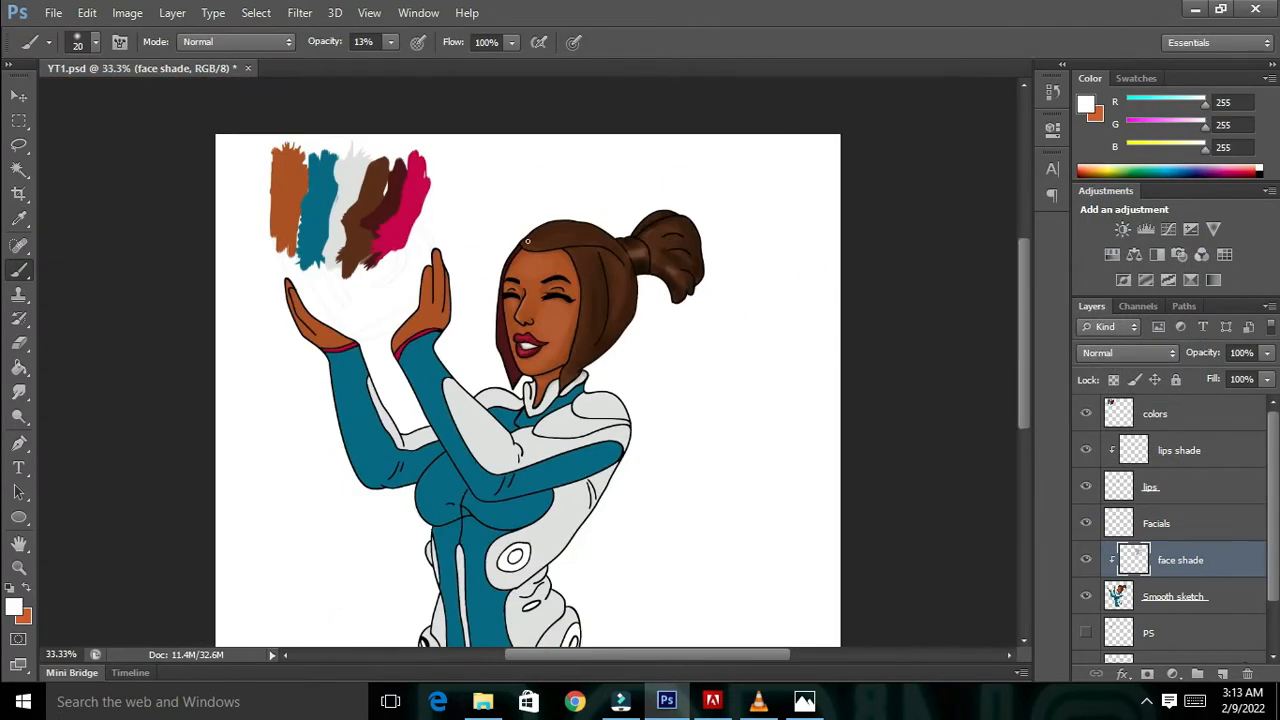
{"action": "key", "text": "ctrl+plus"}
{"action": "key", "text": "ctrl+z"}
{"action": "key", "text": "ctrl+plus"}
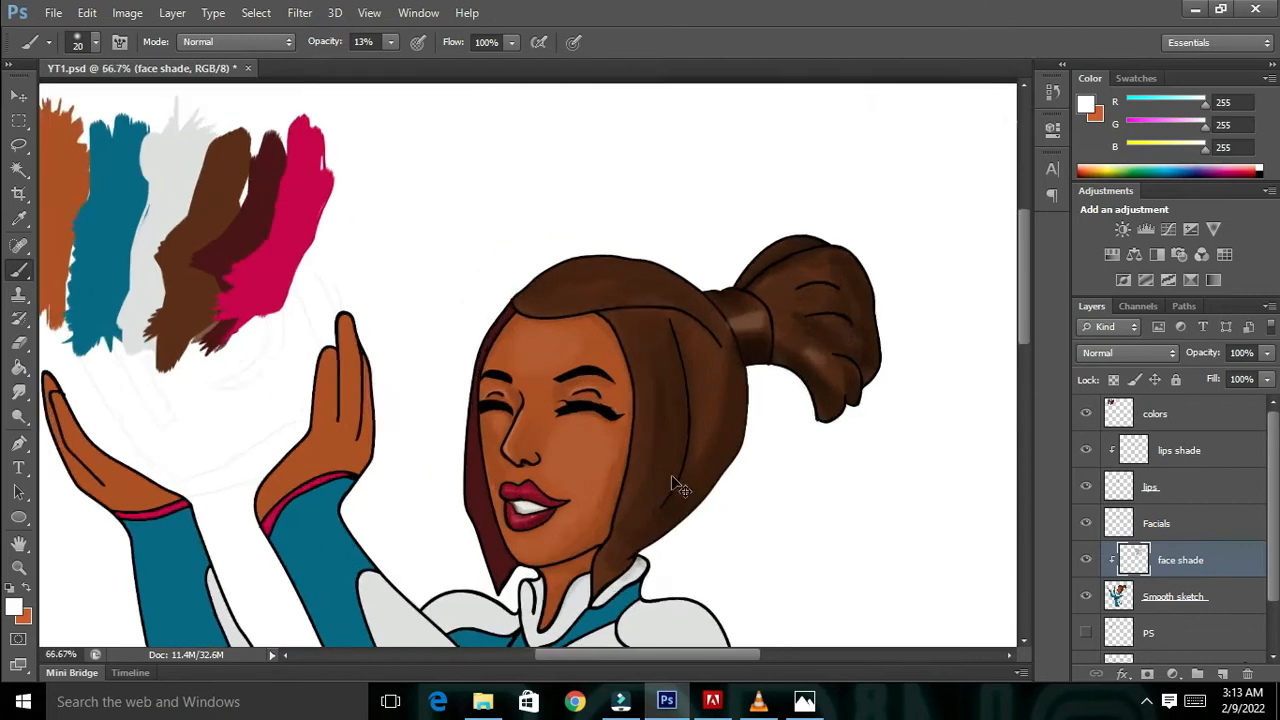
- Set the brush size to 9 px and add finer white highlights to the ponytail
{"action": "key", "text": "ctrl+plus"}
{"action": "key", "text": "ctrl+plus"}
{"action": "right_click", "coordinate": [672, 477]}
{"action": "type", "text": "9"}
{"action": "mouse_move", "coordinate": [490, 163]}
{"action": "left_mouse_down"}
{"action": "mouse_move", "coordinate": [531, 206]}
{"action": "mouse_move", "coordinate": [600, 209]}
{"action": "mouse_move", "coordinate": [900, 180]}
{"action": "left_mouse_up"}
{"action": "key", "text": "ctrl+minus"}
{"action": "key", "text": "ctrl+minus"}
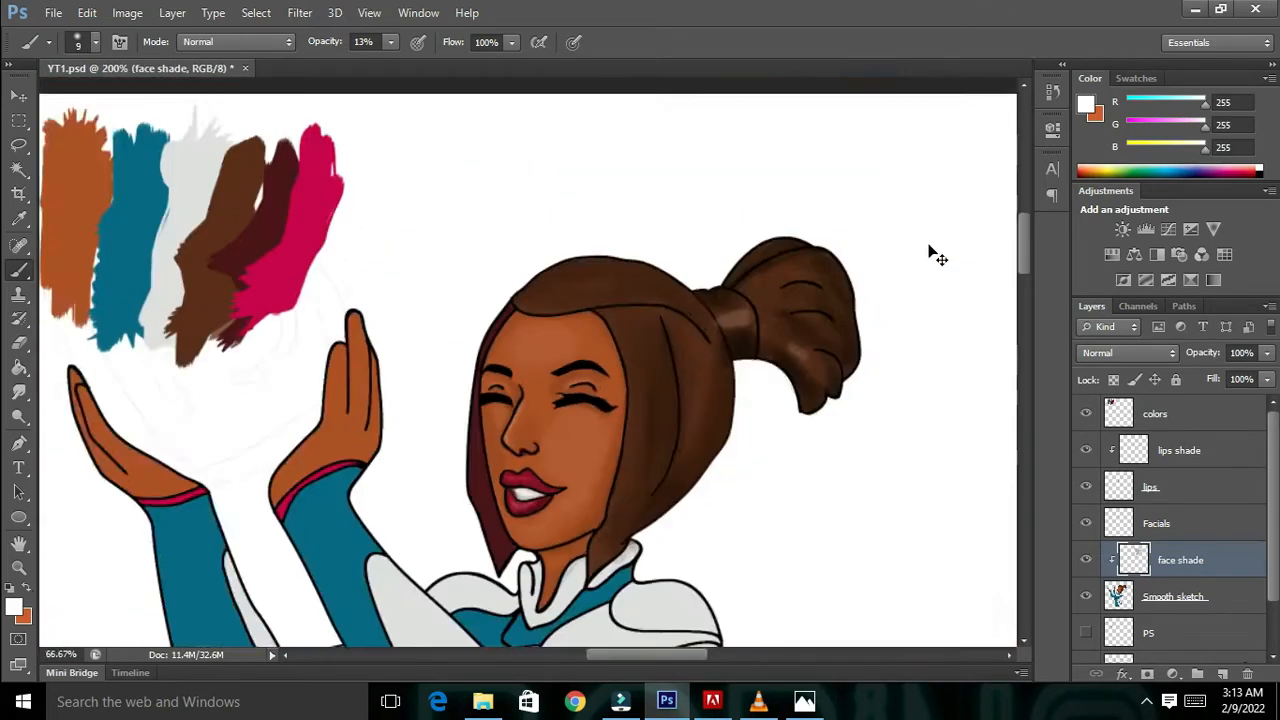
{"action": "key", "text": "ctrl+minus"}
{"action": "left_click", "coordinate": [1146, 702]}
{"action": "right_click", "coordinate": [1146, 664]}
{"action": "left_click", "coordinate": [1120, 678]}
- Switch to a 26 px flat bristle brush and paint streaky white highlights on the crown and side of the hair
{"action": "right_click", "coordinate": [461, 335]}
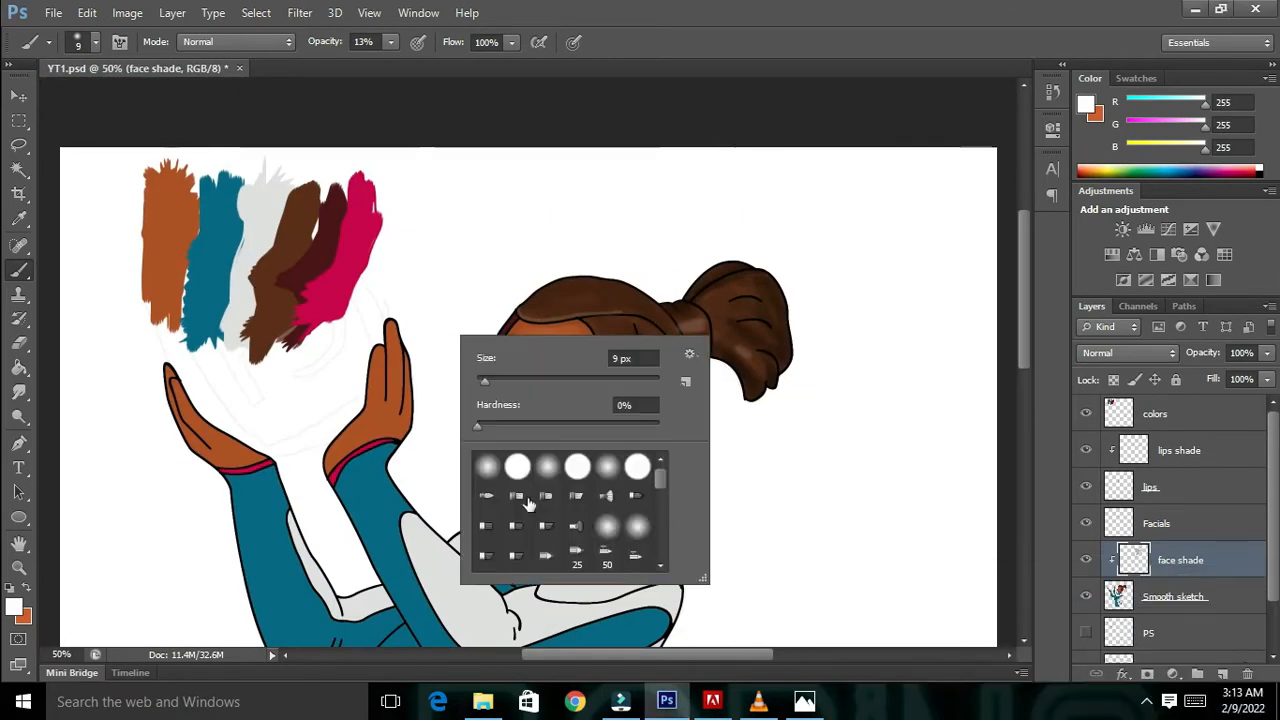
{"action": "left_click", "coordinate": [526, 501]}
{"action": "key", "text": "Return"}
{"action": "right_click", "coordinate": [626, 304]}
{"action": "key", "text": "Return"}
{"action": "mouse_move", "coordinate": [657, 350]}
{"action": "left_mouse_down"}
{"action": "mouse_move", "coordinate": [567, 296]}
{"action": "mouse_move", "coordinate": [624, 371]}
{"action": "mouse_move", "coordinate": [616, 345]}
{"action": "mouse_move", "coordinate": [664, 408]}
{"action": "left_mouse_up"}
{"action": "left_click_drag", "start_coordinate": [600, 286], "coordinate": [620, 296]}
{"action": "key", "text": "ctrl+plus"}
{"action": "key", "text": "ctrl+plus"}
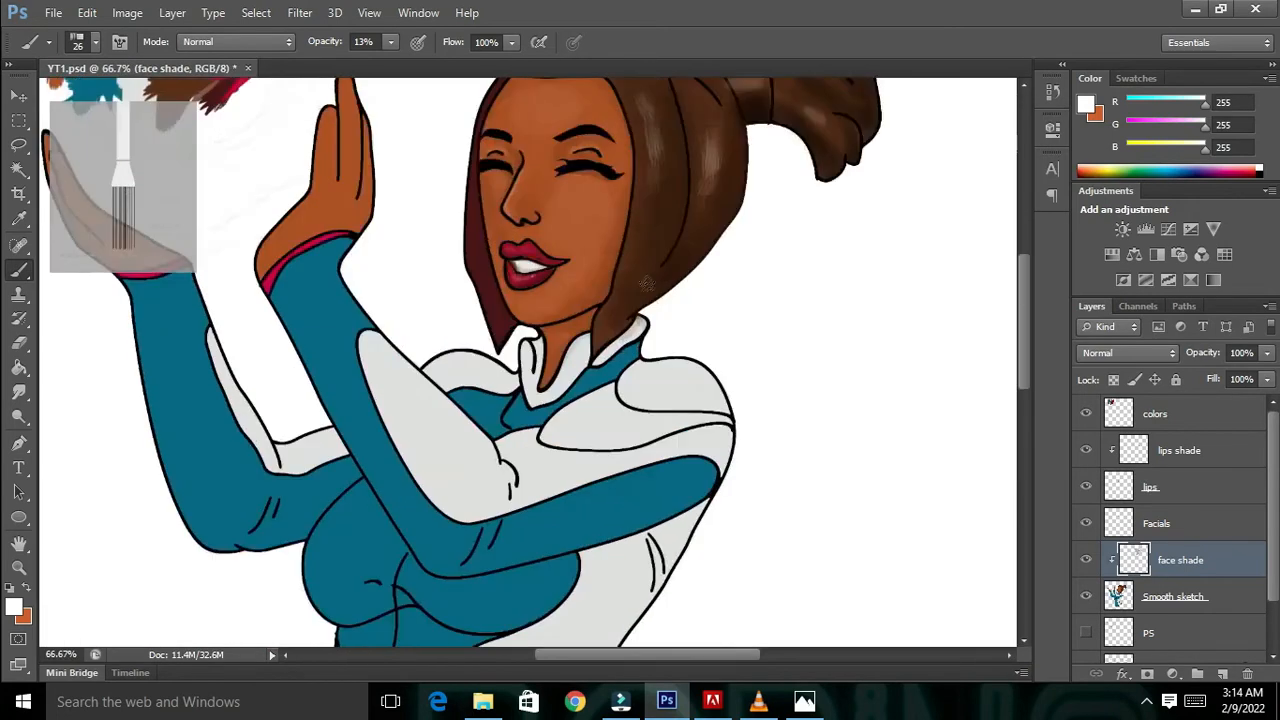
{"action": "key", "text": "ctrl+minus"}
{"action": "key", "text": "ctrl+minus"}
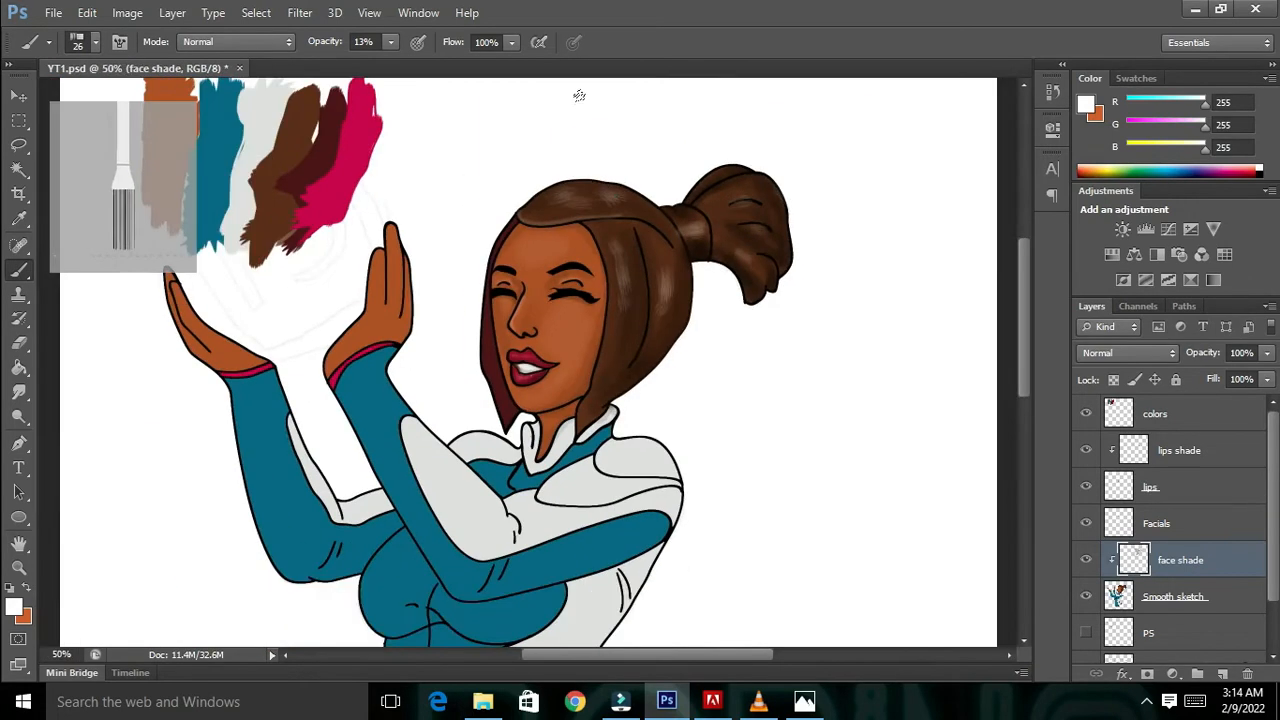
- Paint streaky white highlights along the maroon hair behind the face, from its lower tip up to the hairline
{"action": "key", "text": "ctrl+minus"}
{"action": "key", "text": "ctrl+minus"}
{"action": "key", "text": "ctrl+minus"}
{"action": "key", "text": "ctrl+plus"}
{"action": "key", "text": "ctrl+plus"}
{"action": "key", "text": "ctrl+plus"}
{"action": "key", "text": "ctrl+plus"}
{"action": "scroll", "coordinate": [588, 415], "scroll_direction": "up", "scroll_amount": 3}
{"action": "mouse_move", "coordinate": [484, 388]}
{"action": "left_mouse_down"}
{"action": "mouse_move", "coordinate": [460, 295]}
{"action": "mouse_move", "coordinate": [477, 220]}
{"action": "left_mouse_up"}
{"action": "left_click_drag", "start_coordinate": [472, 345], "coordinate": [495, 430]}
{"action": "left_click_drag", "start_coordinate": [480, 212], "coordinate": [512, 150]}
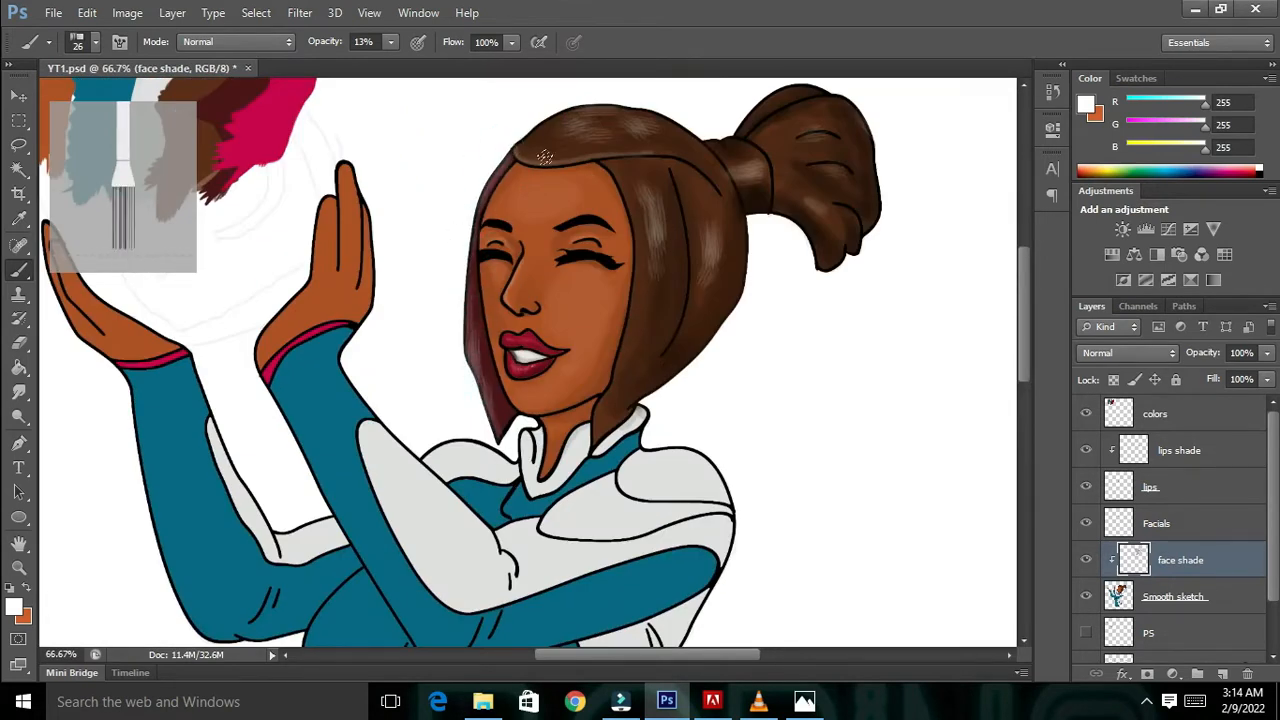
{"action": "key", "text": "ctrl+minus"}
{"action": "key", "text": "ctrl+minus"}
{"action": "key", "text": "ctrl+plus"}
{"action": "key", "text": "ctrl+plus"}
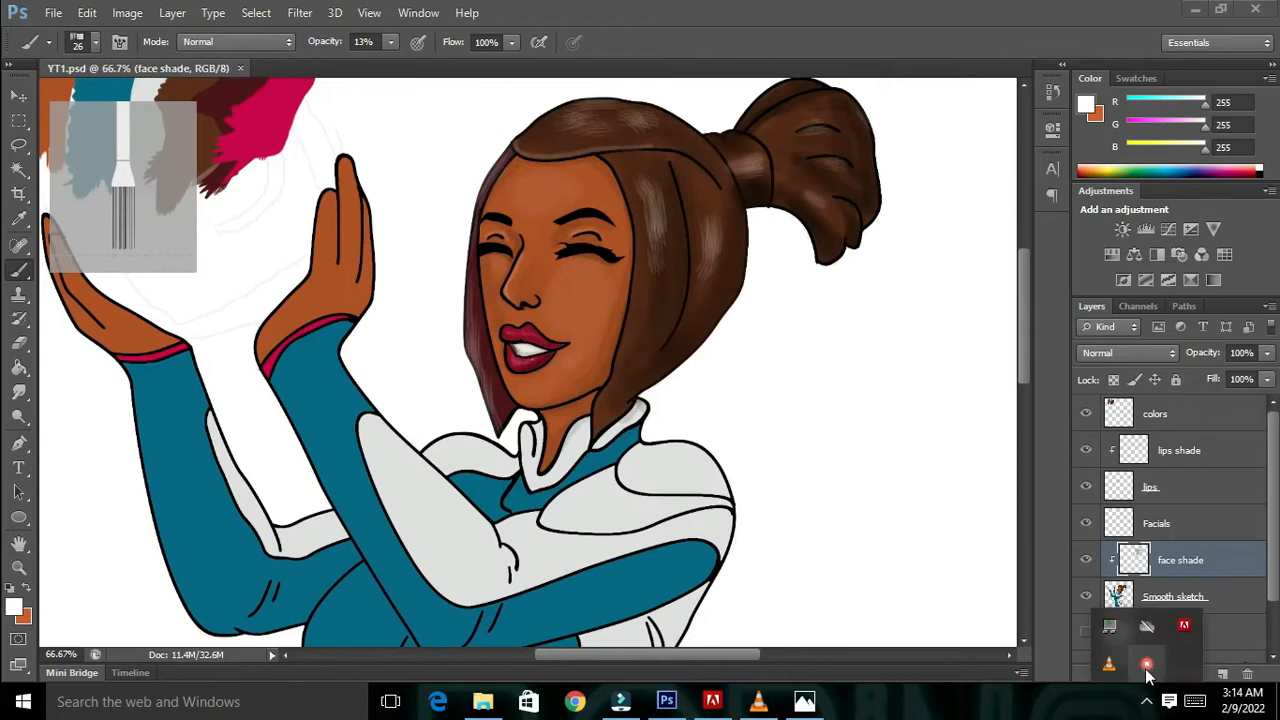
{"action": "mouse_move", "coordinate": [1043, 660]}
{"action": "left_click", "coordinate": [1221, 581]}
- Switch to a hard round 9 px brush and create a clipped layer named body shade above the face shade layer
{"action": "right_click", "coordinate": [660, 467]}
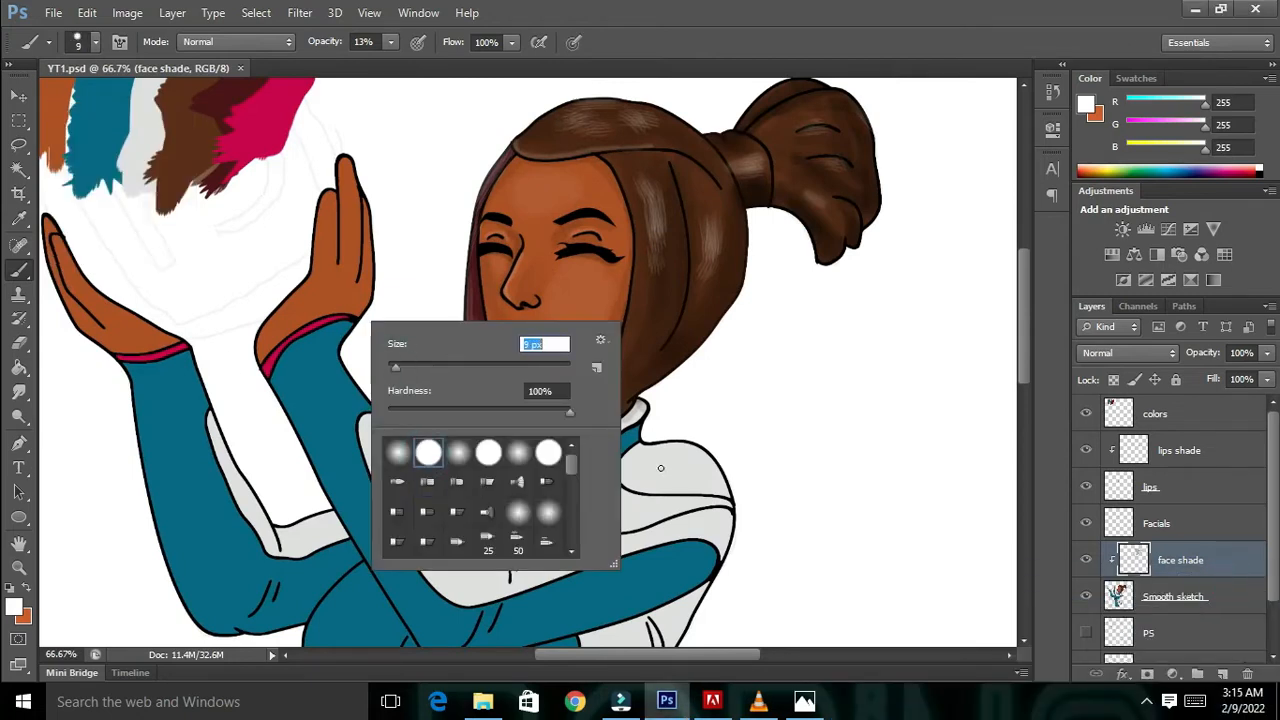
{"action": "left_click", "coordinate": [1231, 561]}
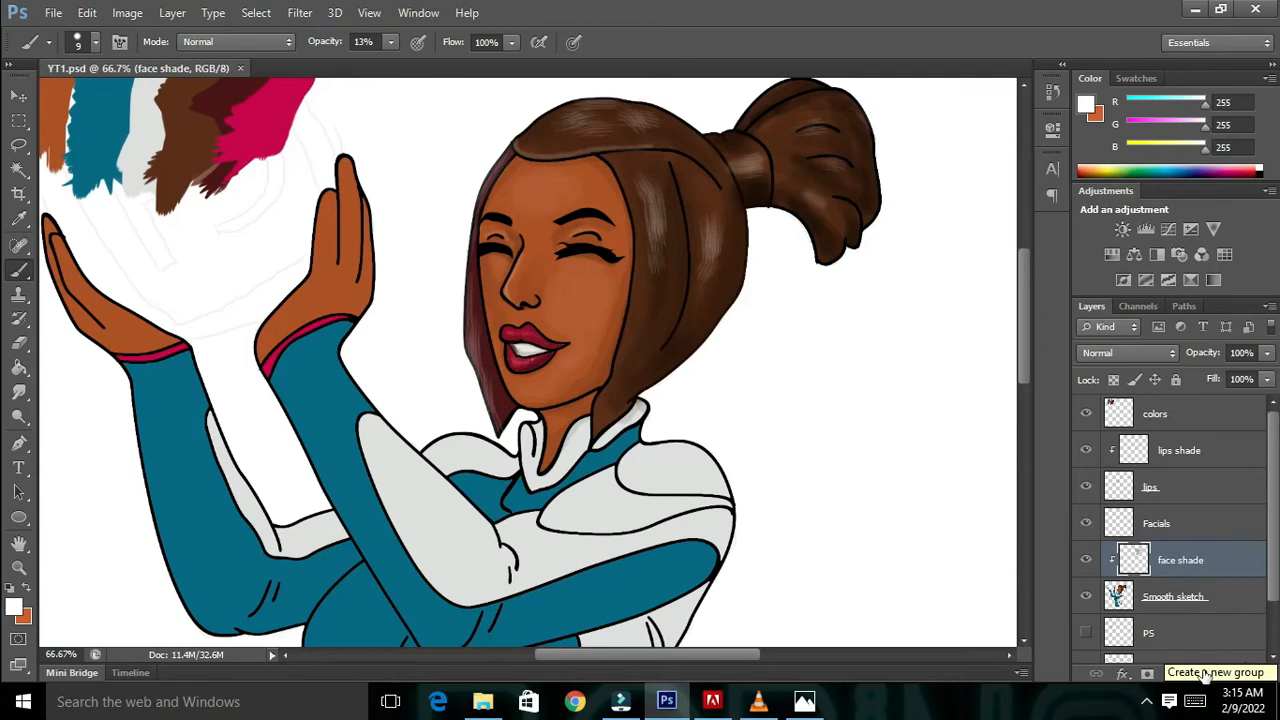
{"action": "scroll", "coordinate": [711, 269], "scroll_direction": "down", "scroll_amount": 3}
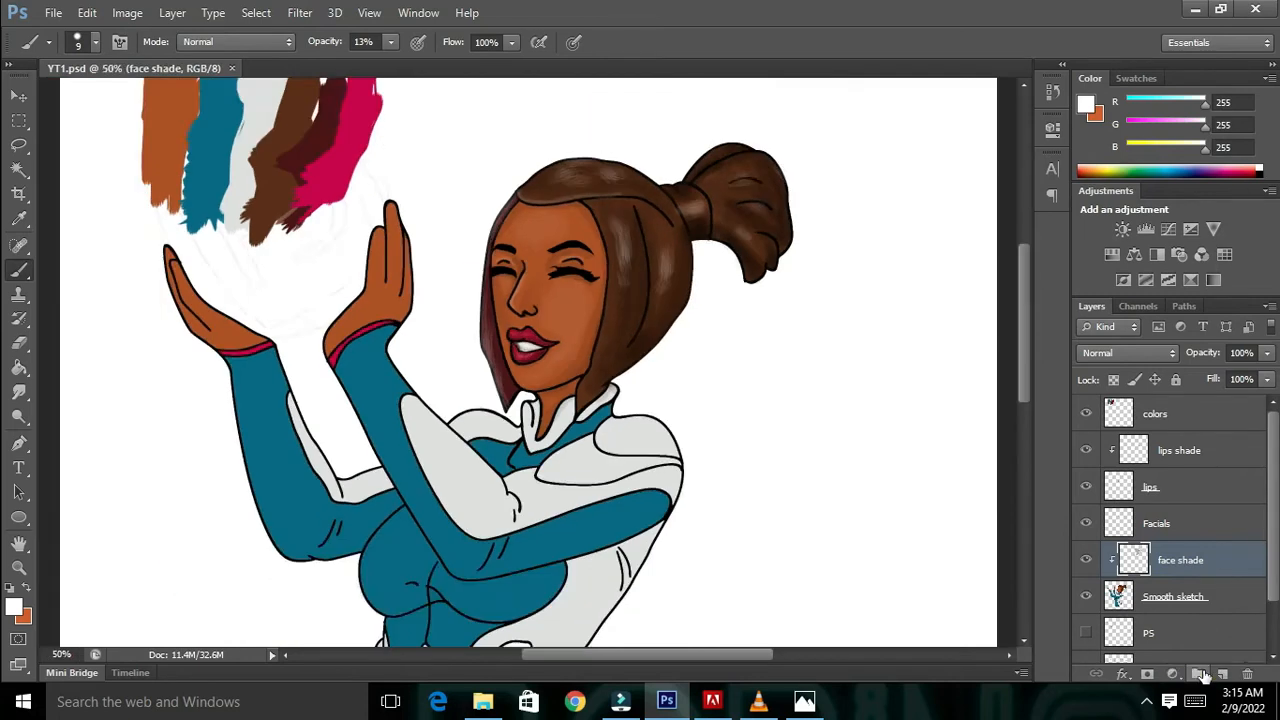
{"action": "scroll", "coordinate": [711, 269], "scroll_direction": "up", "scroll_amount": 4}
{"action": "left_click", "coordinate": [1209, 674]}
{"action": "double_click", "coordinate": [1160, 560]}
{"action": "type", "text": "body shade"}
{"action": "key", "text": "Return"}
{"action": "key", "text": "ctrl+alt+g"}
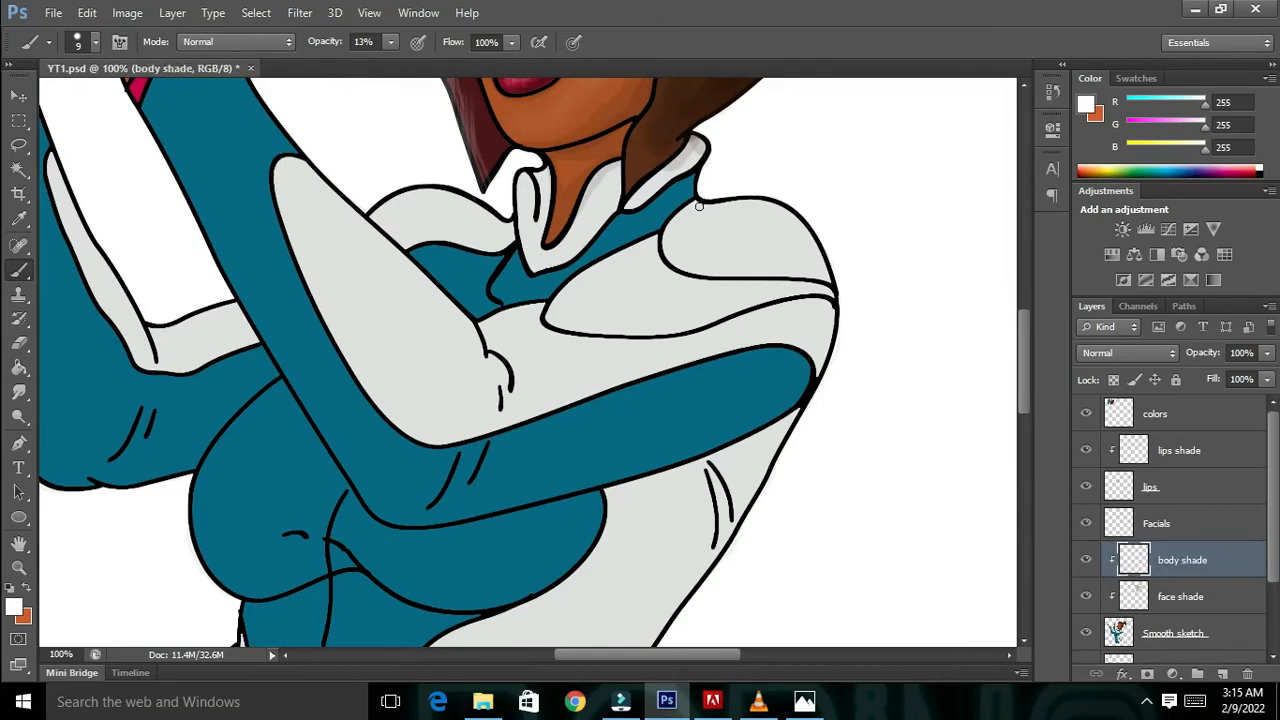
- Set the foreground colour to black and shade the white shoulder pad at 13% opacity, undoing the last two strokes
{"action": "left_click", "coordinate": [16, 606]}
{"action": "left_click", "coordinate": [688, 475]}
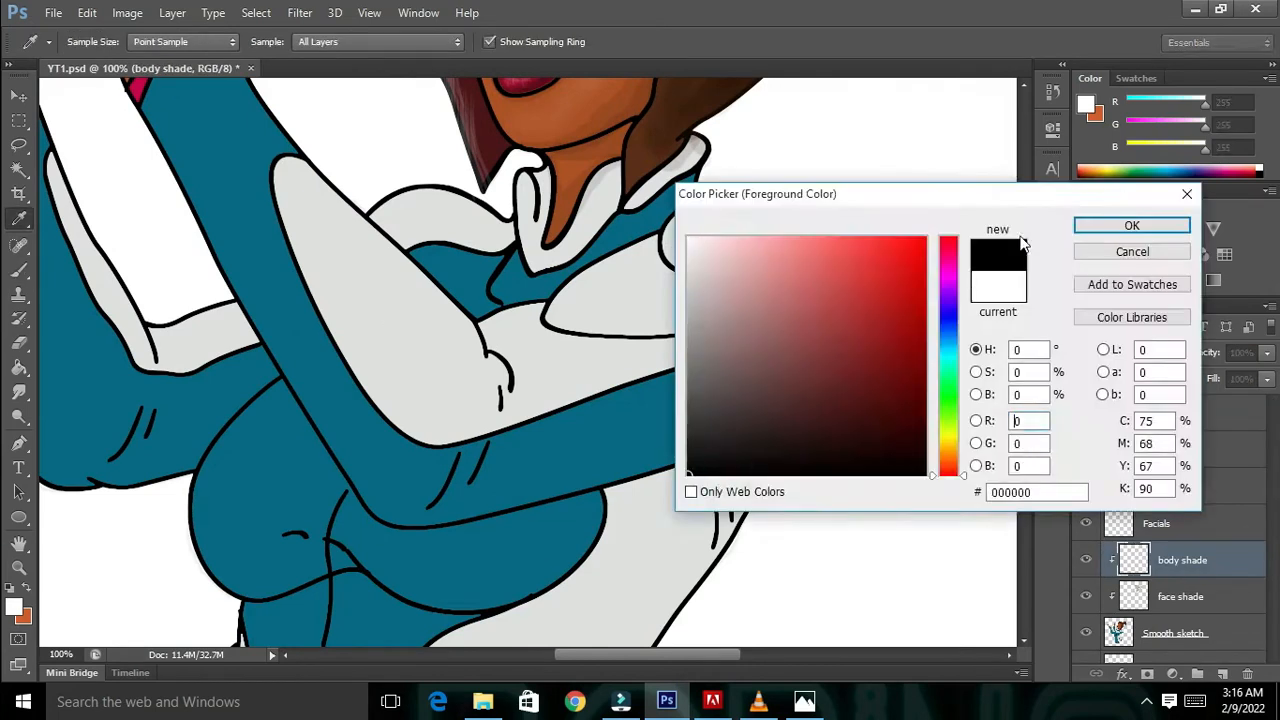
{"action": "key", "text": "Return"}
{"action": "mouse_move", "coordinate": [831, 282]}
{"action": "left_mouse_down"}
{"action": "mouse_move", "coordinate": [687, 271]}
{"action": "mouse_move", "coordinate": [800, 267]}
{"action": "left_mouse_up"}
{"action": "mouse_move", "coordinate": [748, 207]}
{"action": "left_mouse_down"}
{"action": "mouse_move", "coordinate": [808, 243]}
{"action": "mouse_move", "coordinate": [830, 281]}
{"action": "mouse_move", "coordinate": [734, 204]}
{"action": "left_mouse_up"}
{"action": "key", "text": "ctrl+alt+z"}
{"action": "key", "text": "ctrl+alt+z"}
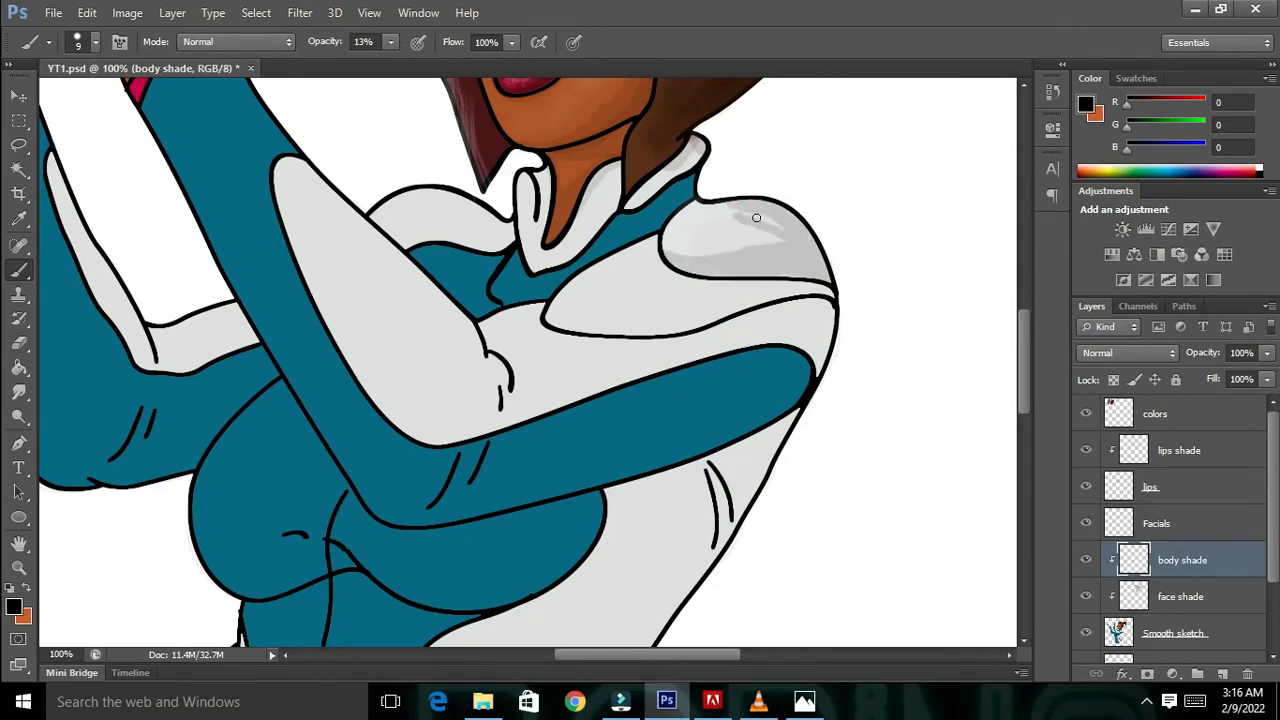
- Shade the lower part of the white upper-arm panel beneath the shoulder pad with black
{"action": "key", "text": "ctrl+minus"}
{"action": "key", "text": "ctrl+minus"}
{"action": "key", "text": "ctrl+plus"}
{"action": "key", "text": "ctrl+plus"}
{"action": "left_click_drag", "start_coordinate": [792, 293], "coordinate": [679, 331]}
{"action": "mouse_move", "coordinate": [552, 330]}
{"action": "left_mouse_down"}
{"action": "mouse_move", "coordinate": [710, 299]}
{"action": "mouse_move", "coordinate": [667, 293]}
{"action": "left_mouse_up"}
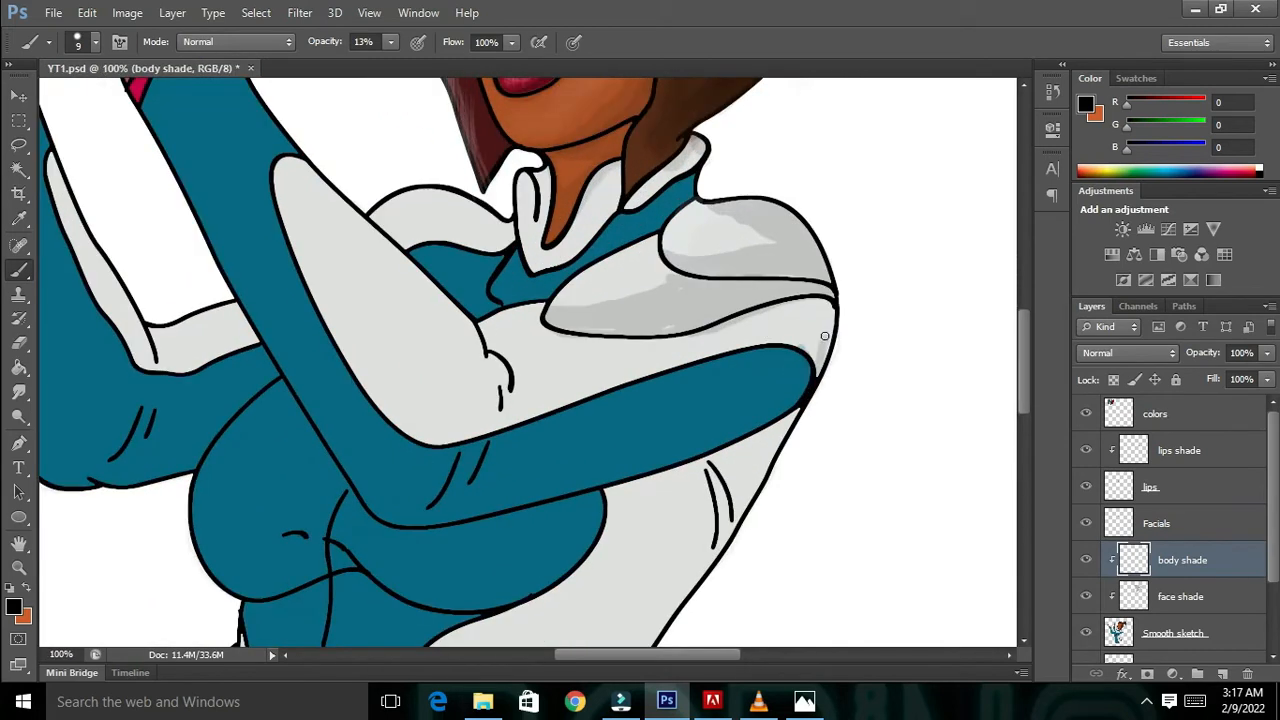
- Shade the white sleeve section from the back of the shoulder down to the elbow with black
{"action": "left_click_drag", "start_coordinate": [825, 336], "coordinate": [802, 311]}
{"action": "mouse_move", "coordinate": [705, 330]}
{"action": "left_mouse_down"}
{"action": "mouse_move", "coordinate": [808, 331]}
{"action": "mouse_move", "coordinate": [604, 343]}
{"action": "mouse_move", "coordinate": [695, 358]}
{"action": "mouse_move", "coordinate": [655, 345]}
{"action": "mouse_move", "coordinate": [595, 389]}
{"action": "mouse_move", "coordinate": [600, 373]}
{"action": "mouse_move", "coordinate": [548, 333]}
{"action": "left_mouse_up"}
{"action": "mouse_move", "coordinate": [577, 376]}
{"action": "left_mouse_down"}
{"action": "mouse_move", "coordinate": [532, 369]}
{"action": "mouse_move", "coordinate": [540, 345]}
{"action": "mouse_move", "coordinate": [525, 394]}
{"action": "mouse_move", "coordinate": [571, 397]}
{"action": "mouse_move", "coordinate": [506, 390]}
{"action": "left_mouse_up"}
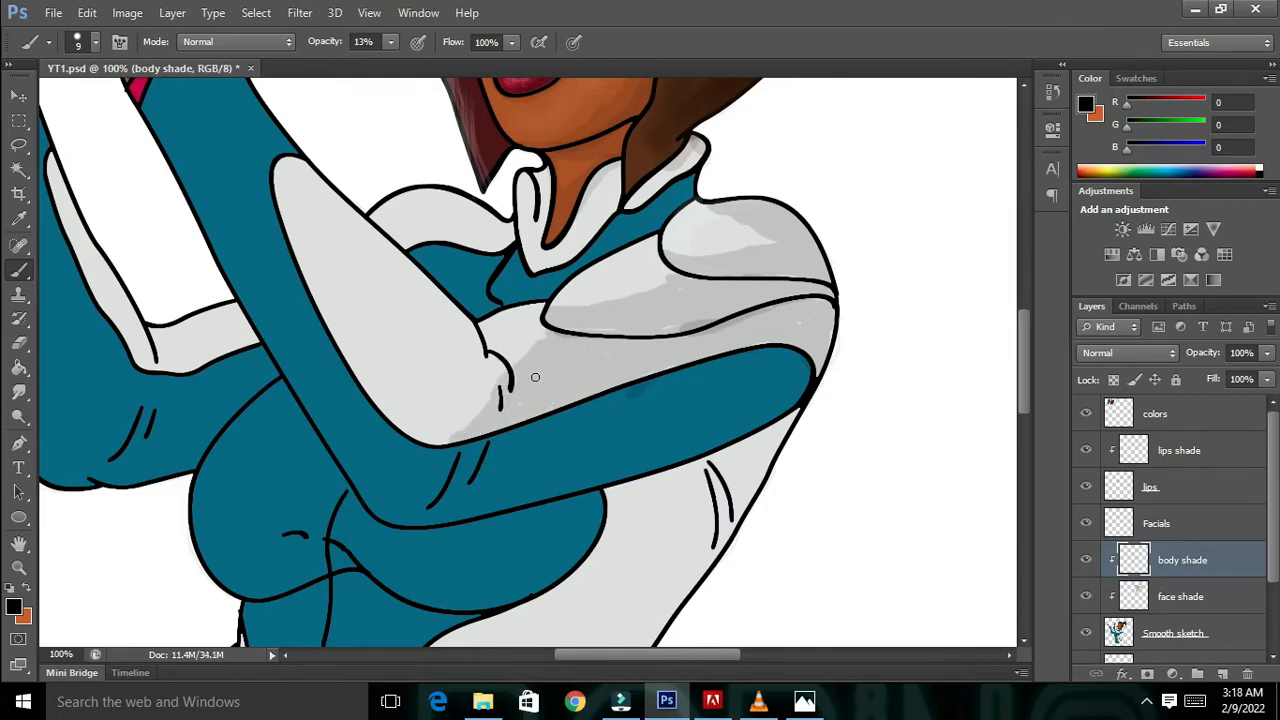
- Shade the outer edge of the white forearm panel from its tip down to the elbow with black
{"action": "left_click_drag", "start_coordinate": [291, 162], "coordinate": [298, 197]}
{"action": "mouse_move", "coordinate": [323, 303]}
{"action": "left_mouse_down"}
{"action": "mouse_move", "coordinate": [331, 280]}
{"action": "mouse_move", "coordinate": [339, 307]}
{"action": "left_mouse_up"}
{"action": "mouse_move", "coordinate": [435, 431]}
{"action": "left_mouse_down"}
{"action": "mouse_move", "coordinate": [350, 305]}
{"action": "mouse_move", "coordinate": [335, 251]}
{"action": "left_mouse_up"}
{"action": "left_click_drag", "start_coordinate": [309, 177], "coordinate": [317, 215]}
{"action": "key", "text": "ctrl+minus"}
{"action": "key", "text": "ctrl+minus"}
{"action": "key", "text": "ctrl+minus"}
{"action": "key", "text": "ctrl+plus"}
{"action": "key", "text": "ctrl+plus"}
{"action": "key", "text": "ctrl+plus"}
{"action": "key", "text": "ctrl+plus"}
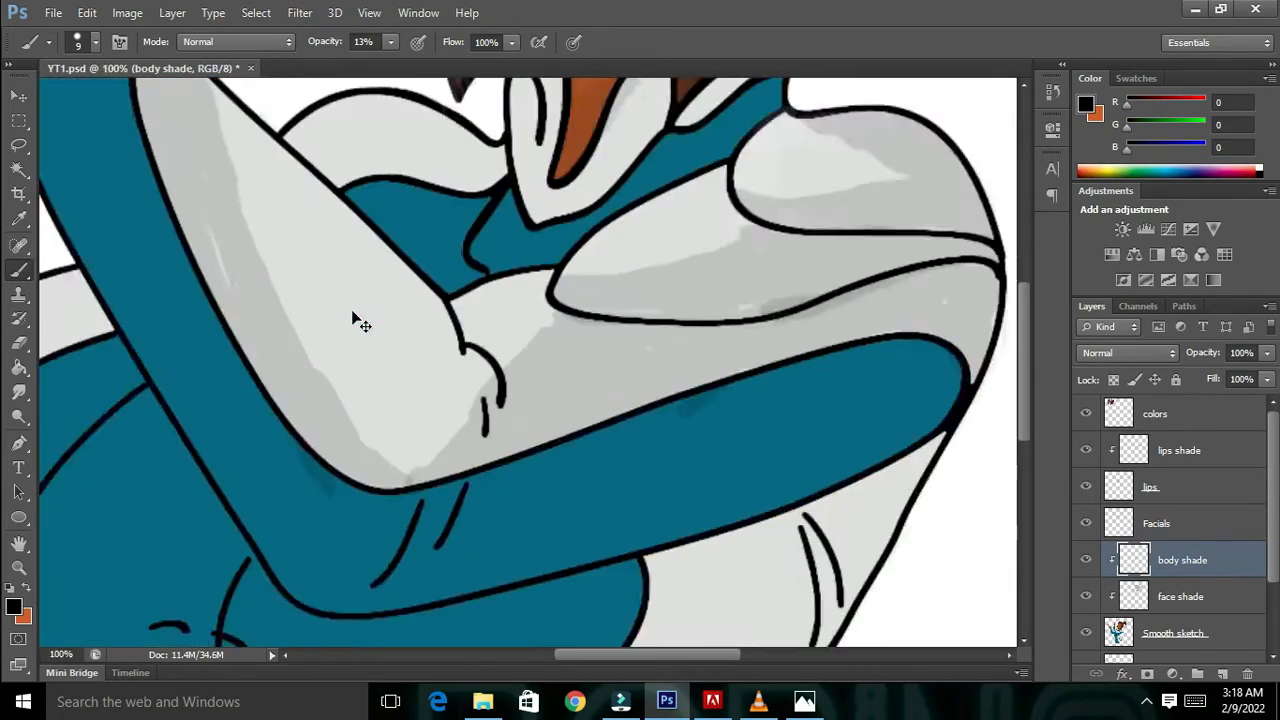
- Set the foreground colour to white and the brush opacity to 34%, and paint highlights on the white forearm panel
{"action": "left_click", "coordinate": [16, 607]}
{"action": "left_click", "coordinate": [678, 205]}
{"action": "left_click", "coordinate": [1103, 223]}
{"action": "key", "text": "3"}
{"action": "key", "text": "4"}
{"action": "mouse_move", "coordinate": [320, 330]}
{"action": "left_mouse_down"}
{"action": "mouse_move", "coordinate": [213, 180]}
{"action": "mouse_move", "coordinate": [201, 102]}
{"action": "mouse_move", "coordinate": [305, 345]}
{"action": "mouse_move", "coordinate": [382, 380]}
{"action": "mouse_move", "coordinate": [242, 207]}
{"action": "mouse_move", "coordinate": [300, 263]}
{"action": "mouse_move", "coordinate": [325, 227]}
{"action": "mouse_move", "coordinate": [339, 281]}
{"action": "mouse_move", "coordinate": [317, 198]}
{"action": "mouse_move", "coordinate": [410, 341]}
{"action": "mouse_move", "coordinate": [330, 255]}
{"action": "left_mouse_up"}
{"action": "key", "text": "ctrl+minus"}
{"action": "key", "text": "ctrl+minus"}
{"action": "key", "text": "ctrl+minus"}
{"action": "key", "text": "ctrl+plus"}
{"action": "key", "text": "ctrl+plus"}
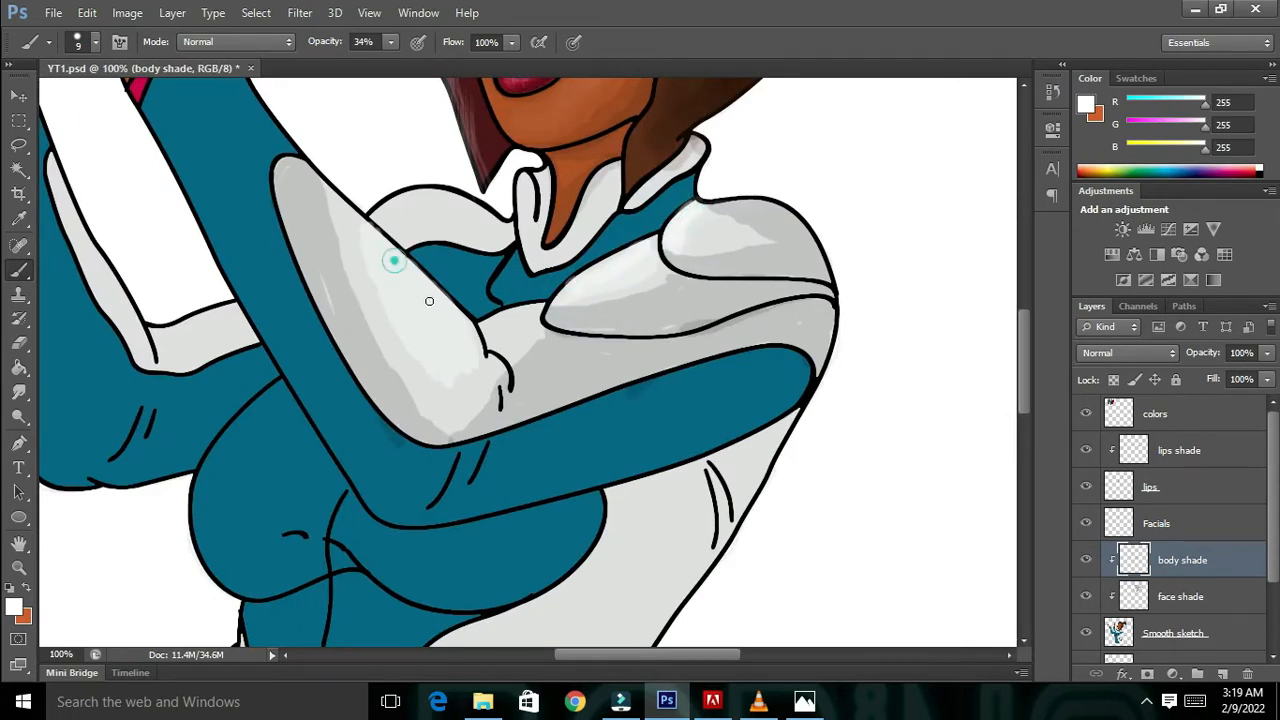
{"action": "key", "text": "ctrl+minus"}
{"action": "key", "text": "ctrl+minus"}
{"action": "key", "text": "ctrl+minus"}
{"action": "key", "text": "ctrl+minus"}
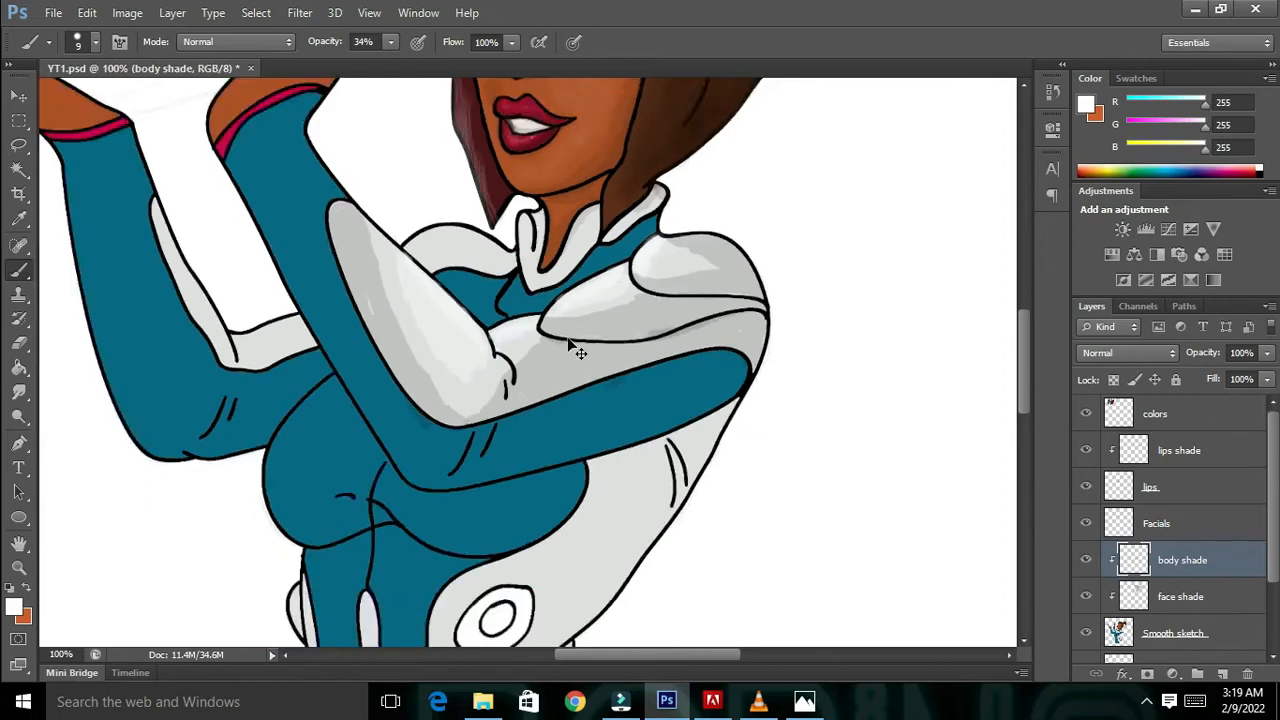
- Set the foreground colour to black and the brush opacity to 10%, removing the trial stroke on the sleeve
{"action": "key", "text": "ctrl+plus"}
{"action": "key", "text": "ctrl+plus"}
{"action": "key", "text": "ctrl+plus"}
{"action": "key", "text": "ctrl+plus"}
{"action": "left_click", "coordinate": [14, 607]}
{"action": "left_click", "coordinate": [689, 474]}
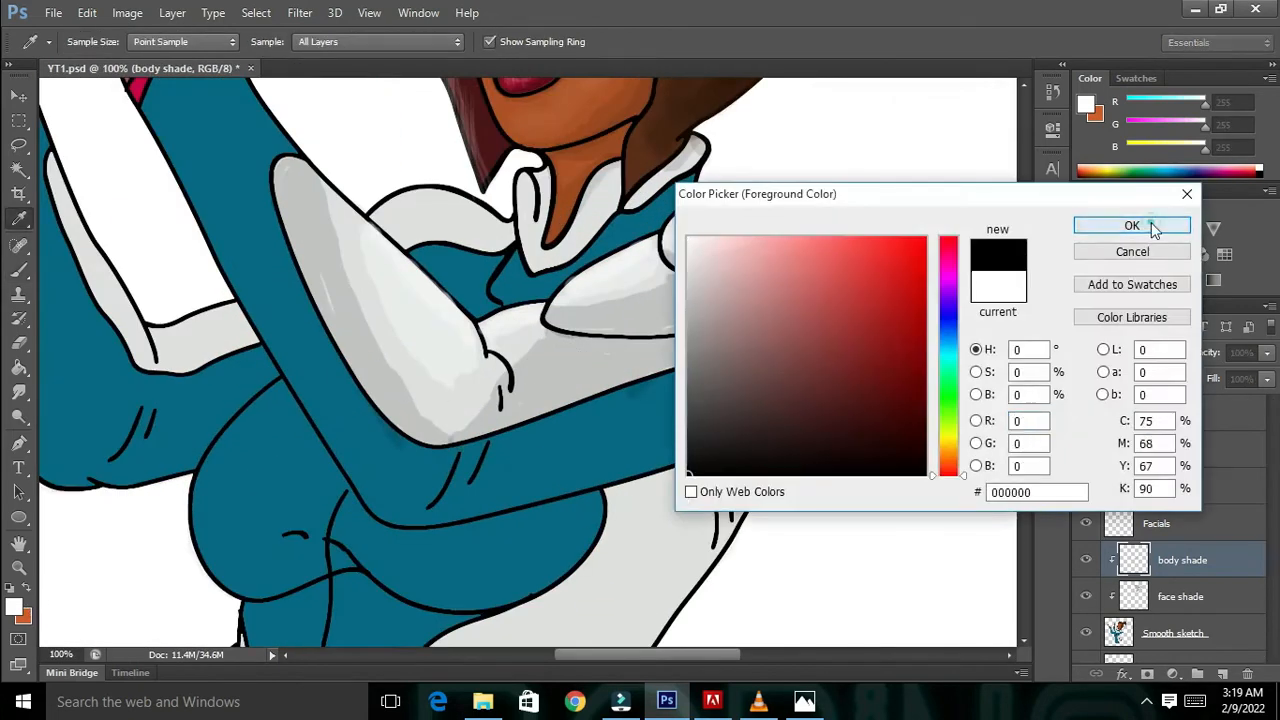
{"action": "left_click", "coordinate": [1153, 228]}
{"action": "left_click_drag", "start_coordinate": [474, 437], "coordinate": [645, 377]}
{"action": "key", "text": "ctrl+z"}
{"action": "left_click", "coordinate": [391, 42]}
{"action": "left_click_drag", "start_coordinate": [391, 66], "coordinate": [367, 68]}
- Set the brush size to 32 px, shade the sleeve near the bent elbow, and save the document
{"action": "right_click", "coordinate": [540, 423]}
{"action": "left_click_drag", "start_coordinate": [591, 428], "coordinate": [606, 427]}
{"action": "mouse_move", "coordinate": [514, 398]}
{"action": "left_mouse_down"}
{"action": "mouse_move", "coordinate": [757, 326]}
{"action": "mouse_move", "coordinate": [821, 352]}
{"action": "mouse_move", "coordinate": [772, 314]}
{"action": "mouse_move", "coordinate": [460, 428]}
{"action": "left_mouse_up"}
{"action": "key", "text": "ctrl+minus"}
{"action": "key", "text": "ctrl+minus"}
{"action": "key", "text": "ctrl+minus"}
{"action": "key", "text": "ctrl+s"}
- Shade the outer edge of the front arm's blue sleeve with black from the wrist around the elbow to the shoulder
{"action": "key", "text": "ctrl+plus"}
{"action": "key", "text": "ctrl+plus"}
{"action": "key", "text": "ctrl+plus"}
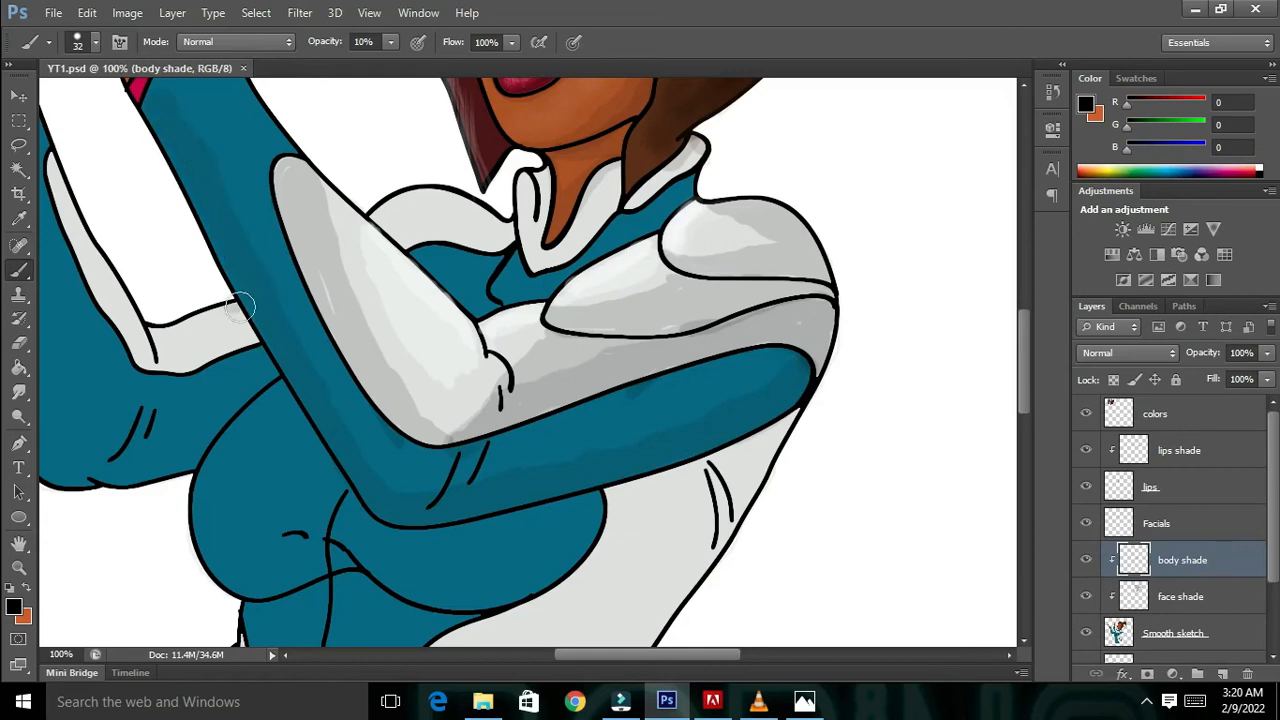
{"action": "scroll", "coordinate": [174, 189], "scroll_direction": "up", "scroll_amount": 3}
{"action": "mouse_move", "coordinate": [174, 189]}
{"action": "left_mouse_down"}
{"action": "mouse_move", "coordinate": [237, 386]}
{"action": "mouse_move", "coordinate": [380, 589]}
{"action": "mouse_move", "coordinate": [729, 543]}
{"action": "left_mouse_up"}
{"action": "left_click_drag", "start_coordinate": [769, 491], "coordinate": [801, 460]}
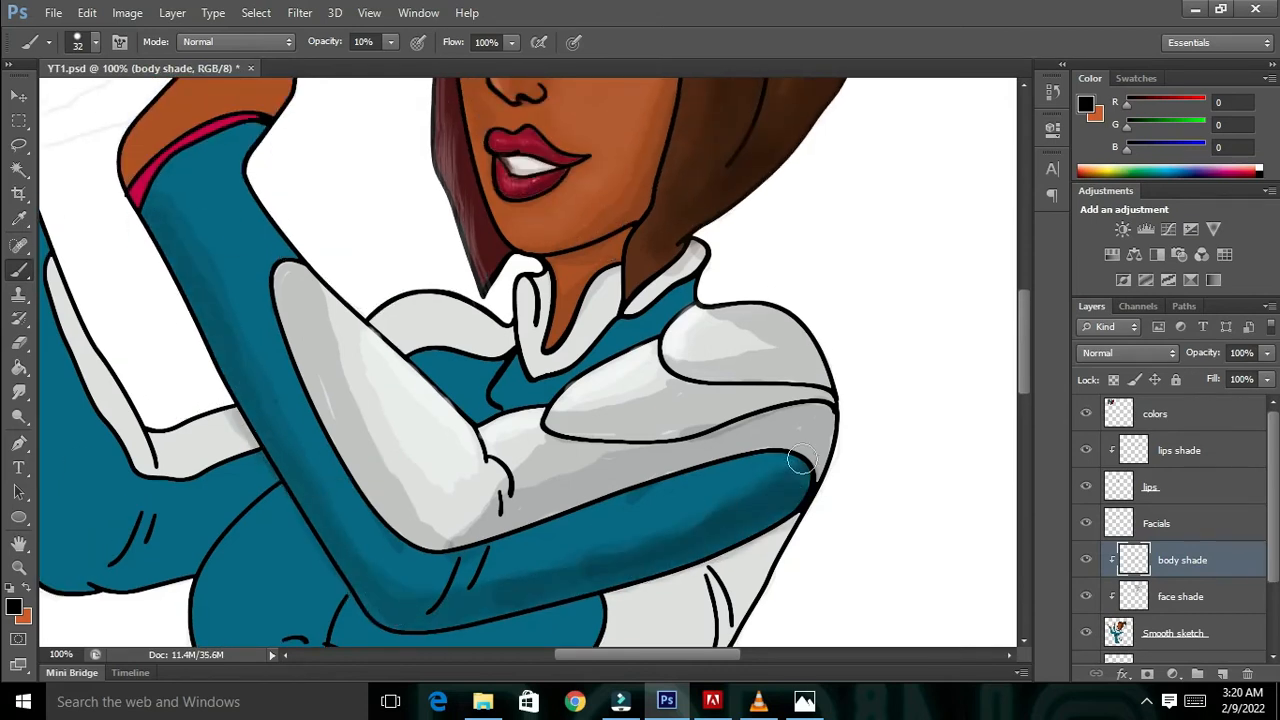
- Deepen the black shading along the underside of the front arm's blue upper sleeve
{"action": "key", "text": "ctrl+minus"}
{"action": "key", "text": "ctrl+minus"}
{"action": "key", "text": "ctrl+minus"}
{"action": "key", "text": "ctrl+plus"}
{"action": "key", "text": "ctrl+plus"}
{"action": "mouse_move", "coordinate": [629, 457]}
{"action": "left_mouse_down"}
{"action": "mouse_move", "coordinate": [703, 430]}
{"action": "mouse_move", "coordinate": [590, 495]}
{"action": "left_mouse_up"}
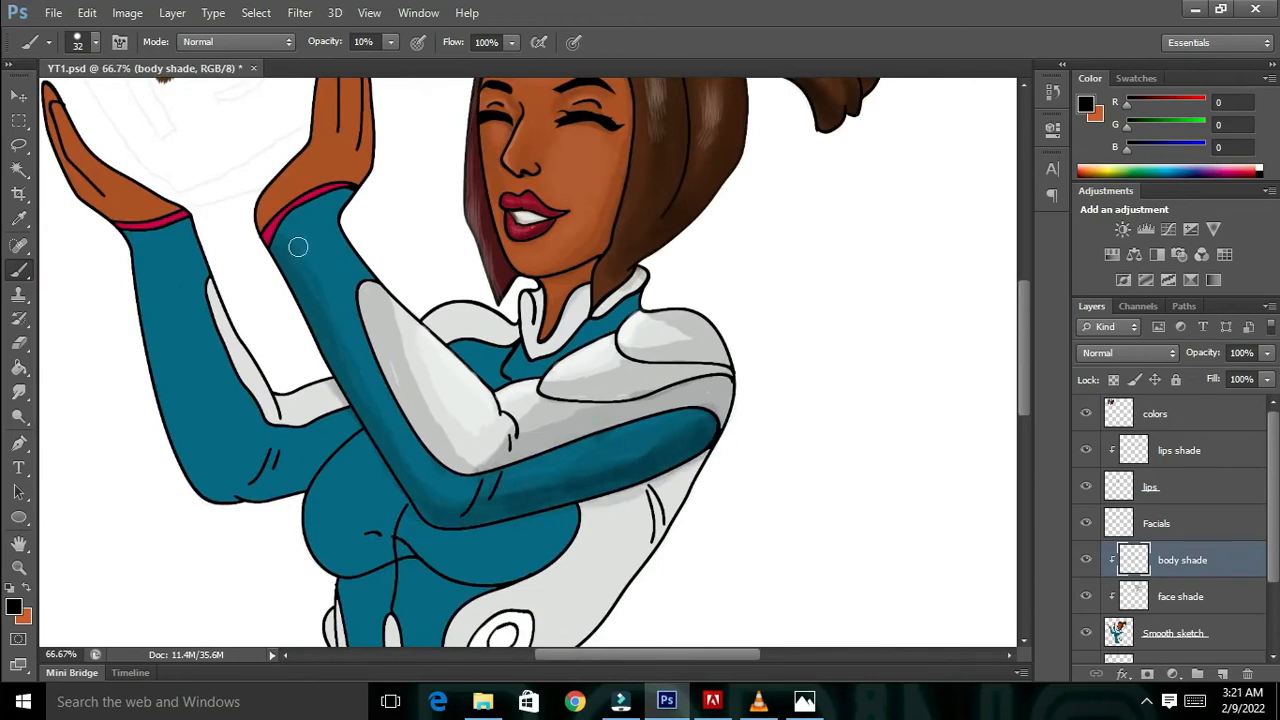
{"action": "key", "text": "ctrl+minus"}
{"action": "key", "text": "ctrl+minus"}
{"action": "key", "text": "ctrl+minus"}
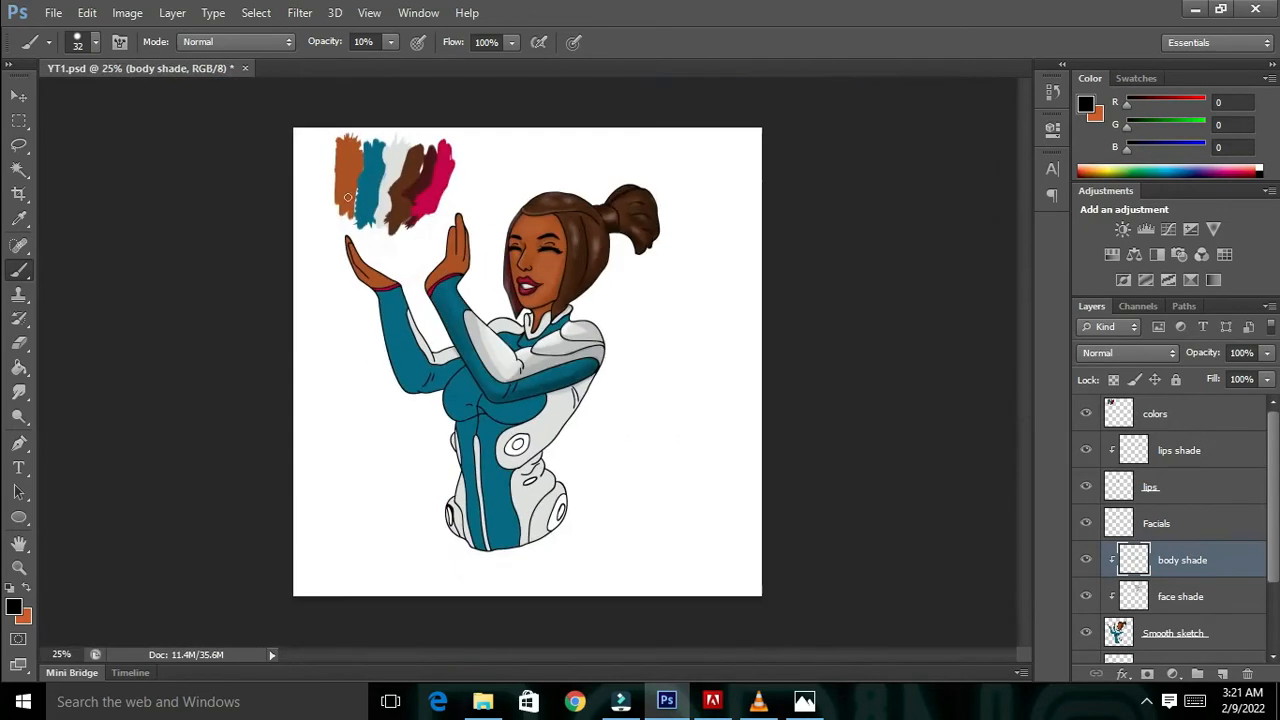
- Set the foreground colour to RGB 242 off-white and the brush to 10 px, and highlight the front arm's blue sleeve
{"action": "key", "text": "ctrl+plus"}
{"action": "key", "text": "ctrl+plus"}
{"action": "key", "text": "ctrl+plus"}
{"action": "left_click", "coordinate": [14, 607]}
{"action": "left_click", "coordinate": [696, 249]}
{"action": "left_click", "coordinate": [1129, 226]}
{"action": "right_click", "coordinate": [537, 374]}
{"action": "left_click_drag", "start_coordinate": [552, 402], "coordinate": [545, 402]}
{"action": "mouse_move", "coordinate": [314, 160]}
{"action": "left_mouse_down"}
{"action": "mouse_move", "coordinate": [338, 212]}
{"action": "mouse_move", "coordinate": [301, 149]}
{"action": "left_mouse_up"}
{"action": "mouse_move", "coordinate": [665, 378]}
{"action": "left_mouse_down"}
{"action": "mouse_move", "coordinate": [515, 423]}
{"action": "mouse_move", "coordinate": [669, 375]}
{"action": "mouse_move", "coordinate": [439, 430]}
{"action": "mouse_move", "coordinate": [388, 368]}
{"action": "left_mouse_up"}
{"action": "mouse_move", "coordinate": [320, 190]}
{"action": "left_mouse_down"}
{"action": "mouse_move", "coordinate": [344, 234]}
{"action": "mouse_move", "coordinate": [338, 224]}
{"action": "left_mouse_up"}
{"action": "left_click_drag", "start_coordinate": [362, 306], "coordinate": [410, 398]}
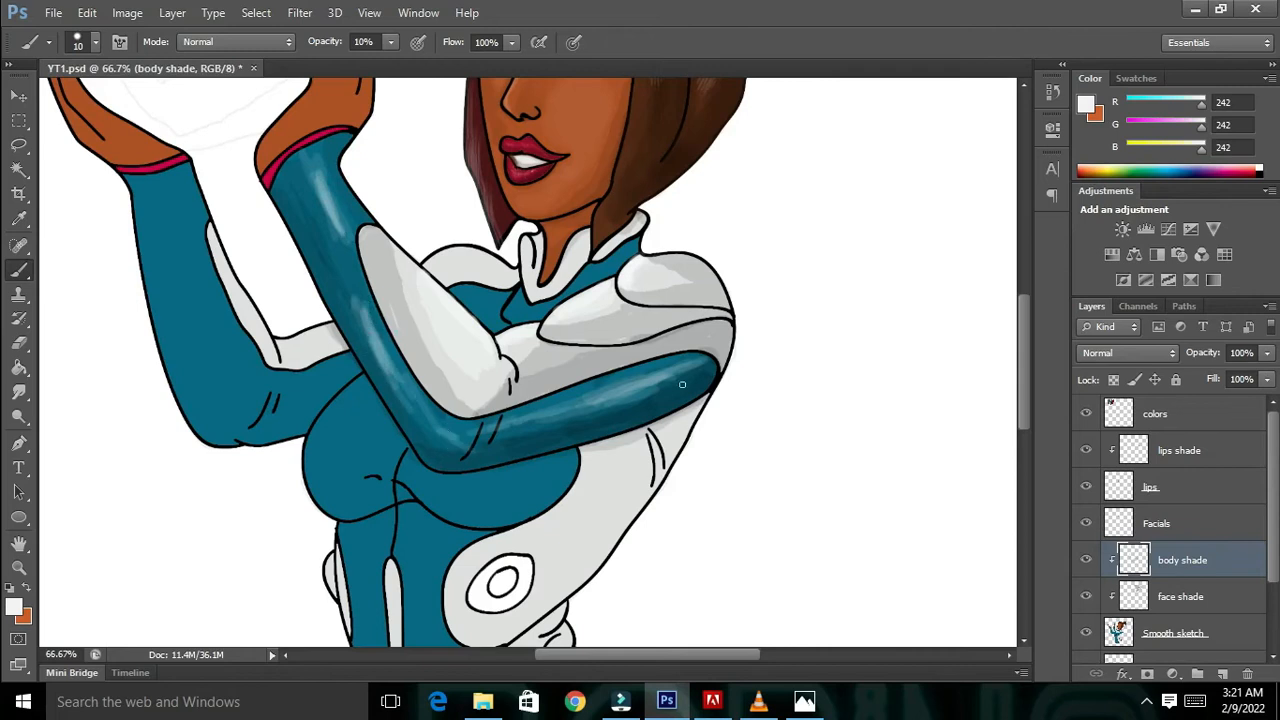
- Add more off-white highlights to the front arm's blue sleeve near the shoulder and at the elbow
{"action": "key", "text": "ctrl+minus"}
{"action": "key", "text": "ctrl+minus"}
{"action": "key", "text": "ctrl+minus"}
{"action": "key", "text": "ctrl+minus"}
{"action": "key", "text": "ctrl+plus"}
{"action": "key", "text": "ctrl+plus"}
{"action": "key", "text": "ctrl+plus"}
{"action": "key", "text": "ctrl+plus"}
{"action": "key", "text": "ctrl+plus"}
{"action": "left_click_drag", "start_coordinate": [736, 386], "coordinate": [662, 405]}
{"action": "left_click_drag", "start_coordinate": [351, 425], "coordinate": [398, 468]}
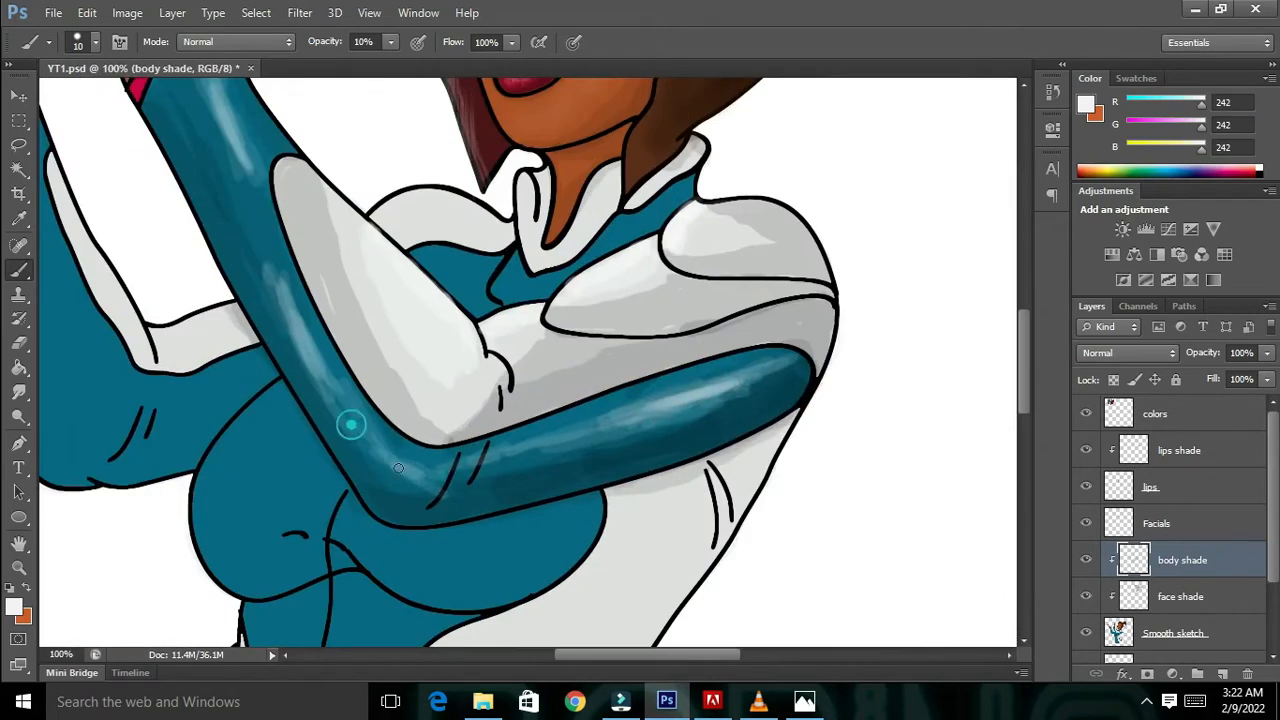
- Set the foreground colour to black and shade the outer side of the blue chest area beside the forearm
{"action": "key", "text": "ctrl+minus"}
{"action": "key", "text": "ctrl+minus"}
{"action": "key", "text": "ctrl+plus"}
{"action": "key", "text": "ctrl+plus"}
{"action": "scroll", "coordinate": [378, 475], "scroll_direction": "down", "scroll_amount": 2}
{"action": "left_click", "coordinate": [14, 607]}
{"action": "left_click_drag", "start_coordinate": [843, 428], "coordinate": [843, 488]}
{"action": "left_click", "coordinate": [1131, 225]}
{"action": "left_click_drag", "start_coordinate": [284, 290], "coordinate": [209, 434]}
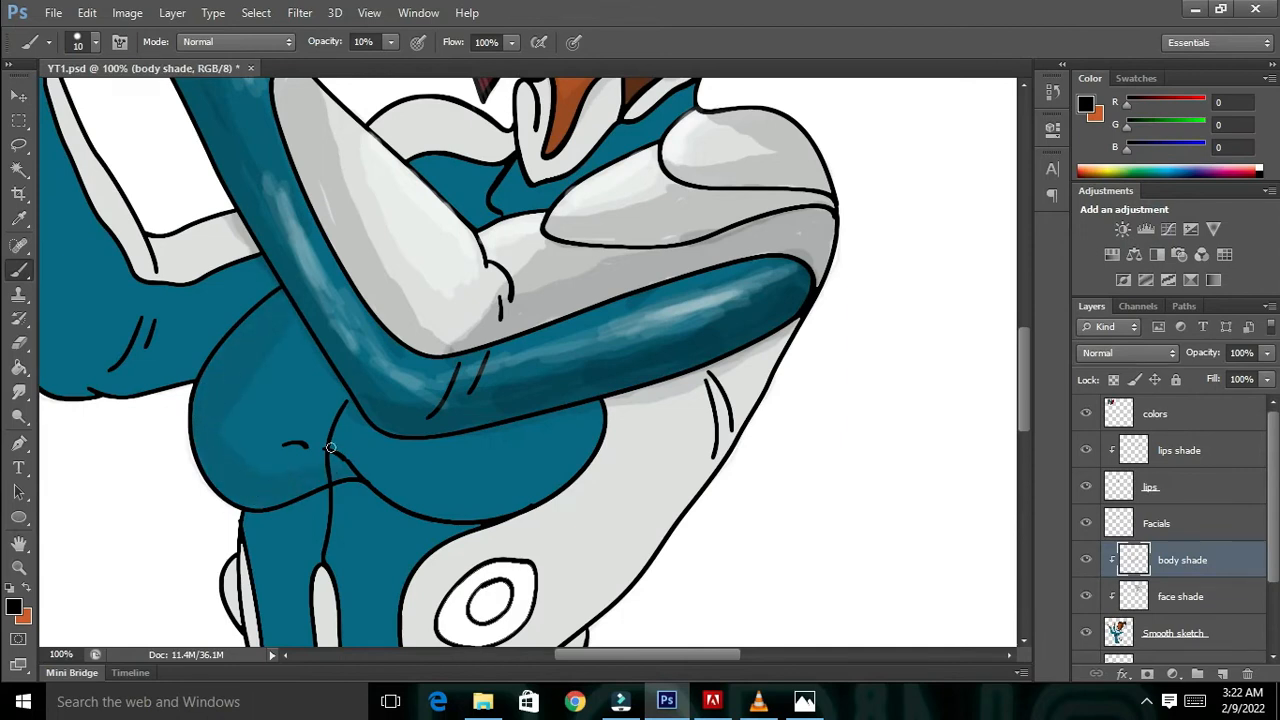
- Shade the lower contours of the blue chest and the area of the torso just beneath it with black
{"action": "left_click_drag", "start_coordinate": [380, 489], "coordinate": [607, 418]}
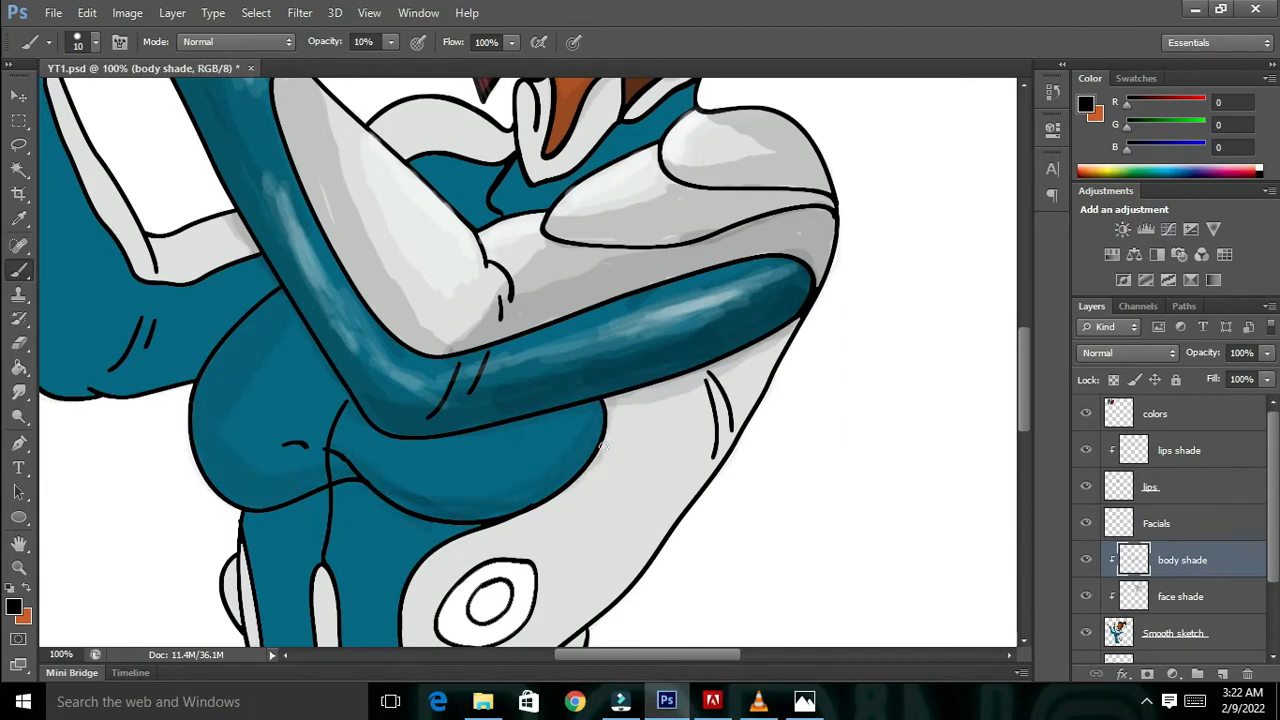
{"action": "left_click_drag", "start_coordinate": [287, 481], "coordinate": [365, 481]}
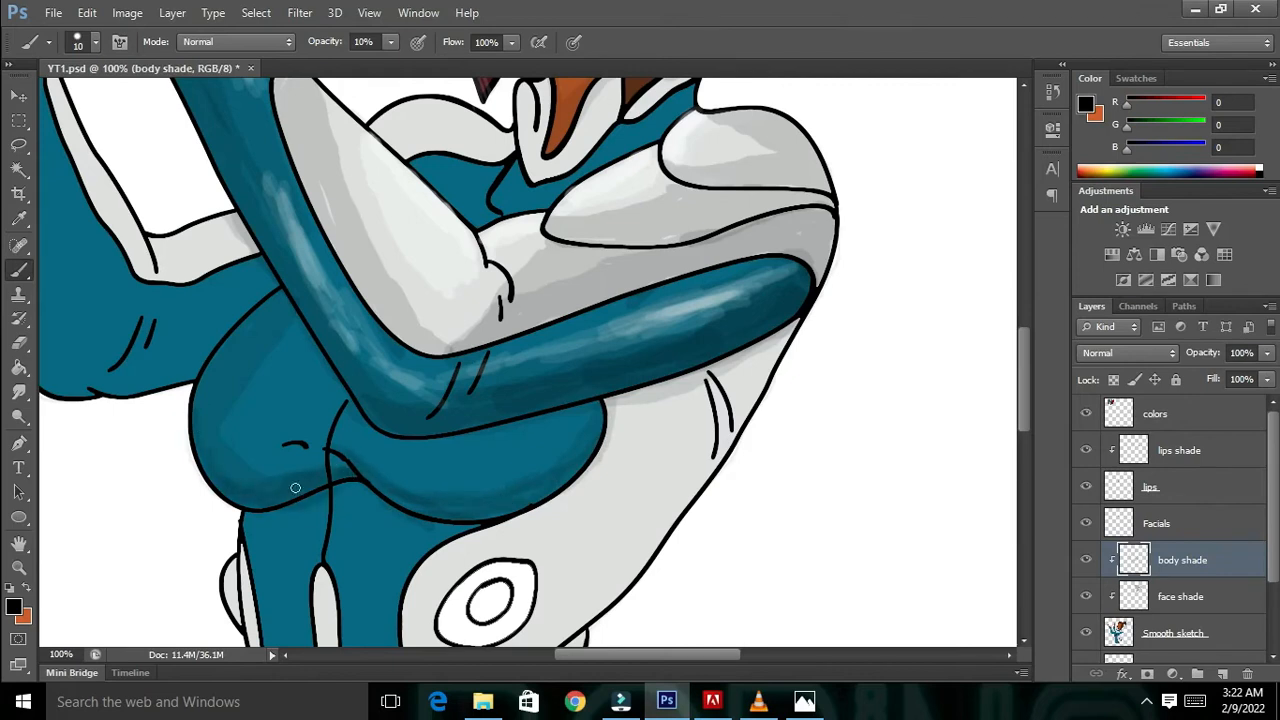
{"action": "left_click_drag", "start_coordinate": [457, 520], "coordinate": [514, 548]}
{"action": "key", "text": "ctrl+minus"}
{"action": "key", "text": "ctrl+minus"}
{"action": "key", "text": "ctrl+minus"}
{"action": "key", "text": "ctrl+minus"}
{"action": "key", "text": "ctrl+plus"}
{"action": "key", "text": "ctrl+plus"}
{"action": "key", "text": "ctrl+plus"}
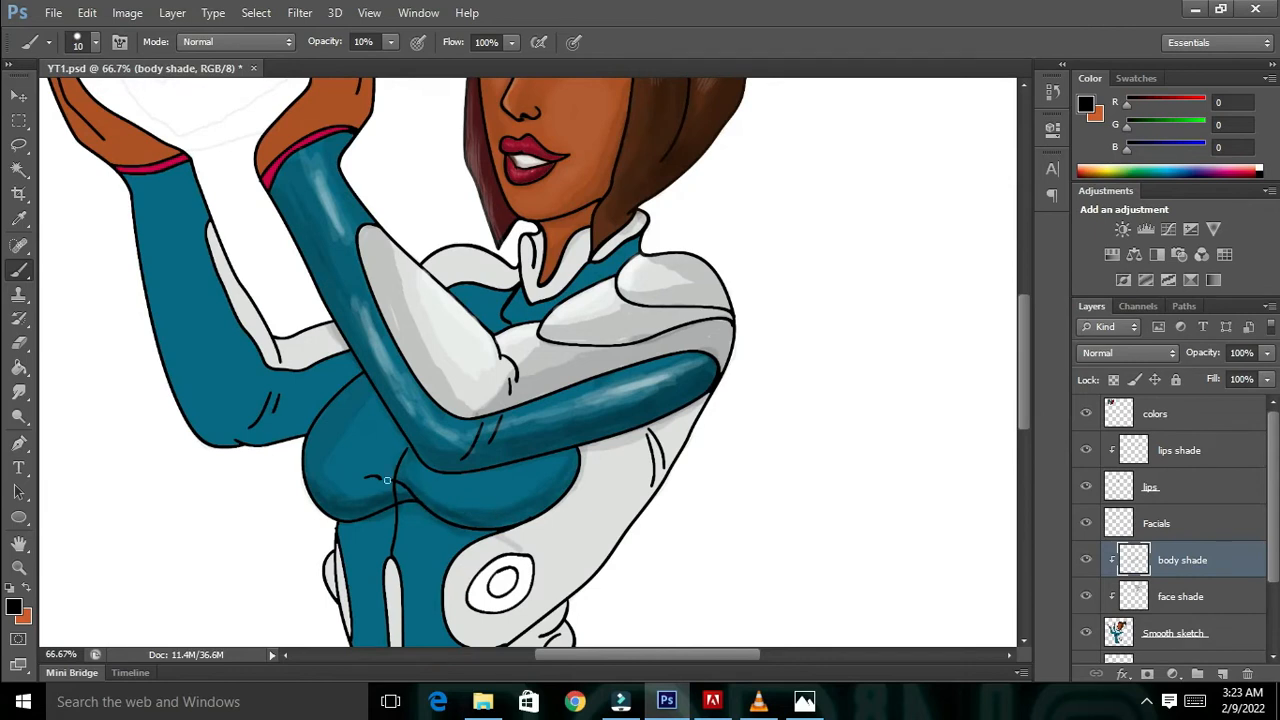
- Set the foreground colour to white and paint soft highlights on both sides of the blue chest
{"action": "left_click", "coordinate": [807, 358], "text": "alt"}
{"action": "right_click", "coordinate": [807, 358]}
{"action": "right_click", "coordinate": [798, 382]}
{"action": "left_click", "coordinate": [14, 607]}
{"action": "left_click", "coordinate": [675, 212]}
{"action": "left_click", "coordinate": [1145, 213]}
{"action": "mouse_move", "coordinate": [521, 482]}
{"action": "left_mouse_down"}
{"action": "mouse_move", "coordinate": [448, 482]}
{"action": "mouse_move", "coordinate": [545, 456]}
{"action": "mouse_move", "coordinate": [460, 492]}
{"action": "left_mouse_up"}
{"action": "mouse_move", "coordinate": [375, 487]}
{"action": "left_mouse_down"}
{"action": "mouse_move", "coordinate": [334, 471]}
{"action": "mouse_move", "coordinate": [374, 478]}
{"action": "left_mouse_up"}
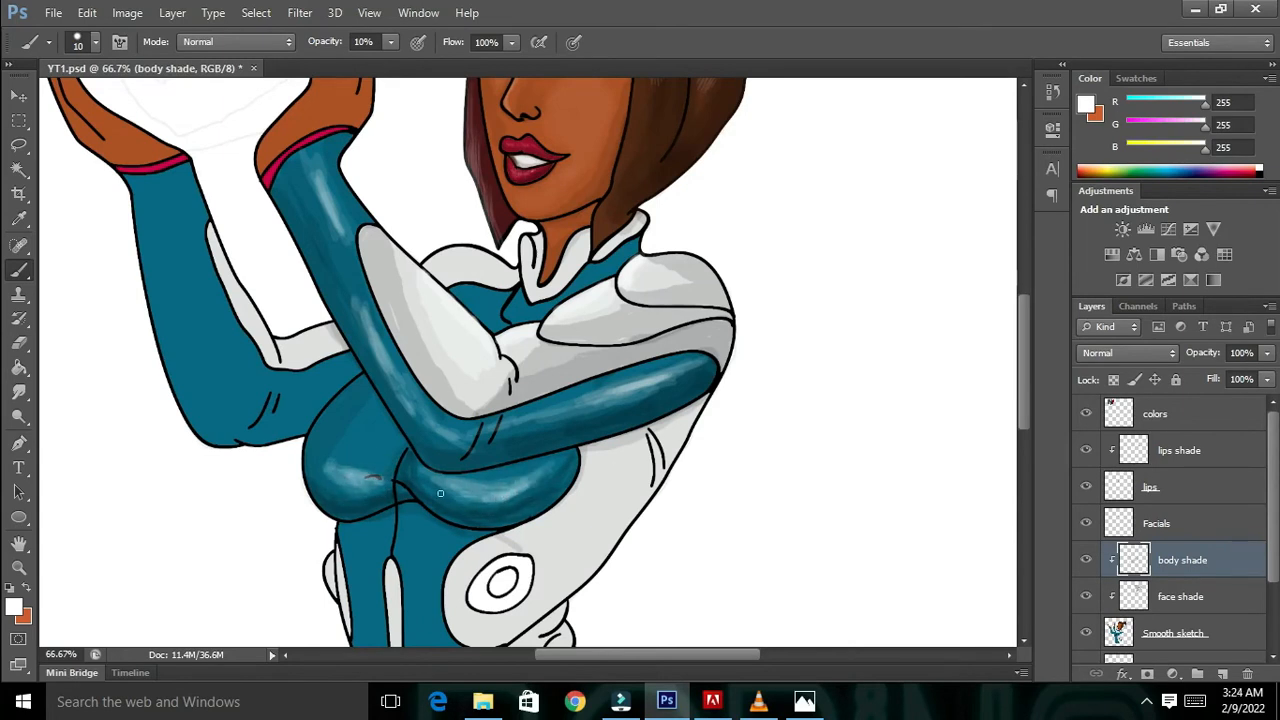
- Set the foreground colour to black, shade the chest along the edge of the crossed forearm, and save the document
{"action": "key", "text": "ctrl+minus"}
{"action": "key", "text": "ctrl+minus"}
{"action": "key", "text": "ctrl+minus"}
{"action": "key", "text": "ctrl+plus"}
{"action": "key", "text": "ctrl+plus"}
{"action": "key", "text": "ctrl+plus"}
{"action": "left_click", "coordinate": [14, 607]}
{"action": "left_click_drag", "start_coordinate": [789, 366], "coordinate": [628, 543]}
{"action": "left_click", "coordinate": [1131, 226]}
{"action": "left_click_drag", "start_coordinate": [378, 438], "coordinate": [390, 422]}
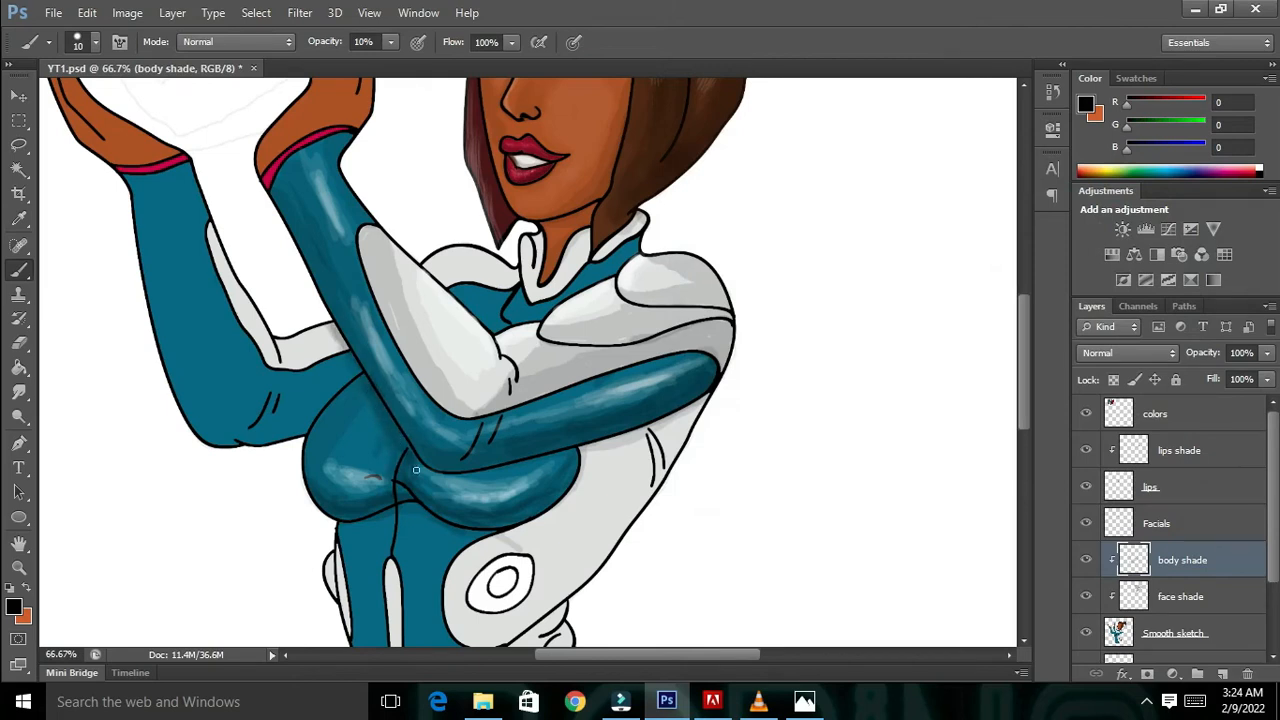
{"action": "key", "text": "ctrl+minus"}
{"action": "key", "text": "ctrl+minus"}
{"action": "key", "text": "ctrl+minus"}
{"action": "key", "text": "ctrl+s"}
- Enlarge the brush and shade the blue forearm sleeve of the far arm with black
{"action": "key", "text": "ctrl+plus"}
{"action": "key", "text": "ctrl+plus"}
{"action": "key", "text": "ctrl+plus"}
{"action": "right_click", "coordinate": [270, 480]}
{"action": "left_click_drag", "start_coordinate": [299, 480], "coordinate": [322, 480]}
{"action": "left_click", "coordinate": [115, 361]}
{"action": "left_click_drag", "start_coordinate": [125, 254], "coordinate": [168, 385]}
{"action": "left_click_drag", "start_coordinate": [148, 238], "coordinate": [176, 420]}
{"action": "left_click_drag", "start_coordinate": [172, 315], "coordinate": [188, 410]}
- Set the brush size to 32 px and shade the far arm's blue sleeve from the elbow to the chest
{"action": "right_click", "coordinate": [312, 400]}
{"action": "left_click_drag", "start_coordinate": [376, 449], "coordinate": [372, 449]}
{"action": "mouse_move", "coordinate": [336, 398]}
{"action": "left_mouse_down"}
{"action": "mouse_move", "coordinate": [248, 366]}
{"action": "mouse_move", "coordinate": [334, 400]}
{"action": "mouse_move", "coordinate": [293, 417]}
{"action": "left_mouse_up"}
{"action": "left_click_drag", "start_coordinate": [232, 512], "coordinate": [330, 423]}
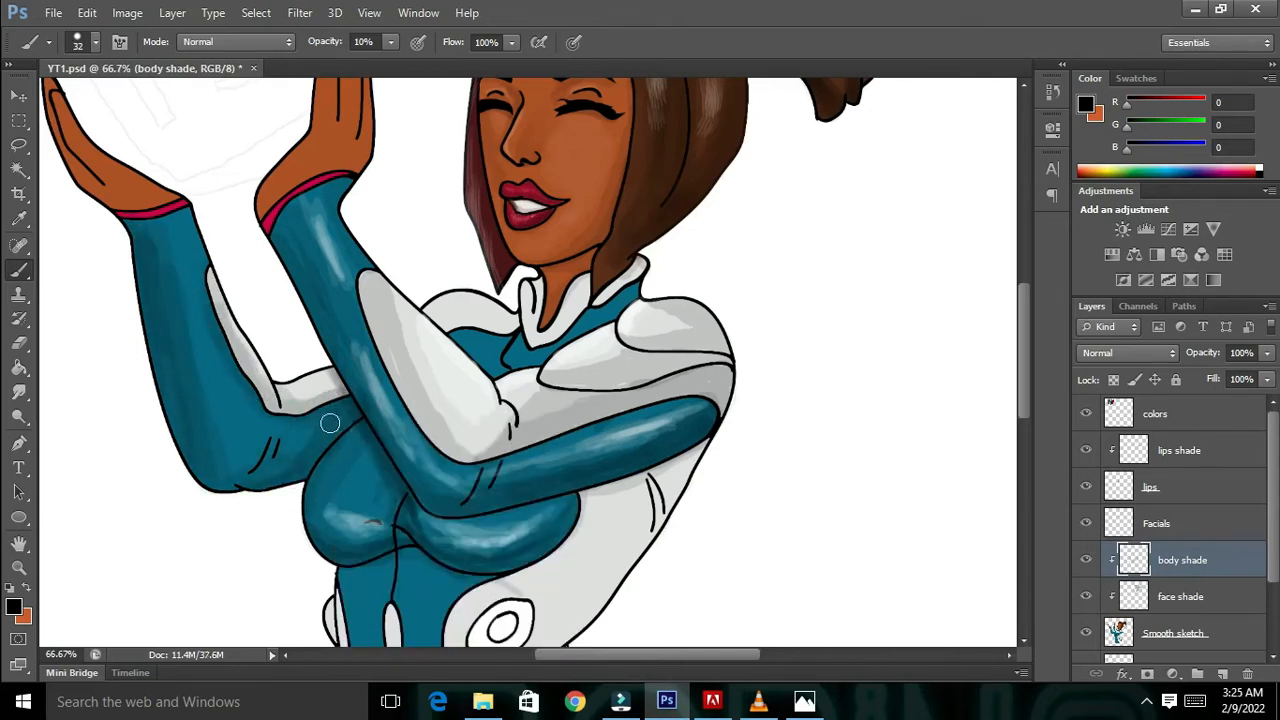
- Deepen the black shading along the outer edge of the far forearm down to the elbow
{"action": "key", "text": "ctrl+minus"}
{"action": "scroll", "coordinate": [263, 561], "scroll_direction": "down", "scroll_amount": 1}
{"action": "key", "text": "ctrl+plus"}
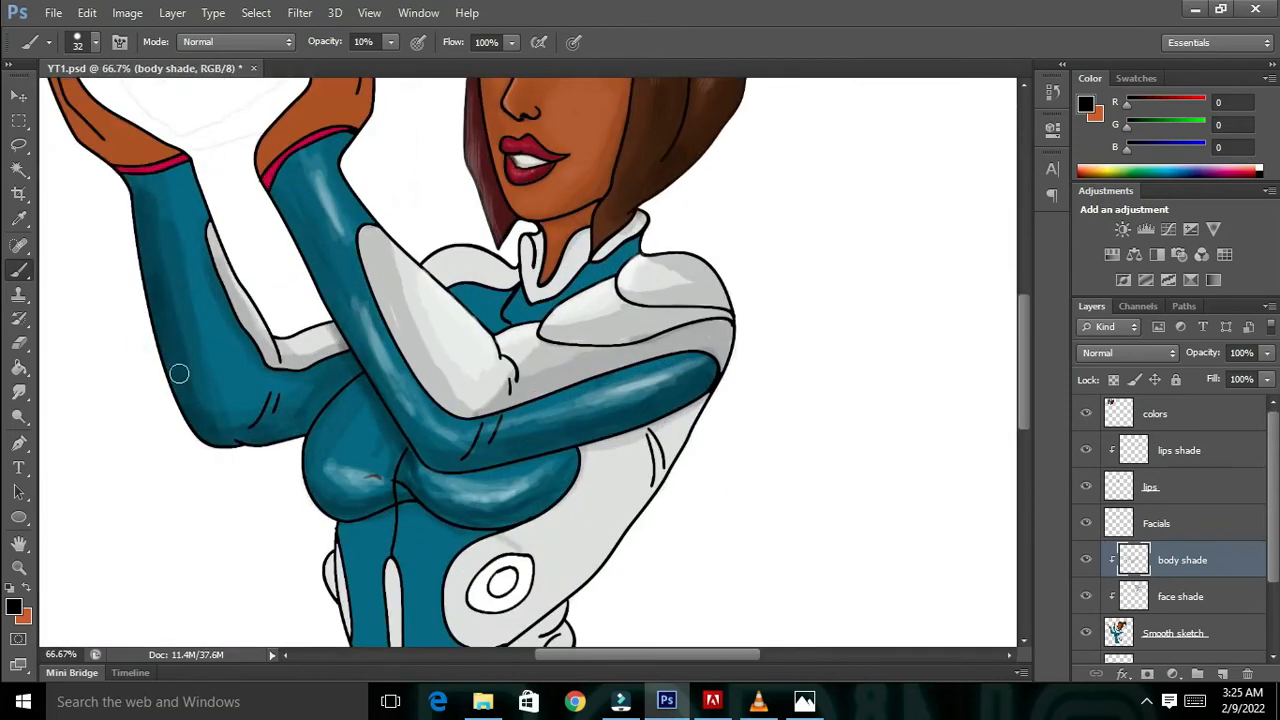
{"action": "left_click_drag", "start_coordinate": [214, 430], "coordinate": [205, 395]}
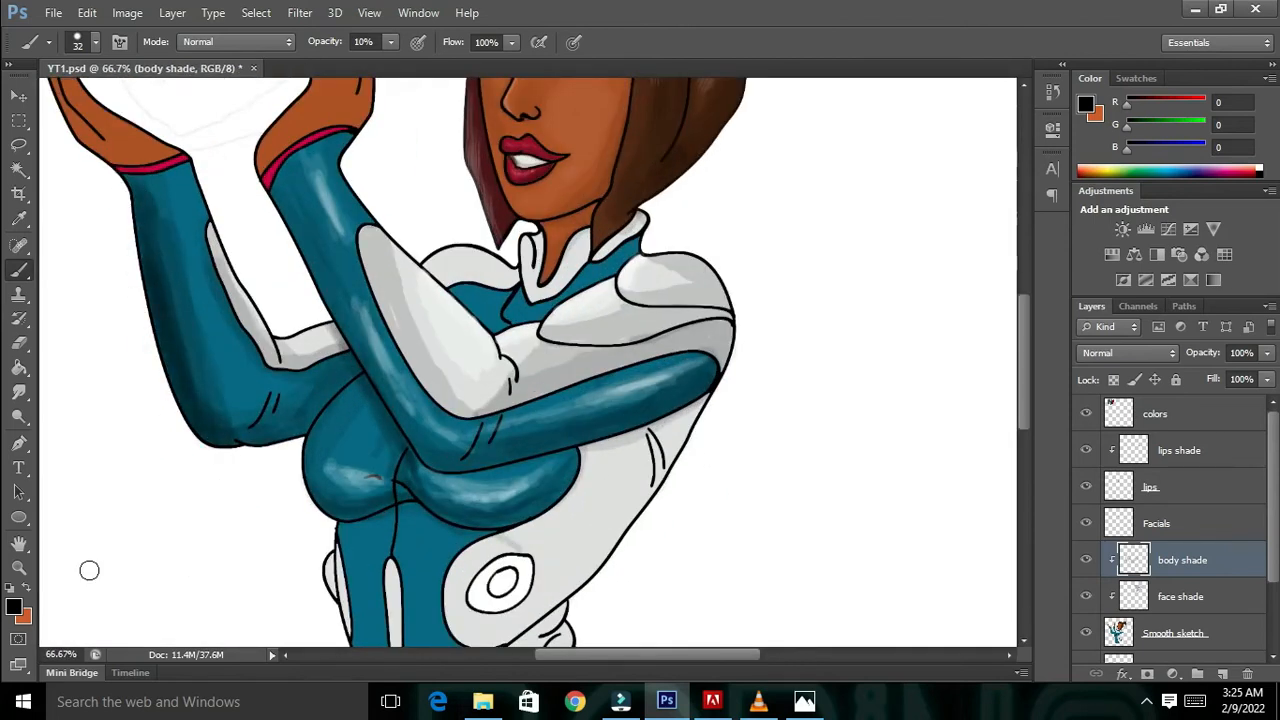
- Set the foreground colour to white and the brush size to 20 px, and highlight the far forearm near the elbow
{"action": "key", "text": "ctrl+minus"}
{"action": "key", "text": "ctrl+plus"}
{"action": "key", "text": "ctrl+plus"}
{"action": "left_click_drag", "start_coordinate": [566, 655], "coordinate": [482, 655]}
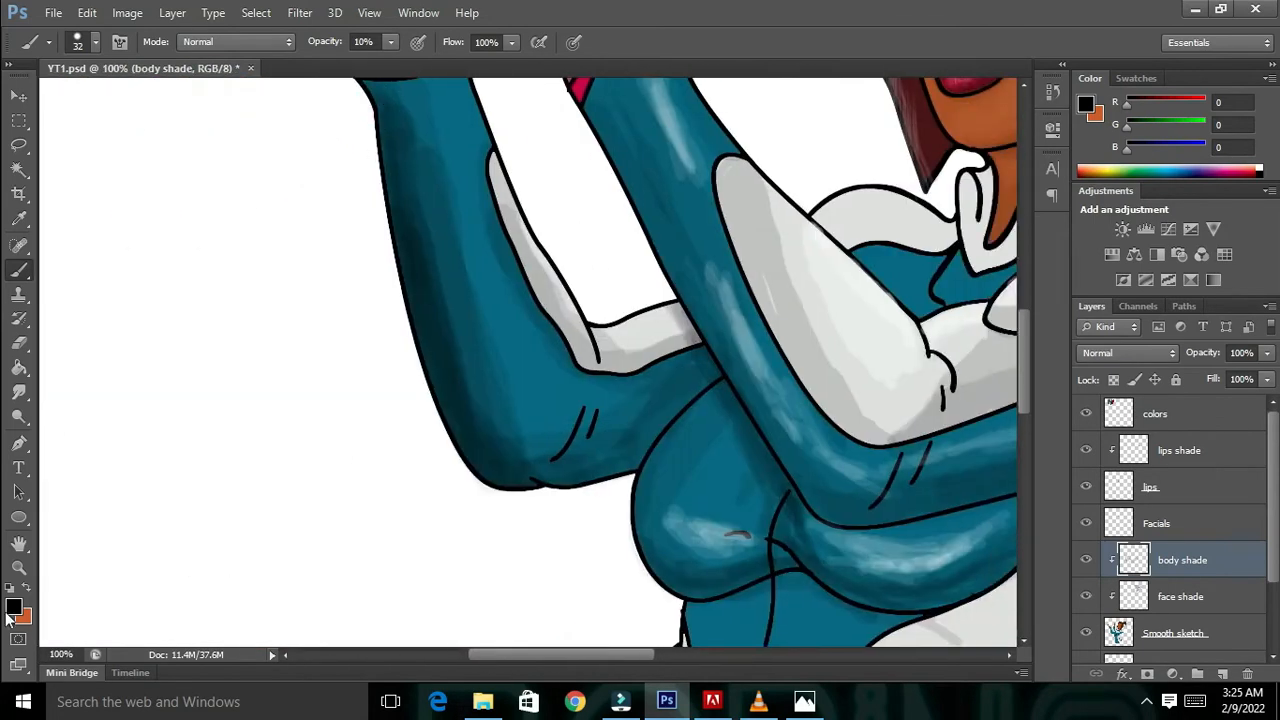
{"action": "left_click", "coordinate": [11, 609]}
{"action": "left_click", "coordinate": [697, 241]}
{"action": "left_click", "coordinate": [1091, 223]}
{"action": "key", "text": "bracketleft"}
{"action": "key", "text": "bracketleft"}
{"action": "mouse_move", "coordinate": [498, 356]}
{"action": "left_mouse_down"}
{"action": "mouse_move", "coordinate": [460, 226]}
{"action": "mouse_move", "coordinate": [543, 448]}
{"action": "left_mouse_up"}
- Build up a long white highlight down the far arm's blue sleeve from the wrist to the elbow
{"action": "scroll", "coordinate": [446, 234], "scroll_direction": "up", "scroll_amount": 3}
{"action": "left_click_drag", "start_coordinate": [446, 234], "coordinate": [530, 552]}
{"action": "key", "text": "ctrl+minus"}
{"action": "mouse_move", "coordinate": [445, 262]}
{"action": "left_mouse_down"}
{"action": "mouse_move", "coordinate": [505, 415]}
{"action": "mouse_move", "coordinate": [580, 495]}
{"action": "left_mouse_up"}
{"action": "key", "text": "ctrl+minus"}
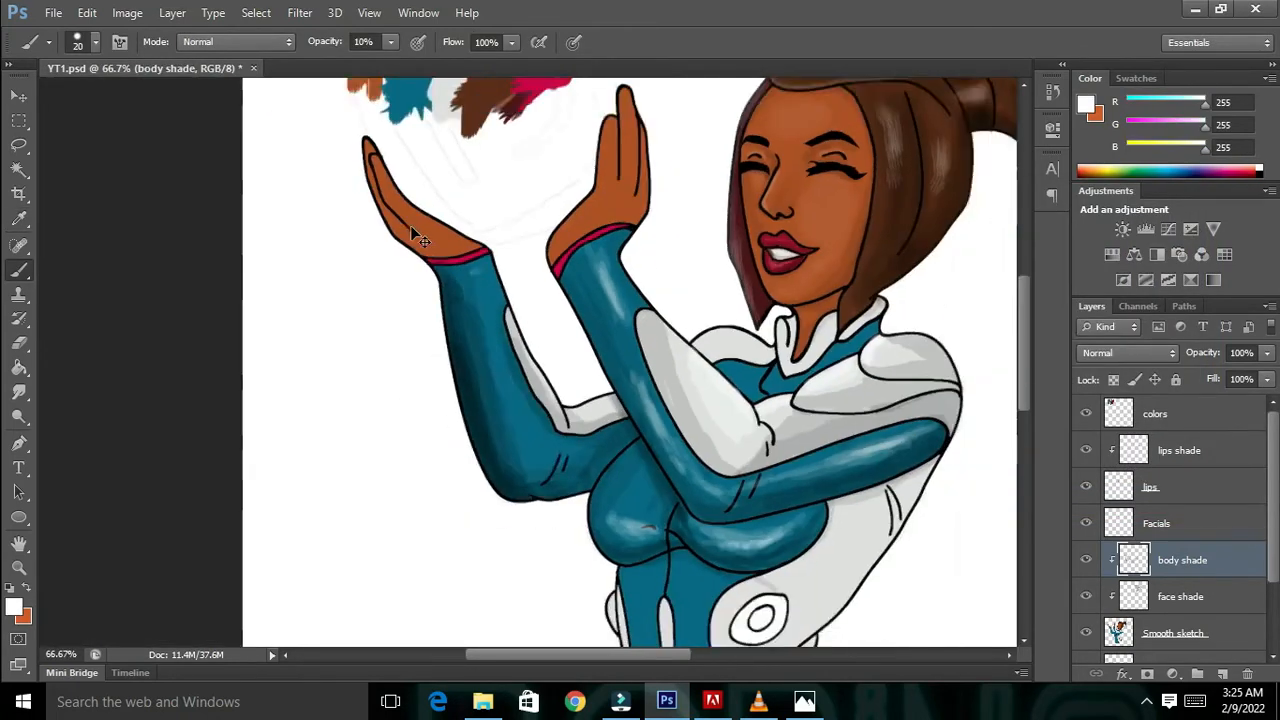
{"action": "key", "text": "ctrl+minus"}
{"action": "key", "text": "ctrl+plus"}
{"action": "key", "text": "ctrl+plus"}
{"action": "key", "text": "ctrl+plus"}
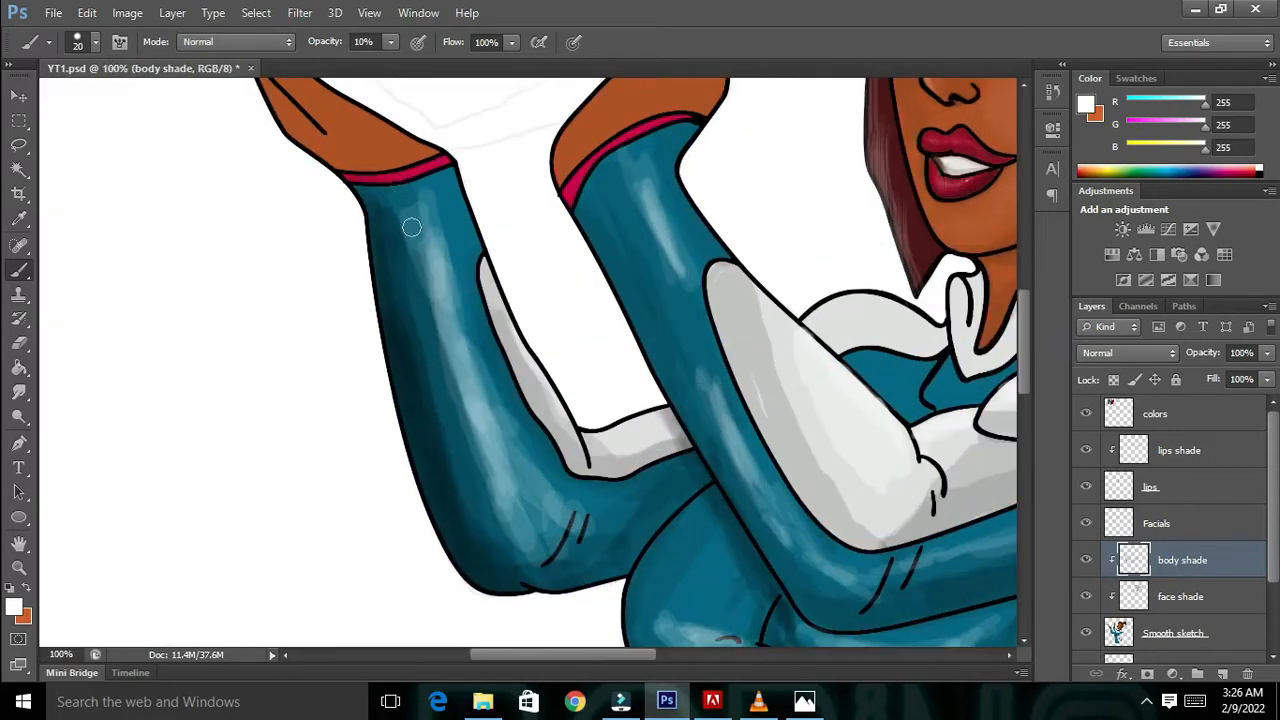
- Set the foreground colour to black and shade the inner edge of the far arm's blue sleeve below the wrist
{"action": "left_click", "coordinate": [14, 606]}
{"action": "left_click", "coordinate": [694, 472]}
{"action": "left_click", "coordinate": [1100, 226]}
{"action": "left_click_drag", "start_coordinate": [485, 266], "coordinate": [463, 203]}
- Set the foreground colour to white and highlight the narrow white panel along the far forearm
{"action": "left_click", "coordinate": [16, 606]}
{"action": "left_click", "coordinate": [291, 460]}
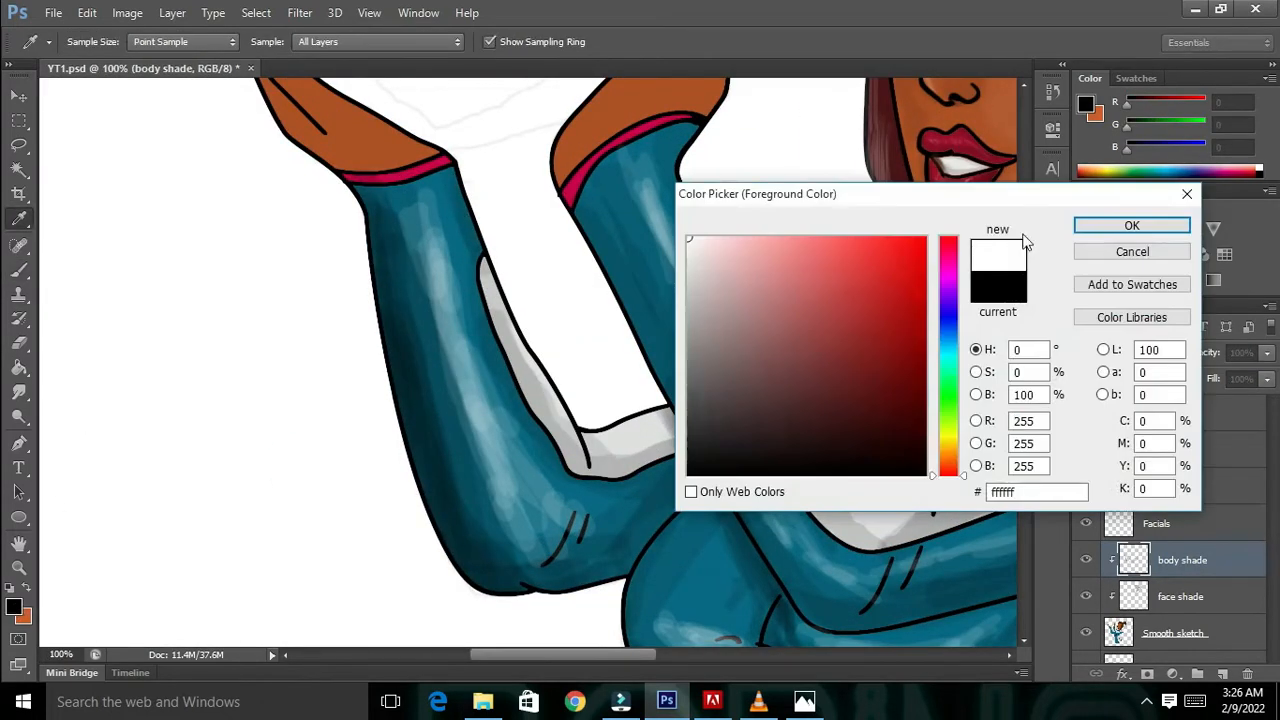
{"action": "left_click", "coordinate": [1110, 226]}
{"action": "left_click_drag", "start_coordinate": [499, 326], "coordinate": [560, 404]}
{"action": "key", "text": "ctrl+minus"}
{"action": "key", "text": "ctrl+minus"}
{"action": "key", "text": "ctrl+minus"}
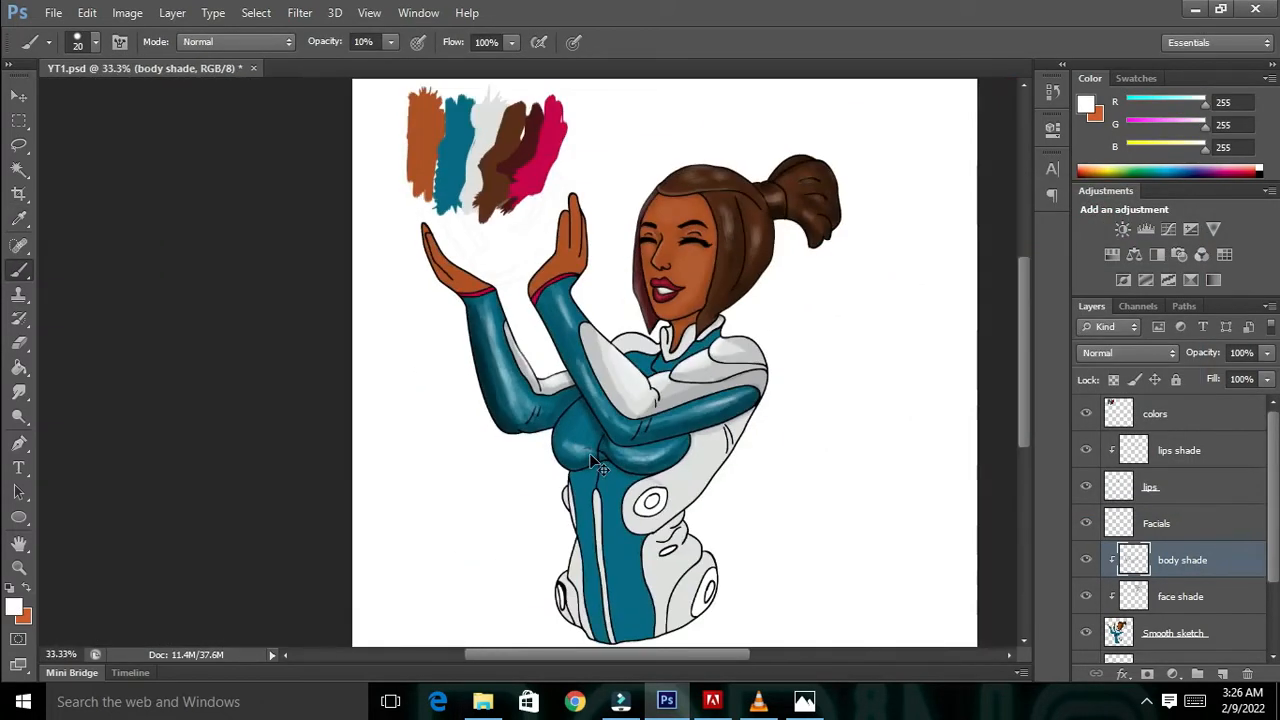
- Set the foreground colour to black and shade the edges of the white side panel beneath the near arm
{"action": "key", "text": "ctrl+plus"}
{"action": "key", "text": "ctrl+plus"}
{"action": "scroll", "coordinate": [429, 420], "scroll_direction": "down", "scroll_amount": 5}
{"action": "left_click", "coordinate": [14, 606]}
{"action": "left_click", "coordinate": [694, 470]}
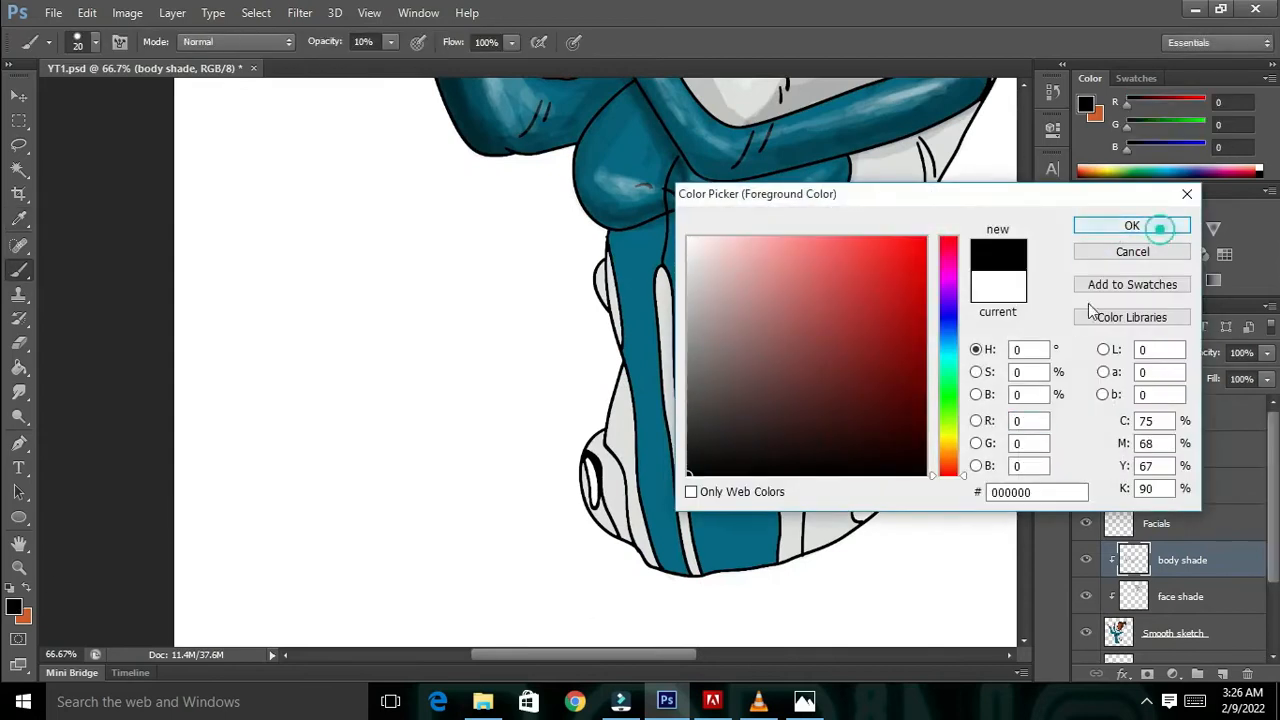
{"action": "left_click", "coordinate": [1160, 228]}
{"action": "scroll", "coordinate": [968, 217], "scroll_direction": "up", "scroll_amount": 3}
{"action": "mouse_move", "coordinate": [892, 333]}
{"action": "left_mouse_down"}
{"action": "mouse_move", "coordinate": [749, 451]}
{"action": "mouse_move", "coordinate": [819, 424]}
{"action": "left_mouse_up"}
{"action": "mouse_move", "coordinate": [752, 488]}
{"action": "left_mouse_down"}
{"action": "mouse_move", "coordinate": [770, 606]}
{"action": "mouse_move", "coordinate": [762, 568]}
{"action": "left_mouse_up"}
{"action": "left_click_drag", "start_coordinate": [751, 346], "coordinate": [723, 354]}
{"action": "mouse_move", "coordinate": [862, 263]}
{"action": "left_mouse_down"}
{"action": "mouse_move", "coordinate": [943, 225]}
{"action": "mouse_move", "coordinate": [847, 286]}
{"action": "left_mouse_up"}
- Deepen the black shading down the white side panel from the armpit towards the oval pad
{"action": "mouse_move", "coordinate": [856, 274]}
{"action": "left_mouse_down"}
{"action": "mouse_move", "coordinate": [760, 356]}
{"action": "mouse_move", "coordinate": [724, 442]}
{"action": "left_mouse_up"}
{"action": "key", "text": "ctrl+z"}
{"action": "mouse_move", "coordinate": [868, 362]}
{"action": "left_mouse_down"}
{"action": "mouse_move", "coordinate": [957, 243]}
{"action": "mouse_move", "coordinate": [749, 455]}
{"action": "left_mouse_up"}
{"action": "mouse_move", "coordinate": [958, 236]}
{"action": "left_mouse_down"}
{"action": "mouse_move", "coordinate": [790, 446]}
{"action": "mouse_move", "coordinate": [740, 448]}
{"action": "left_mouse_up"}
{"action": "mouse_move", "coordinate": [850, 365]}
{"action": "left_mouse_down"}
{"action": "mouse_move", "coordinate": [790, 442]}
{"action": "mouse_move", "coordinate": [740, 439]}
{"action": "mouse_move", "coordinate": [846, 407]}
{"action": "mouse_move", "coordinate": [876, 382]}
{"action": "left_mouse_up"}
- Shade the lower and inner curve of the white side panel around the oval pad
{"action": "key", "text": "ctrl+0"}
{"action": "key", "text": "ctrl+plus"}
{"action": "key", "text": "ctrl+plus"}
{"action": "key", "text": "ctrl+plus"}
{"action": "key", "text": "ctrl+plus"}
{"action": "scroll", "coordinate": [880, 390], "scroll_direction": "down", "scroll_amount": 5}
{"action": "left_click_drag", "start_coordinate": [706, 143], "coordinate": [558, 344]}
{"action": "mouse_move", "coordinate": [740, 132]}
{"action": "left_mouse_down"}
{"action": "mouse_move", "coordinate": [548, 352]}
{"action": "mouse_move", "coordinate": [421, 378]}
{"action": "left_mouse_up"}
{"action": "mouse_move", "coordinate": [558, 216]}
{"action": "left_mouse_down"}
{"action": "mouse_move", "coordinate": [452, 269]}
{"action": "mouse_move", "coordinate": [414, 376]}
{"action": "left_mouse_up"}
{"action": "left_click_drag", "start_coordinate": [414, 376], "coordinate": [628, 122]}
{"action": "left_click_drag", "start_coordinate": [449, 318], "coordinate": [434, 363]}
{"action": "key", "text": "ctrl+z"}
- Darken the side panel's outer edge and the area directly beneath the near sleeve
{"action": "scroll", "coordinate": [728, 240], "scroll_direction": "up", "scroll_amount": 3}
{"action": "mouse_move", "coordinate": [798, 205]}
{"action": "left_mouse_down"}
{"action": "mouse_move", "coordinate": [625, 445]}
{"action": "mouse_move", "coordinate": [558, 505]}
{"action": "left_mouse_up"}
{"action": "left_click_drag", "start_coordinate": [720, 245], "coordinate": [602, 266]}
{"action": "mouse_move", "coordinate": [788, 198]}
{"action": "left_mouse_down"}
{"action": "mouse_move", "coordinate": [600, 285]}
{"action": "mouse_move", "coordinate": [636, 270]}
{"action": "left_mouse_up"}
- Set the foreground colour to white and the brush opacity to 61%
{"action": "left_click", "coordinate": [14, 607]}
{"action": "left_click", "coordinate": [688, 238]}
{"action": "left_click", "coordinate": [1131, 226]}
{"action": "left_click", "coordinate": [391, 42]}
{"action": "left_click_drag", "start_coordinate": [395, 62], "coordinate": [443, 62]}
{"action": "left_click_drag", "start_coordinate": [625, 335], "coordinate": [562, 410]}
{"action": "mouse_move", "coordinate": [676, 283]}
{"action": "left_mouse_down"}
{"action": "mouse_move", "coordinate": [554, 427]}
{"action": "mouse_move", "coordinate": [582, 403]}
{"action": "left_mouse_up"}
{"action": "left_click_drag", "start_coordinate": [612, 318], "coordinate": [540, 420]}
{"action": "key", "text": "ctrl+minus"}
{"action": "key", "text": "ctrl+minus"}
{"action": "key", "text": "ctrl+minus"}
{"action": "key", "text": "ctrl+minus"}
{"action": "key", "text": "ctrl+plus"}
{"action": "key", "text": "ctrl+plus"}
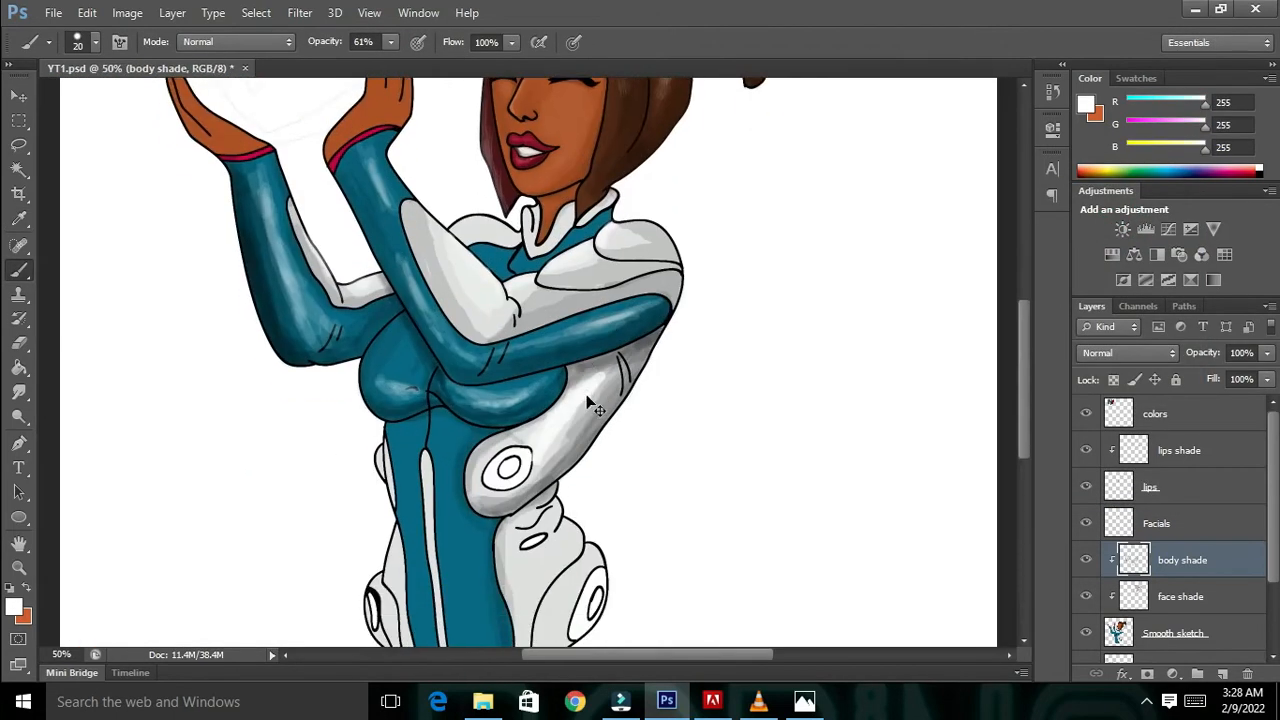
{"action": "key", "text": "ctrl+alt+z"}
{"action": "key", "text": "ctrl+alt+z"}
{"action": "key", "text": "ctrl+alt+z"}
{"action": "key", "text": "ctrl+alt+z"}
- Set the brush size to 11 px and paint a white highlight down the middle of the side panel
{"action": "key", "text": "ctrl+plus"}
{"action": "key", "text": "ctrl+plus"}
{"action": "scroll", "coordinate": [580, 385], "scroll_direction": "down", "scroll_amount": 2}
{"action": "right_click", "coordinate": [597, 388]}
{"action": "left_click_drag", "start_coordinate": [636, 440], "coordinate": [631, 440]}
{"action": "left_click_drag", "start_coordinate": [610, 331], "coordinate": [557, 400]}
{"action": "left_click_drag", "start_coordinate": [605, 340], "coordinate": [560, 405]}
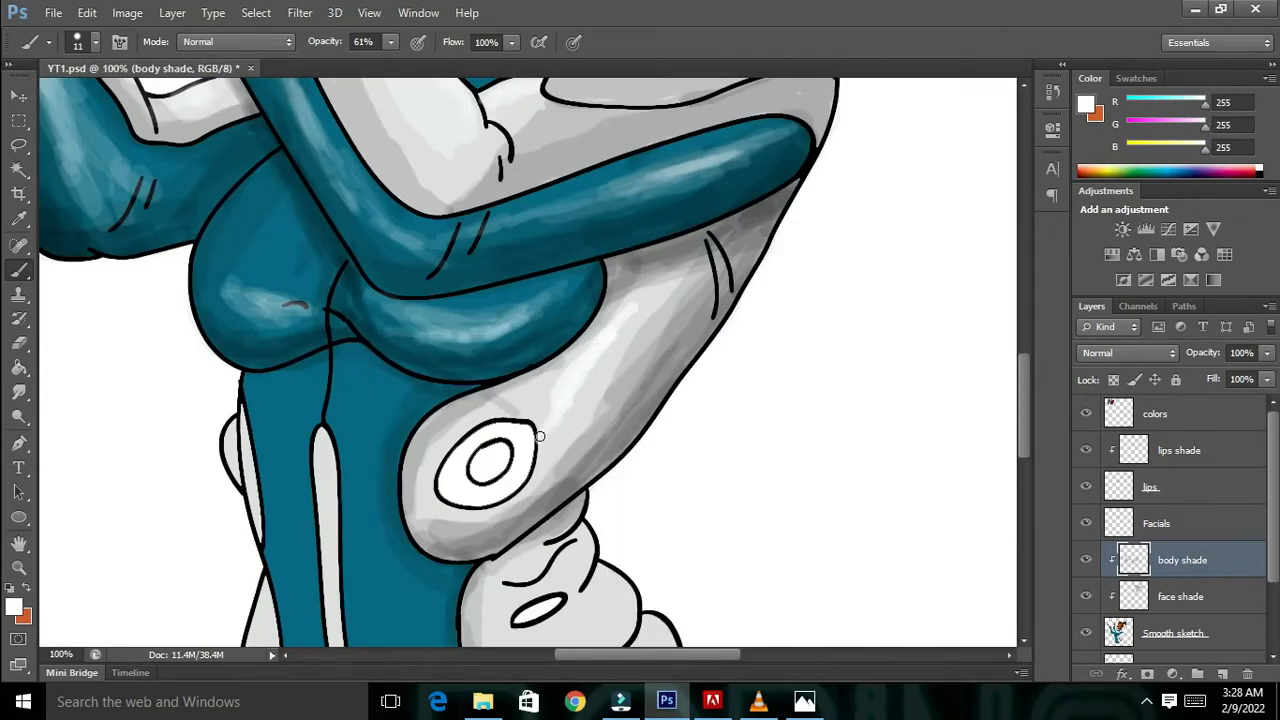
- Reduce the brush size and add a small white highlight on the near arm's blue sleeve by the elbow
{"action": "left_click_drag", "start_coordinate": [728, 157], "coordinate": [690, 174]}
{"action": "right_click", "coordinate": [698, 171]}
{"action": "left_click_drag", "start_coordinate": [728, 220], "coordinate": [712, 220]}
{"action": "mouse_move", "coordinate": [692, 155]}
{"action": "left_mouse_down"}
{"action": "mouse_move", "coordinate": [664, 165]}
{"action": "mouse_move", "coordinate": [708, 163]}
{"action": "left_mouse_up"}
- Set the brush to black, 37 px and 10% opacity, and shade the blue torso panel along the near hip
{"action": "key", "text": "ctrl+minus"}
{"action": "key", "text": "ctrl+minus"}
{"action": "key", "text": "ctrl+minus"}
{"action": "key", "text": "ctrl+plus"}
{"action": "key", "text": "ctrl+plus"}
{"action": "key", "text": "ctrl+plus"}
{"action": "scroll", "coordinate": [604, 380], "scroll_direction": "down", "scroll_amount": 2}
{"action": "right_click", "coordinate": [393, 348]}
{"action": "left_click_drag", "start_coordinate": [418, 396], "coordinate": [430, 396]}
{"action": "left_click", "coordinate": [14, 607]}
{"action": "left_click", "coordinate": [688, 473]}
{"action": "left_click", "coordinate": [1131, 226]}
{"action": "scroll", "coordinate": [324, 448], "scroll_direction": "down", "scroll_amount": 2}
{"action": "scroll", "coordinate": [324, 448], "scroll_direction": "down", "scroll_amount": 2}
{"action": "left_click_drag", "start_coordinate": [581, 544], "coordinate": [565, 550]}
{"action": "key", "text": "ctrl+z"}
{"action": "left_click", "coordinate": [390, 43]}
{"action": "left_click_drag", "start_coordinate": [391, 70], "coordinate": [342, 73]}
{"action": "key", "text": "ctrl+minus"}
{"action": "key", "text": "ctrl+minus"}
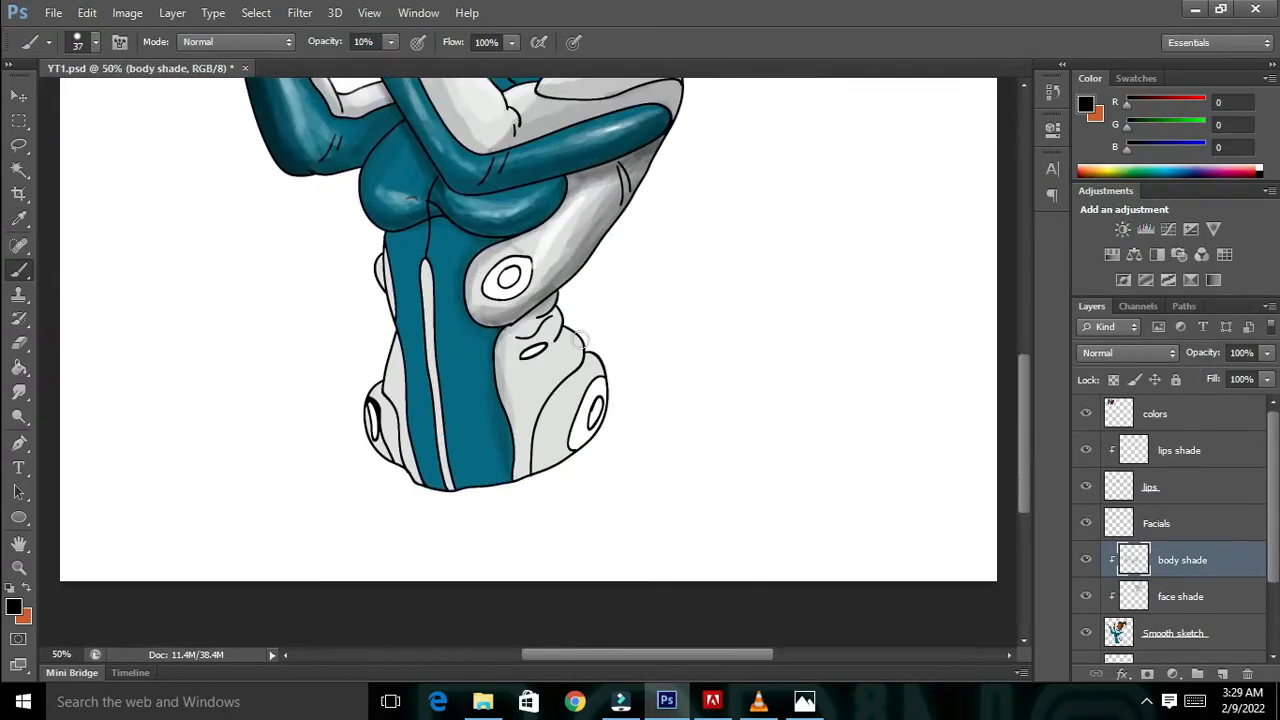
- Set the brush size to 7 px and shade the near white hip panel along its edges below the waist
{"action": "key", "text": "ctrl+plus"}
{"action": "right_click", "coordinate": [625, 353]}
{"action": "left_click", "coordinate": [541, 345]}
{"action": "key", "text": "ctrl+plus"}
{"action": "key", "text": "ctrl+plus"}
{"action": "mouse_move", "coordinate": [658, 186]}
{"action": "left_mouse_down"}
{"action": "mouse_move", "coordinate": [651, 243]}
{"action": "mouse_move", "coordinate": [661, 184]}
{"action": "left_mouse_up"}
{"action": "right_click", "coordinate": [834, 172]}
{"action": "left_click", "coordinate": [859, 205]}
{"action": "mouse_move", "coordinate": [672, 252]}
{"action": "left_mouse_down"}
{"action": "mouse_move", "coordinate": [724, 386]}
{"action": "mouse_move", "coordinate": [712, 406]}
{"action": "left_mouse_up"}
{"action": "left_click_drag", "start_coordinate": [722, 284], "coordinate": [726, 409]}
{"action": "scroll", "coordinate": [726, 409], "scroll_direction": "down", "scroll_amount": 1}
{"action": "mouse_move", "coordinate": [764, 301]}
{"action": "left_mouse_down"}
{"action": "mouse_move", "coordinate": [843, 427]}
{"action": "mouse_move", "coordinate": [827, 372]}
{"action": "left_mouse_up"}
- Build up black shading on the near hip pad along its curved inner seam down to the hem
{"action": "scroll", "coordinate": [521, 199], "scroll_direction": "down", "scroll_amount": 2}
{"action": "mouse_move", "coordinate": [757, 184]}
{"action": "left_mouse_down"}
{"action": "mouse_move", "coordinate": [679, 275]}
{"action": "mouse_move", "coordinate": [558, 513]}
{"action": "mouse_move", "coordinate": [550, 626]}
{"action": "left_mouse_up"}
{"action": "left_click_drag", "start_coordinate": [594, 430], "coordinate": [550, 630]}
{"action": "left_click", "coordinate": [621, 701]}
{"action": "left_click", "coordinate": [1194, 15]}
{"action": "mouse_move", "coordinate": [766, 184]}
{"action": "left_mouse_down"}
{"action": "mouse_move", "coordinate": [586, 443]}
{"action": "mouse_move", "coordinate": [560, 514]}
{"action": "left_mouse_up"}
{"action": "mouse_move", "coordinate": [712, 256]}
{"action": "left_mouse_down"}
{"action": "mouse_move", "coordinate": [594, 400]}
{"action": "mouse_move", "coordinate": [550, 632]}
{"action": "left_mouse_up"}
{"action": "left_click_drag", "start_coordinate": [784, 172], "coordinate": [550, 612]}
{"action": "left_click_drag", "start_coordinate": [708, 258], "coordinate": [580, 486]}
{"action": "left_click_drag", "start_coordinate": [756, 193], "coordinate": [570, 602]}
- Shade the near hip pad around the edge of its white oval
{"action": "scroll", "coordinate": [640, 520], "scroll_direction": "down", "scroll_amount": 2}
{"action": "mouse_move", "coordinate": [688, 474]}
{"action": "left_mouse_down"}
{"action": "mouse_move", "coordinate": [571, 534]}
{"action": "mouse_move", "coordinate": [629, 494]}
{"action": "mouse_move", "coordinate": [837, 228]}
{"action": "left_mouse_up"}
{"action": "left_click_drag", "start_coordinate": [822, 151], "coordinate": [680, 458]}
{"action": "mouse_move", "coordinate": [800, 183]}
{"action": "left_mouse_down"}
{"action": "mouse_move", "coordinate": [677, 436]}
{"action": "mouse_move", "coordinate": [724, 249]}
{"action": "mouse_move", "coordinate": [687, 353]}
{"action": "left_mouse_up"}
{"action": "key", "text": "ctrl+minus"}
{"action": "key", "text": "ctrl+minus"}
{"action": "key", "text": "ctrl+minus"}
{"action": "key", "text": "ctrl+minus"}
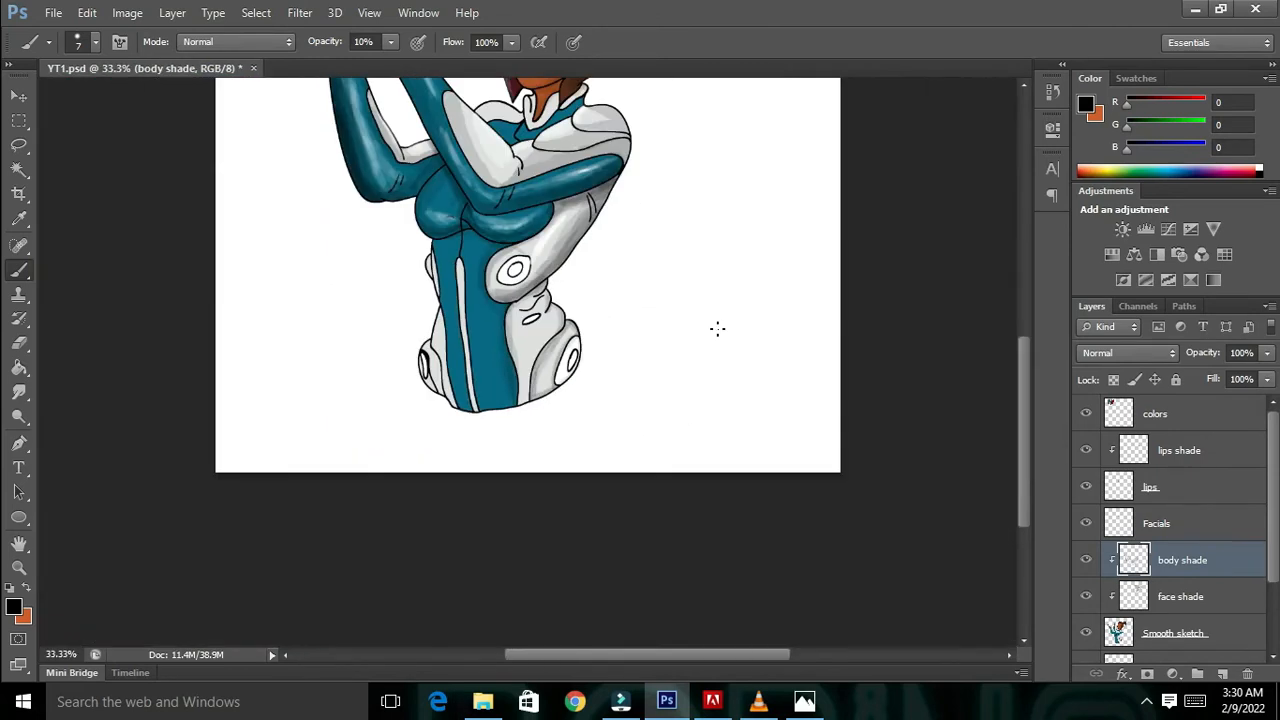
- Shade the near white hip panel along the curved seam where it meets the hip pad
{"action": "key", "text": "ctrl+plus"}
{"action": "key", "text": "ctrl+plus"}
{"action": "key", "text": "ctrl+plus"}
{"action": "key", "text": "ctrl+plus"}
{"action": "left_click_drag", "start_coordinate": [682, 232], "coordinate": [530, 625]}
{"action": "mouse_move", "coordinate": [553, 505]}
{"action": "left_mouse_down"}
{"action": "mouse_move", "coordinate": [602, 308]}
{"action": "mouse_move", "coordinate": [720, 180]}
{"action": "left_mouse_up"}
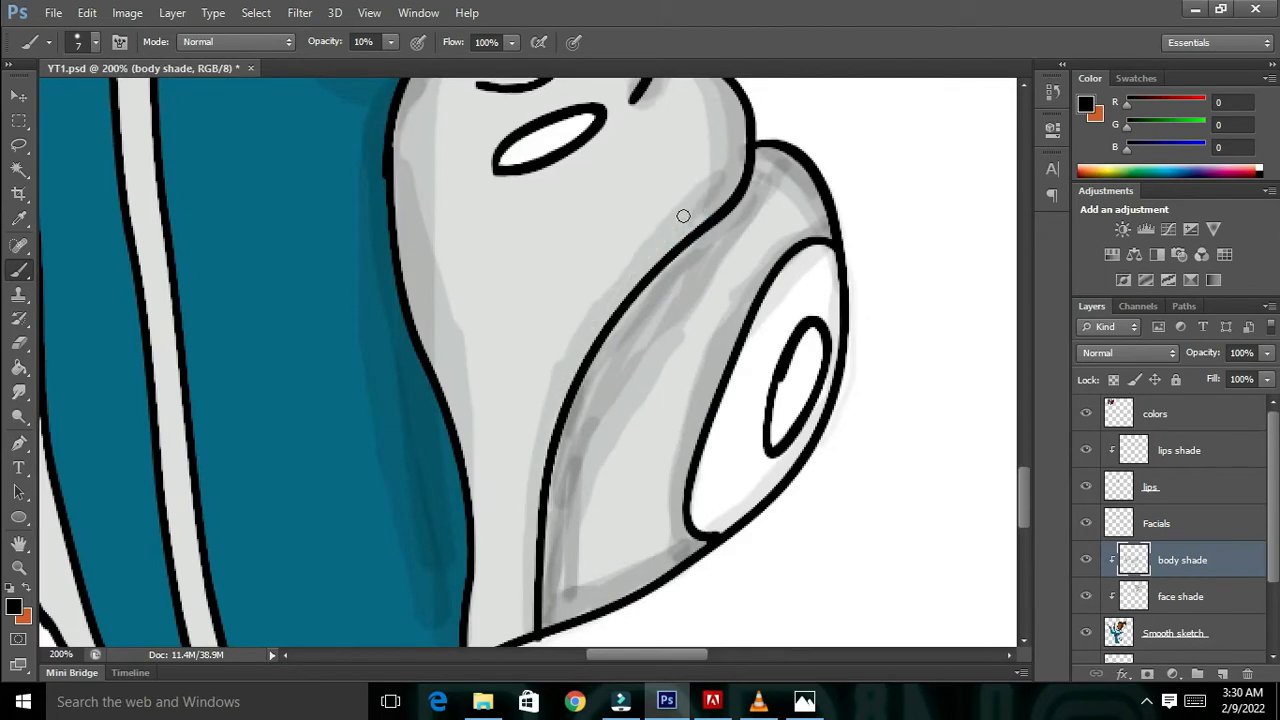
{"action": "mouse_move", "coordinate": [531, 604]}
{"action": "left_mouse_down"}
{"action": "mouse_move", "coordinate": [566, 376]}
{"action": "mouse_move", "coordinate": [720, 192]}
{"action": "left_mouse_up"}
{"action": "mouse_move", "coordinate": [521, 630]}
{"action": "left_mouse_down"}
{"action": "mouse_move", "coordinate": [672, 193]}
{"action": "mouse_move", "coordinate": [738, 150]}
{"action": "mouse_move", "coordinate": [738, 184]}
{"action": "left_mouse_up"}
- Darken the hip panel's seam shading with further strokes from the hem up to the waist
{"action": "mouse_move", "coordinate": [627, 655]}
{"action": "left_mouse_down"}
{"action": "mouse_move", "coordinate": [506, 564]}
{"action": "mouse_move", "coordinate": [694, 640]}
{"action": "mouse_move", "coordinate": [603, 650]}
{"action": "left_mouse_up"}
{"action": "scroll", "coordinate": [680, 636], "scroll_direction": "down", "scroll_amount": 1}
{"action": "left_click_drag", "start_coordinate": [683, 640], "coordinate": [755, 291]}
{"action": "left_click_drag", "start_coordinate": [713, 401], "coordinate": [915, 118]}
{"action": "mouse_move", "coordinate": [680, 634]}
{"action": "left_mouse_down"}
{"action": "mouse_move", "coordinate": [703, 511]}
{"action": "mouse_move", "coordinate": [830, 238]}
{"action": "mouse_move", "coordinate": [916, 134]}
{"action": "mouse_move", "coordinate": [720, 557]}
{"action": "mouse_move", "coordinate": [918, 152]}
{"action": "mouse_move", "coordinate": [940, 146]}
{"action": "left_mouse_up"}
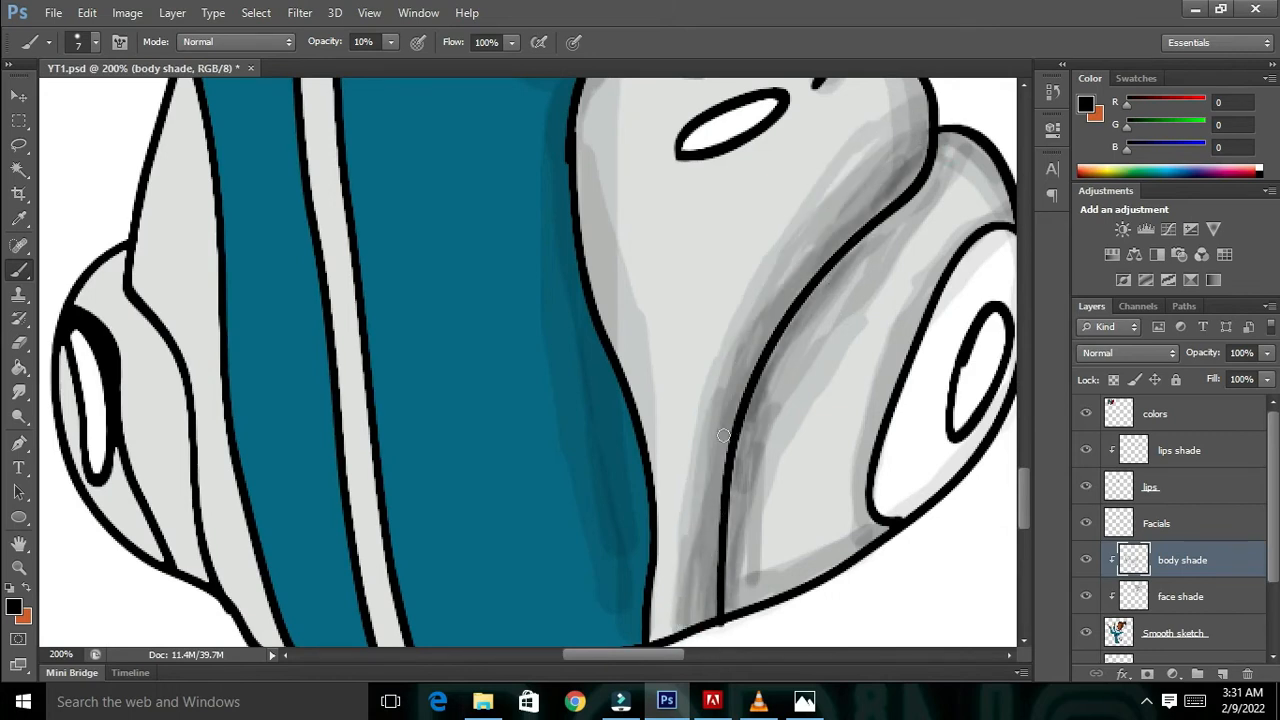
- Select the face shade layer and add more black shading to the near hip panel beside the hip pad seam
{"action": "key", "text": "ctrl+minus"}
{"action": "key", "text": "ctrl+minus"}
{"action": "key", "text": "ctrl+minus"}
{"action": "key", "text": "ctrl+plus"}
{"action": "key", "text": "ctrl+plus"}
{"action": "key", "text": "ctrl+plus"}
{"action": "scroll", "coordinate": [726, 309], "scroll_direction": "down", "scroll_amount": 1}
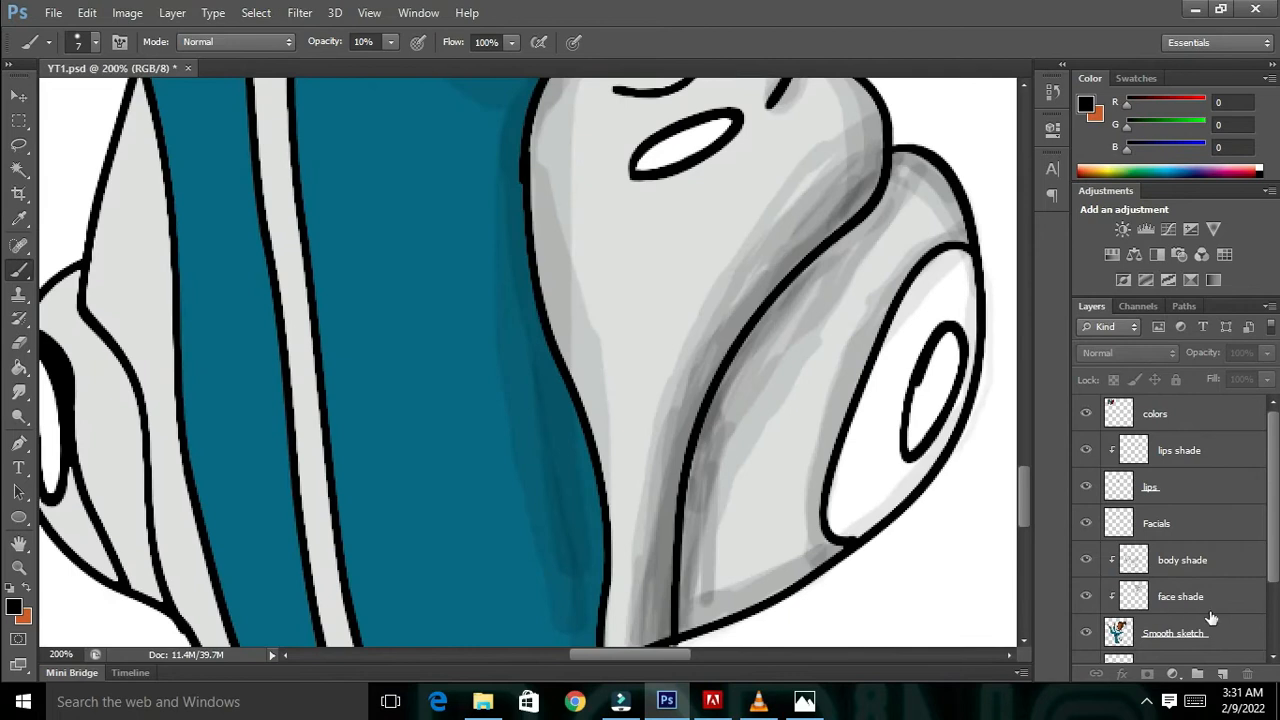
{"action": "left_click", "coordinate": [1170, 598]}
{"action": "scroll", "coordinate": [1162, 628], "scroll_direction": "down", "scroll_amount": 1}
{"action": "mouse_move", "coordinate": [800, 257]}
{"action": "left_mouse_down"}
{"action": "mouse_move", "coordinate": [839, 201]}
{"action": "mouse_move", "coordinate": [718, 356]}
{"action": "mouse_move", "coordinate": [680, 433]}
{"action": "mouse_move", "coordinate": [656, 638]}
{"action": "left_mouse_up"}
{"action": "mouse_move", "coordinate": [874, 140]}
{"action": "left_mouse_down"}
{"action": "mouse_move", "coordinate": [826, 235]}
{"action": "mouse_move", "coordinate": [686, 628]}
{"action": "left_mouse_up"}
- Shade the outer edge of the far side's white hip panel above the hip pad
{"action": "key", "text": "ctrl+minus"}
{"action": "key", "text": "ctrl+minus"}
{"action": "key", "text": "ctrl+minus"}
{"action": "key", "text": "ctrl+minus"}
{"action": "key", "text": "ctrl+plus"}
{"action": "key", "text": "ctrl+plus"}
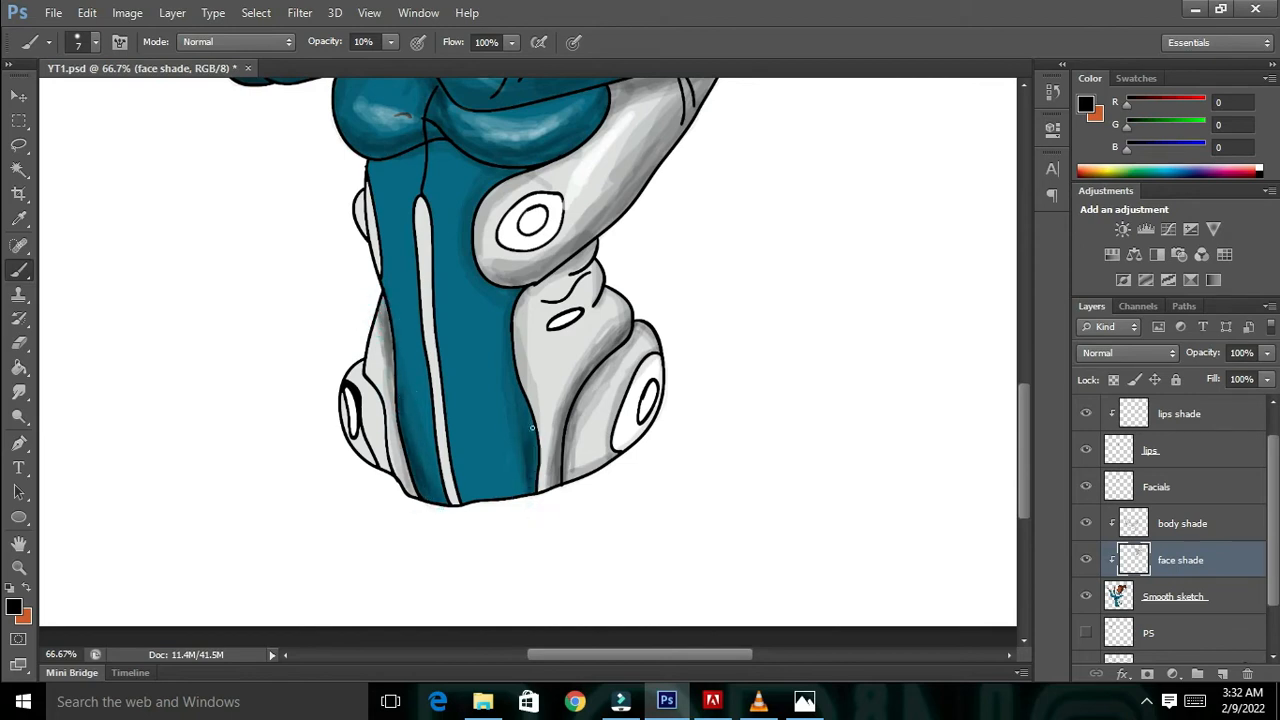
{"action": "key", "text": "ctrl+plus"}
{"action": "key", "text": "ctrl+plus"}
{"action": "mouse_move", "coordinate": [522, 194]}
{"action": "left_mouse_down"}
{"action": "mouse_move", "coordinate": [511, 274]}
{"action": "mouse_move", "coordinate": [490, 306]}
{"action": "left_mouse_up"}
{"action": "left_click_drag", "start_coordinate": [250, 390], "coordinate": [724, 273]}
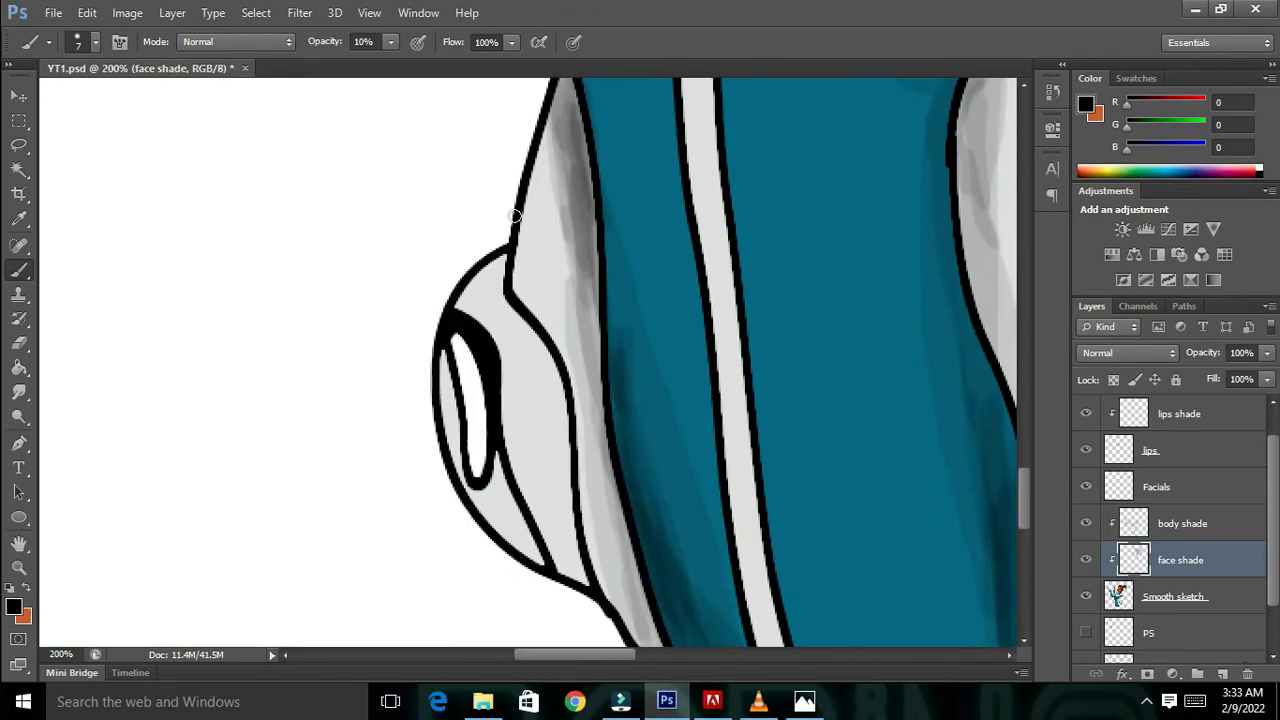
{"action": "left_click_drag", "start_coordinate": [538, 152], "coordinate": [516, 240]}
- Shade the far hip pad along its inner seam, around the oval and down to the hem
{"action": "mouse_move", "coordinate": [553, 347]}
{"action": "left_mouse_down"}
{"action": "mouse_move", "coordinate": [517, 271]}
{"action": "mouse_move", "coordinate": [523, 294]}
{"action": "mouse_move", "coordinate": [495, 315]}
{"action": "mouse_move", "coordinate": [563, 425]}
{"action": "mouse_move", "coordinate": [549, 527]}
{"action": "left_mouse_up"}
{"action": "mouse_move", "coordinate": [508, 254]}
{"action": "left_mouse_down"}
{"action": "mouse_move", "coordinate": [449, 309]}
{"action": "mouse_move", "coordinate": [448, 455]}
{"action": "mouse_move", "coordinate": [526, 557]}
{"action": "mouse_move", "coordinate": [469, 274]}
{"action": "mouse_move", "coordinate": [472, 516]}
{"action": "mouse_move", "coordinate": [538, 560]}
{"action": "left_mouse_up"}
{"action": "left_click_drag", "start_coordinate": [503, 463], "coordinate": [550, 562]}
{"action": "mouse_move", "coordinate": [573, 577]}
{"action": "left_mouse_down"}
{"action": "mouse_move", "coordinate": [588, 590]}
{"action": "mouse_move", "coordinate": [543, 529]}
{"action": "mouse_move", "coordinate": [479, 334]}
{"action": "mouse_move", "coordinate": [548, 530]}
{"action": "left_mouse_up"}
{"action": "left_click_drag", "start_coordinate": [503, 420], "coordinate": [550, 545]}
- Highlight the far hip pad and the hip panel above it in white, raising the brush opacity from 10% to 36%
{"action": "left_click", "coordinate": [14, 607]}
{"action": "left_click", "coordinate": [689, 238]}
{"action": "left_click", "coordinate": [1106, 222]}
{"action": "left_click_drag", "start_coordinate": [528, 370], "coordinate": [546, 434]}
{"action": "left_click", "coordinate": [391, 42]}
{"action": "left_click_drag", "start_coordinate": [391, 61], "coordinate": [417, 61]}
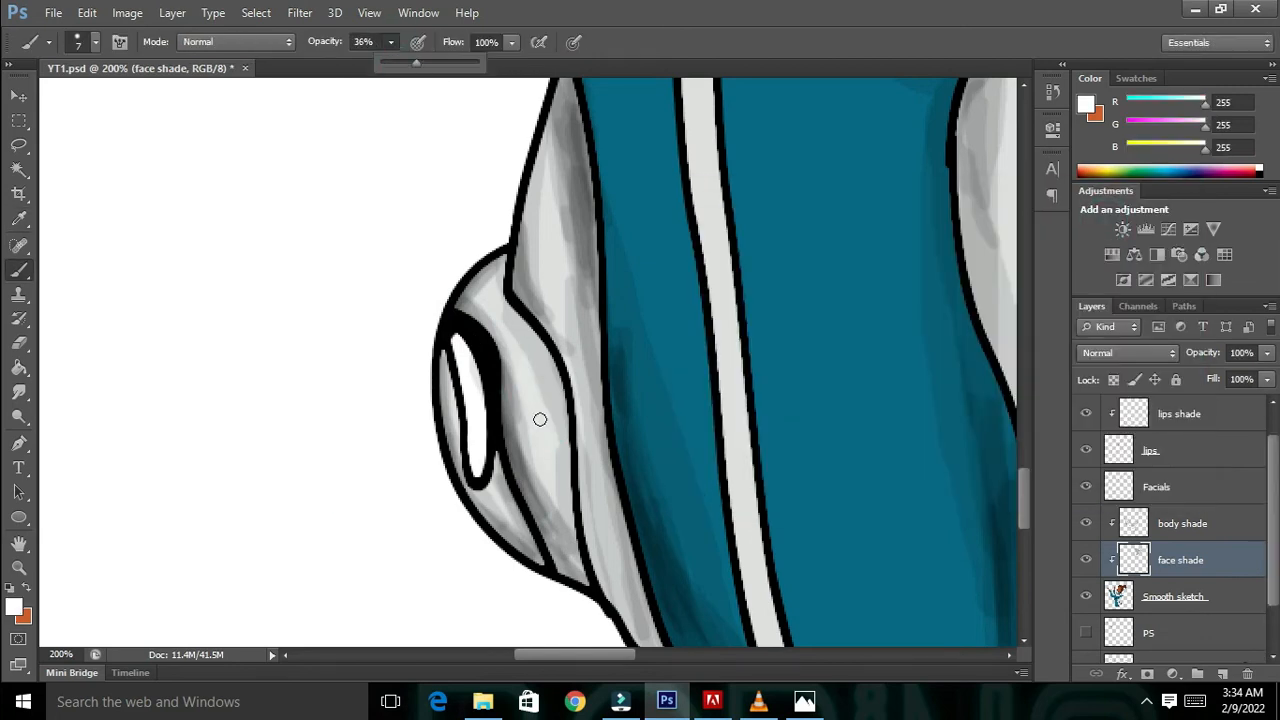
{"action": "left_click_drag", "start_coordinate": [530, 380], "coordinate": [554, 476]}
{"action": "left_click_drag", "start_coordinate": [489, 308], "coordinate": [510, 366]}
{"action": "left_click_drag", "start_coordinate": [546, 230], "coordinate": [553, 296]}
{"action": "mouse_move", "coordinate": [554, 294]}
{"action": "left_mouse_down"}
{"action": "mouse_move", "coordinate": [546, 186]}
{"action": "mouse_move", "coordinate": [556, 326]}
{"action": "left_mouse_up"}
{"action": "left_click_drag", "start_coordinate": [521, 362], "coordinate": [538, 446]}
{"action": "key", "text": "ctrl+minus"}
{"action": "key", "text": "ctrl+minus"}
{"action": "key", "text": "ctrl+minus"}
{"action": "key", "text": "ctrl+minus"}
{"action": "key", "text": "ctrl+minus"}
{"action": "key", "text": "ctrl+minus"}
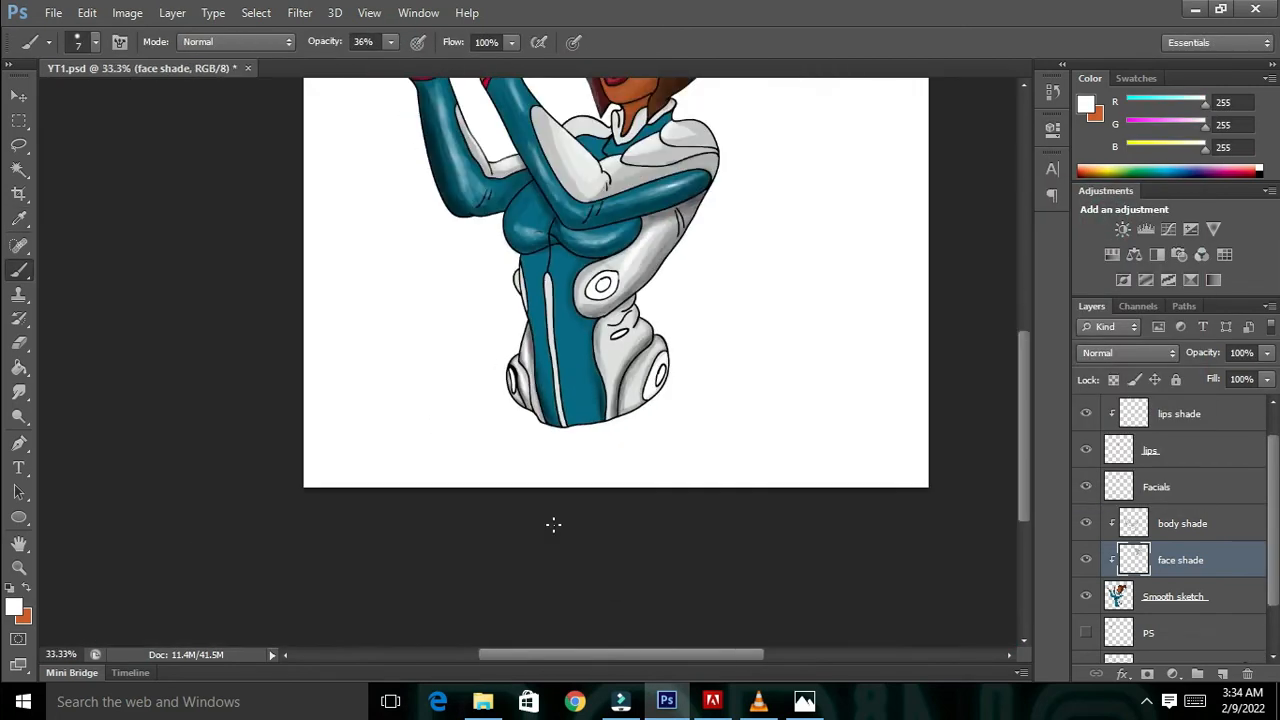
- Switch the brush to black at 10% opacity and shade the small far-side pad and narrow white strip below the bust
{"action": "key", "text": "ctrl+plus"}
{"action": "key", "text": "ctrl+plus"}
{"action": "key", "text": "ctrl+plus"}
{"action": "key", "text": "ctrl+plus"}
{"action": "key", "text": "ctrl+plus"}
{"action": "key", "text": "ctrl+plus"}
{"action": "left_click_drag", "start_coordinate": [554, 532], "coordinate": [550, 347]}
{"action": "left_click_drag", "start_coordinate": [346, 342], "coordinate": [850, 192]}
{"action": "left_click", "coordinate": [14, 607]}
{"action": "left_click", "coordinate": [689, 473]}
{"action": "left_click", "coordinate": [1131, 227]}
{"action": "left_click", "coordinate": [391, 42]}
{"action": "left_click_drag", "start_coordinate": [391, 62], "coordinate": [366, 62]}
{"action": "mouse_move", "coordinate": [432, 225]}
{"action": "left_mouse_down"}
{"action": "mouse_move", "coordinate": [420, 325]}
{"action": "mouse_move", "coordinate": [470, 200]}
{"action": "mouse_move", "coordinate": [488, 500]}
{"action": "mouse_move", "coordinate": [461, 133]}
{"action": "left_mouse_up"}
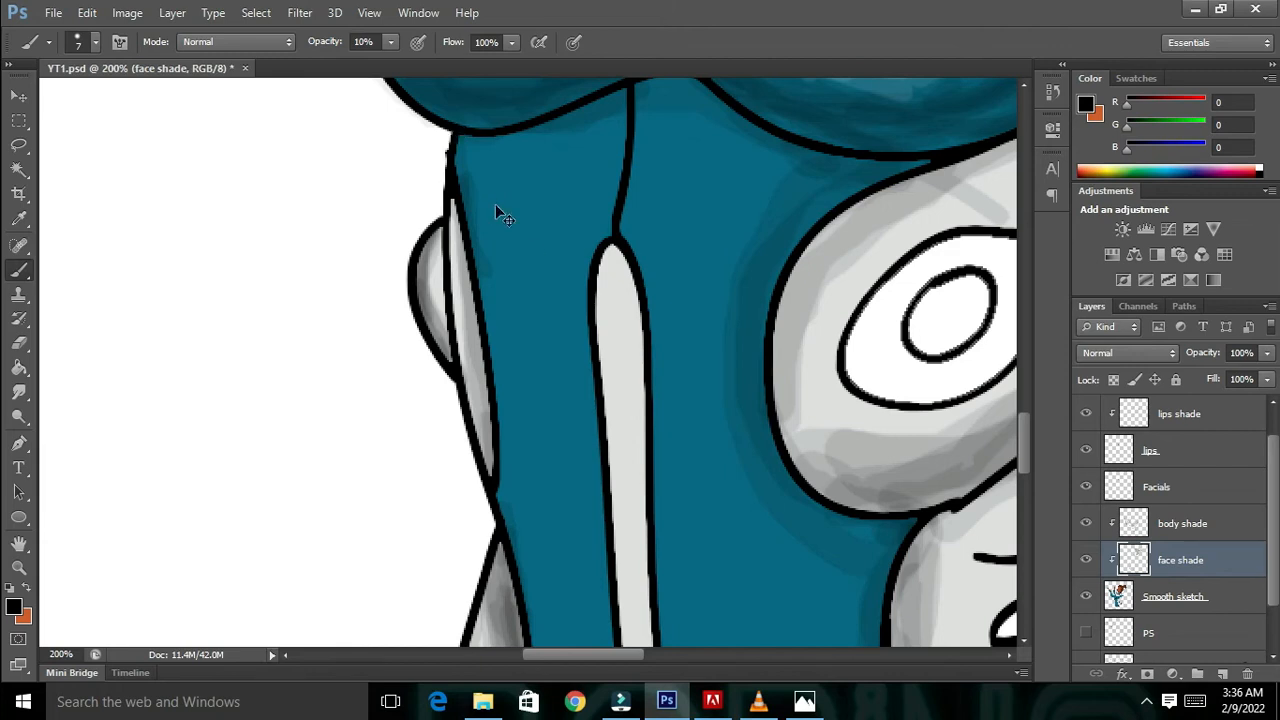
- Shade the edges of the white central torso stripe from its rounded tip down past the waist
{"action": "key", "text": "ctrl+minus"}
{"action": "key", "text": "ctrl+minus"}
{"action": "key", "text": "ctrl+minus"}
{"action": "key", "text": "ctrl+minus"}
{"action": "key", "text": "ctrl+minus"}
{"action": "key", "text": "ctrl+plus"}
{"action": "key", "text": "ctrl+plus"}
{"action": "key", "text": "ctrl+plus"}
{"action": "key", "text": "ctrl+plus"}
{"action": "scroll", "coordinate": [498, 240], "scroll_direction": "down", "scroll_amount": 7}
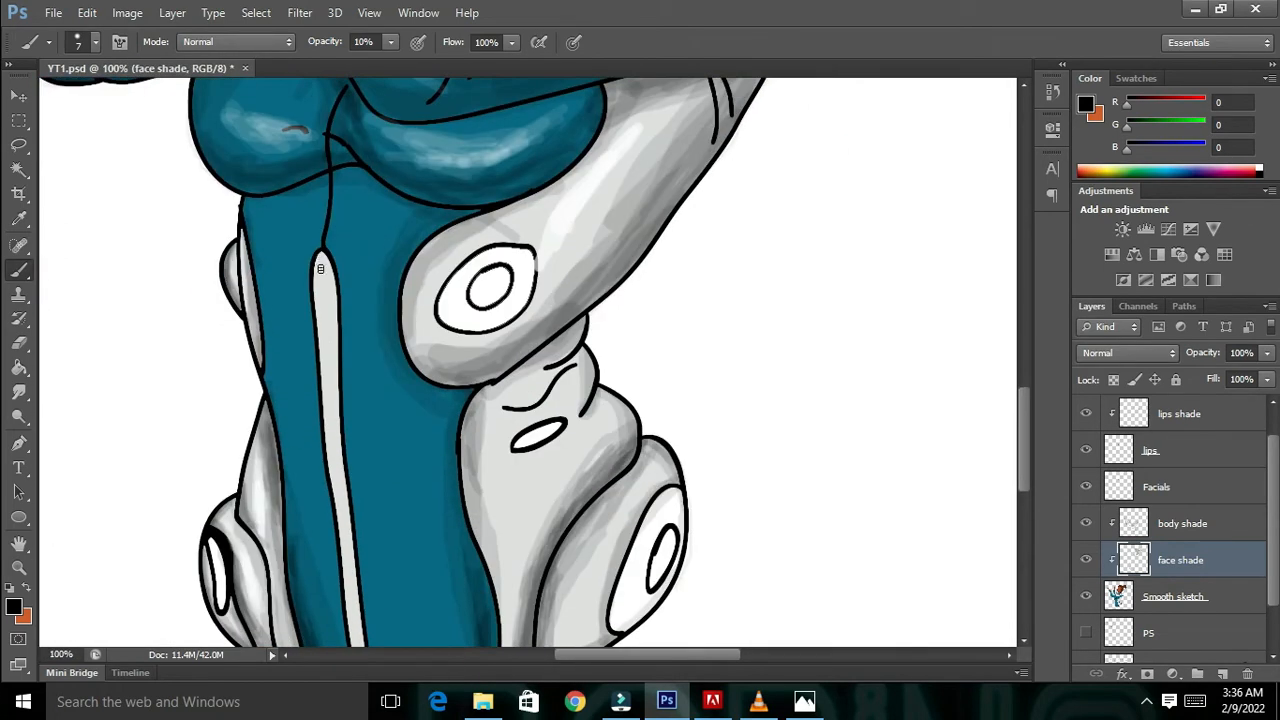
{"action": "key", "text": "ctrl+plus"}
{"action": "left_click_drag", "start_coordinate": [624, 656], "coordinate": [584, 661]}
{"action": "left_click_drag", "start_coordinate": [454, 146], "coordinate": [481, 282]}
{"action": "left_click_drag", "start_coordinate": [453, 150], "coordinate": [485, 555]}
{"action": "mouse_move", "coordinate": [460, 154]}
{"action": "left_mouse_down"}
{"action": "mouse_move", "coordinate": [469, 388]}
{"action": "mouse_move", "coordinate": [449, 335]}
{"action": "mouse_move", "coordinate": [455, 455]}
{"action": "left_mouse_up"}
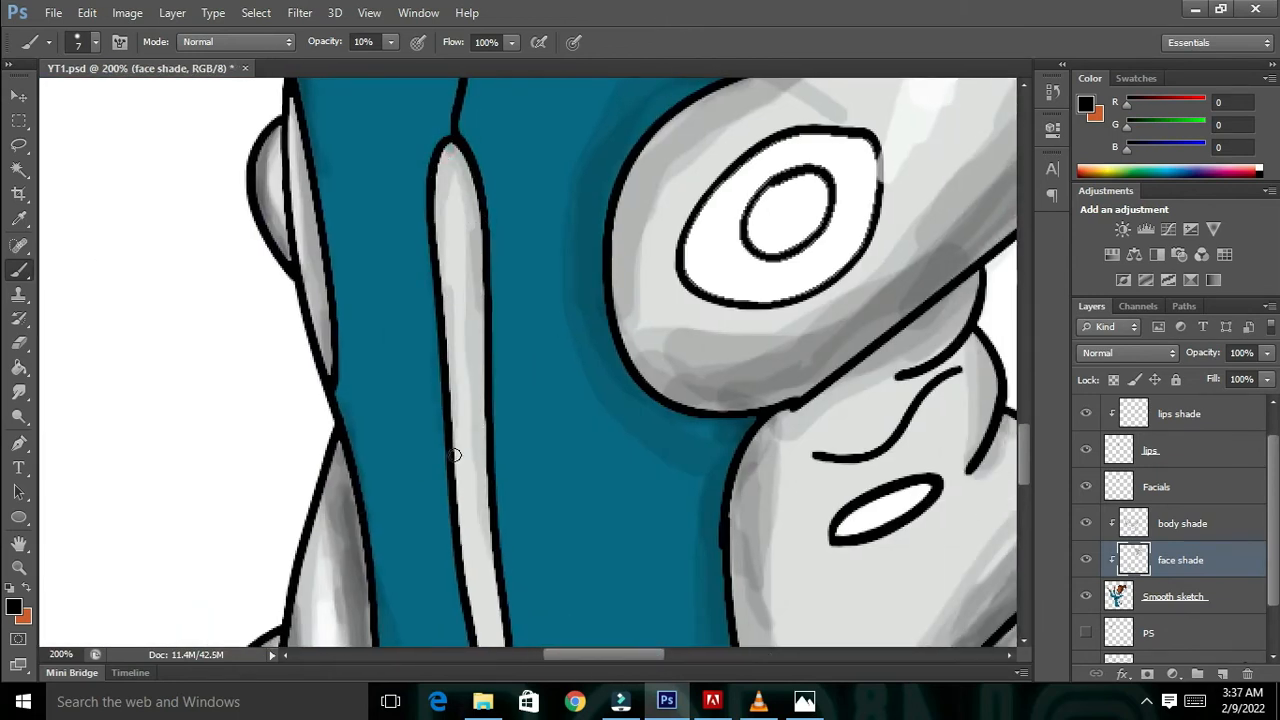
- Continue the black shading along the central stripe's lower half down to the hem
{"action": "scroll", "coordinate": [455, 455], "scroll_direction": "down", "scroll_amount": 6}
{"action": "mouse_move", "coordinate": [463, 229]}
{"action": "left_mouse_down"}
{"action": "mouse_move", "coordinate": [500, 517]}
{"action": "mouse_move", "coordinate": [555, 563]}
{"action": "left_mouse_up"}
{"action": "scroll", "coordinate": [500, 517], "scroll_direction": "down", "scroll_amount": 3}
{"action": "left_click_drag", "start_coordinate": [511, 276], "coordinate": [552, 567]}
{"action": "key", "text": "ctrl+minus"}
{"action": "key", "text": "ctrl+minus"}
{"action": "key", "text": "ctrl+minus"}
{"action": "key", "text": "ctrl+plus"}
{"action": "key", "text": "ctrl+plus"}
{"action": "scroll", "coordinate": [386, 207], "scroll_direction": "up", "scroll_amount": 3}
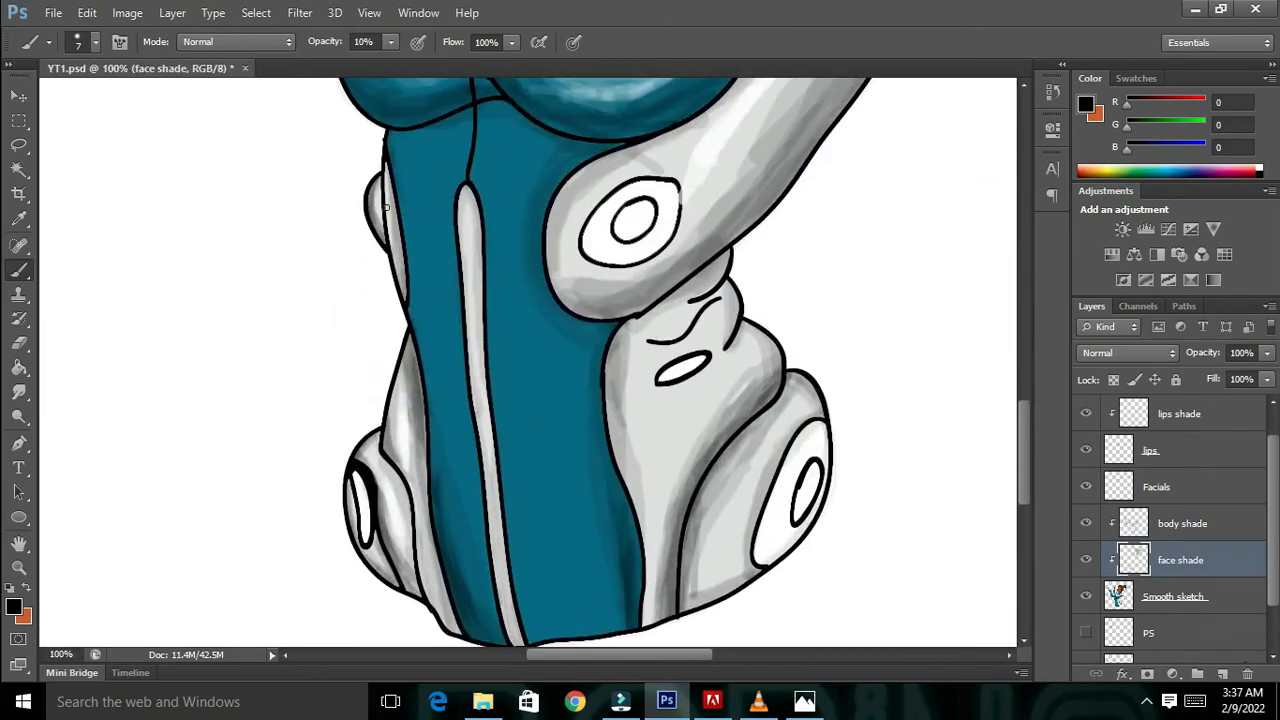
- Highlight the central stripe in white with a 4 px brush at 100% opacity
{"action": "left_click", "coordinate": [14, 607]}
{"action": "left_click", "coordinate": [677, 210]}
{"action": "left_click", "coordinate": [1154, 211]}
{"action": "left_click_drag", "start_coordinate": [464, 207], "coordinate": [469, 292]}
{"action": "right_click", "coordinate": [472, 288]}
{"action": "left_click", "coordinate": [391, 42]}
{"action": "left_click_drag", "start_coordinate": [391, 62], "coordinate": [442, 63]}
{"action": "right_click", "coordinate": [472, 209]}
{"action": "left_click_drag", "start_coordinate": [503, 258], "coordinate": [499, 258]}
{"action": "left_click_drag", "start_coordinate": [465, 207], "coordinate": [470, 250]}
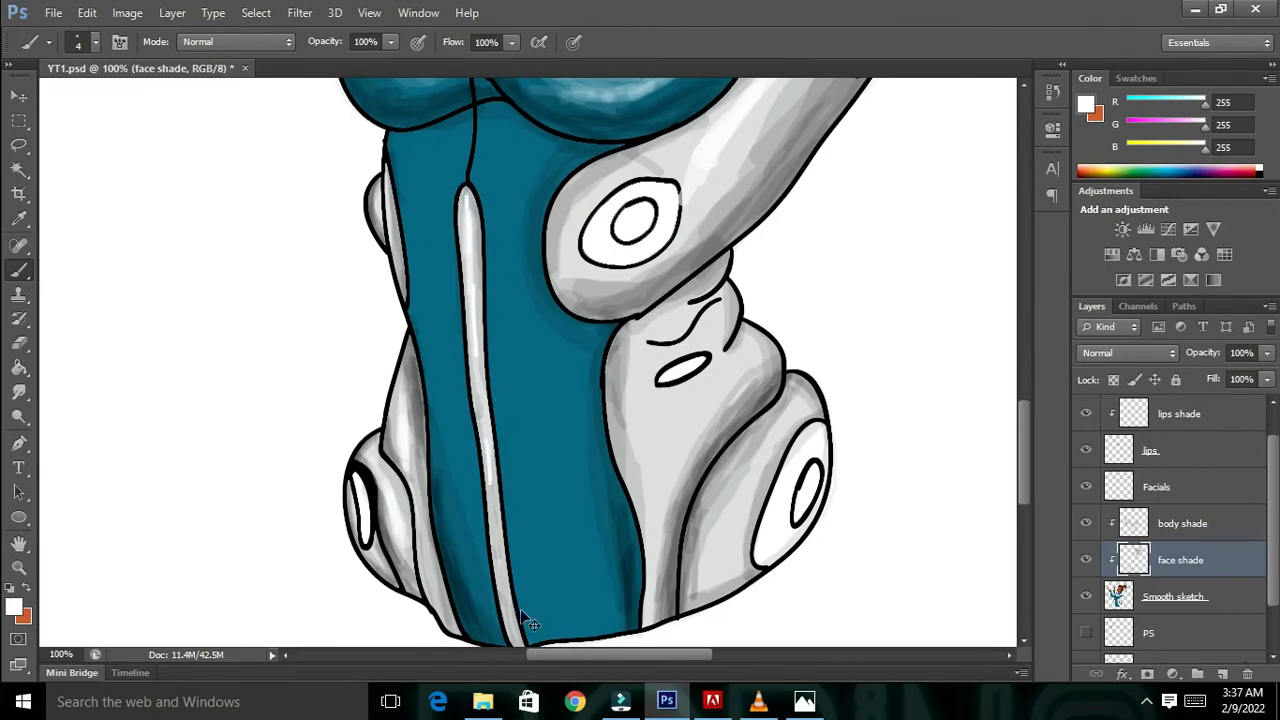
- Set the brush to black, 11 px and 11% opacity, and shade the blue torso fabric alongside the central stripe
{"action": "key", "text": "ctrl+minus"}
{"action": "key", "text": "ctrl+minus"}
{"action": "key", "text": "ctrl+minus"}
{"action": "key", "text": "ctrl+plus"}
{"action": "key", "text": "ctrl+plus"}
{"action": "left_click", "coordinate": [14, 607]}
{"action": "left_click", "coordinate": [688, 472]}
{"action": "left_click", "coordinate": [1131, 226]}
{"action": "right_click", "coordinate": [262, 310]}
{"action": "left_click_drag", "start_coordinate": [283, 355], "coordinate": [288, 355]}
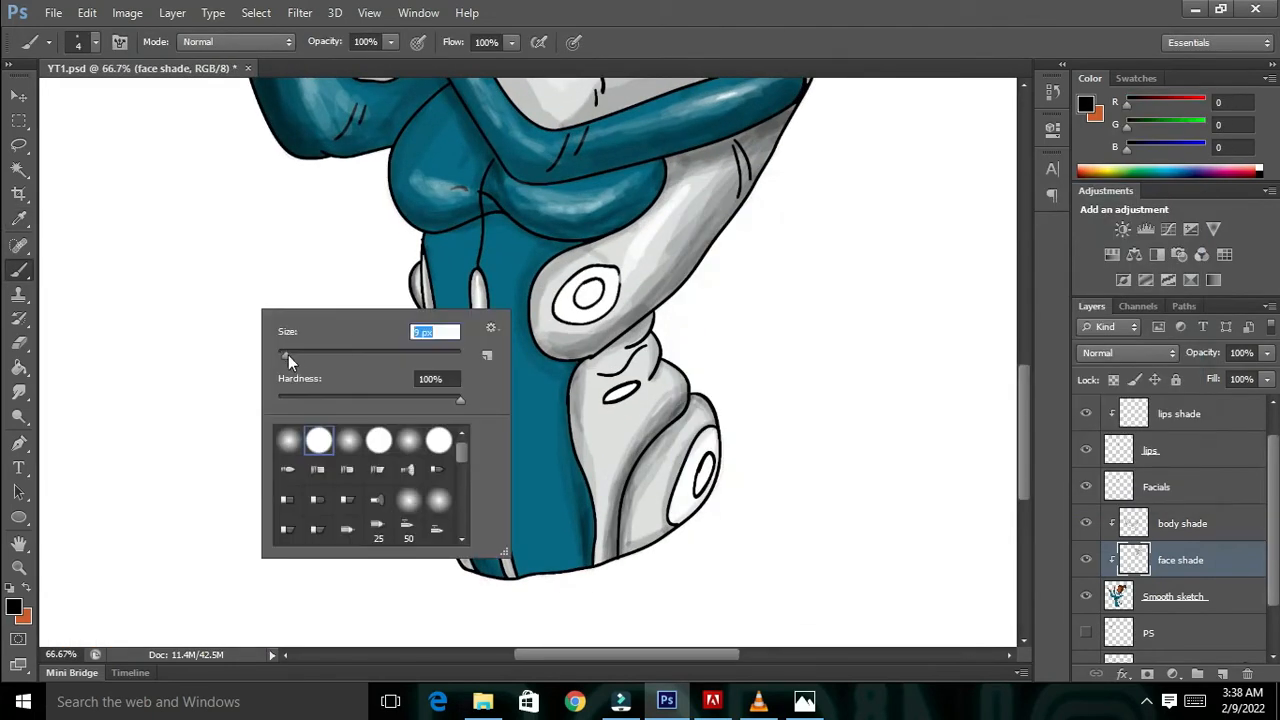
{"action": "left_click", "coordinate": [382, 42]}
{"action": "left_click_drag", "start_coordinate": [396, 64], "coordinate": [309, 65]}
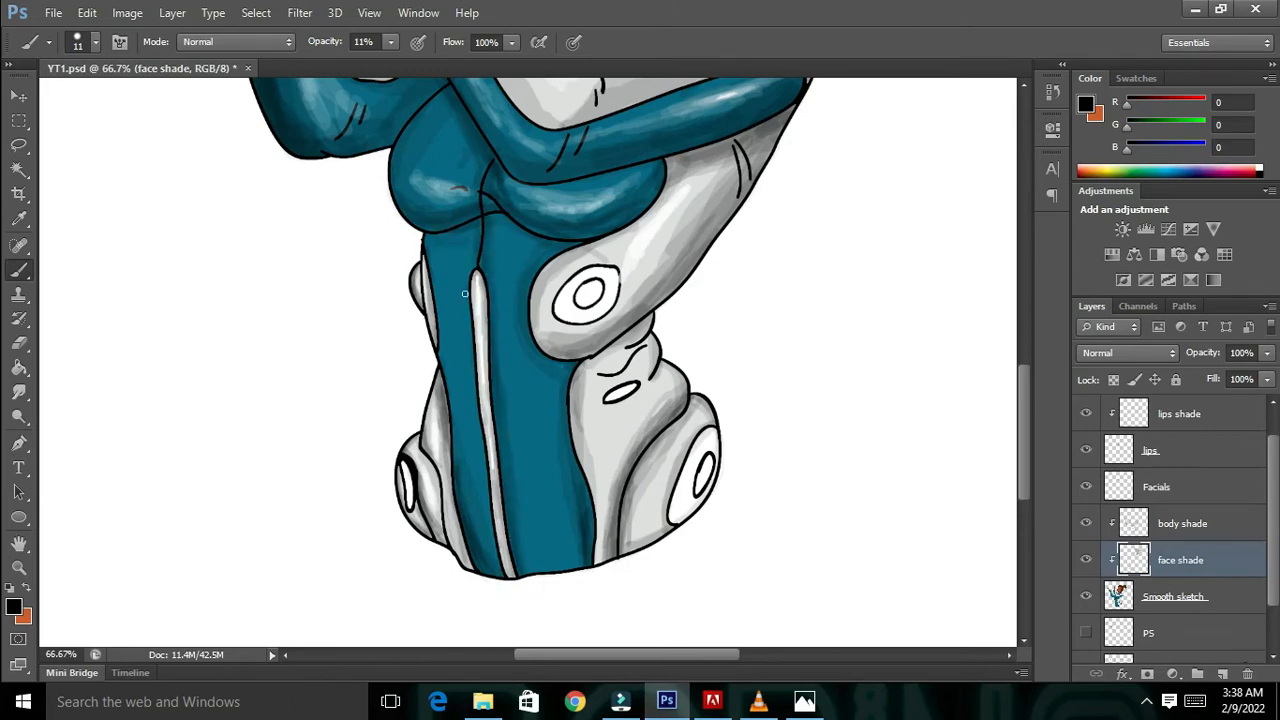
{"action": "left_click_drag", "start_coordinate": [502, 543], "coordinate": [508, 570]}
- Deepen the shading on the far-side blue torso panel from the waist towards the hem
{"action": "key", "text": "ctrl+minus"}
{"action": "key", "text": "ctrl+minus"}
{"action": "key", "text": "ctrl+minus"}
{"action": "key", "text": "ctrl+plus"}
{"action": "key", "text": "ctrl+plus"}
{"action": "key", "text": "ctrl+plus"}
{"action": "scroll", "coordinate": [389, 339], "scroll_direction": "down", "scroll_amount": 3}
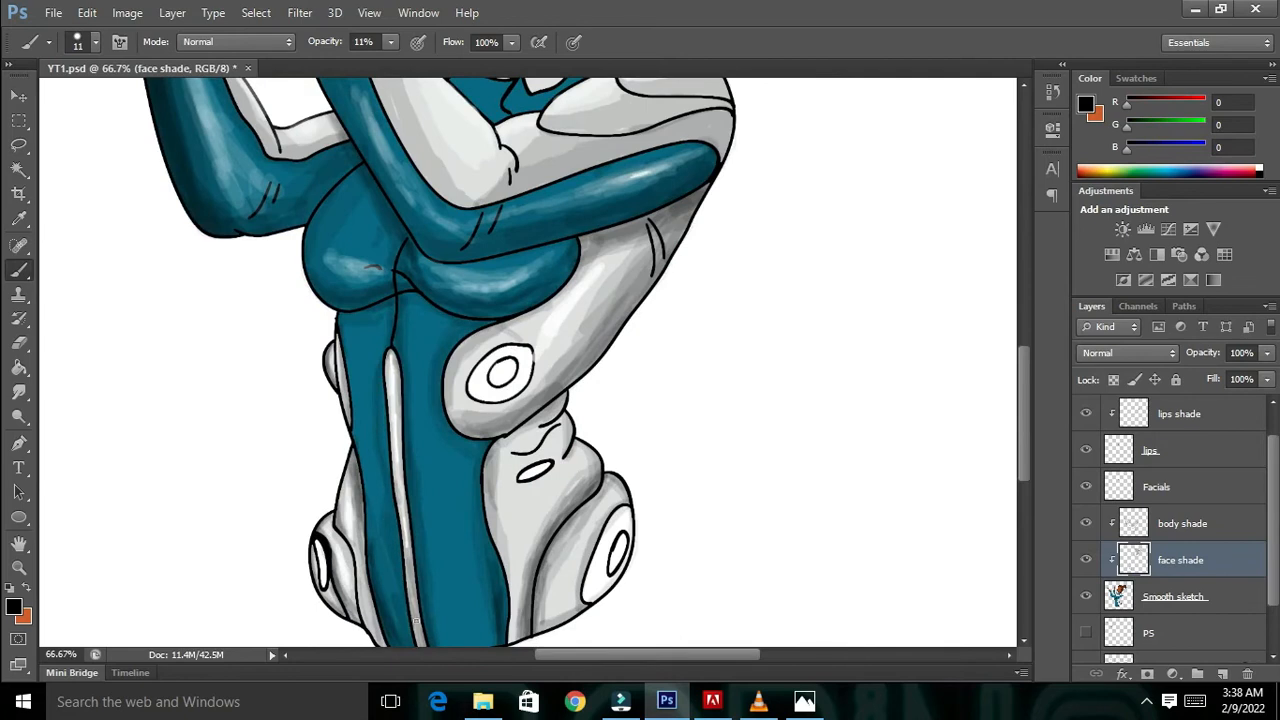
{"action": "left_click_drag", "start_coordinate": [375, 424], "coordinate": [399, 597]}
- Switch the brush to white and paint long soft highlights down the near-side blue torso panel
{"action": "left_click_drag", "start_coordinate": [400, 590], "coordinate": [280, 515]}
{"action": "left_click", "coordinate": [14, 607]}
{"action": "left_click", "coordinate": [688, 238]}
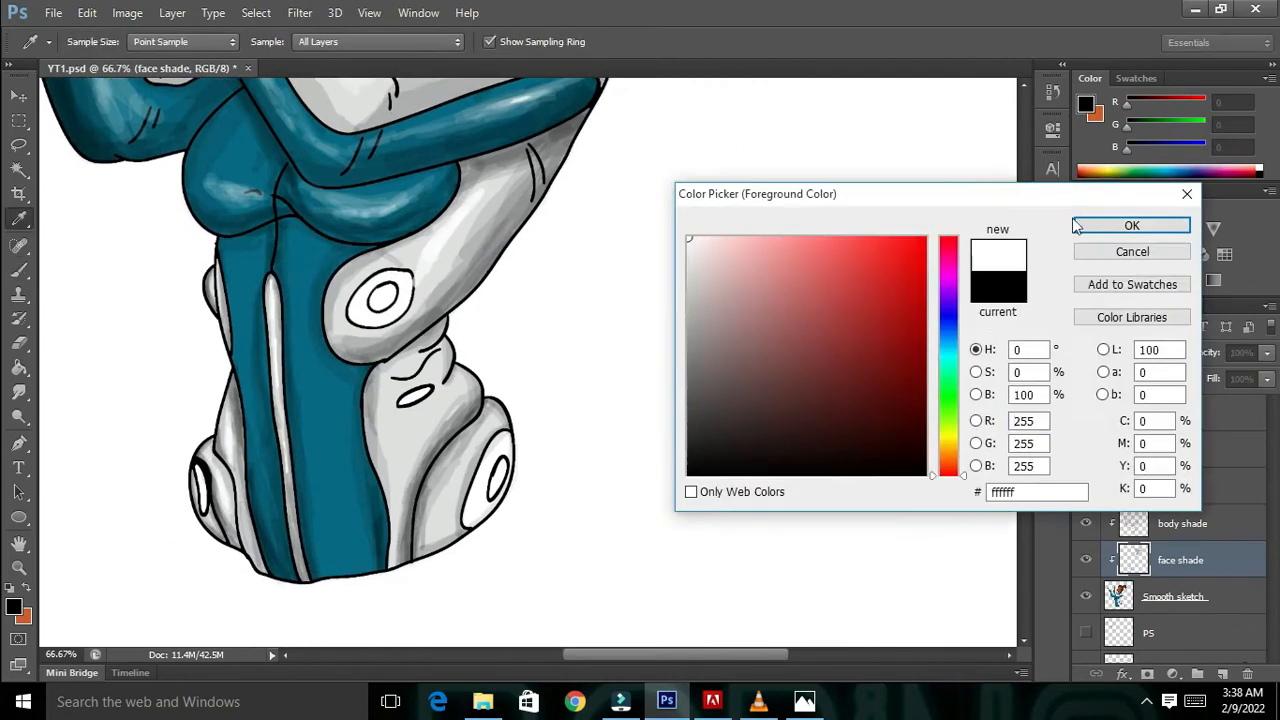
{"action": "left_click", "coordinate": [1131, 225]}
{"action": "mouse_move", "coordinate": [310, 404]}
{"action": "left_mouse_down"}
{"action": "mouse_move", "coordinate": [320, 486]}
{"action": "mouse_move", "coordinate": [322, 441]}
{"action": "left_mouse_up"}
{"action": "left_click_drag", "start_coordinate": [303, 325], "coordinate": [344, 576]}
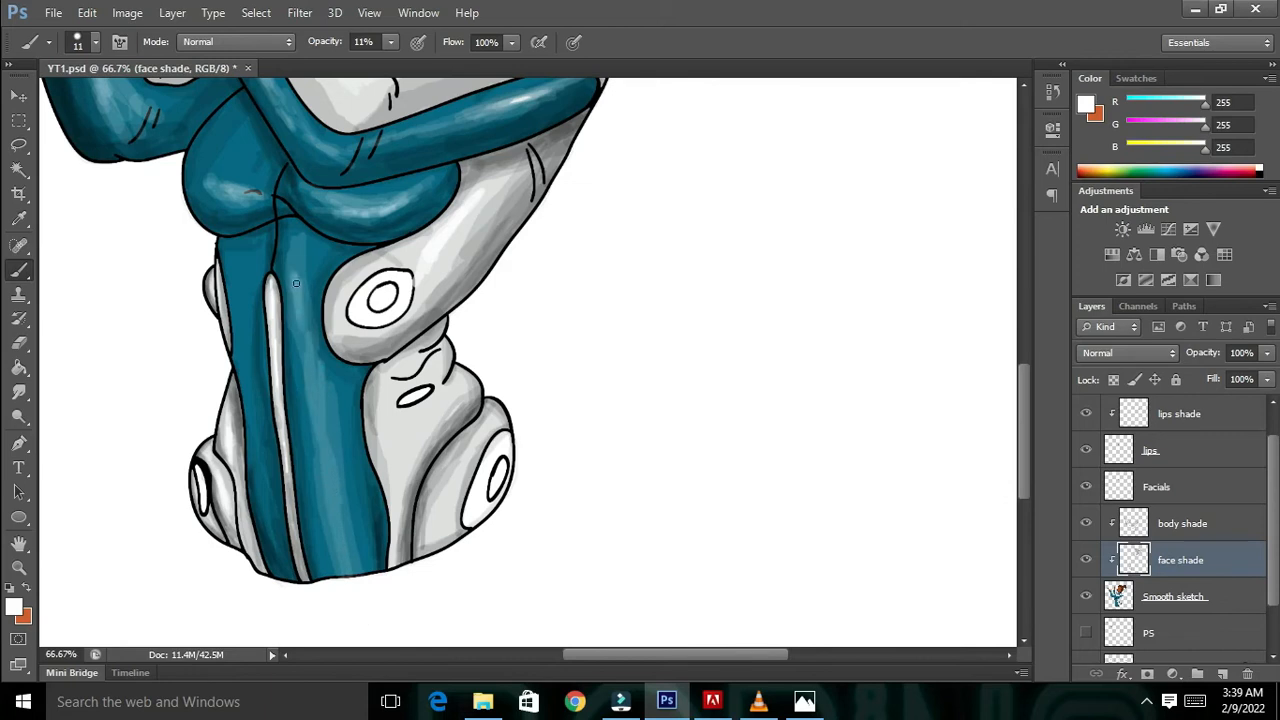
{"action": "left_click_drag", "start_coordinate": [326, 482], "coordinate": [342, 535]}
{"action": "left_click_drag", "start_coordinate": [330, 410], "coordinate": [326, 485]}
- Paint a matching white highlight down the far-side blue torso panel
{"action": "key", "text": "ctrl+minus"}
{"action": "key", "text": "ctrl+minus"}
{"action": "mouse_move", "coordinate": [324, 436]}
{"action": "left_mouse_down"}
{"action": "mouse_move", "coordinate": [338, 504]}
{"action": "mouse_move", "coordinate": [406, 389]}
{"action": "mouse_move", "coordinate": [412, 470]}
{"action": "left_mouse_up"}
{"action": "key", "text": "ctrl+plus"}
{"action": "left_click_drag", "start_coordinate": [406, 424], "coordinate": [406, 376]}
{"action": "mouse_move", "coordinate": [424, 550]}
{"action": "left_mouse_down"}
{"action": "mouse_move", "coordinate": [417, 523]}
{"action": "mouse_move", "coordinate": [420, 540]}
{"action": "left_mouse_up"}
{"action": "left_click_drag", "start_coordinate": [411, 434], "coordinate": [428, 608]}
{"action": "key", "text": "ctrl+minus"}
{"action": "key", "text": "ctrl+minus"}
{"action": "key", "text": "ctrl+minus"}
{"action": "key", "text": "ctrl+plus"}
{"action": "key", "text": "ctrl+plus"}
{"action": "key", "text": "ctrl+plus"}
{"action": "key", "text": "ctrl+plus"}
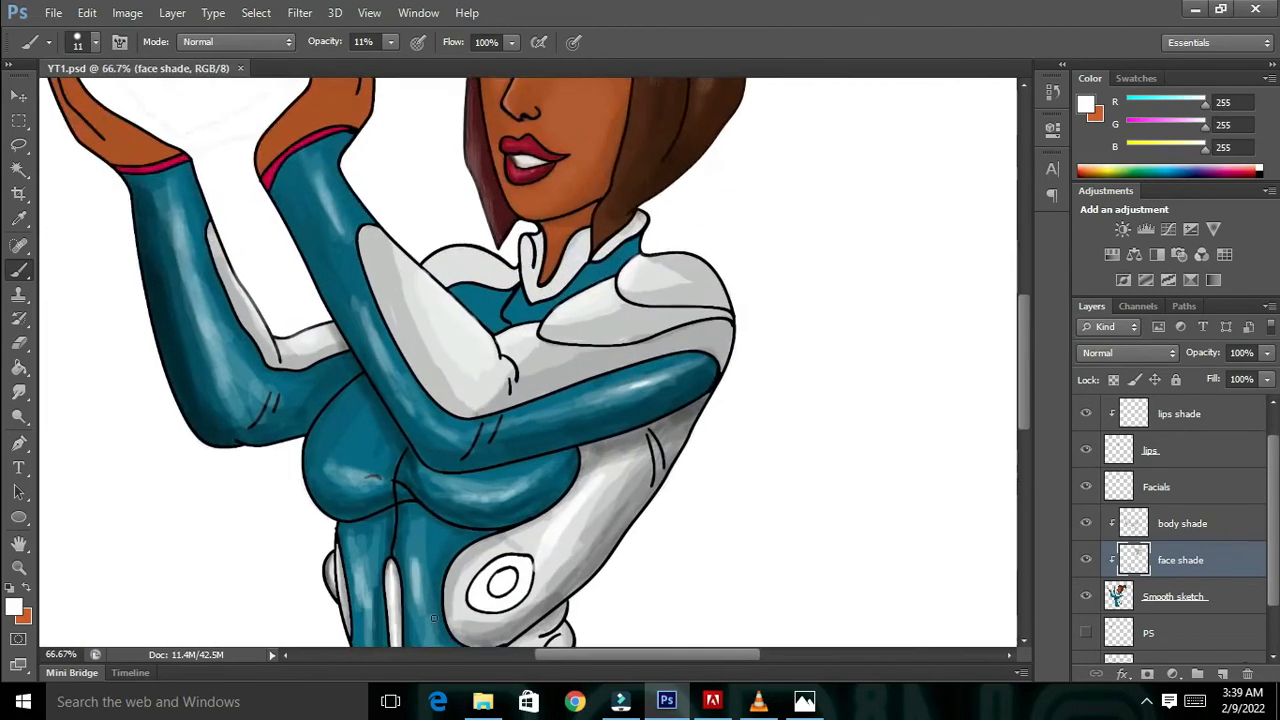
- Add soft white highlights to the near hip panel below the small oval and to the far side of the bust
{"action": "scroll", "coordinate": [382, 535], "scroll_direction": "down", "scroll_amount": 5}
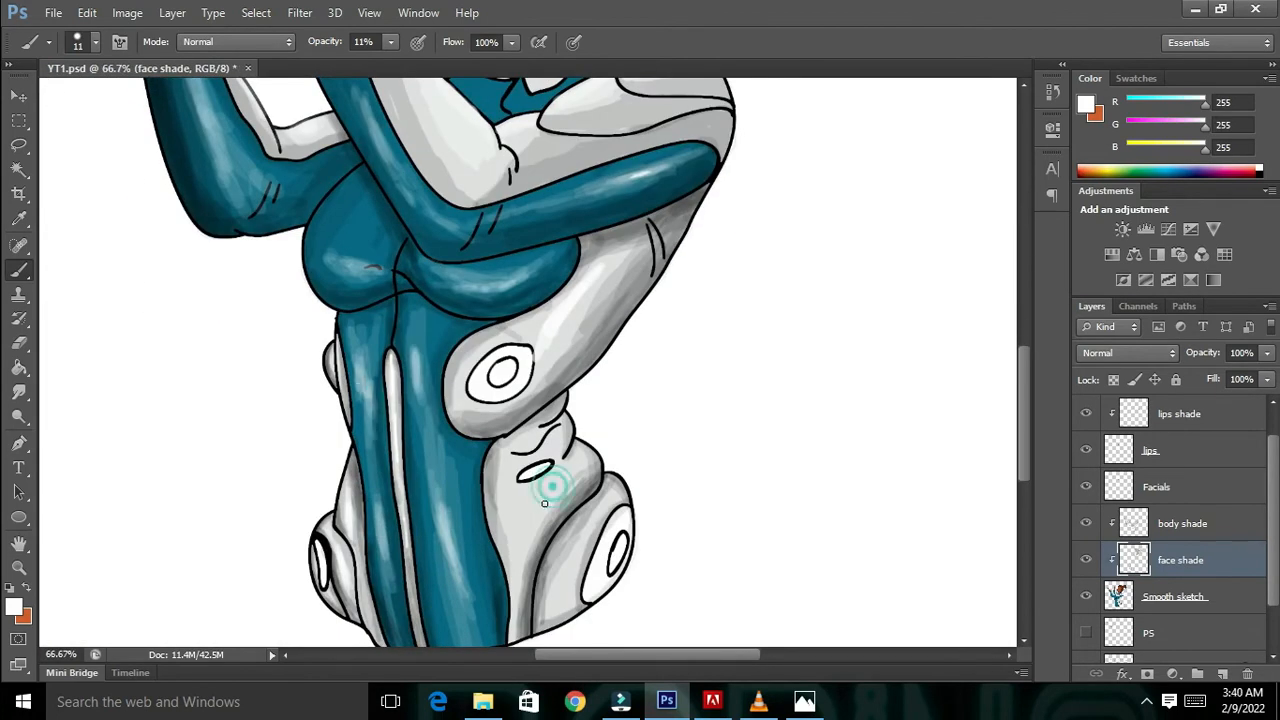
{"action": "left_click_drag", "start_coordinate": [549, 492], "coordinate": [549, 496]}
{"action": "key", "text": "ctrl+minus"}
{"action": "key", "text": "ctrl+minus"}
{"action": "key", "text": "ctrl+plus"}
{"action": "key", "text": "ctrl+plus"}
{"action": "mouse_move", "coordinate": [357, 246]}
{"action": "left_mouse_down"}
{"action": "mouse_move", "coordinate": [330, 285]}
{"action": "mouse_move", "coordinate": [341, 270]}
{"action": "left_mouse_up"}
{"action": "key", "text": "ctrl+minus"}
{"action": "key", "text": "ctrl+minus"}
{"action": "key", "text": "ctrl+minus"}
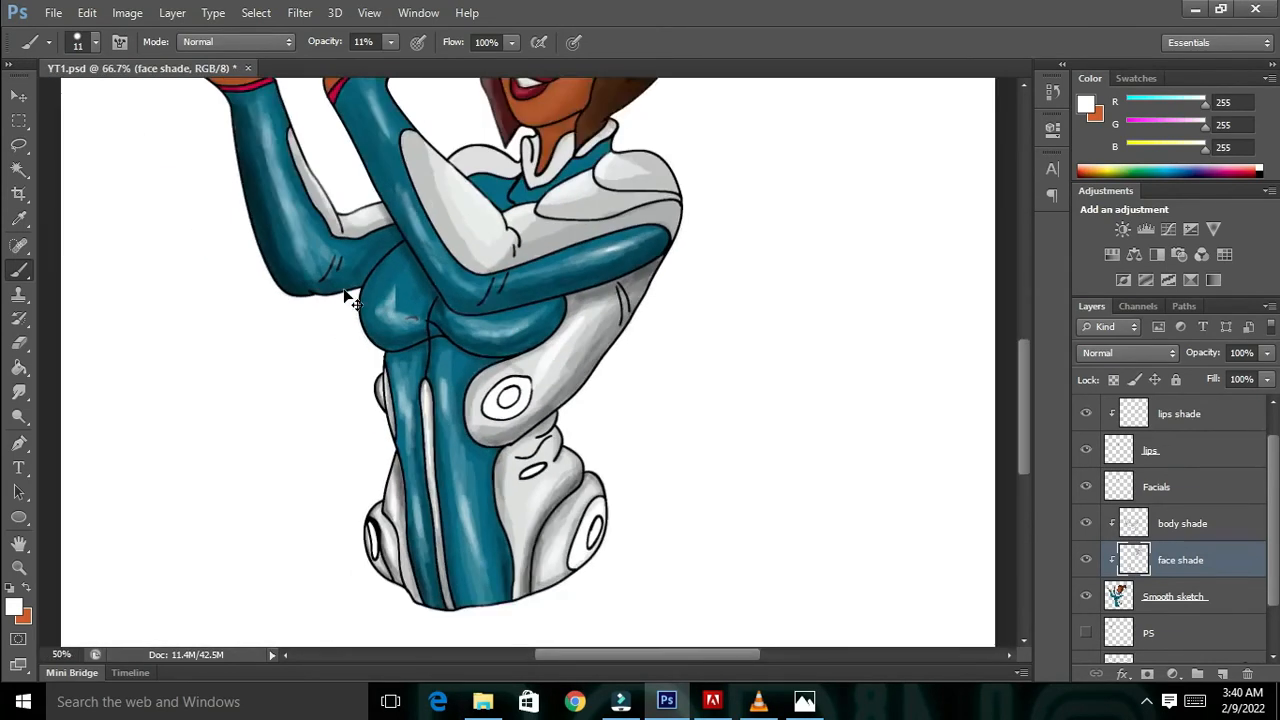
- Brush a soft white highlight onto the near shoulder pad
{"action": "key", "text": "ctrl+plus"}
{"action": "key", "text": "ctrl+plus"}
{"action": "key", "text": "ctrl+plus"}
{"action": "scroll", "coordinate": [330, 310], "scroll_direction": "up", "scroll_amount": 3}
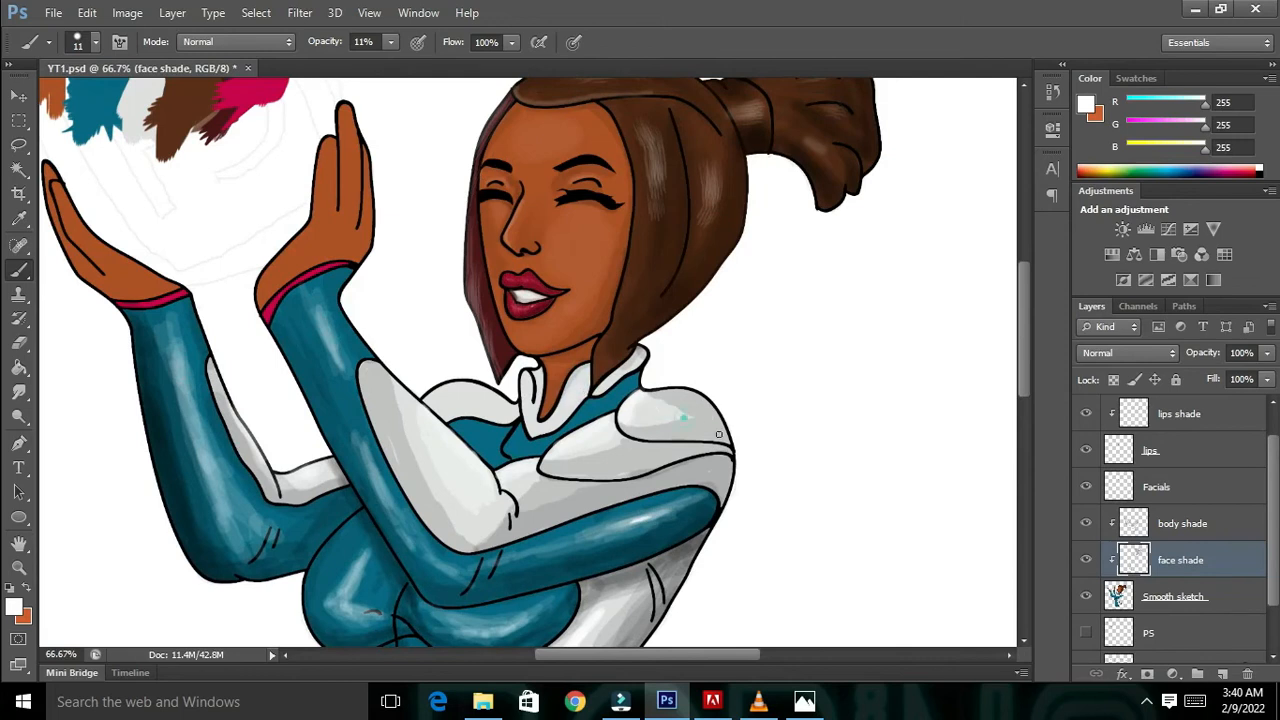
{"action": "key", "text": "ctrl+minus"}
{"action": "key", "text": "ctrl+minus"}
{"action": "key", "text": "ctrl+minus"}
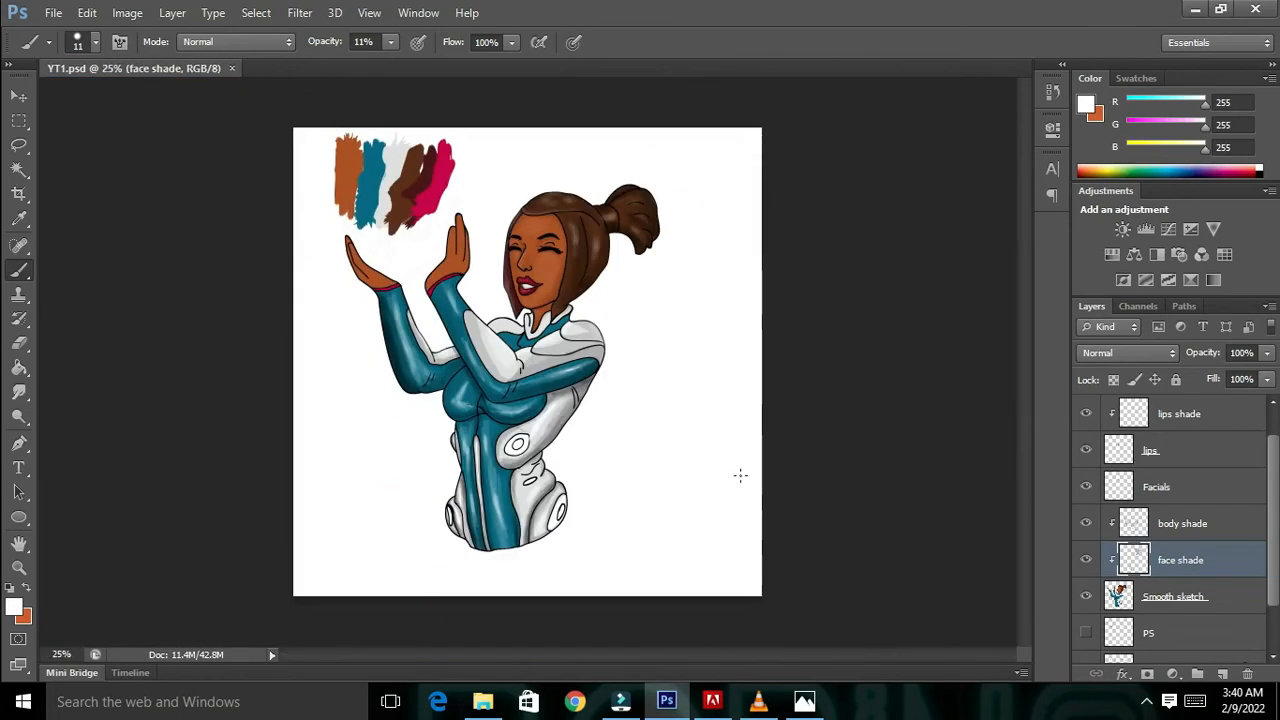
- Switch the brush to black and shade the fingers and palm of the hand nearer the face
{"action": "key", "text": "ctrl+plus"}
{"action": "key", "text": "ctrl+plus"}
{"action": "key", "text": "ctrl+plus"}
{"action": "scroll", "coordinate": [740, 475], "scroll_direction": "up", "scroll_amount": 3}
{"action": "left_click", "coordinate": [14, 607]}
{"action": "left_click", "coordinate": [690, 473]}
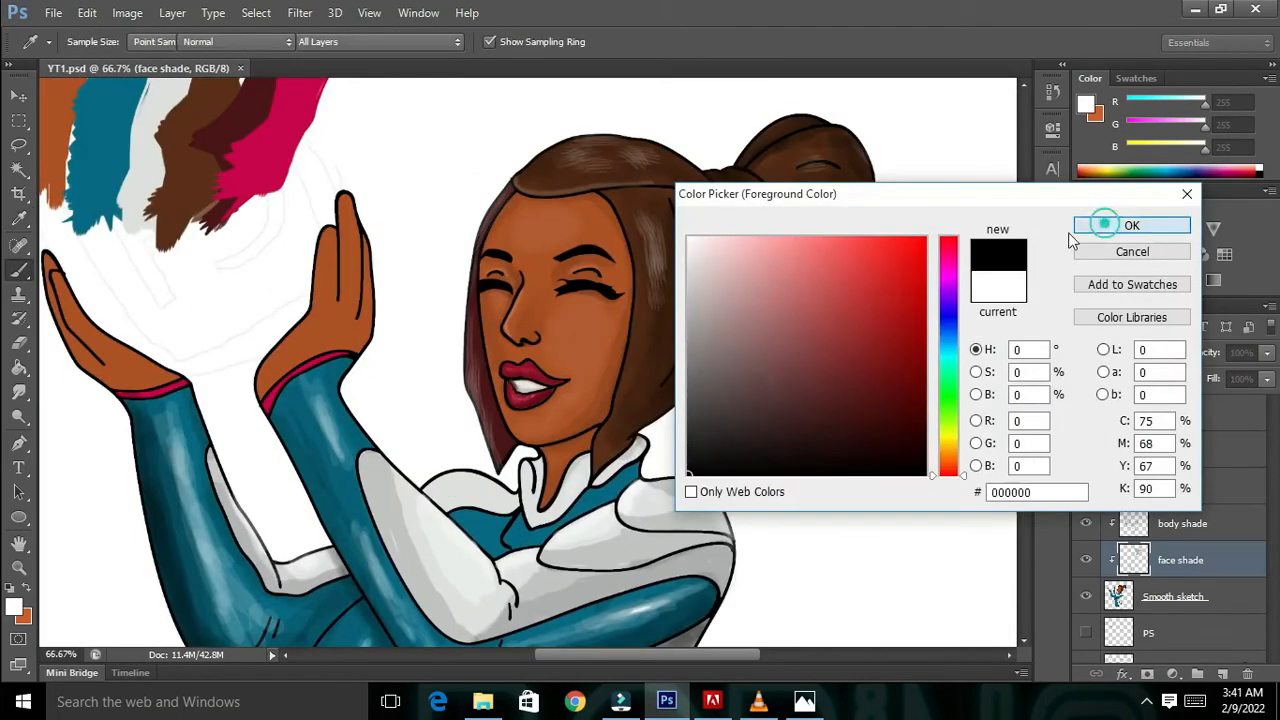
{"action": "left_click", "coordinate": [1108, 229]}
{"action": "scroll", "coordinate": [449, 256], "scroll_direction": "up", "scroll_amount": 3}
{"action": "mouse_move", "coordinate": [337, 336]}
{"action": "left_mouse_down"}
{"action": "mouse_move", "coordinate": [340, 410]}
{"action": "mouse_move", "coordinate": [365, 440]}
{"action": "left_mouse_up"}
{"action": "left_click_drag", "start_coordinate": [375, 390], "coordinate": [371, 430]}
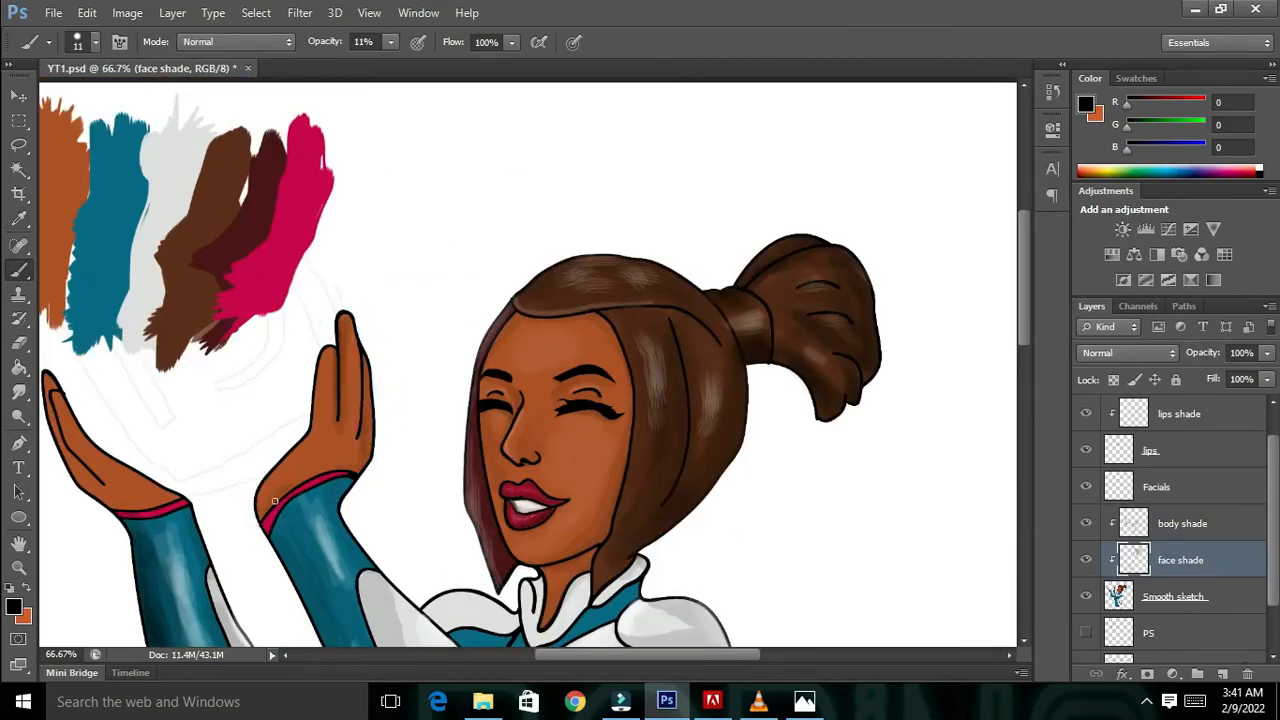
- Move the colour swatches from above the raised hands to the empty area beside the ponytail
{"action": "key", "text": "ctrl+minus"}
{"action": "key", "text": "ctrl+minus"}
{"action": "key", "text": "ctrl+plus"}
{"action": "key", "text": "ctrl+plus"}
{"action": "scroll", "coordinate": [258, 430], "scroll_direction": "left", "scroll_amount": 3}
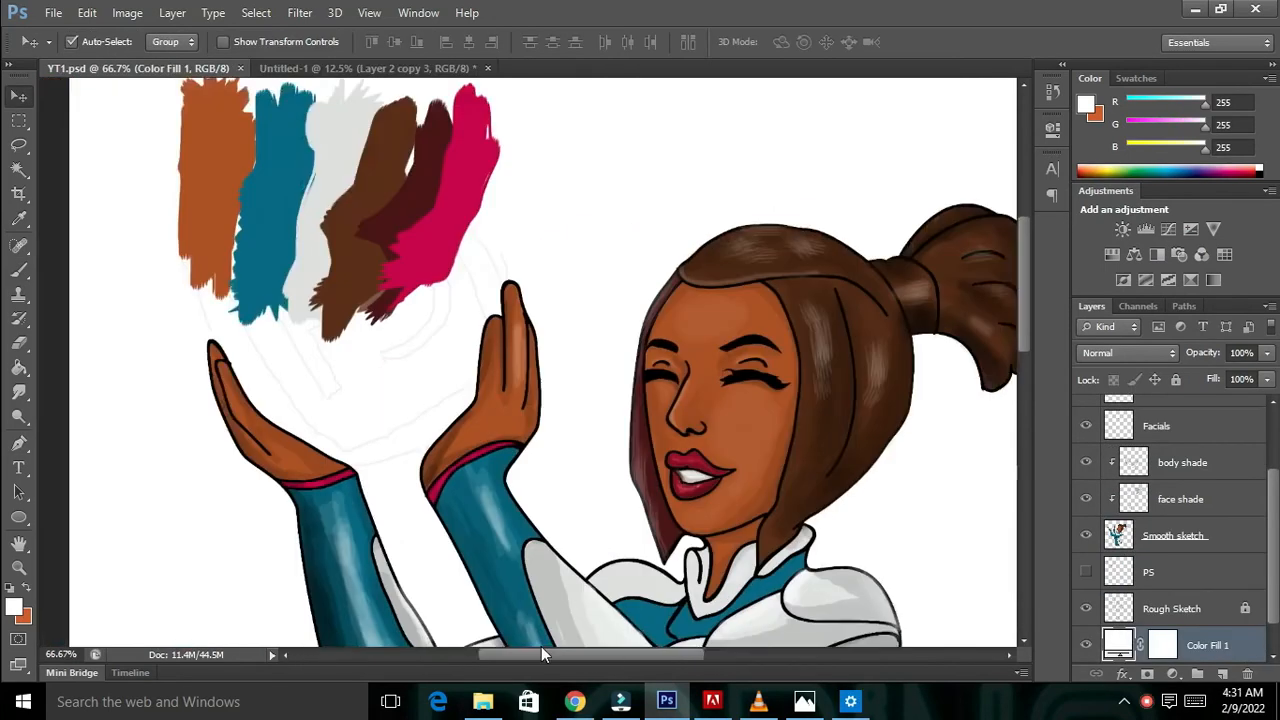
{"action": "key", "text": "ctrl+minus"}
{"action": "key", "text": "ctrl+plus"}
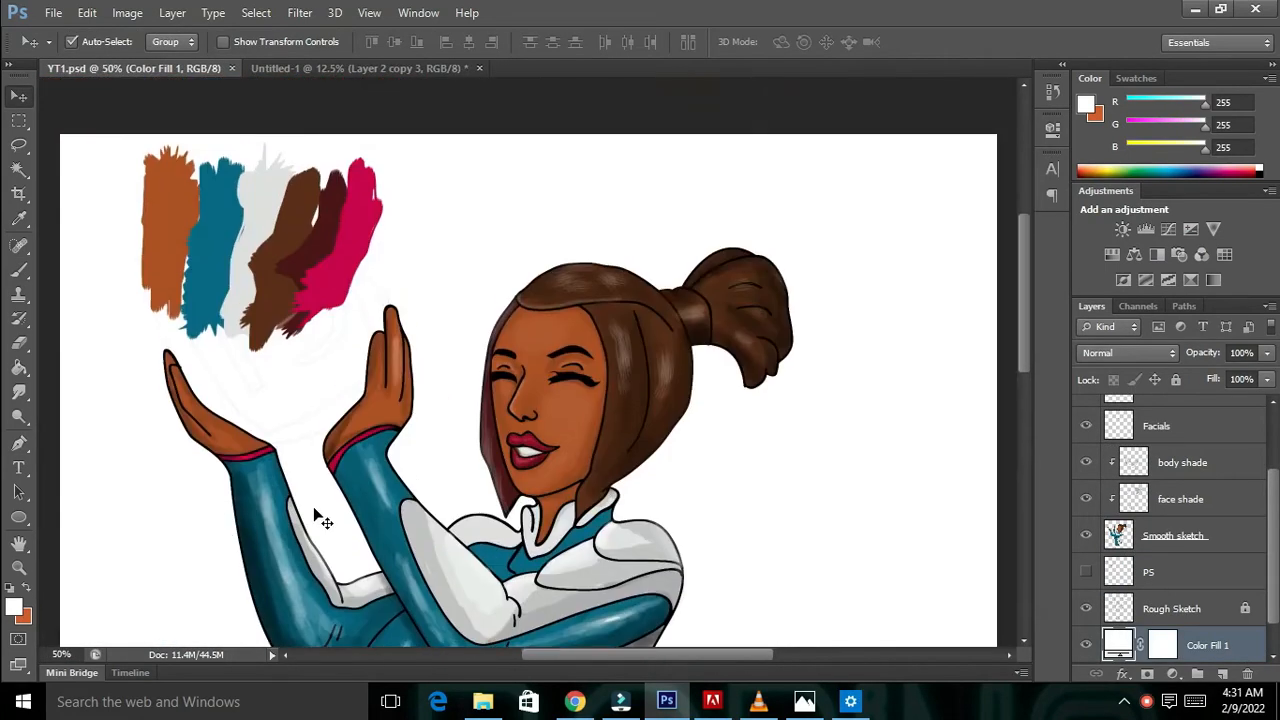
{"action": "mouse_move", "coordinate": [245, 275]}
{"action": "left_mouse_down"}
{"action": "mouse_move", "coordinate": [875, 400]}
{"action": "mouse_move", "coordinate": [890, 465]}
{"action": "left_mouse_up"}
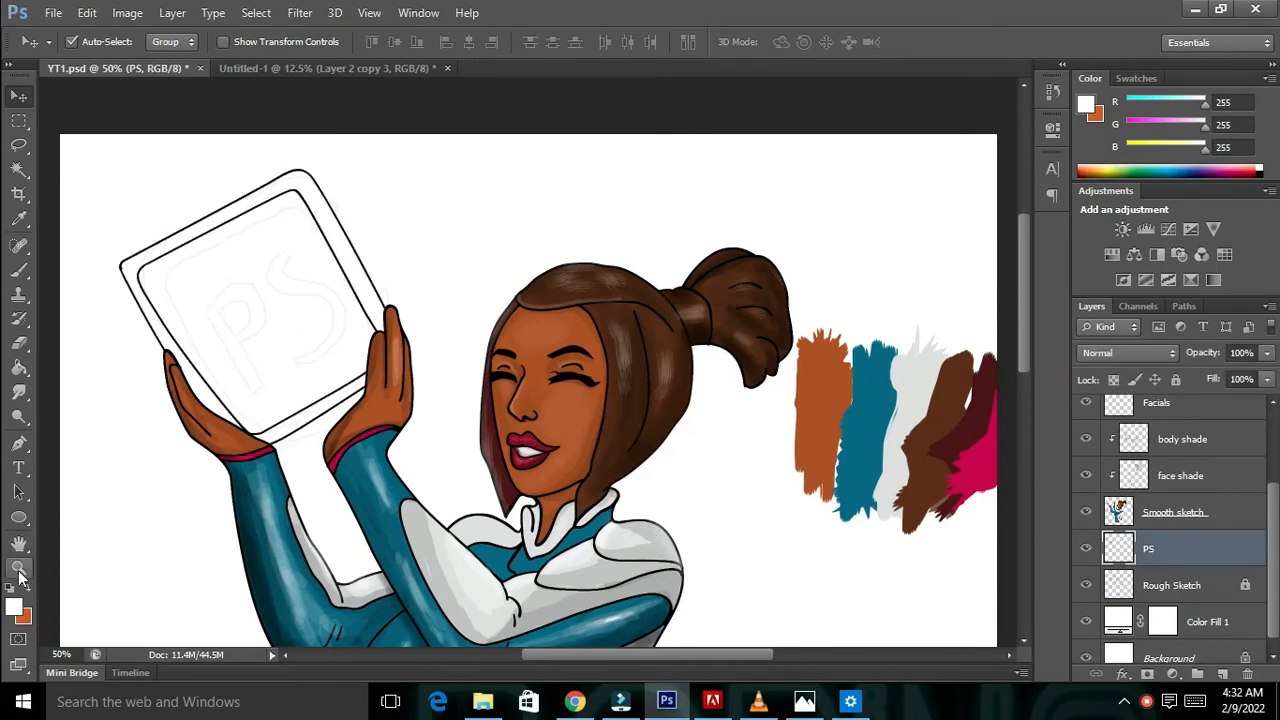
- Fill the tablet's screen on the PS layer with dark navy (RGB 21, 26, 49)
{"action": "left_click", "coordinate": [14, 607]}
{"action": "left_click", "coordinate": [949, 326]}
{"action": "left_click", "coordinate": [823, 430]}
{"action": "left_click", "coordinate": [1108, 223]}
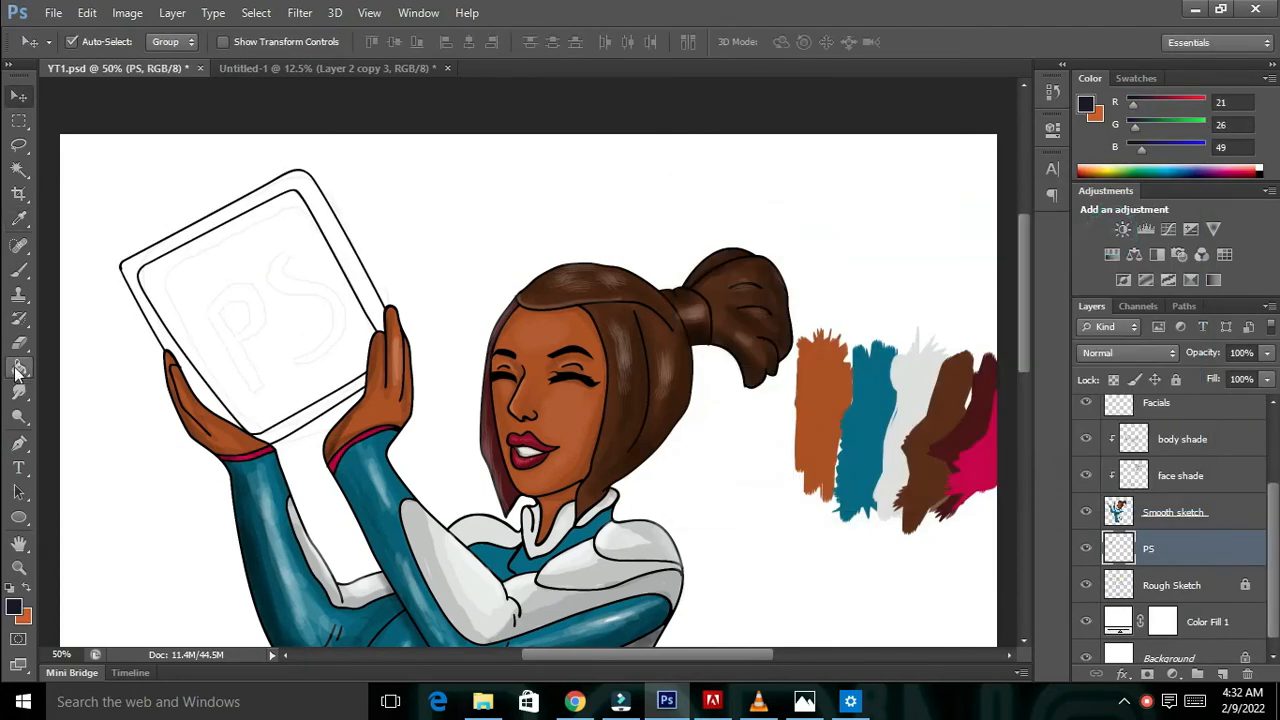
{"action": "left_click", "coordinate": [18, 368]}
{"action": "left_click", "coordinate": [250, 300]}
- Fill the tablet's frame on the PS layer with teal (RGB 15, 142, 144)
{"action": "left_click", "coordinate": [14, 607]}
{"action": "left_click", "coordinate": [948, 356]}
{"action": "left_click", "coordinate": [900, 341]}
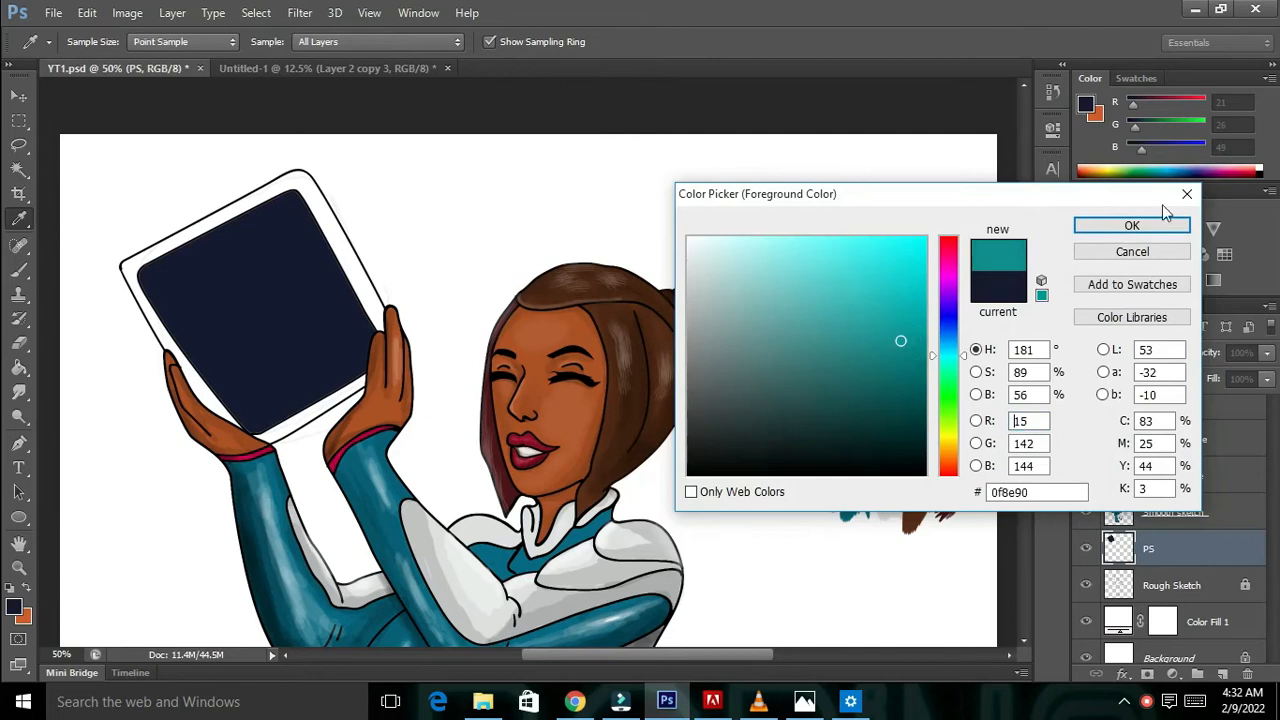
{"action": "left_click", "coordinate": [1160, 224]}
{"action": "left_click", "coordinate": [372, 395]}
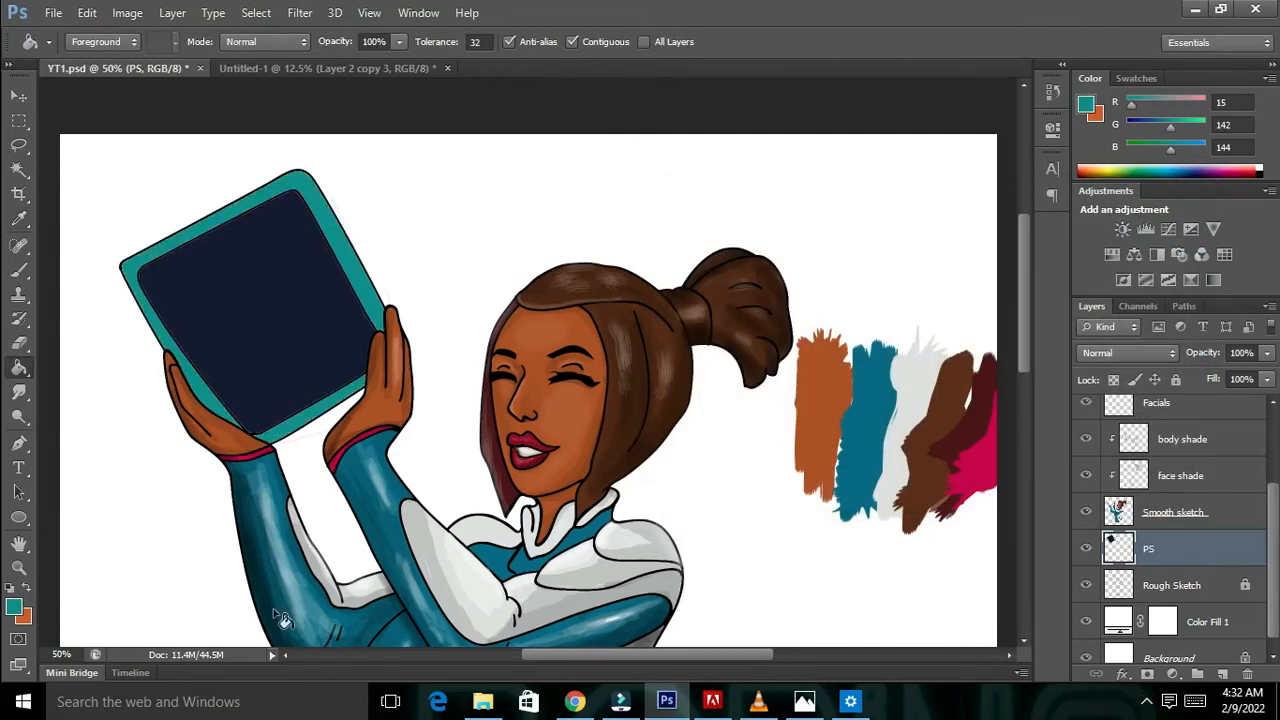
- Add the text "Ps", scale it up and rotate it to sit on the tilted tablet's dark screen
{"action": "left_click", "coordinate": [18, 467]}
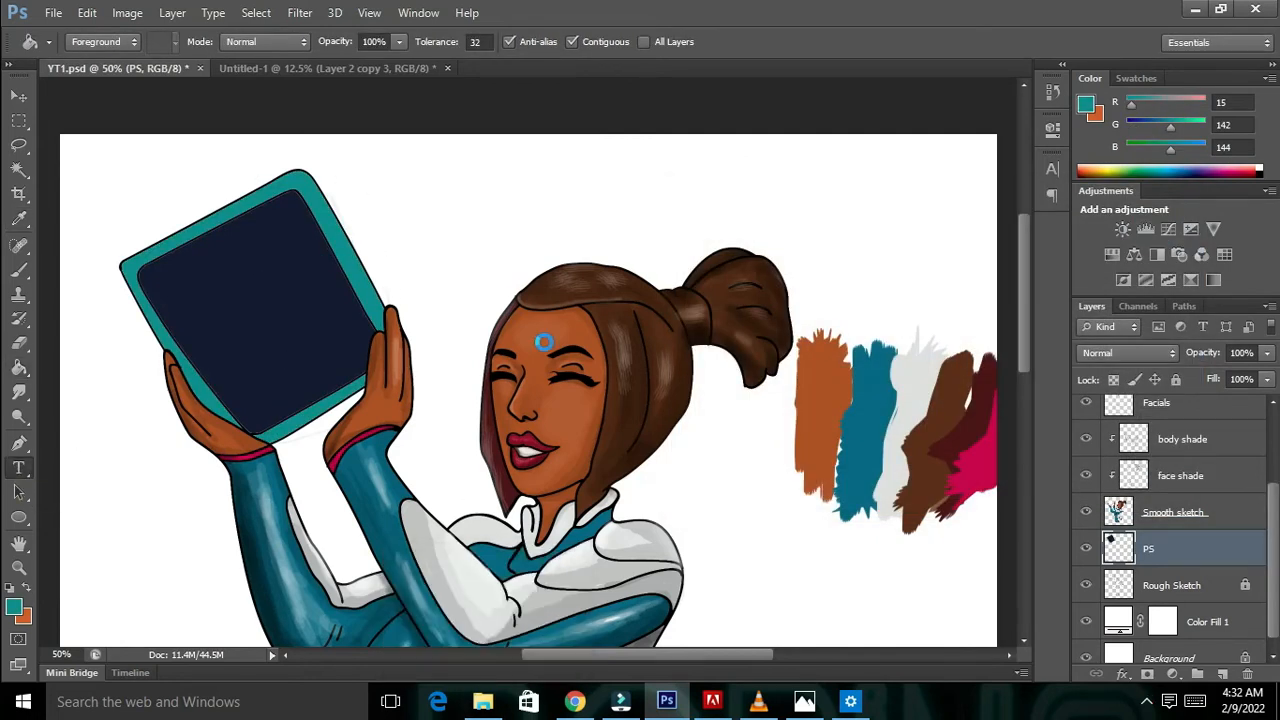
{"action": "left_click", "coordinate": [390, 246]}
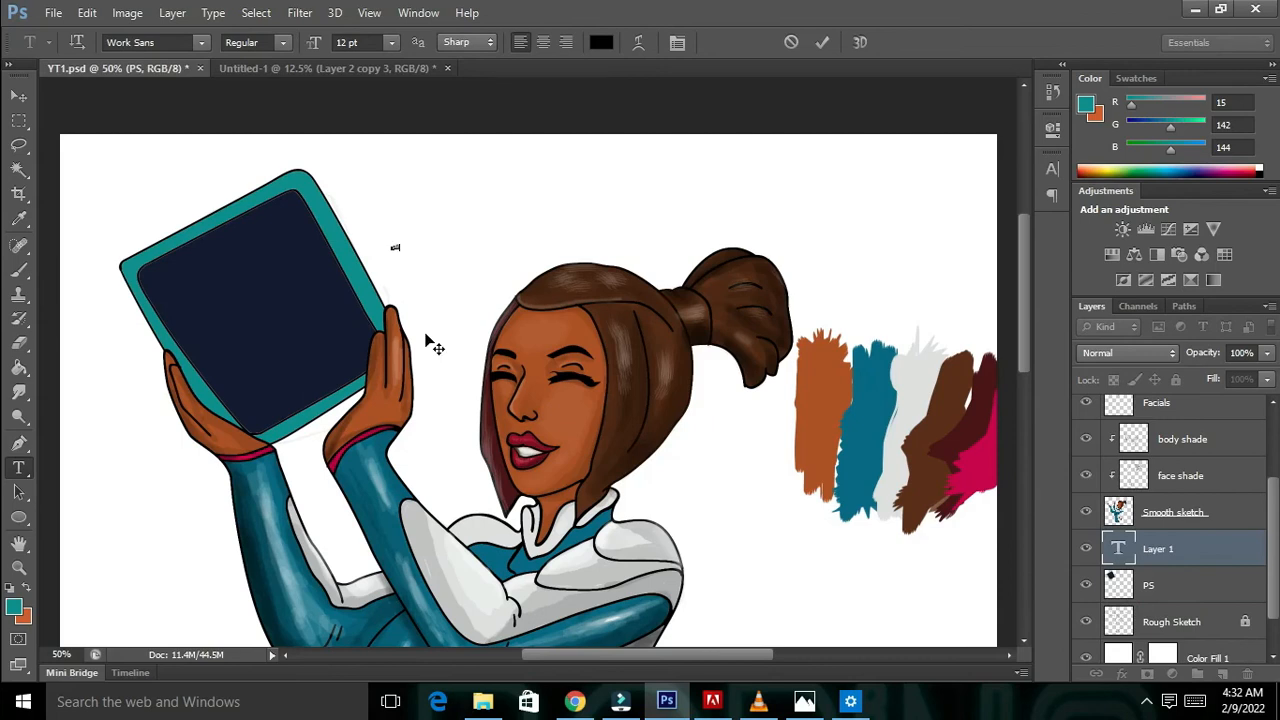
{"action": "left_click", "coordinate": [19, 96]}
{"action": "key", "text": "ctrl+t"}
{"action": "left_click_drag", "start_coordinate": [401, 243], "coordinate": [517, 143]}
{"action": "left_click_drag", "start_coordinate": [469, 194], "coordinate": [290, 310]}
{"action": "left_click_drag", "start_coordinate": [309, 226], "coordinate": [312, 230]}
{"action": "key", "text": "Return"}
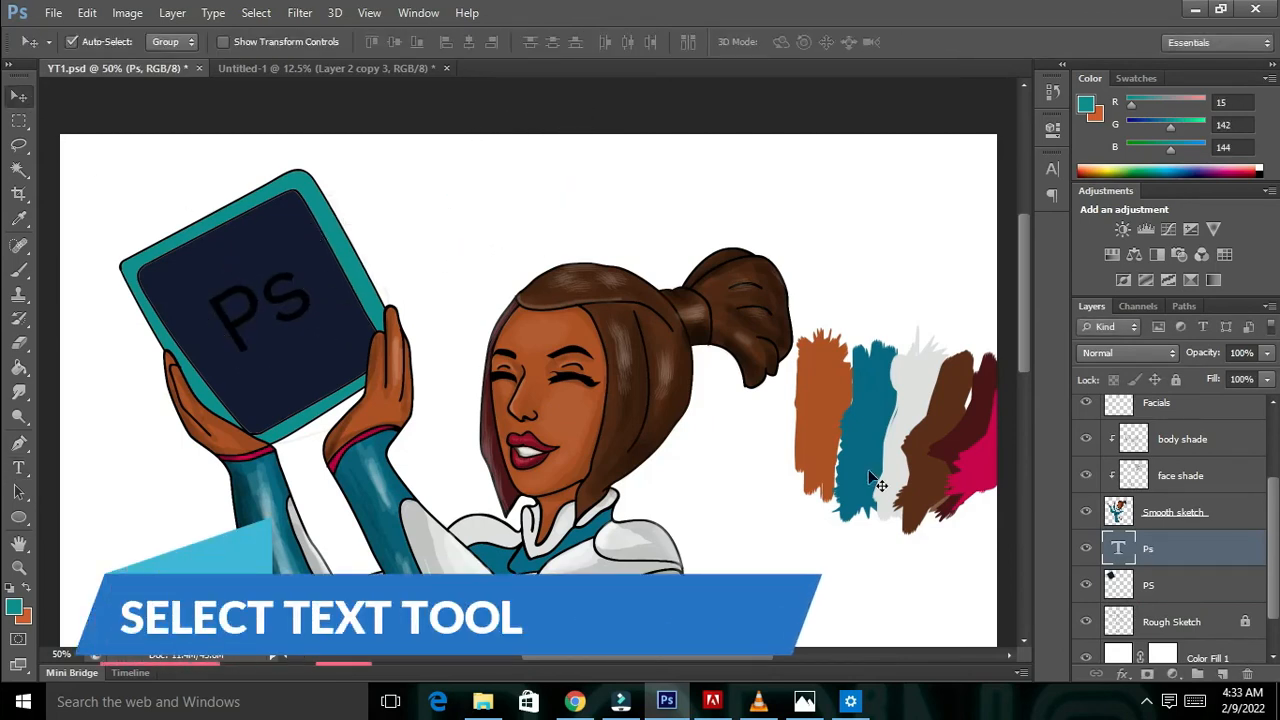
- Recolour the Ps text with the teal sampled from the tablet's frame and give it a heavier font style
{"action": "double_click", "coordinate": [1118, 548]}
{"action": "left_click", "coordinate": [601, 42]}
{"action": "left_click", "coordinate": [335, 232]}
{"action": "left_click", "coordinate": [1132, 226]}
{"action": "left_click", "coordinate": [283, 43]}
{"action": "left_click", "coordinate": [290, 243]}
{"action": "left_click", "coordinate": [283, 43]}
{"action": "left_click", "coordinate": [288, 182]}
- Transform the Ps text to enlarge it slightly and adjust its placement on the tablet's screen
{"action": "left_click", "coordinate": [19, 96]}
{"action": "key", "text": "ctrl+t"}
{"action": "left_click_drag", "start_coordinate": [336, 237], "coordinate": [346, 228]}
{"action": "mouse_move", "coordinate": [299, 240]}
{"action": "left_mouse_down"}
{"action": "mouse_move", "coordinate": [320, 277]}
{"action": "mouse_move", "coordinate": [303, 254]}
{"action": "left_mouse_up"}
{"action": "key", "text": "Return"}
{"action": "key", "text": "ctrl+minus"}
{"action": "key", "text": "ctrl+minus"}
{"action": "key", "text": "ctrl+minus"}
{"action": "key", "text": "ctrl+plus"}
{"action": "key", "text": "ctrl+plus"}
{"action": "key", "text": "ctrl+plus"}
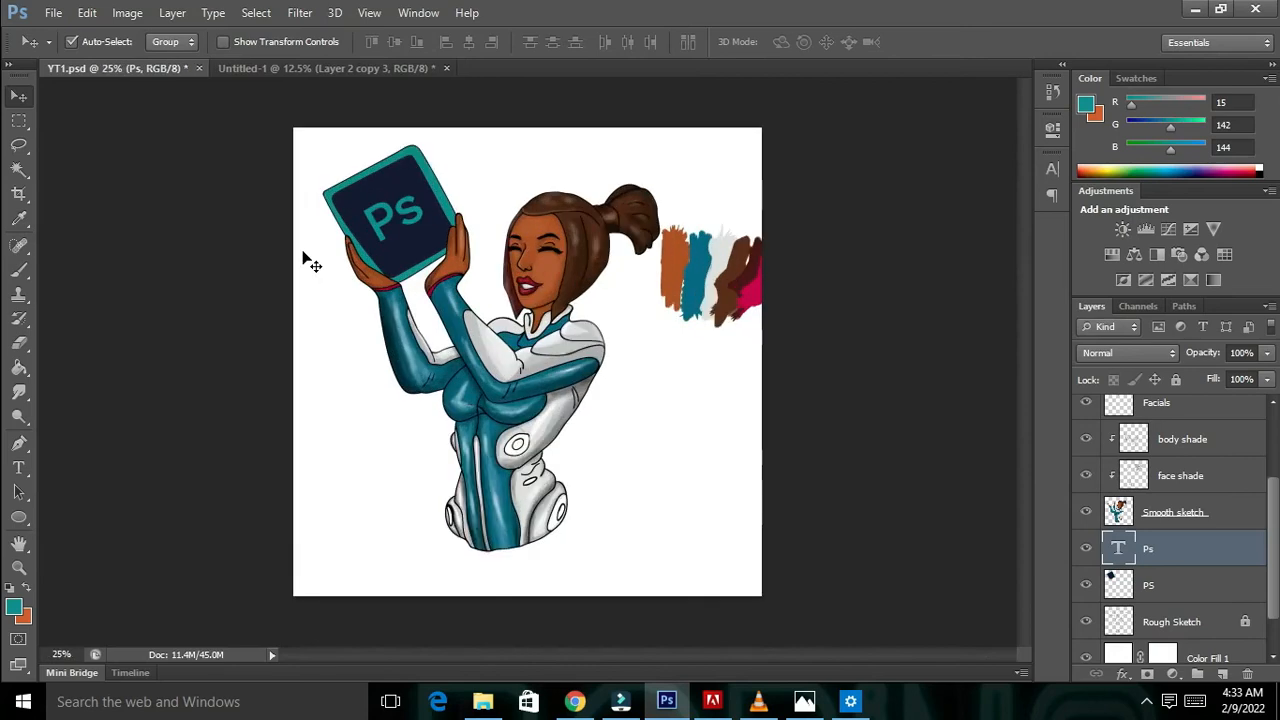
- Nudge the Ps text slightly to centre it on the tablet's screen
{"action": "scroll", "coordinate": [303, 252], "scroll_direction": "up", "scroll_amount": 3}
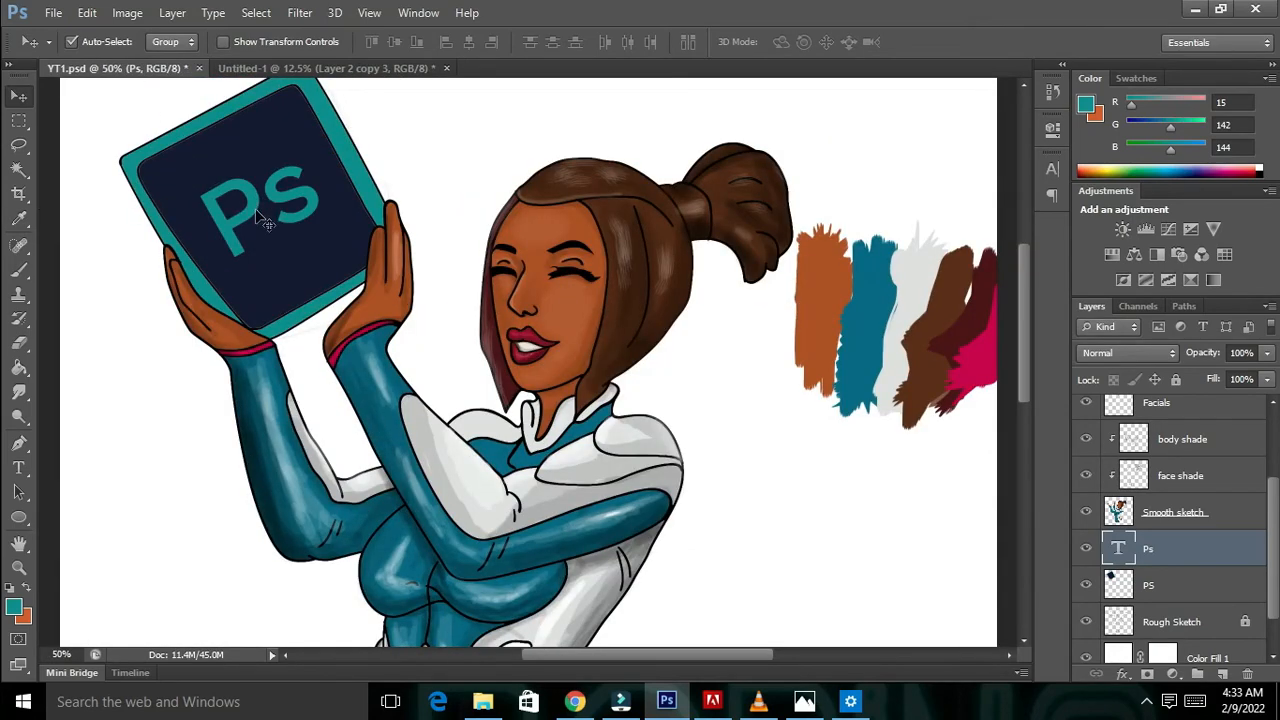
{"action": "left_click_drag", "start_coordinate": [256, 211], "coordinate": [260, 209]}
{"action": "key", "text": "ctrl+minus"}
{"action": "key", "text": "ctrl+minus"}
{"action": "key", "text": "ctrl+minus"}
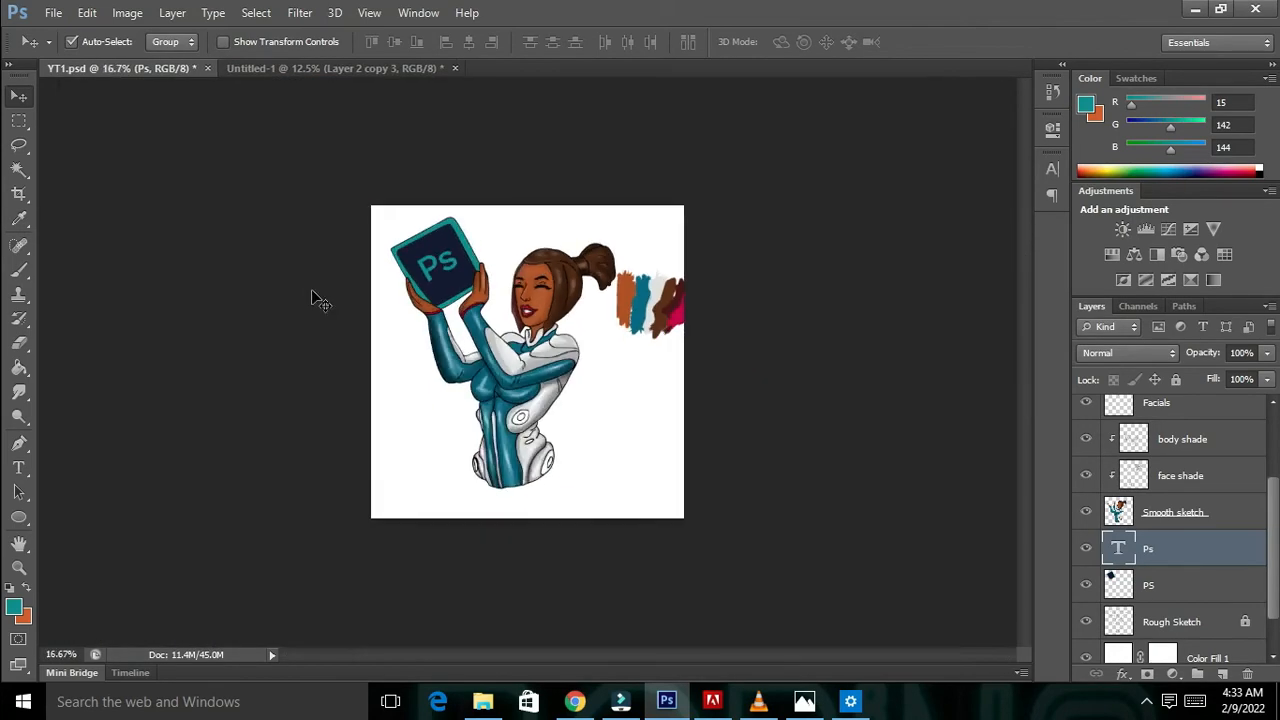
- Add a new layer above PS, name it "pd shade" and clip it to the PS layer
{"action": "key", "text": "ctrl+plus"}
{"action": "key", "text": "ctrl+plus"}
{"action": "key", "text": "ctrl+plus"}
{"action": "scroll", "coordinate": [329, 143], "scroll_direction": "up", "scroll_amount": 3}
{"action": "left_click", "coordinate": [1182, 584]}
{"action": "left_click", "coordinate": [1222, 674]}
{"action": "double_click", "coordinate": [1159, 584]}
{"action": "type", "text": "pd sha"}
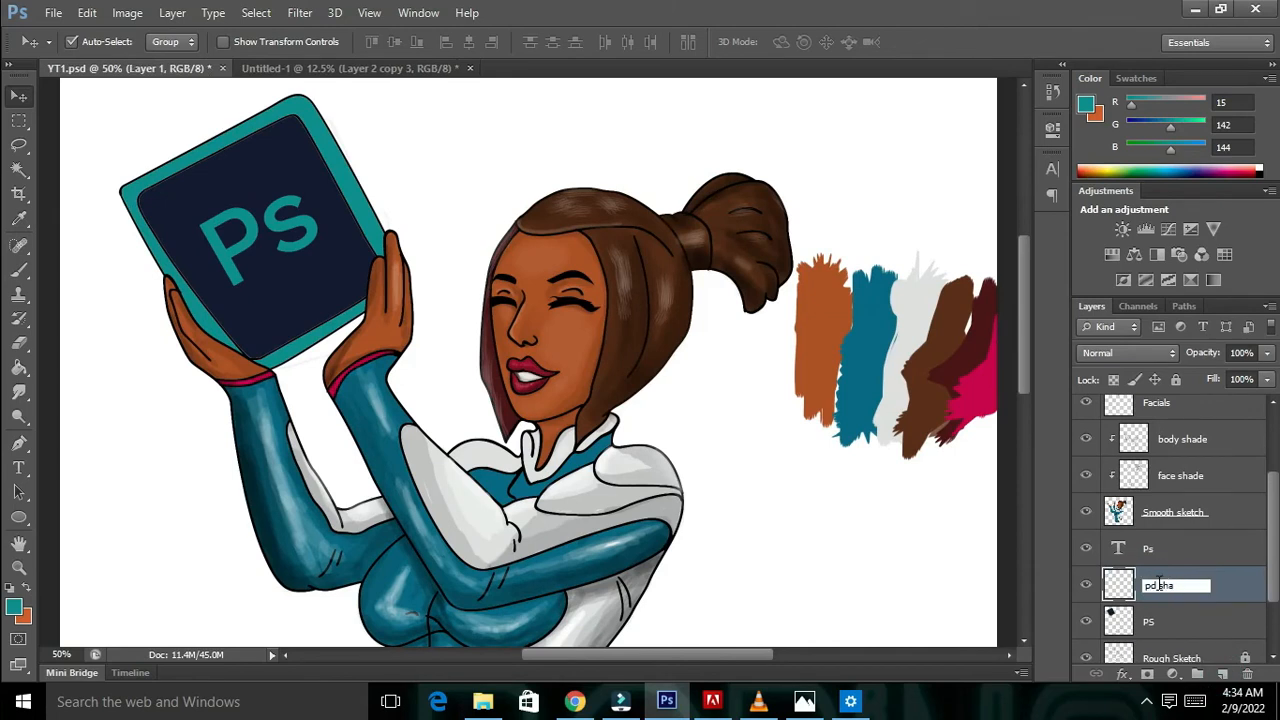
{"action": "key", "text": "Return"}
{"action": "key", "text": "ctrl+alt+g"}
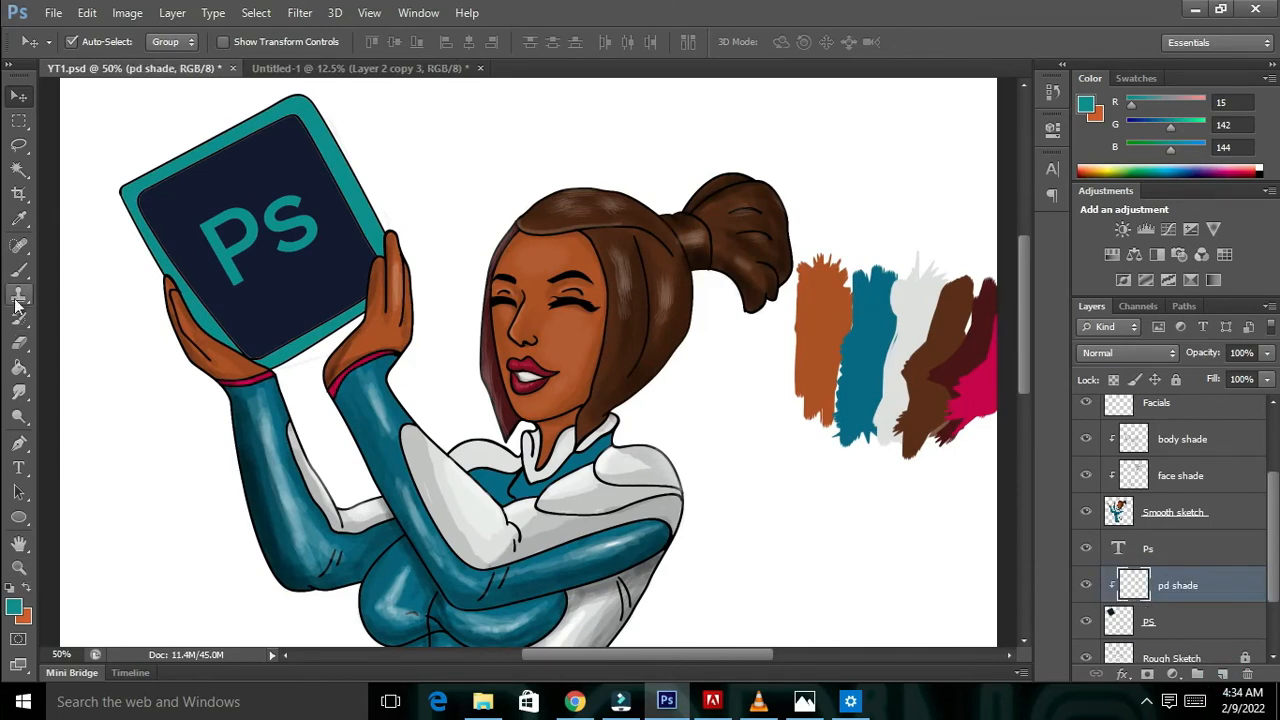
- Shade the tablet's teal frame with a black 11 px brush at 11% opacity
{"action": "left_click", "coordinate": [19, 268]}
{"action": "right_click", "coordinate": [484, 357]}
{"action": "left_click", "coordinate": [13, 607]}
{"action": "left_click", "coordinate": [723, 457]}
{"action": "left_click", "coordinate": [1131, 223]}
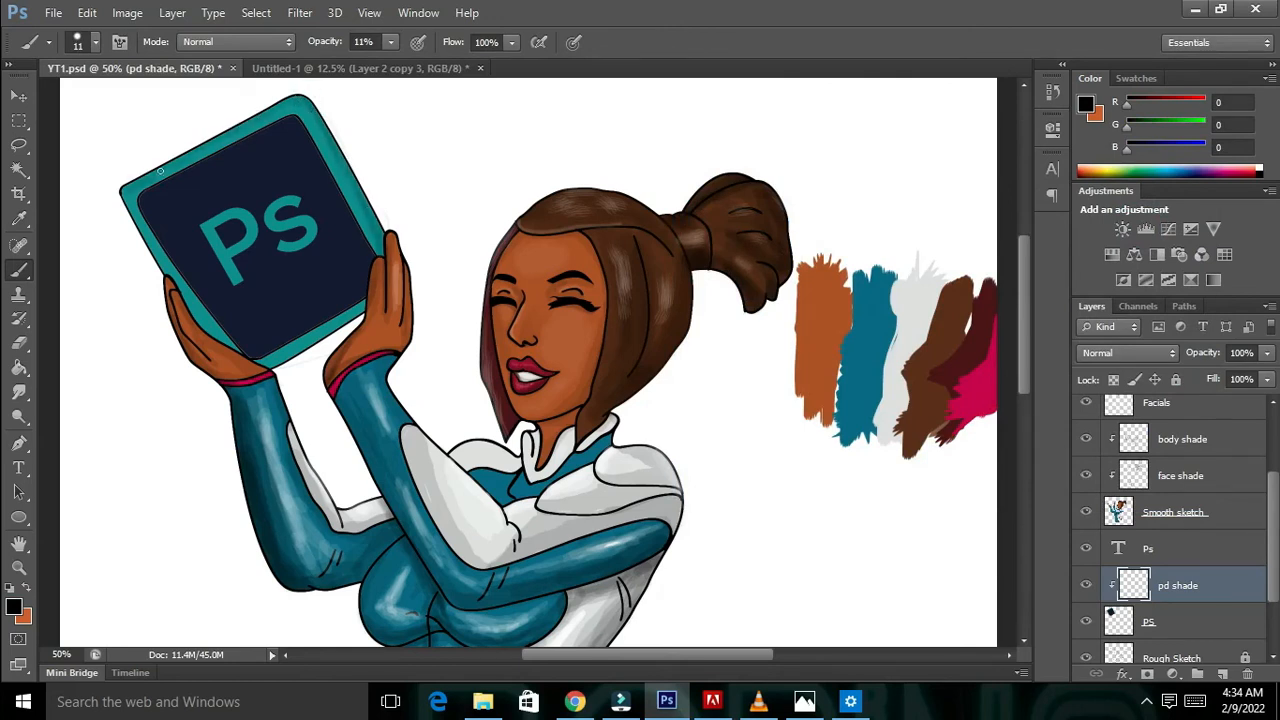
{"action": "left_click_drag", "start_coordinate": [206, 323], "coordinate": [180, 311]}
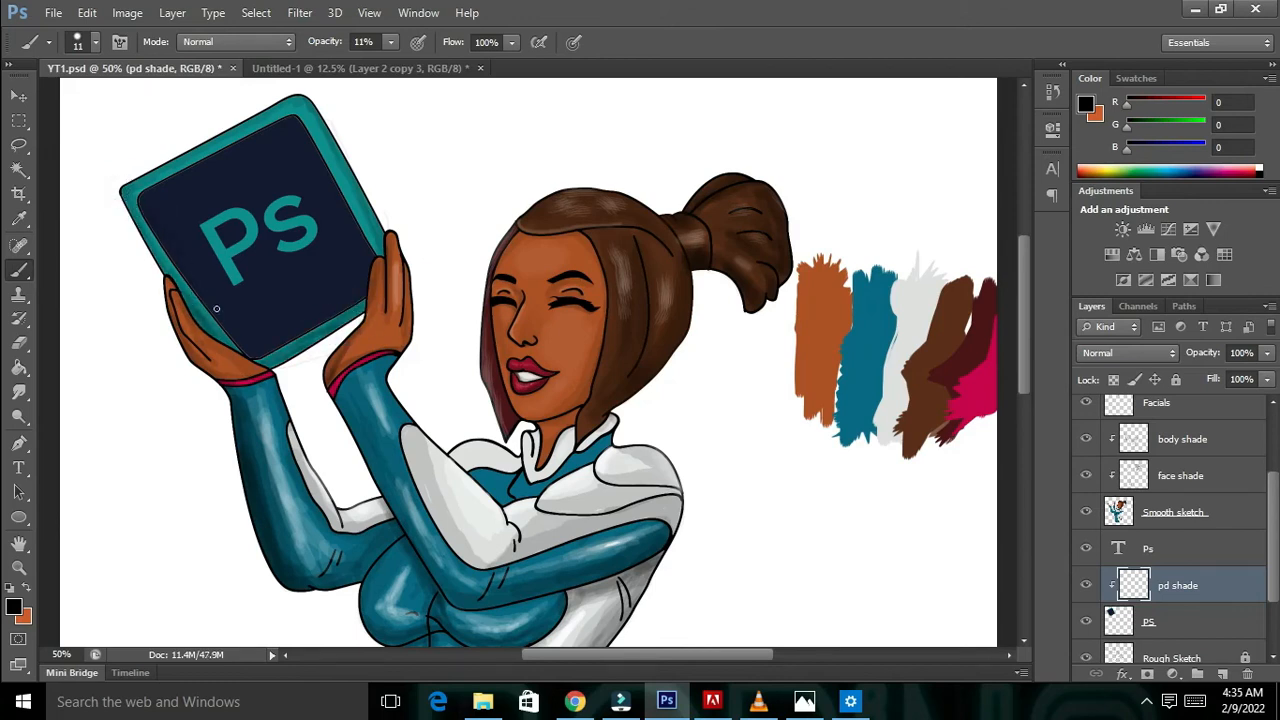
- Enlarge the brush to 40 px and build up soft black shading over the tablet's screen
{"action": "key", "text": "bracketright"}
{"action": "key", "text": "bracketright"}
{"action": "key", "text": "bracketright"}
{"action": "key", "text": "bracketright"}
{"action": "key", "text": "bracketright"}
{"action": "key", "text": "bracketright"}
{"action": "left_click_drag", "start_coordinate": [367, 301], "coordinate": [375, 262]}
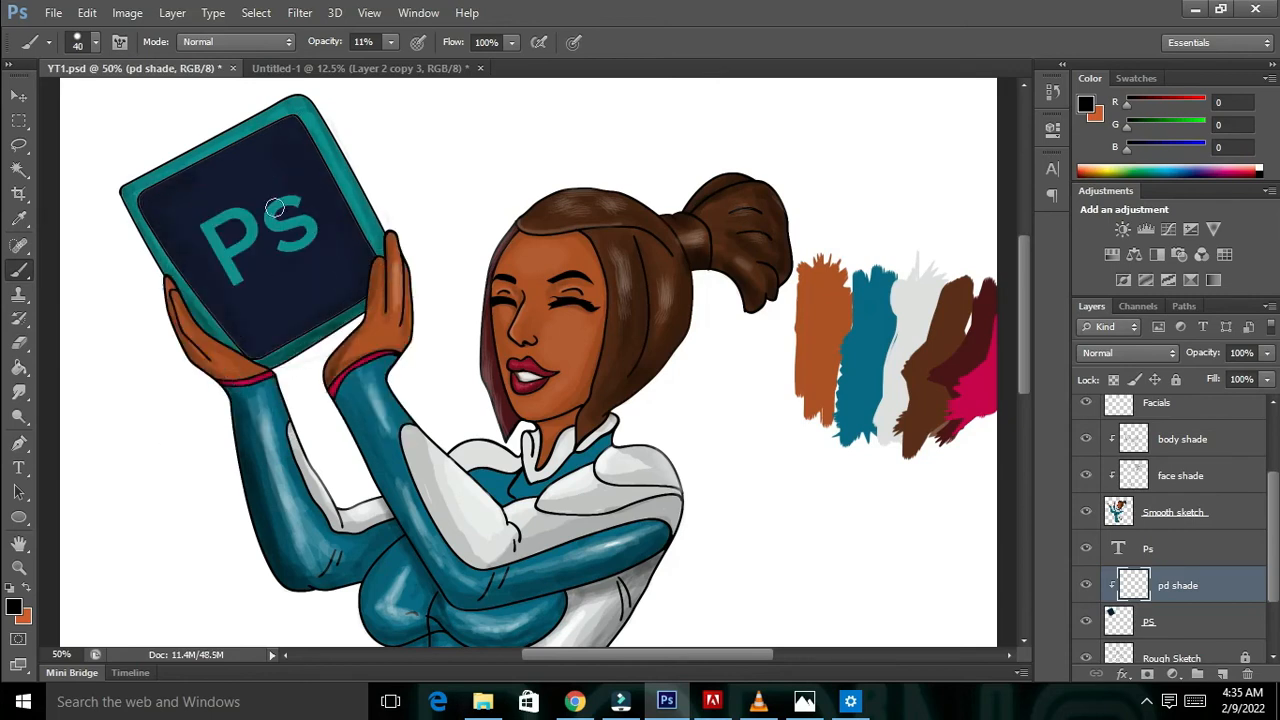
{"action": "key", "text": "ctrl+minus"}
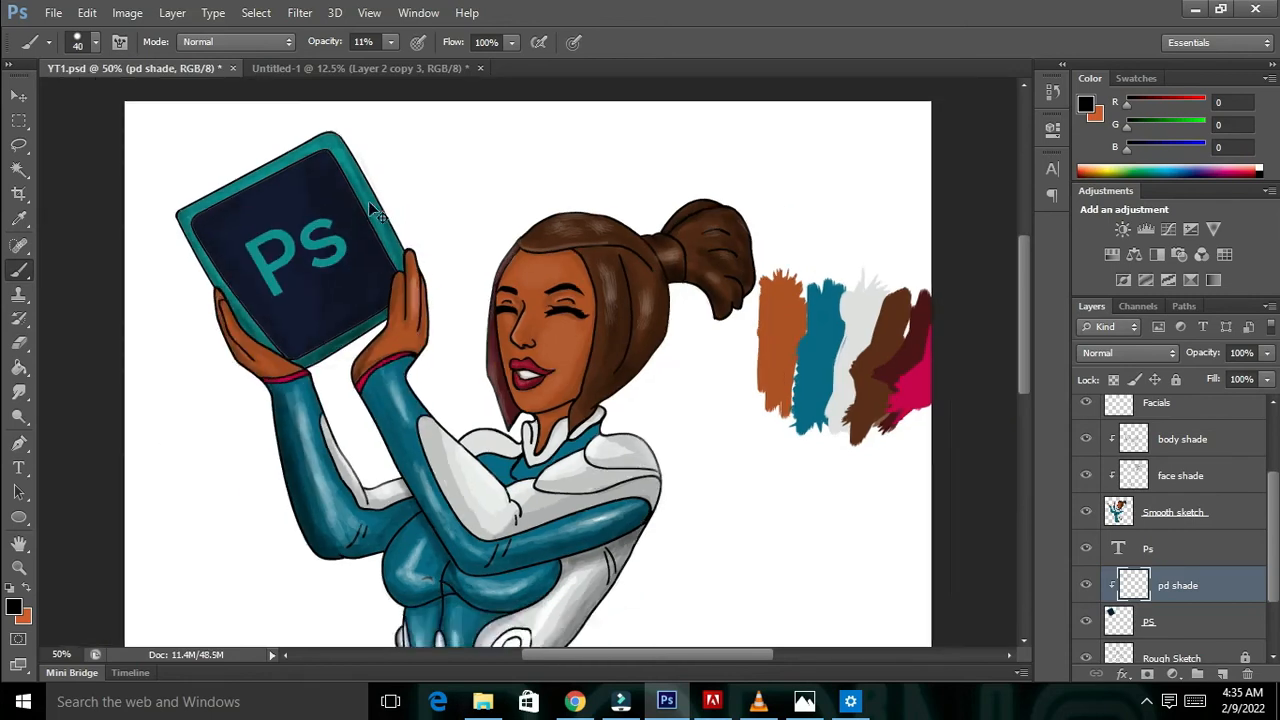
{"action": "key", "text": "ctrl+plus"}
{"action": "key", "text": "ctrl+plus"}
{"action": "left_click_drag", "start_coordinate": [347, 278], "coordinate": [433, 534]}
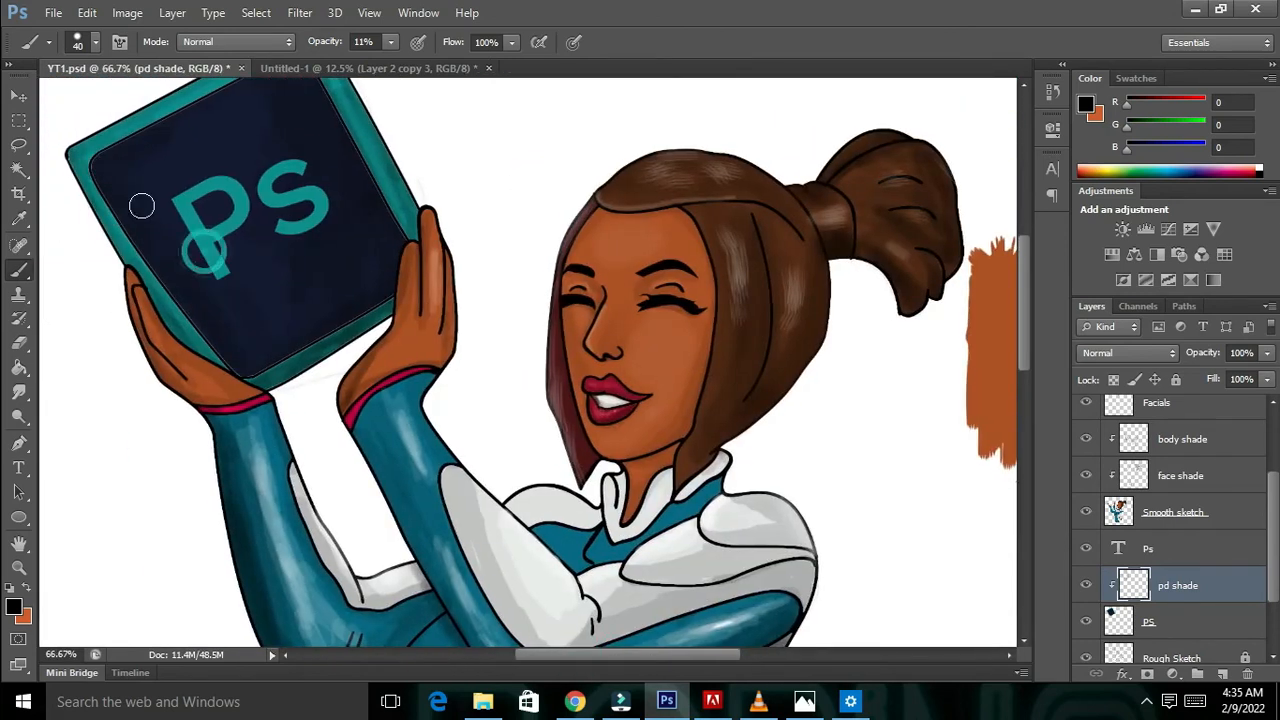
- Switch the brush to white at 13 px and highlight the tablet's left and lower edges
{"action": "left_click", "coordinate": [13, 611]}
{"action": "left_click", "coordinate": [689, 237]}
{"action": "left_click", "coordinate": [1124, 221]}
{"action": "right_click", "coordinate": [492, 322]}
{"action": "left_click_drag", "start_coordinate": [541, 366], "coordinate": [527, 366]}
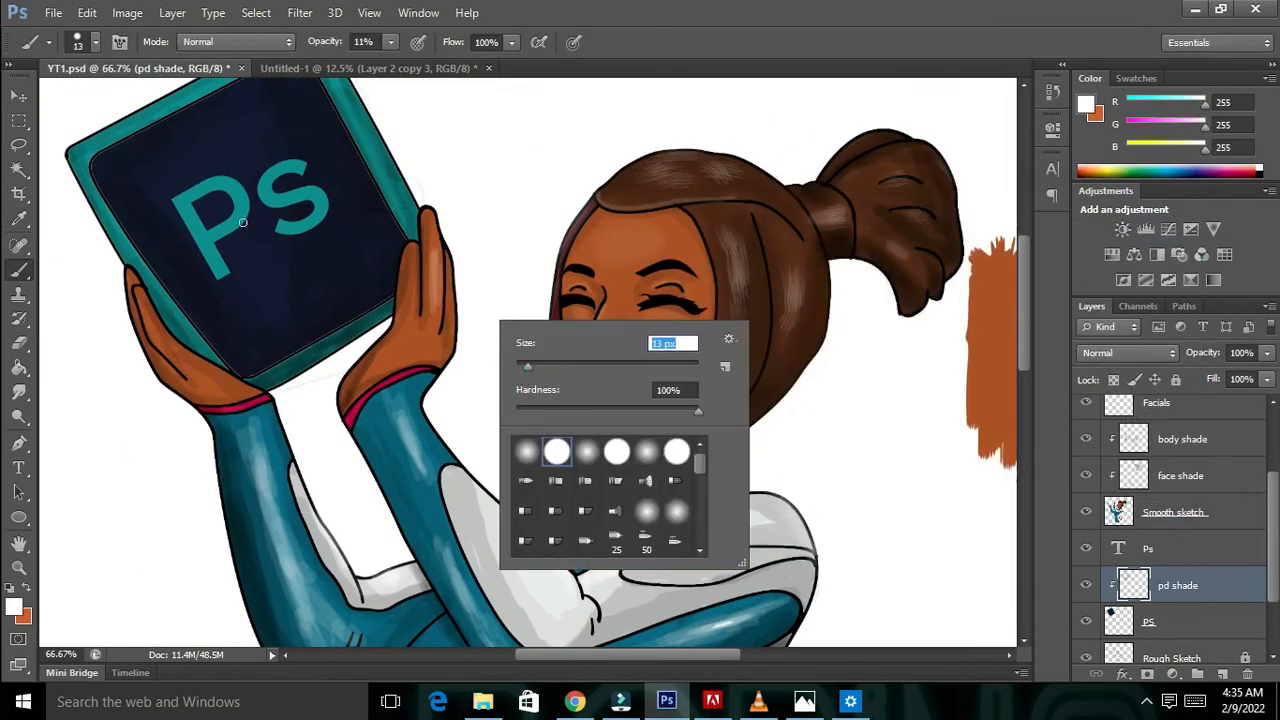
{"action": "left_click_drag", "start_coordinate": [77, 168], "coordinate": [125, 231]}
{"action": "mouse_move", "coordinate": [306, 335]}
{"action": "left_mouse_down"}
{"action": "mouse_move", "coordinate": [326, 328]}
{"action": "mouse_move", "coordinate": [256, 364]}
{"action": "left_mouse_up"}
- Brush white highlights along the right and left inner edges of the tablet's screen
{"action": "key", "text": "ctrl+minus"}
{"action": "key", "text": "ctrl+minus"}
{"action": "left_click_drag", "start_coordinate": [425, 240], "coordinate": [410, 212]}
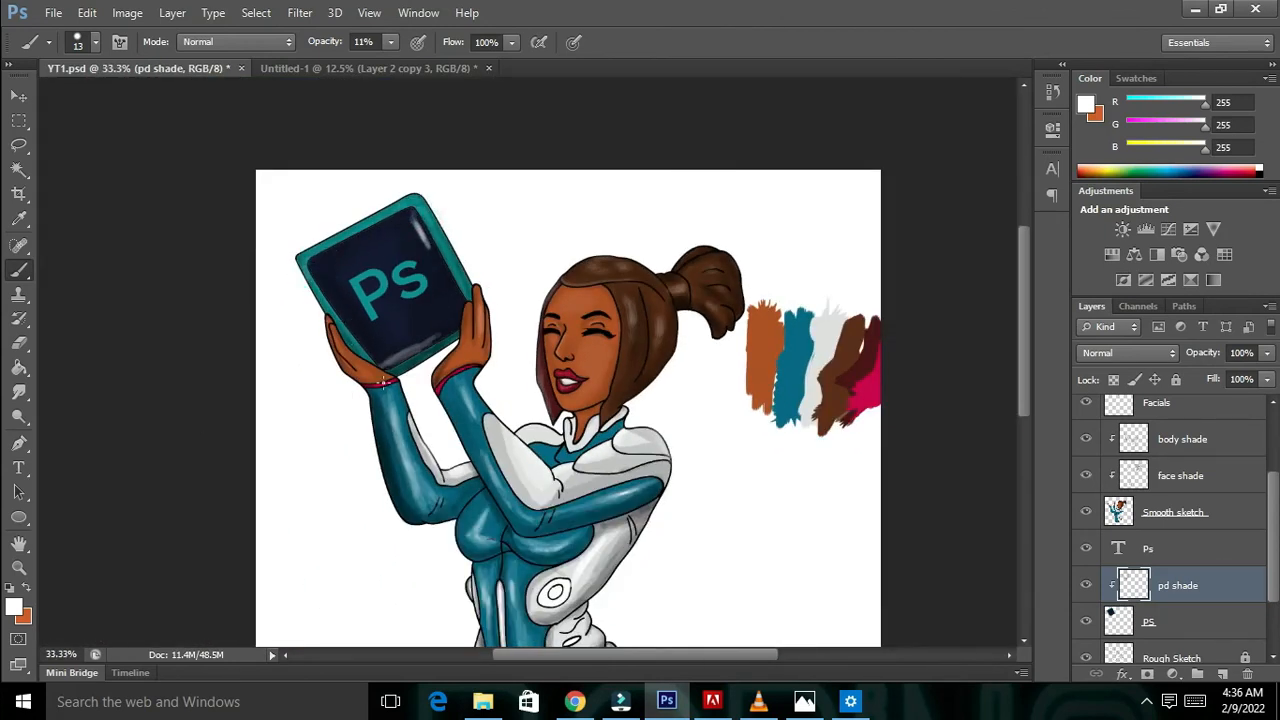
{"action": "key", "text": "ctrl+plus"}
{"action": "mouse_move", "coordinate": [196, 210]}
{"action": "left_mouse_down"}
{"action": "mouse_move", "coordinate": [274, 355]}
{"action": "mouse_move", "coordinate": [201, 198]}
{"action": "mouse_move", "coordinate": [275, 361]}
{"action": "mouse_move", "coordinate": [236, 292]}
{"action": "left_mouse_up"}
{"action": "key", "text": "ctrl+minus"}
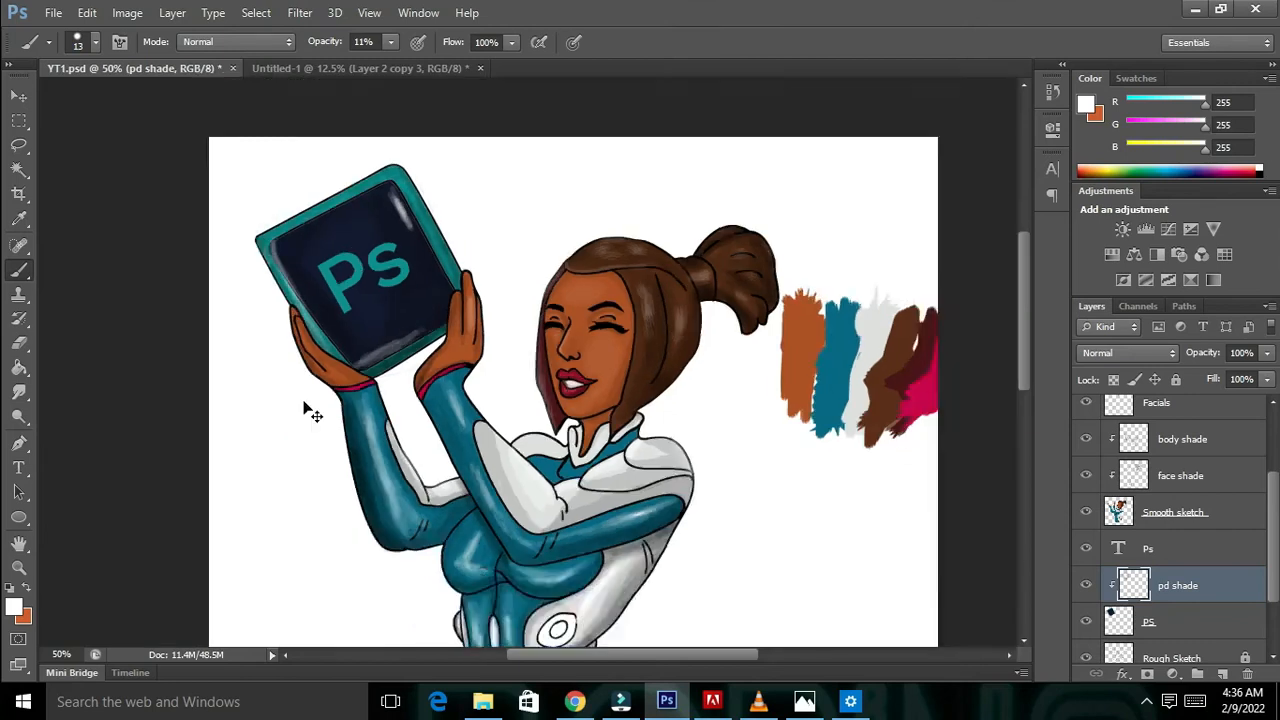
{"action": "key", "text": "ctrl+plus"}
{"action": "key", "text": "ctrl+plus"}
{"action": "key", "text": "ctrl+minus"}
{"action": "left_click_drag", "start_coordinate": [672, 655], "coordinate": [646, 656]}
{"action": "mouse_move", "coordinate": [120, 143]}
{"action": "left_mouse_down"}
{"action": "mouse_move", "coordinate": [242, 316]}
{"action": "mouse_move", "coordinate": [149, 205]}
{"action": "left_mouse_up"}
{"action": "mouse_move", "coordinate": [166, 100]}
{"action": "left_mouse_down"}
{"action": "mouse_move", "coordinate": [132, 152]}
{"action": "mouse_move", "coordinate": [190, 254]}
{"action": "left_mouse_up"}
{"action": "key", "text": "ctrl+alt+z"}
{"action": "key", "text": "ctrl+alt+z"}
- Strengthen the white highlight down the left edge of the tablet's screen
{"action": "left_click_drag", "start_coordinate": [168, 204], "coordinate": [243, 312]}
{"action": "key", "text": "ctrl+minus"}
{"action": "key", "text": "ctrl+minus"}
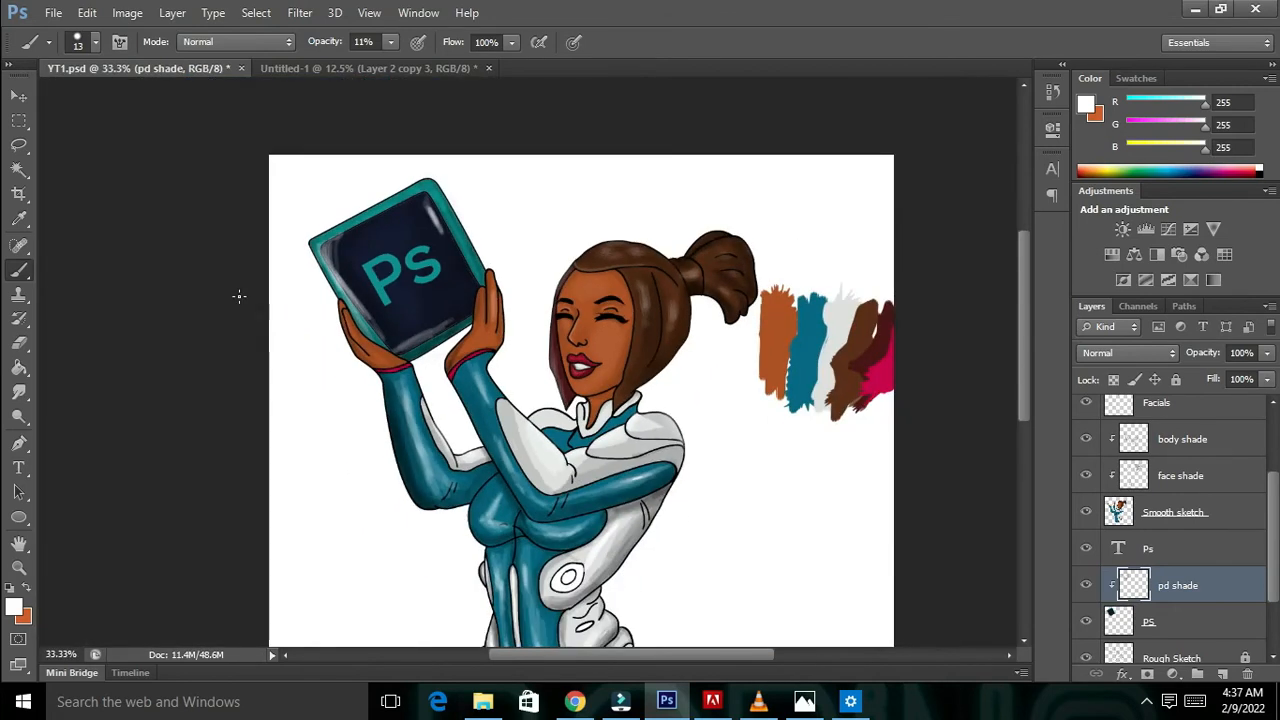
- Brush white highlights along the tablet's edge nearer the face
{"action": "key", "text": "ctrl+plus"}
{"action": "key", "text": "ctrl+plus"}
{"action": "scroll", "coordinate": [374, 103], "scroll_direction": "up", "scroll_amount": 4}
{"action": "mouse_move", "coordinate": [309, 157]}
{"action": "left_mouse_down"}
{"action": "mouse_move", "coordinate": [356, 235]}
{"action": "mouse_move", "coordinate": [381, 226]}
{"action": "mouse_move", "coordinate": [396, 254]}
{"action": "left_mouse_up"}
{"action": "mouse_move", "coordinate": [362, 172]}
{"action": "left_mouse_down"}
{"action": "mouse_move", "coordinate": [439, 322]}
{"action": "mouse_move", "coordinate": [428, 324]}
{"action": "left_mouse_up"}
{"action": "left_click_drag", "start_coordinate": [374, 204], "coordinate": [424, 314]}
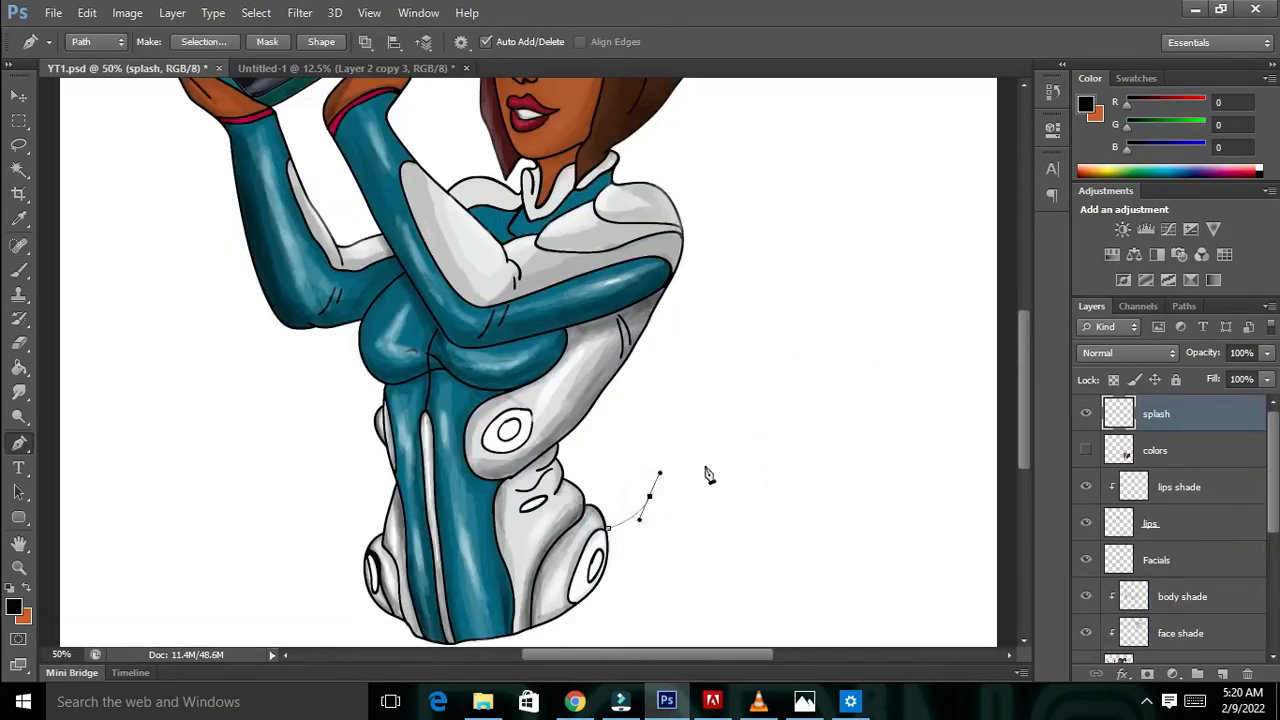
- On the splash layer, draw a closed teardrop path beside the near hip and a rounded loop beside the far hip
{"action": "left_click_drag", "start_coordinate": [668, 540], "coordinate": [637, 586]}
{"action": "left_click_drag", "start_coordinate": [608, 528], "coordinate": [592, 535]}
{"action": "scroll", "coordinate": [764, 483], "scroll_direction": "down", "scroll_amount": 3}
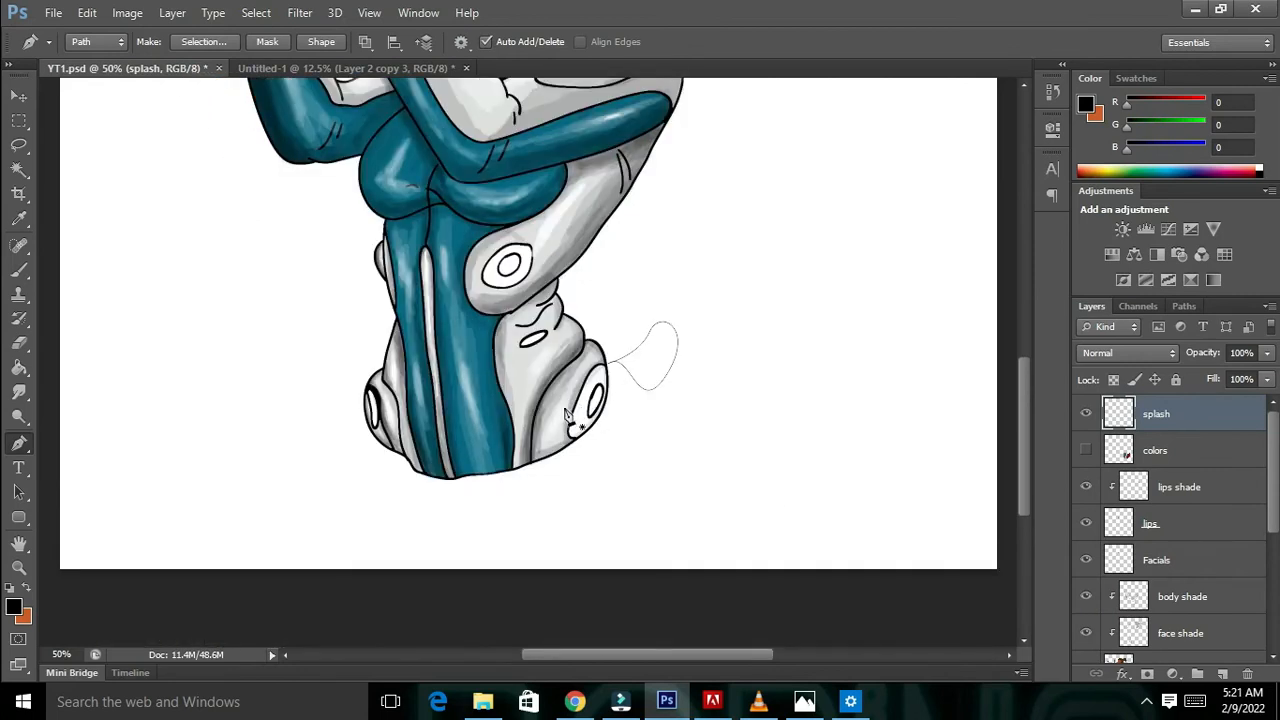
{"action": "left_click", "coordinate": [384, 363]}
{"action": "left_click_drag", "start_coordinate": [367, 307], "coordinate": [334, 297]}
{"action": "left_click_drag", "start_coordinate": [302, 354], "coordinate": [335, 398]}
{"action": "mouse_move", "coordinate": [384, 363]}
{"action": "left_mouse_down"}
{"action": "mouse_move", "coordinate": [401, 371]}
{"action": "mouse_move", "coordinate": [299, 408]}
{"action": "left_mouse_up"}
{"action": "left_click_drag", "start_coordinate": [282, 438], "coordinate": [272, 463]}
{"action": "left_click_drag", "start_coordinate": [173, 520], "coordinate": [130, 556]}
{"action": "left_click", "coordinate": [111, 584]}
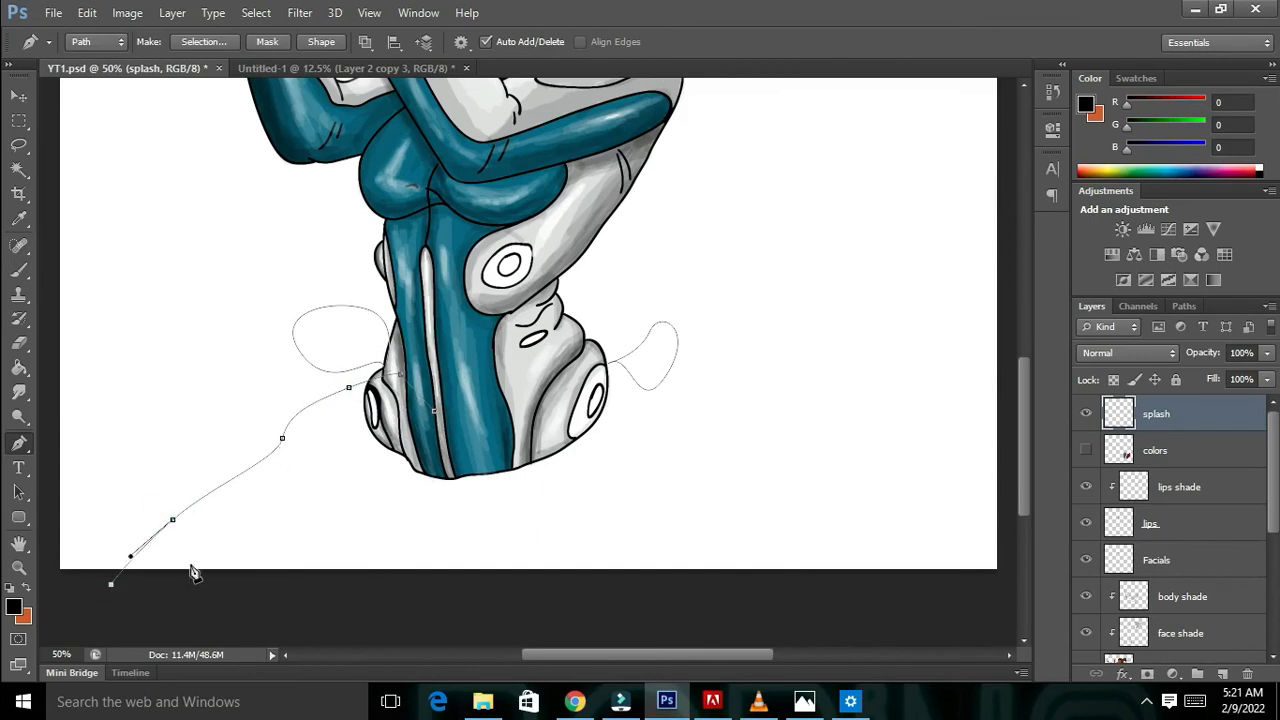
{"action": "key", "text": "ctrl+alt+z"}
{"action": "key", "text": "ctrl+alt+z"}
{"action": "left_click", "coordinate": [291, 503]}
{"action": "key", "text": "ctrl+alt+z"}
{"action": "key", "text": "ctrl+alt+z"}
{"action": "key", "text": "ctrl+alt+z"}
{"action": "key", "text": "ctrl+alt+z"}
- Complete a larger closed splash path beneath the loop at the far hip and stroke the paths in black
{"action": "left_click_drag", "start_coordinate": [310, 366], "coordinate": [299, 358]}
{"action": "left_click_drag", "start_coordinate": [332, 457], "coordinate": [461, 516]}
{"action": "left_click", "coordinate": [434, 411]}
{"action": "right_click", "coordinate": [534, 402]}
{"action": "left_click", "coordinate": [599, 382]}
{"action": "left_click", "coordinate": [774, 232]}
{"action": "key", "text": "Return"}
- Draw closed oval splash paths over the near hip and across the lower end of the torso
{"action": "left_click_drag", "start_coordinate": [490, 397], "coordinate": [480, 360]}
{"action": "left_click_drag", "start_coordinate": [574, 367], "coordinate": [591, 376]}
{"action": "mouse_move", "coordinate": [490, 397]}
{"action": "left_mouse_down"}
{"action": "mouse_move", "coordinate": [389, 330]}
{"action": "mouse_move", "coordinate": [417, 347]}
{"action": "left_mouse_up"}
{"action": "left_click_drag", "start_coordinate": [433, 445], "coordinate": [472, 358]}
- Draw a large closed splash path sweeping outward from the near hip and curling back beneath the torso
{"action": "left_click_drag", "start_coordinate": [564, 433], "coordinate": [579, 449]}
{"action": "left_click_drag", "start_coordinate": [641, 418], "coordinate": [698, 373]}
{"action": "left_click_drag", "start_coordinate": [718, 387], "coordinate": [740, 404]}
{"action": "left_click_drag", "start_coordinate": [668, 483], "coordinate": [582, 503]}
{"action": "left_click_drag", "start_coordinate": [497, 514], "coordinate": [451, 531]}
{"action": "left_click_drag", "start_coordinate": [543, 473], "coordinate": [594, 469]}
{"action": "left_click", "coordinate": [564, 433]}
- Stroke the new splash paths in black and clear the working path
{"action": "right_click", "coordinate": [828, 437]}
{"action": "left_click", "coordinate": [908, 139]}
{"action": "left_click", "coordinate": [774, 232]}
{"action": "key", "text": "Return"}
- Fill the small splash loop beside the near hip with green, RGB 36, 207, 2
{"action": "left_click", "coordinate": [20, 369]}
{"action": "left_click", "coordinate": [14, 607]}
{"action": "left_click_drag", "start_coordinate": [950, 264], "coordinate": [948, 402]}
{"action": "left_click", "coordinate": [921, 271]}
{"action": "left_click", "coordinate": [1131, 226]}
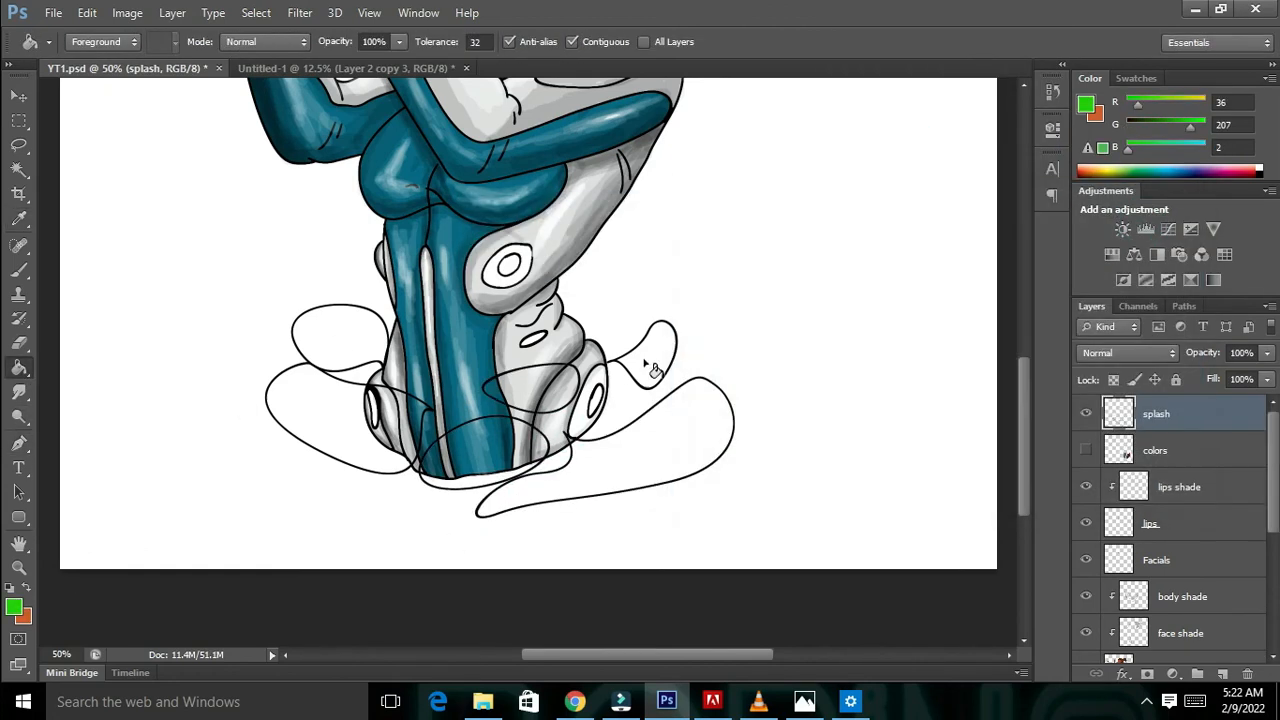
{"action": "left_click", "coordinate": [645, 363]}
- Fill the upper splash loop at the far hip with crimson red
{"action": "left_click", "coordinate": [14, 607]}
{"action": "left_click_drag", "start_coordinate": [948, 300], "coordinate": [879, 365]}
{"action": "left_click", "coordinate": [926, 247]}
{"action": "left_click", "coordinate": [1129, 226]}
{"action": "left_click", "coordinate": [342, 340]}
- Fill the larger splash shape beneath the red loop at the far hip with dark blue
{"action": "left_click", "coordinate": [14, 610]}
{"action": "left_click", "coordinate": [948, 319]}
{"action": "mouse_move", "coordinate": [949, 340]}
{"action": "left_mouse_down"}
{"action": "mouse_move", "coordinate": [962, 340]}
{"action": "mouse_move", "coordinate": [956, 329]}
{"action": "left_mouse_up"}
{"action": "left_click", "coordinate": [1131, 226]}
{"action": "left_click", "coordinate": [337, 418]}
- Fill the oval splash over the near hip with magenta, RGB 187, 15, 173, undoing the misplaced fills
{"action": "left_click", "coordinate": [14, 607]}
{"action": "right_click", "coordinate": [461, 452]}
{"action": "left_click", "coordinate": [957, 272]}
{"action": "left_click", "coordinate": [908, 299]}
{"action": "left_click", "coordinate": [1131, 226]}
{"action": "left_click", "coordinate": [536, 364]}
{"action": "key", "text": "ctrl+z"}
{"action": "left_click", "coordinate": [540, 357]}
{"action": "key", "text": "ctrl+z"}
{"action": "left_click", "coordinate": [540, 386]}
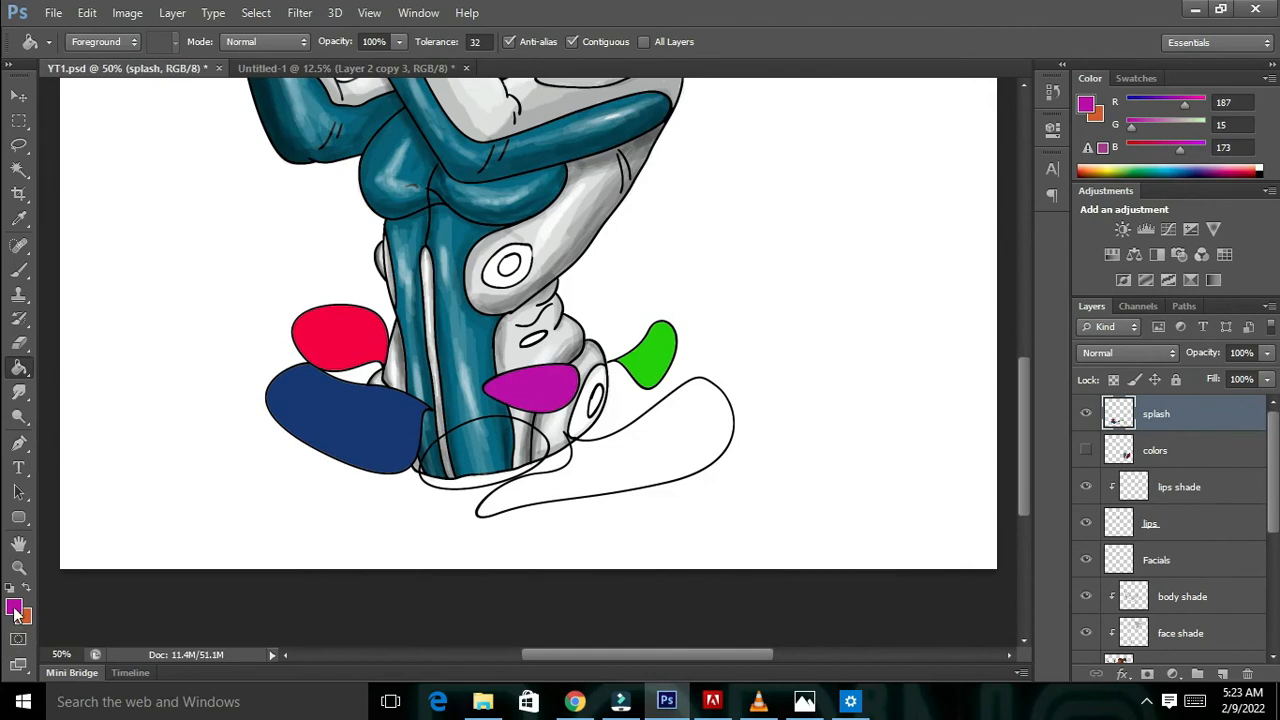
- Fill the oval across the torso's lower end with orange and the large sweeping splash with the crimson red sampled from the far-hip loop
{"action": "left_click", "coordinate": [28, 590]}
{"action": "left_click", "coordinate": [478, 452]}
{"action": "left_click", "coordinate": [14, 609]}
{"action": "left_click", "coordinate": [371, 325]}
{"action": "left_click", "coordinate": [1131, 226]}
{"action": "left_click", "coordinate": [645, 447]}
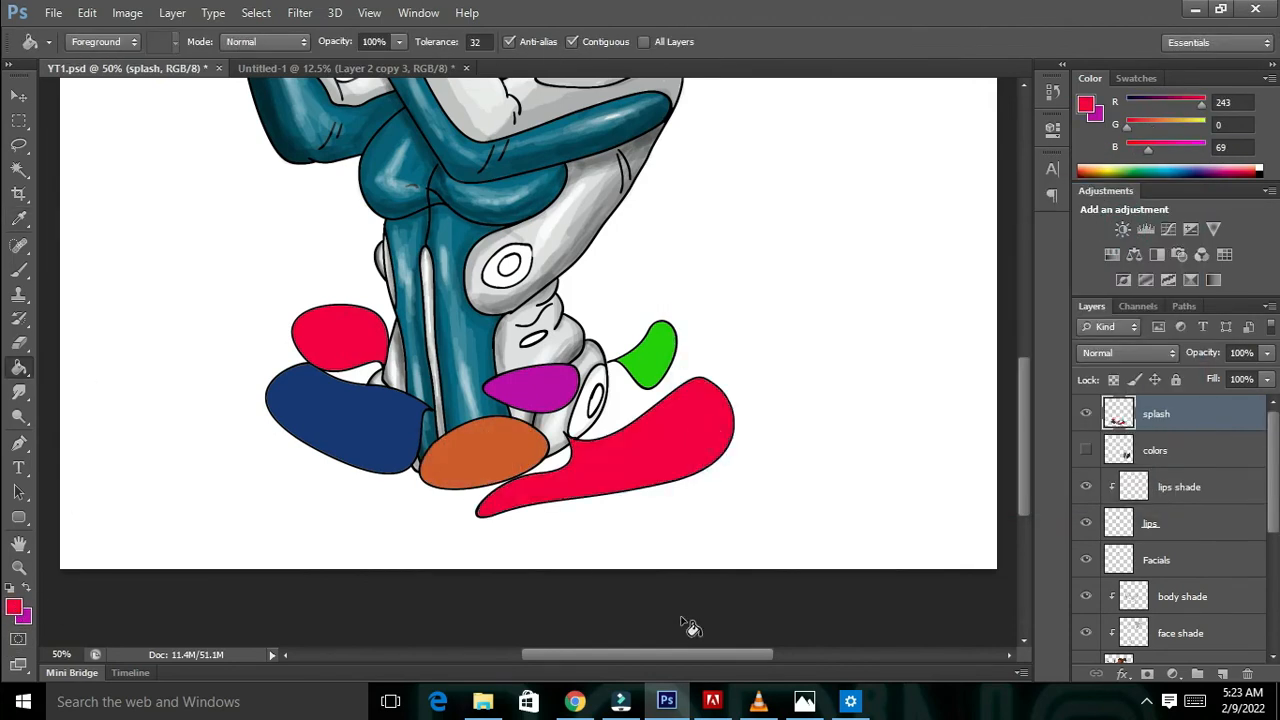
- Draw a closed curved path from the near side of the waist, behind the green splash, down to the large red splash and back along the hip
{"action": "key", "text": "ctrl+minus"}
{"action": "key", "text": "ctrl+minus"}
{"action": "key", "text": "ctrl+plus"}
{"action": "key", "text": "ctrl+plus"}
{"action": "key", "text": "ctrl+plus"}
{"action": "scroll", "coordinate": [634, 365], "scroll_direction": "down", "scroll_amount": 3}
{"action": "key", "text": "p"}
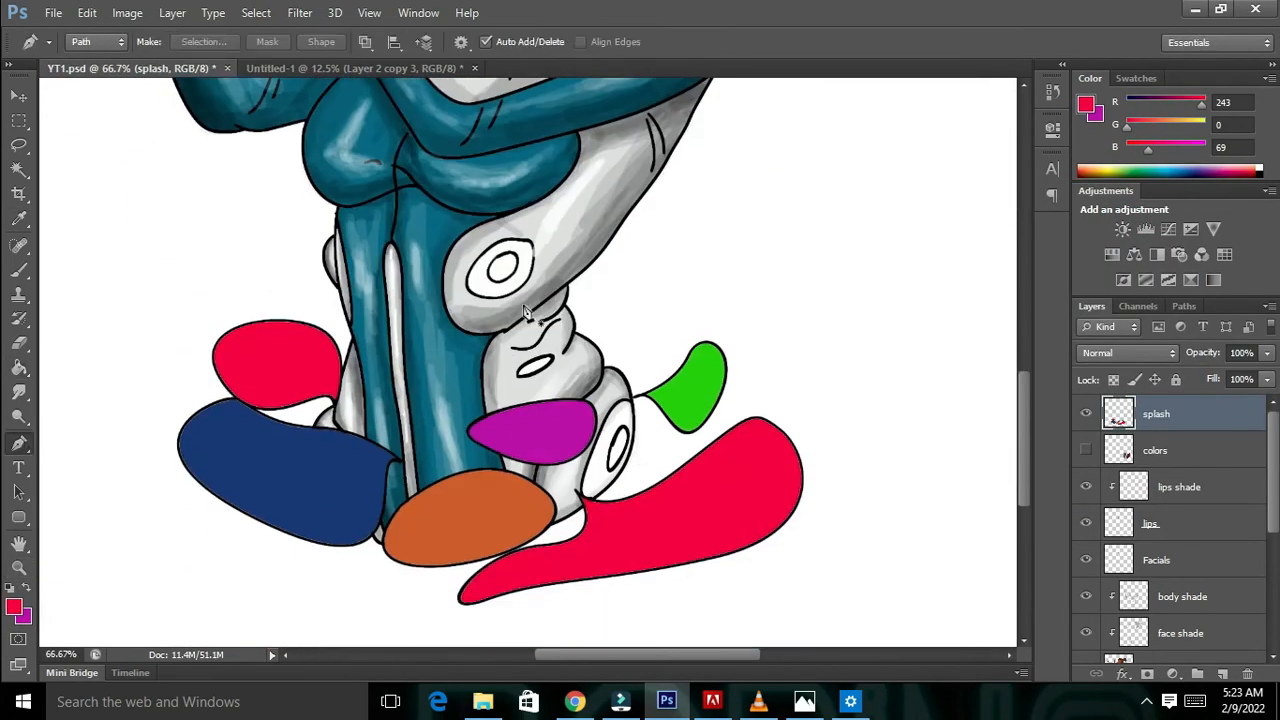
{"action": "scroll", "coordinate": [369, 497], "scroll_direction": "down", "scroll_amount": 1}
{"action": "left_click", "coordinate": [576, 236]}
{"action": "left_click_drag", "start_coordinate": [669, 290], "coordinate": [671, 325]}
{"action": "left_click_drag", "start_coordinate": [648, 398], "coordinate": [633, 408]}
{"action": "left_click", "coordinate": [577, 237]}
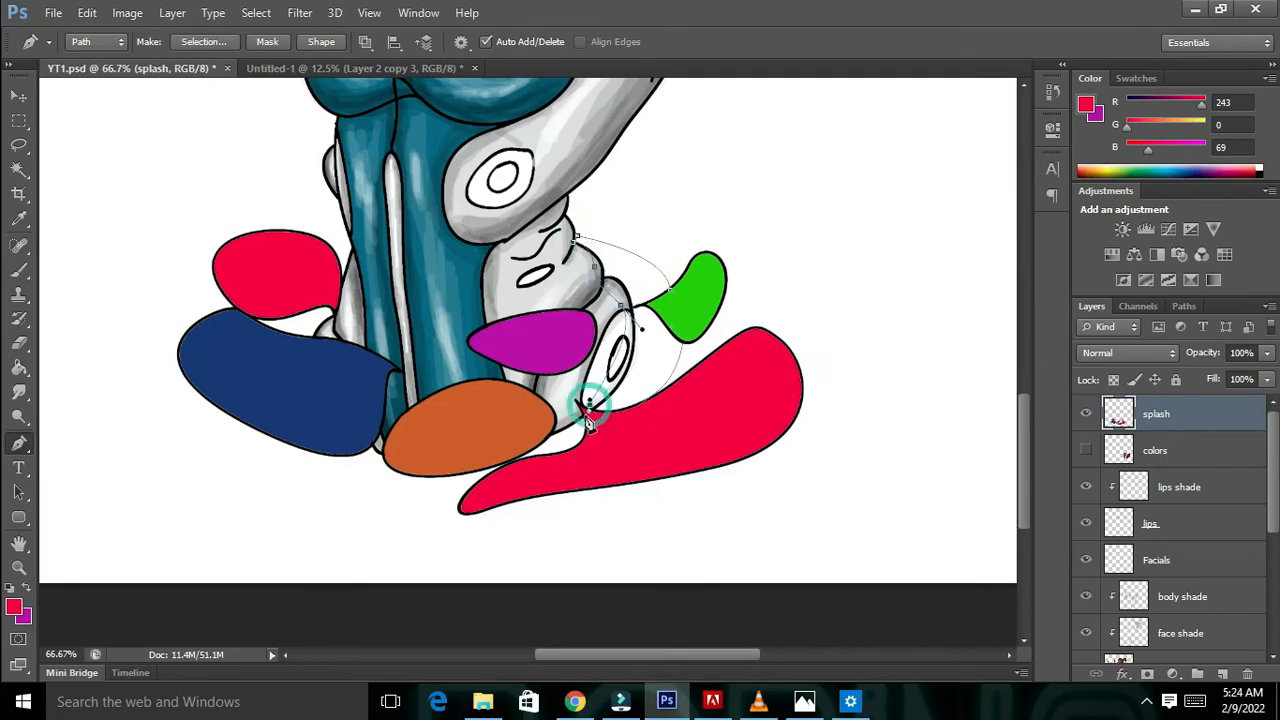
{"action": "key", "text": "ctrl+plus"}
{"action": "key", "text": "ctrl+plus"}
{"action": "left_click", "coordinate": [847, 506]}
- Stroke the new path behind the green splash in black
{"action": "key", "text": "ctrl+minus"}
{"action": "key", "text": "ctrl+minus"}
{"action": "right_click", "coordinate": [664, 241]}
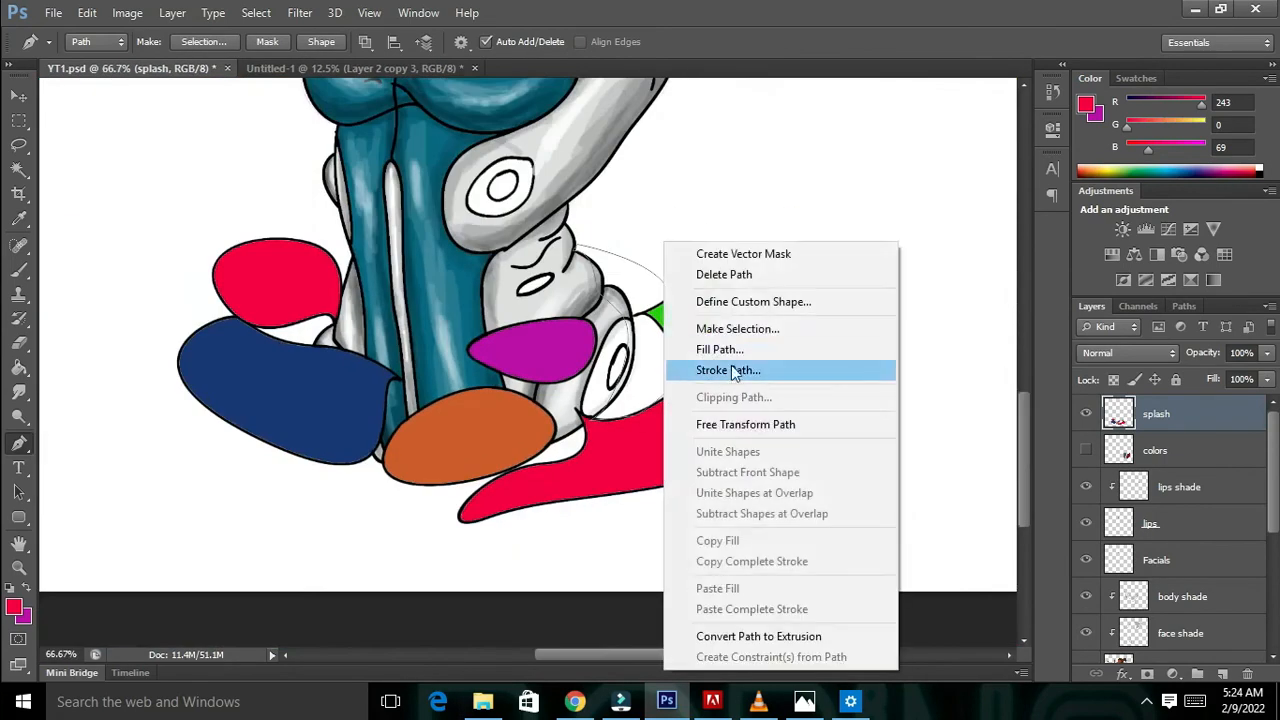
{"action": "left_click", "coordinate": [732, 373]}
{"action": "left_click", "coordinate": [767, 234]}
{"action": "left_click", "coordinate": [14, 608]}
{"action": "left_click", "coordinate": [688, 474]}
{"action": "left_click", "coordinate": [1132, 225]}
{"action": "right_click", "coordinate": [611, 330]}
{"action": "left_click", "coordinate": [677, 383]}
{"action": "left_click", "coordinate": [767, 234]}
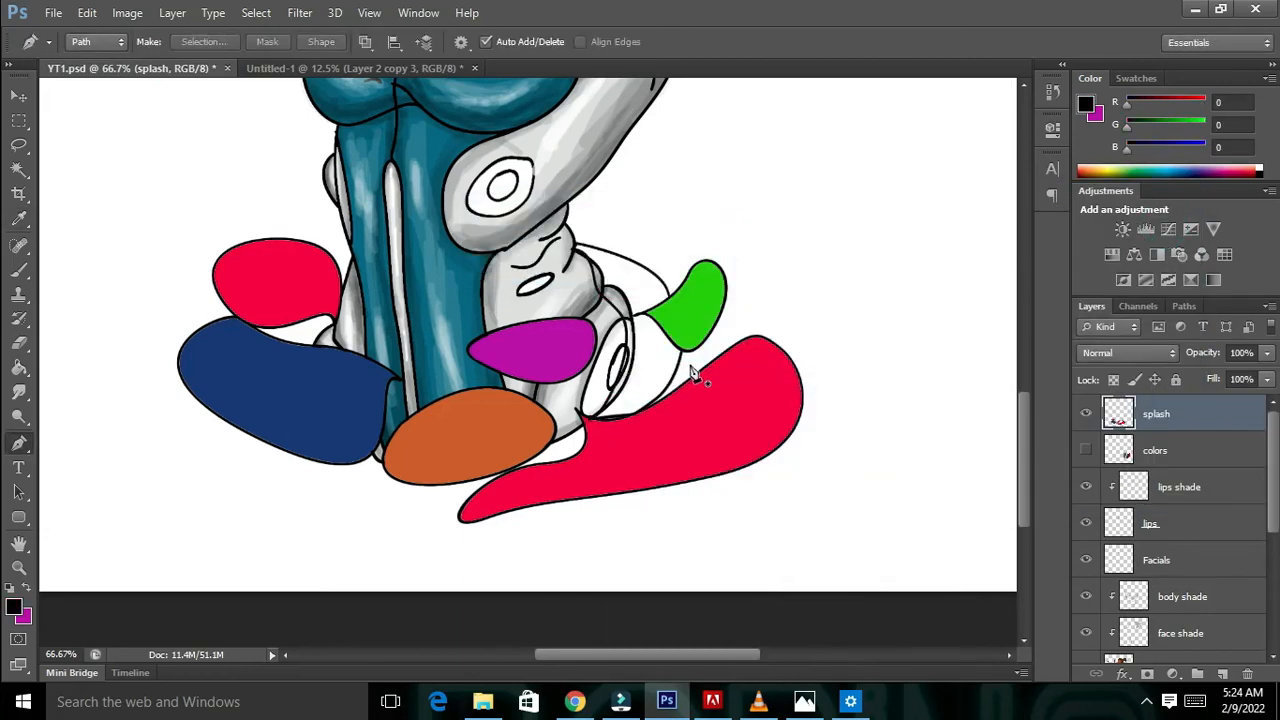
- Fill both parts of the new shape behind the green splash with the dark blue sampled from the far-hip splash
{"action": "key", "text": "g"}
{"action": "right_click", "coordinate": [676, 373]}
{"action": "left_click", "coordinate": [15, 609]}
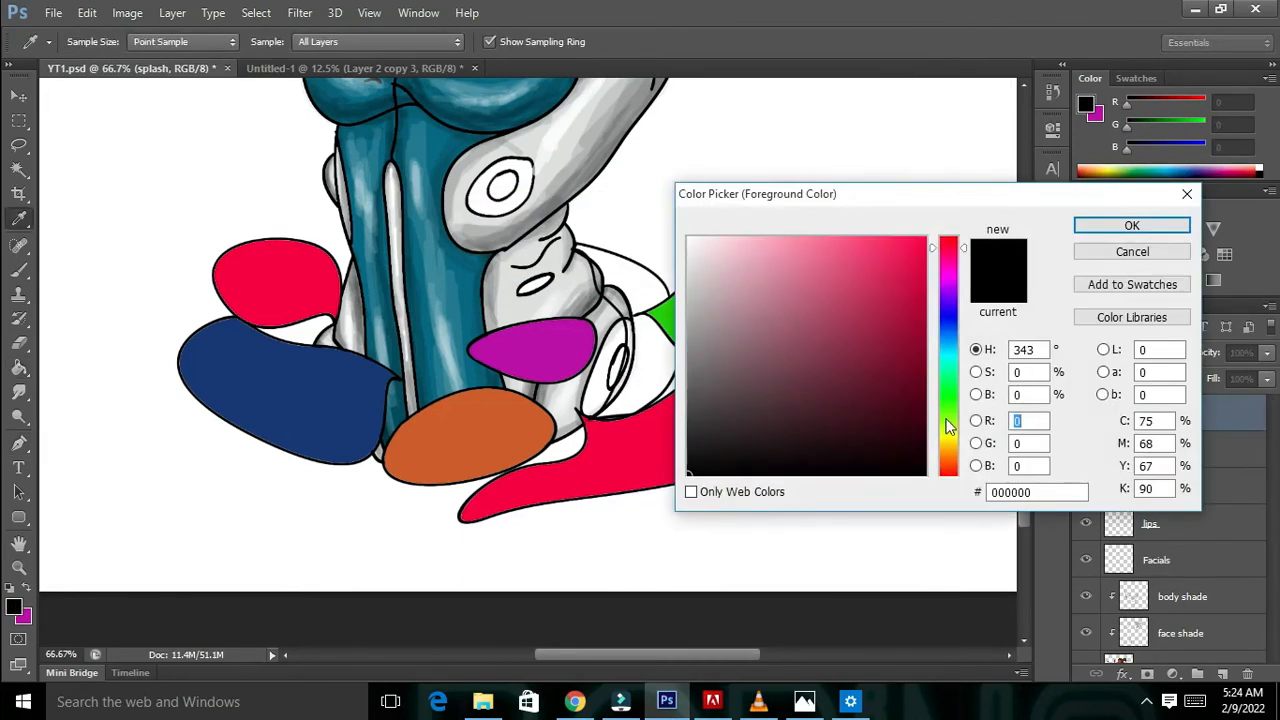
{"action": "left_click", "coordinate": [329, 396]}
{"action": "left_click", "coordinate": [1132, 225]}
{"action": "left_click", "coordinate": [638, 280]}
{"action": "left_click", "coordinate": [640, 378]}
- Add a layer named "splash shade" above the splash layer and clip it to that layer
{"action": "key", "text": "ctrl+minus"}
{"action": "key", "text": "ctrl+minus"}
{"action": "scroll", "coordinate": [680, 322], "scroll_direction": "up", "scroll_amount": 2}
{"action": "key", "text": "ctrl+plus"}
{"action": "key", "text": "ctrl+plus"}
{"action": "scroll", "coordinate": [680, 322], "scroll_direction": "down", "scroll_amount": 3}
{"action": "key", "text": "ctrl+shift+alt+n"}
{"action": "double_click", "coordinate": [1166, 413]}
{"action": "key", "text": "Return"}
{"action": "left_click", "coordinate": [1194, 431], "text": "alt"}
- Shade the edges of the large red splash with a black 32 px brush at 10% opacity
{"action": "left_click", "coordinate": [19, 270]}
{"action": "left_click", "coordinate": [14, 607]}
{"action": "left_click", "coordinate": [690, 474]}
{"action": "left_click", "coordinate": [1130, 226]}
{"action": "right_click", "coordinate": [411, 395]}
{"action": "left_click", "coordinate": [438, 525]}
{"action": "left_click", "coordinate": [457, 440]}
{"action": "left_click", "coordinate": [391, 42]}
{"action": "left_click_drag", "start_coordinate": [783, 432], "coordinate": [674, 601]}
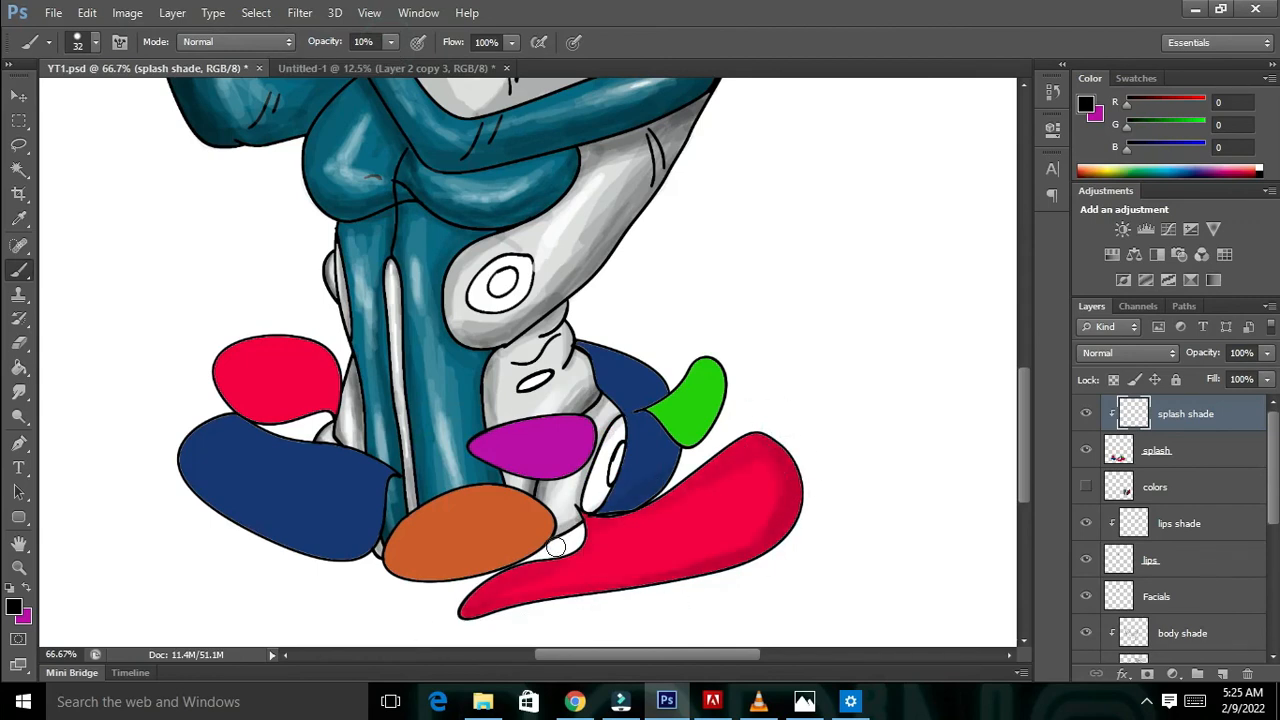
- Brush dark shading along the edges of the blue and red splashes at the far hip
{"action": "scroll", "coordinate": [808, 483], "scroll_direction": "down", "scroll_amount": 3}
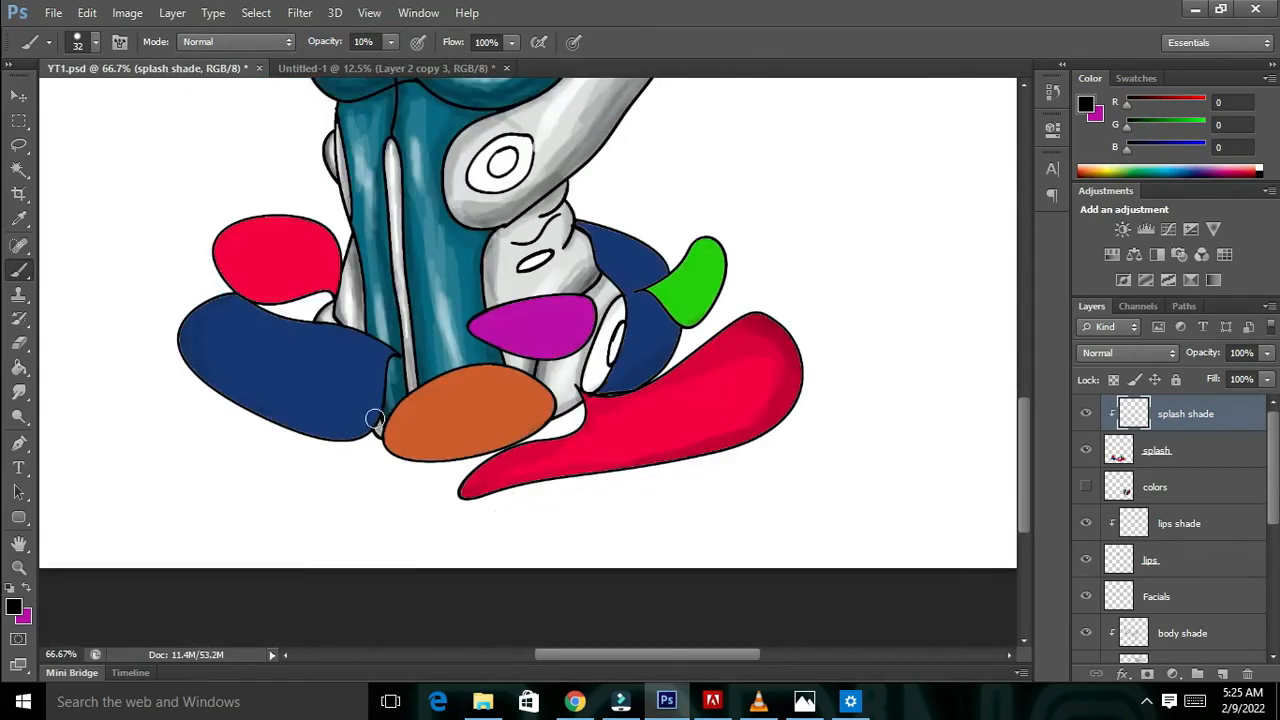
{"action": "left_click_drag", "start_coordinate": [213, 386], "coordinate": [219, 381]}
{"action": "mouse_move", "coordinate": [240, 293]}
{"action": "left_mouse_down"}
{"action": "mouse_move", "coordinate": [223, 306]}
{"action": "mouse_move", "coordinate": [293, 338]}
{"action": "left_mouse_up"}
{"action": "left_click_drag", "start_coordinate": [192, 314], "coordinate": [214, 374]}
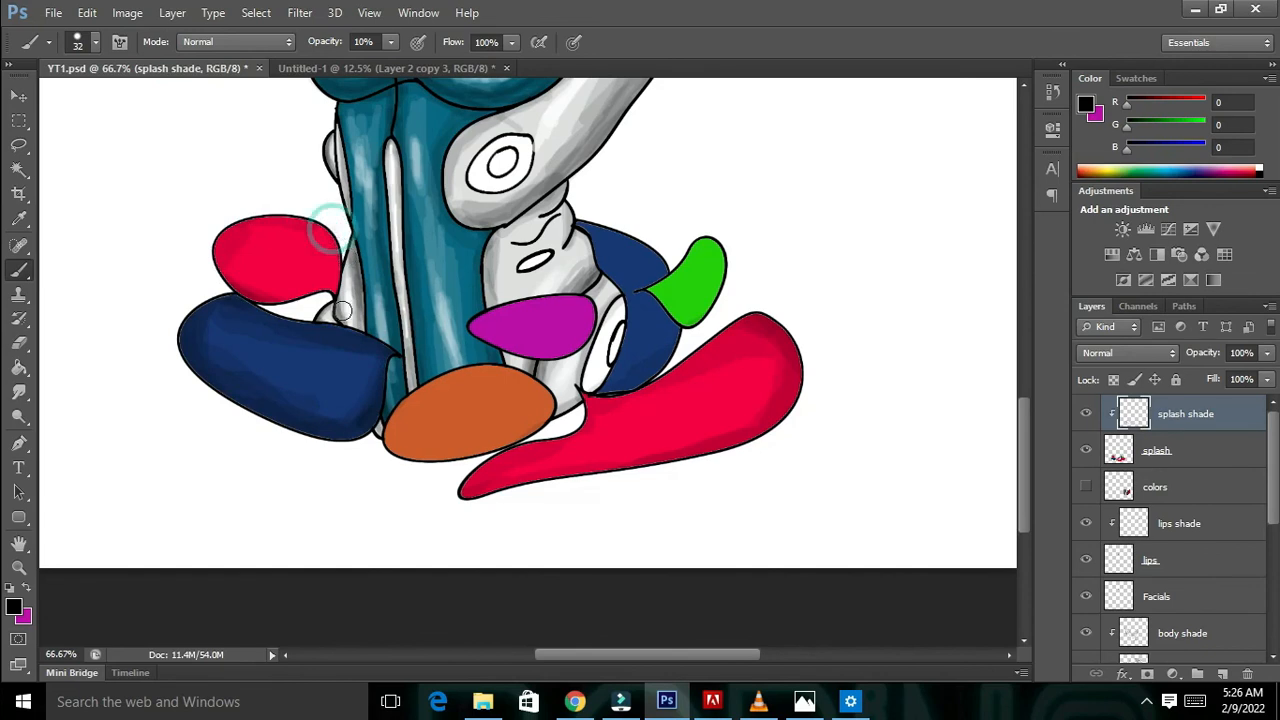
{"action": "mouse_move", "coordinate": [224, 302]}
{"action": "left_mouse_down"}
{"action": "mouse_move", "coordinate": [223, 249]}
{"action": "mouse_move", "coordinate": [240, 262]}
{"action": "left_mouse_up"}
- Brush dark shading onto the magenta, rear blue, orange and green splashes
{"action": "left_click_drag", "start_coordinate": [600, 321], "coordinate": [551, 355]}
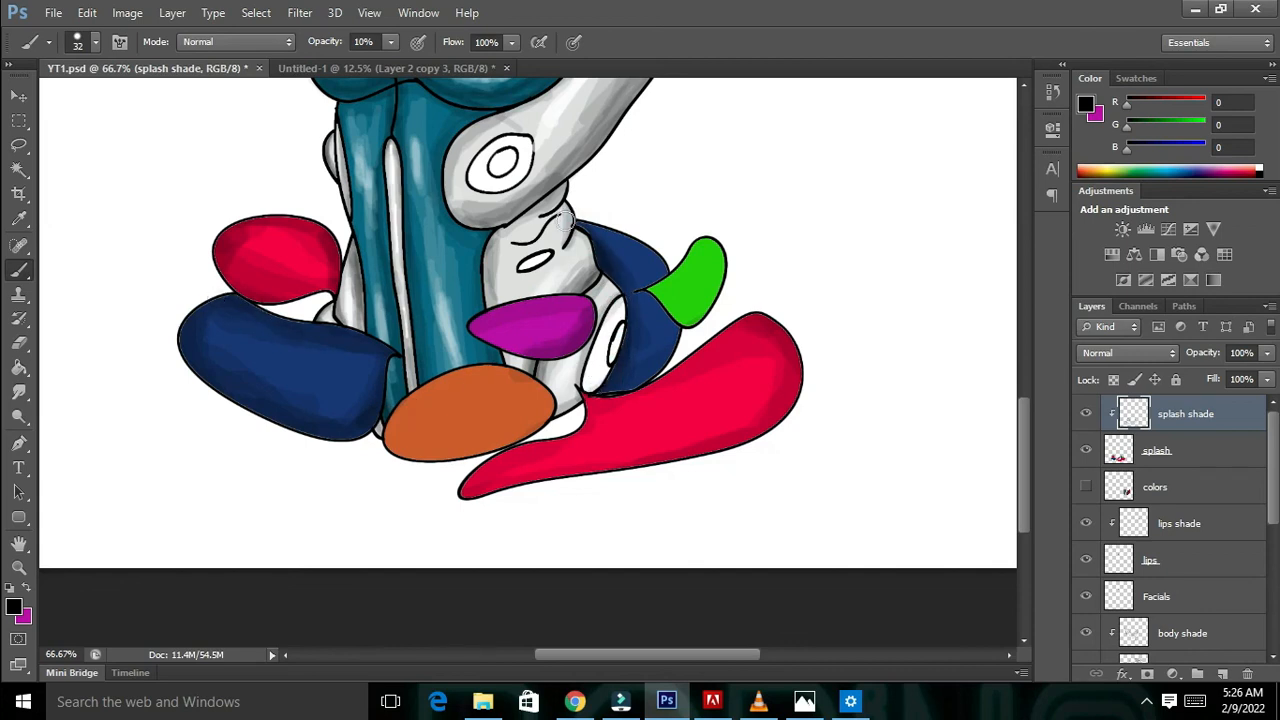
{"action": "left_click_drag", "start_coordinate": [658, 266], "coordinate": [635, 380]}
{"action": "mouse_move", "coordinate": [400, 424]}
{"action": "left_mouse_down"}
{"action": "mouse_move", "coordinate": [390, 413]}
{"action": "mouse_move", "coordinate": [530, 437]}
{"action": "mouse_move", "coordinate": [477, 439]}
{"action": "mouse_move", "coordinate": [523, 430]}
{"action": "mouse_move", "coordinate": [548, 402]}
{"action": "left_mouse_up"}
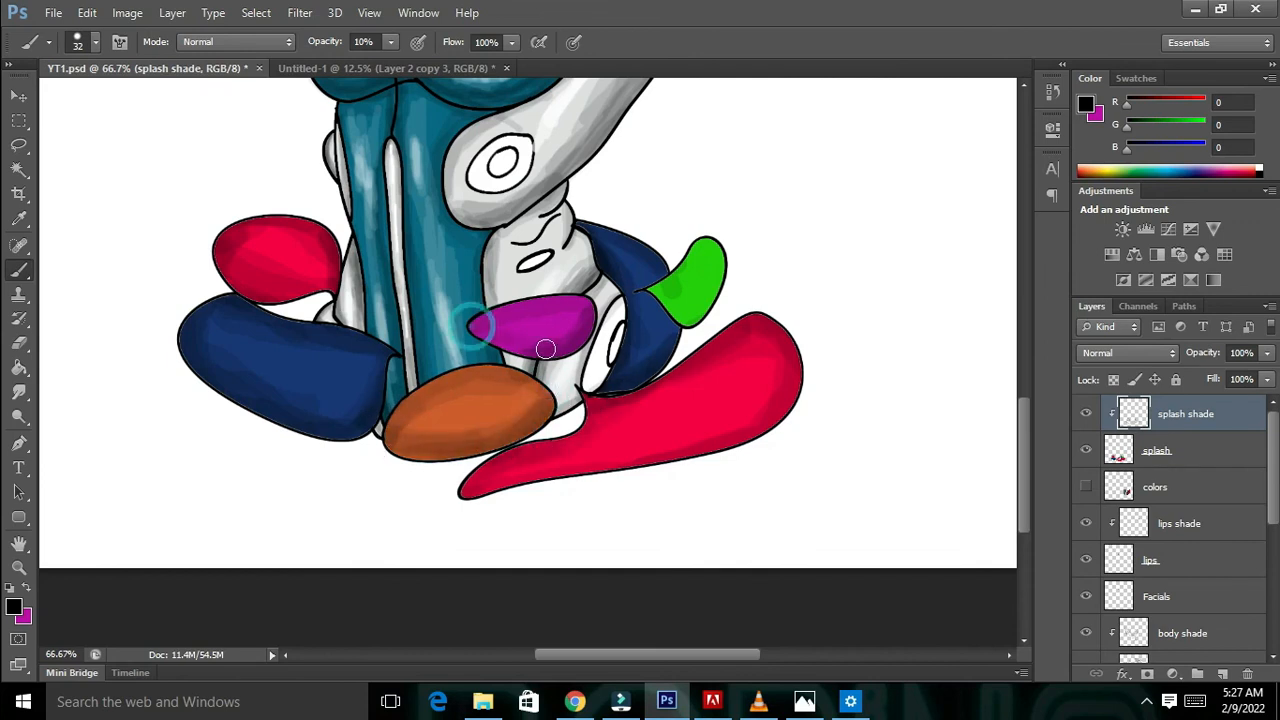
{"action": "scroll", "coordinate": [435, 320], "scroll_direction": "down", "scroll_amount": 4}
{"action": "scroll", "coordinate": [505, 462], "scroll_direction": "up", "scroll_amount": 3}
{"action": "mouse_move", "coordinate": [654, 452]}
{"action": "left_mouse_down"}
{"action": "mouse_move", "coordinate": [654, 429]}
{"action": "mouse_move", "coordinate": [664, 443]}
{"action": "mouse_move", "coordinate": [681, 417]}
{"action": "left_mouse_up"}
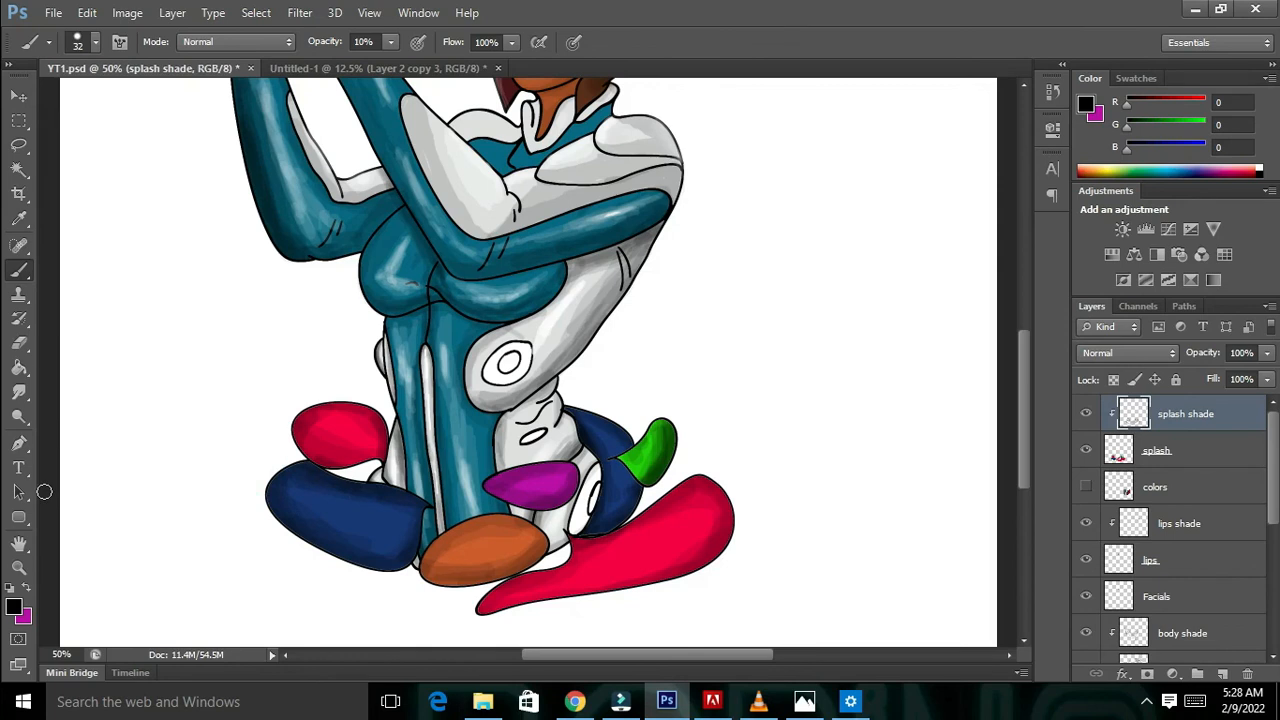
- Switch the brush to white at 12 px and paint a first highlight stroke on the green splash
{"action": "left_click", "coordinate": [17, 611]}
{"action": "left_click", "coordinate": [690, 238]}
{"action": "left_click", "coordinate": [1143, 232]}
{"action": "right_click", "coordinate": [348, 276]}
{"action": "left_click", "coordinate": [372, 300]}
{"action": "type", "text": "12"}
{"action": "key", "text": "Return"}
{"action": "left_click_drag", "start_coordinate": [664, 443], "coordinate": [648, 464]}
- Paint white highlights on the green splash with a 6 px brush at 31% opacity
{"action": "right_click", "coordinate": [668, 436]}
{"action": "left_click", "coordinate": [700, 483]}
{"action": "left_click", "coordinate": [662, 455]}
{"action": "left_click_drag", "start_coordinate": [389, 45], "coordinate": [411, 63]}
{"action": "key", "text": "ctrl+plus"}
{"action": "left_click_drag", "start_coordinate": [694, 481], "coordinate": [685, 503]}
{"action": "left_click_drag", "start_coordinate": [702, 448], "coordinate": [701, 462]}
{"action": "left_click_drag", "start_coordinate": [685, 528], "coordinate": [691, 498]}
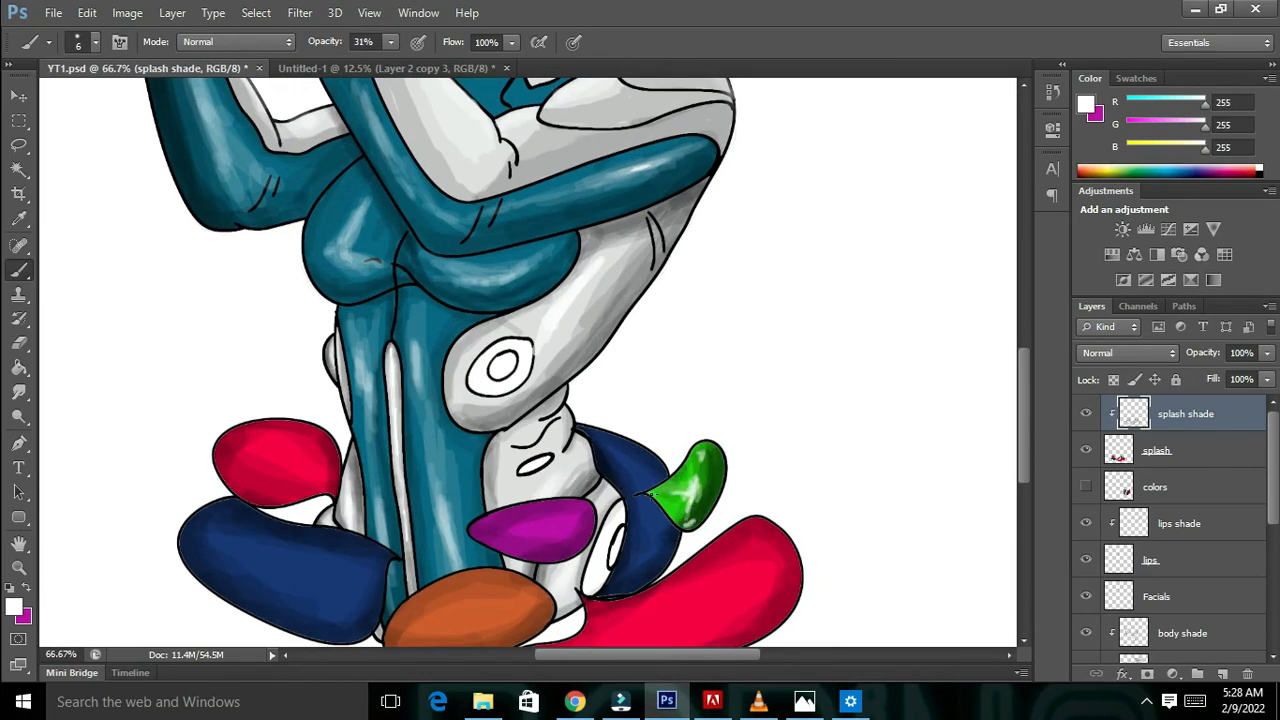
- Paint white highlights on the large red splash, the far-hip blue and red splashes, and the rear blue splash
{"action": "scroll", "coordinate": [798, 369], "scroll_direction": "down", "scroll_amount": 3}
{"action": "key", "text": "ctrl+minus"}
{"action": "key", "text": "ctrl+minus"}
{"action": "key", "text": "ctrl+minus"}
{"action": "key", "text": "ctrl+plus"}
{"action": "scroll", "coordinate": [798, 369], "scroll_direction": "down", "scroll_amount": 2}
{"action": "left_click_drag", "start_coordinate": [647, 453], "coordinate": [645, 472]}
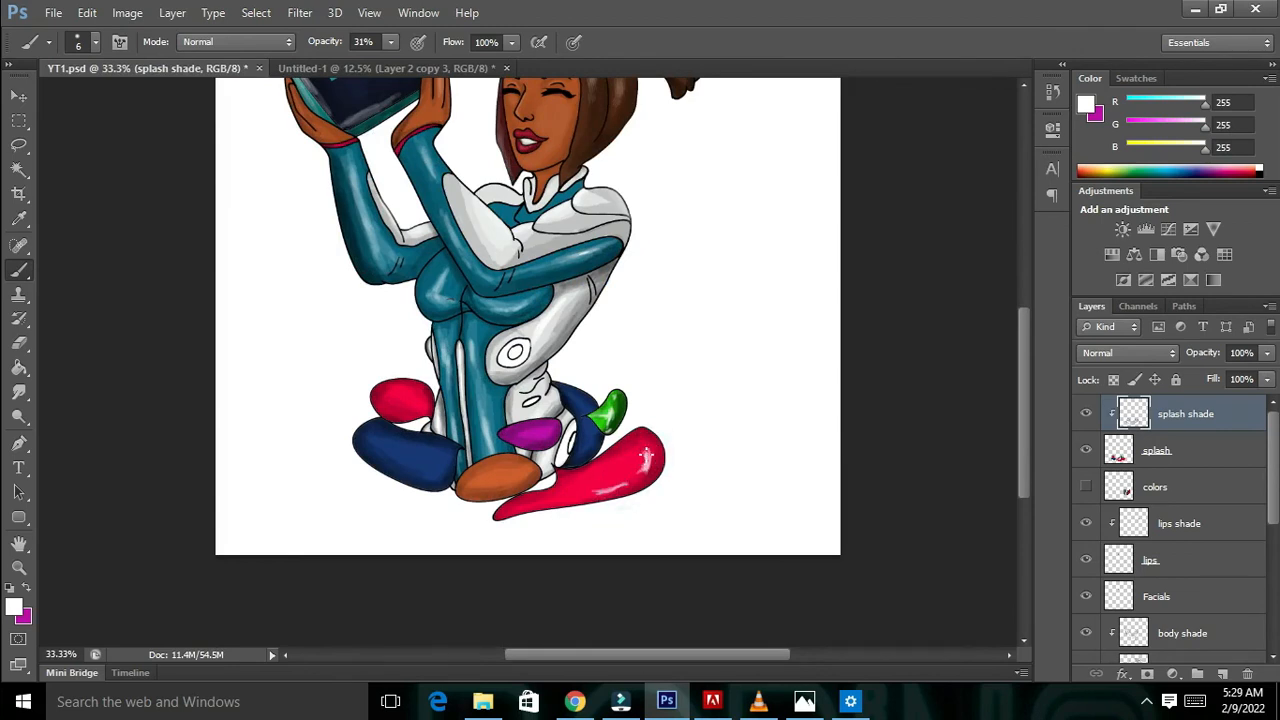
{"action": "left_click_drag", "start_coordinate": [599, 495], "coordinate": [614, 488]}
{"action": "left_click_drag", "start_coordinate": [367, 444], "coordinate": [437, 474]}
{"action": "left_click_drag", "start_coordinate": [378, 402], "coordinate": [380, 404]}
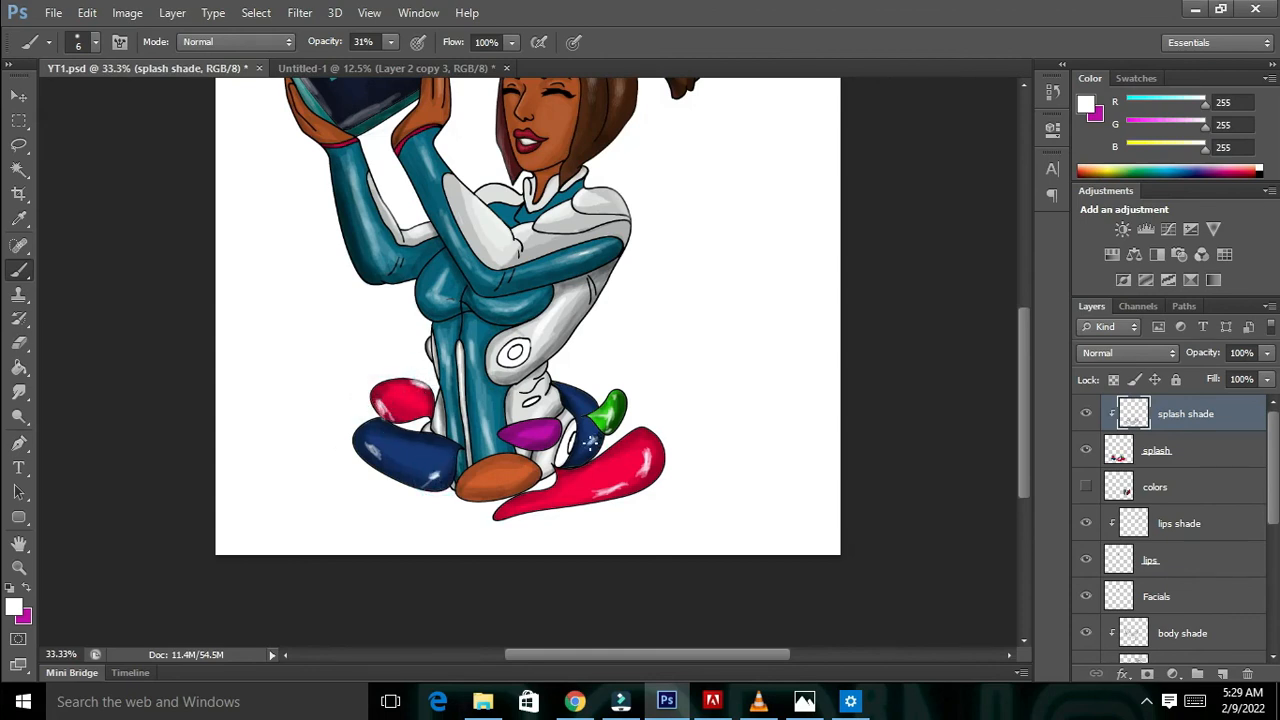
- Examine the whole illustration at a reduced size and the highlighted splashes up close
{"action": "key", "text": "ctrl+minus"}
{"action": "key", "text": "ctrl+minus"}
{"action": "key", "text": "ctrl+minus"}
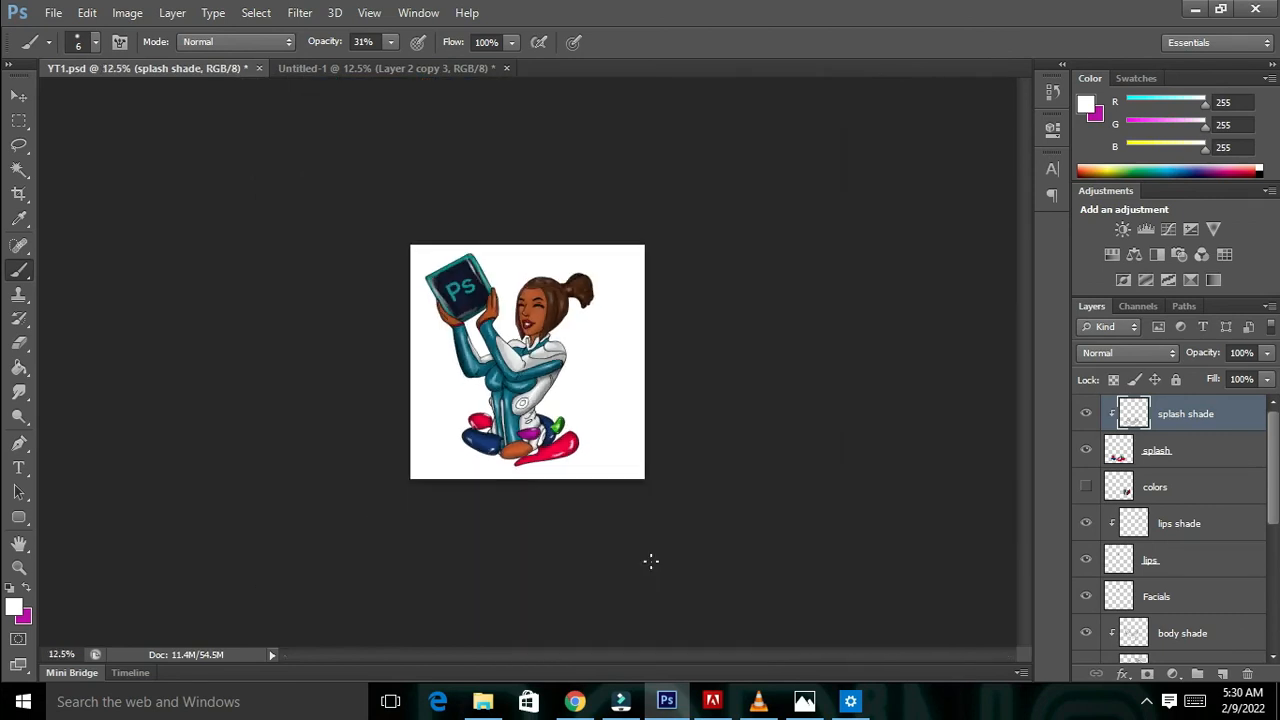
{"action": "key", "text": "ctrl+plus"}
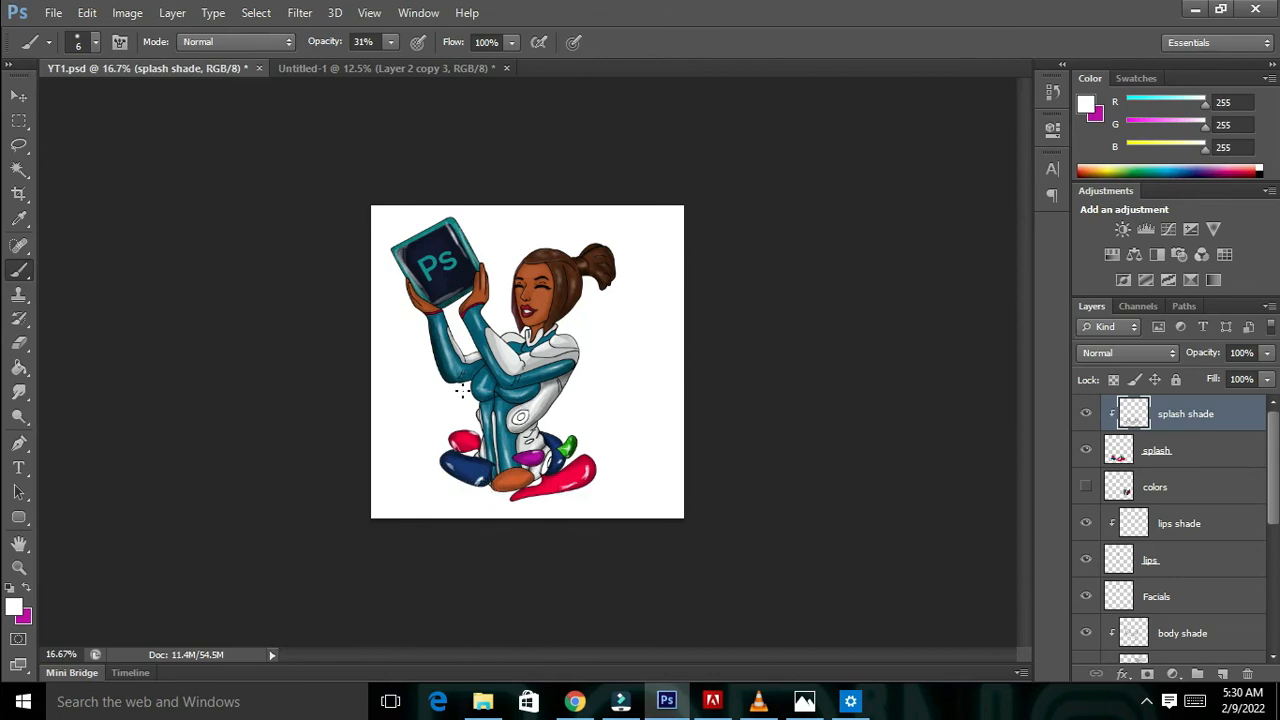
{"action": "left_click", "coordinate": [1147, 702]}
{"action": "left_click", "coordinate": [1147, 664]}
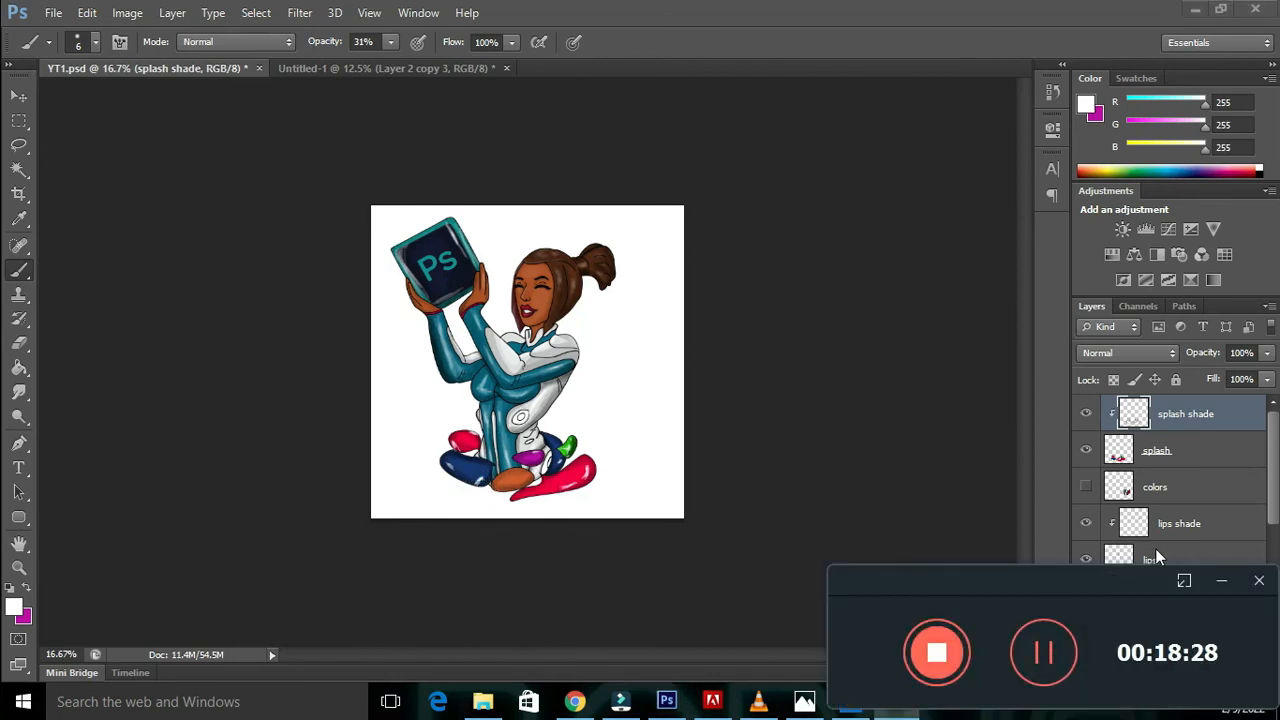
{"action": "left_click", "coordinate": [1221, 580]}
{"action": "key", "text": "ctrl+plus"}
{"action": "key", "text": "ctrl+plus"}
{"action": "key", "text": "ctrl+plus"}
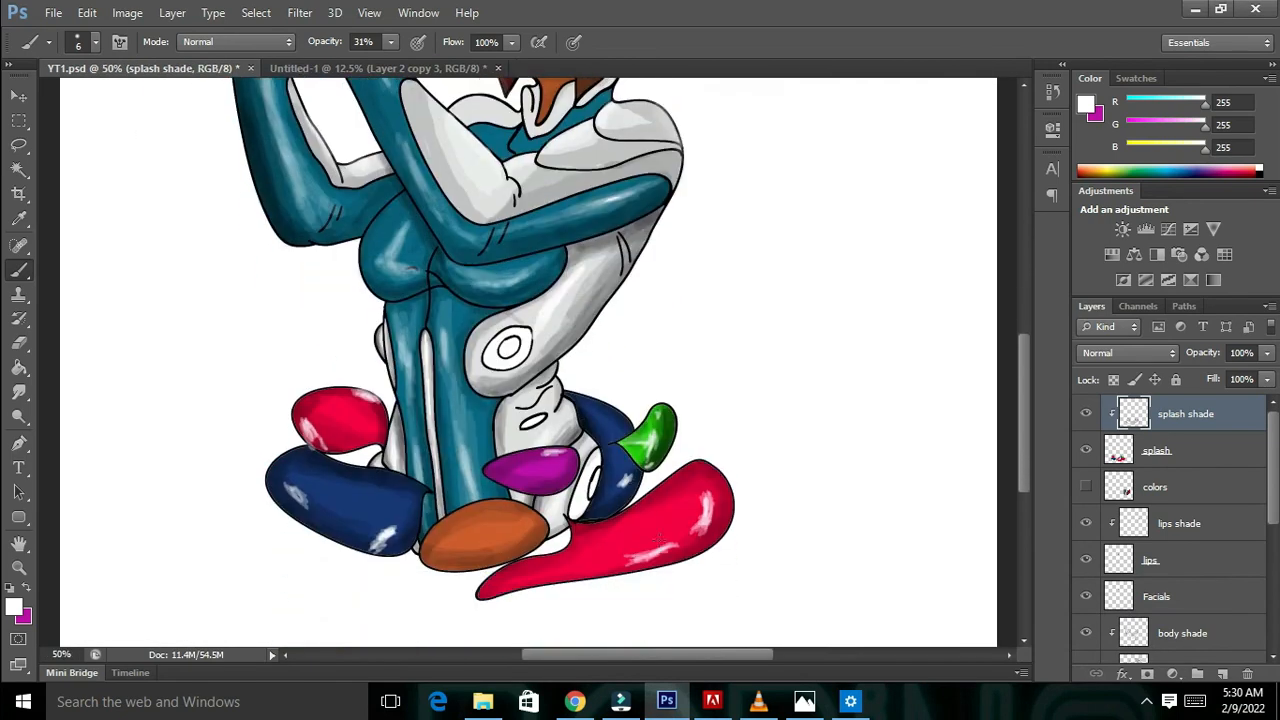
- Check the full figure and its highlighted base splashes together with the whole canvas in view
{"action": "key", "text": "ctrl+minus"}
{"action": "key", "text": "ctrl+minus"}
{"action": "key", "text": "ctrl+minus"}
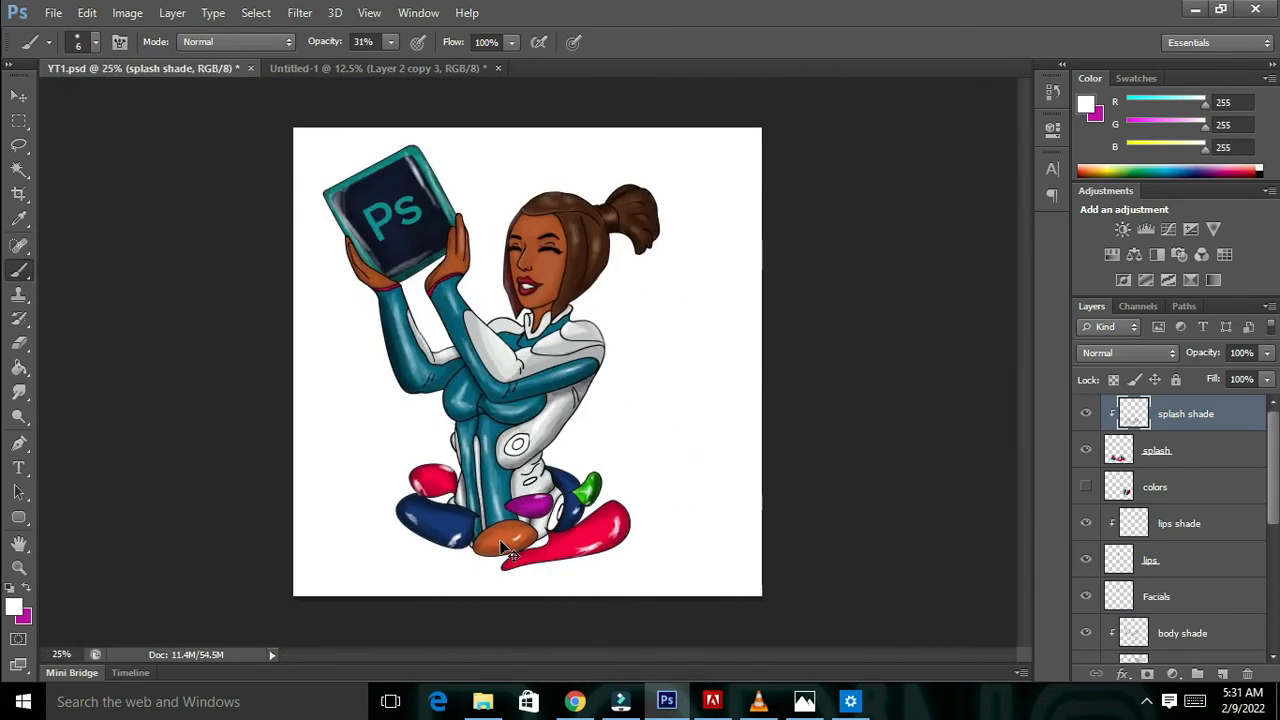
{"action": "key", "text": "ctrl+plus"}
{"action": "key", "text": "ctrl+minus"}
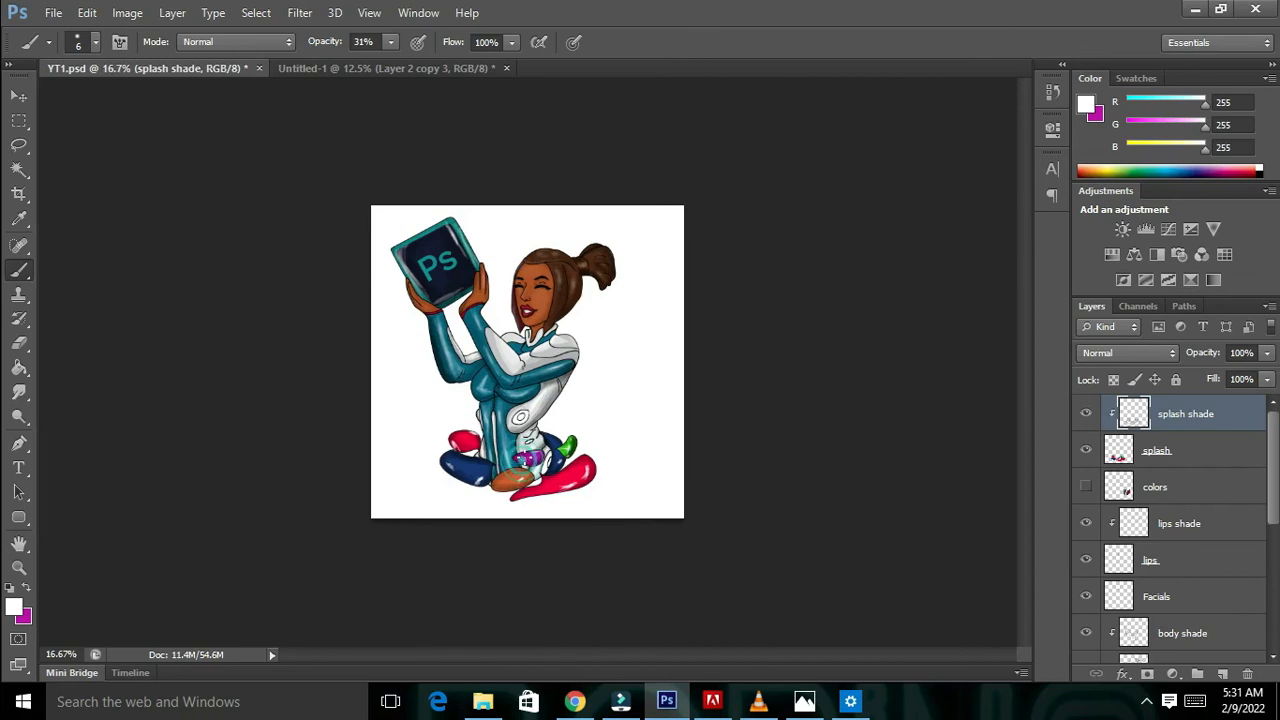